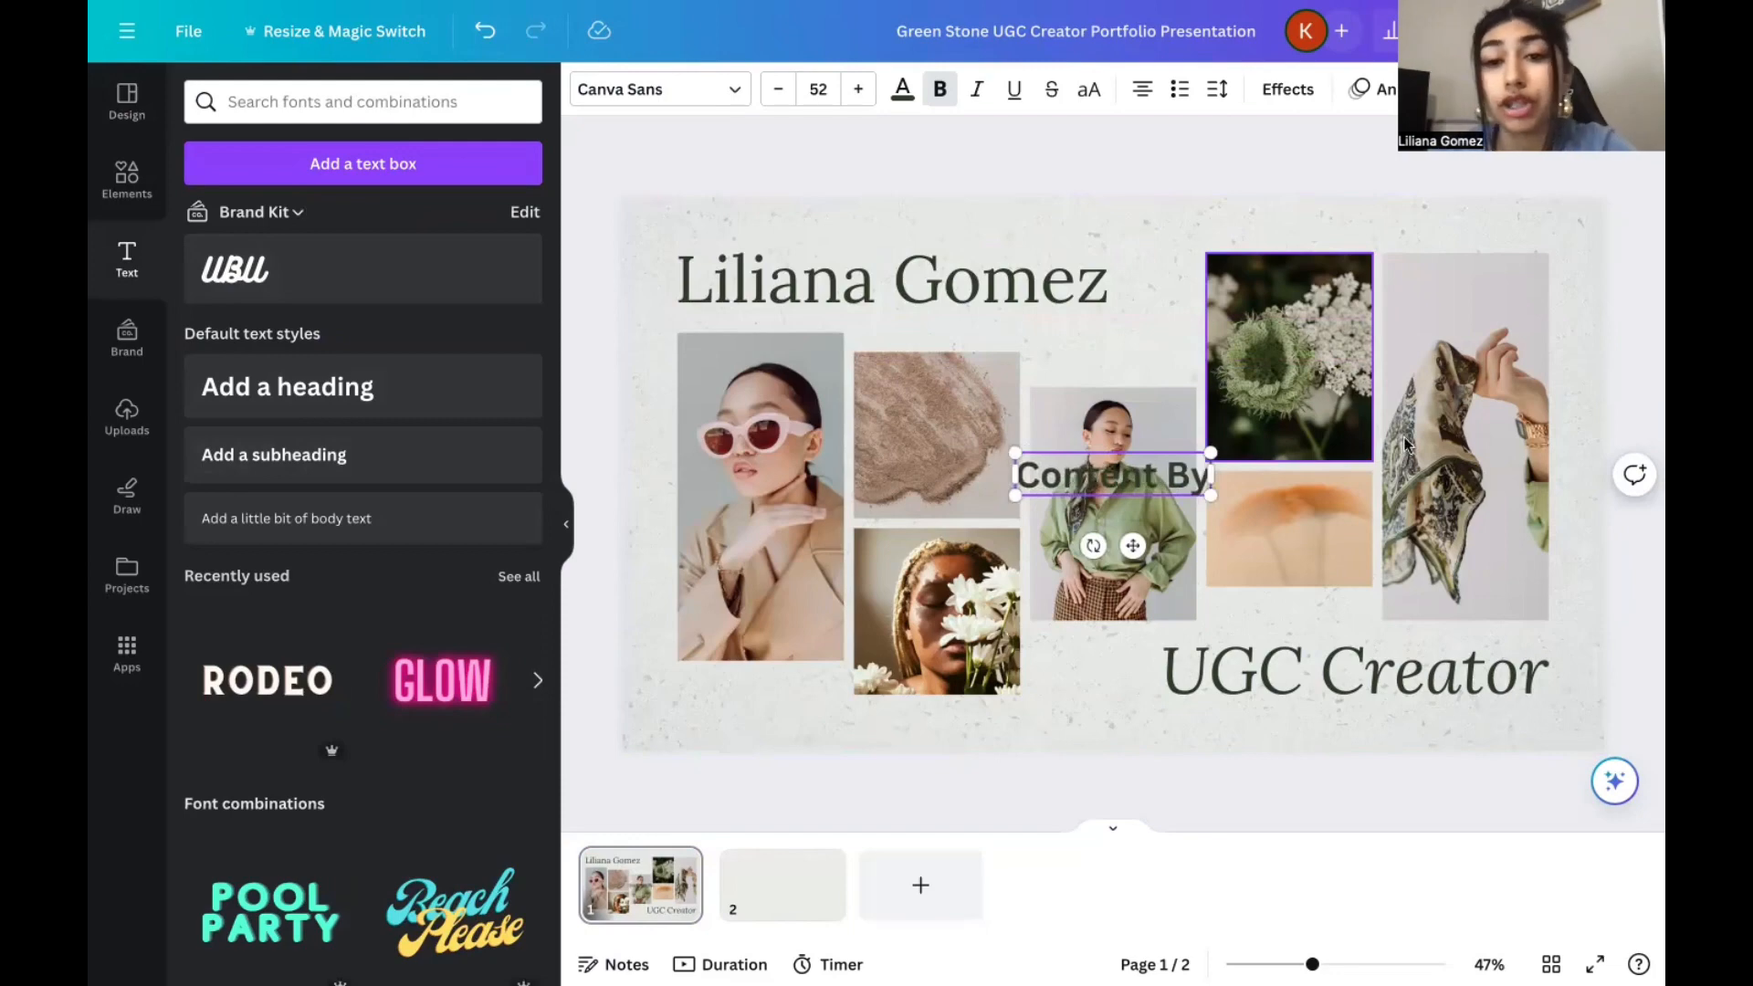
# Move the "Content By" text from the middle of the slide to just above the name heading.
pyautogui.moveTo(1111, 473); pyautogui.dragTo(876, 319)
pyautogui.moveTo(703, 235); pyautogui.dragTo(745, 217)
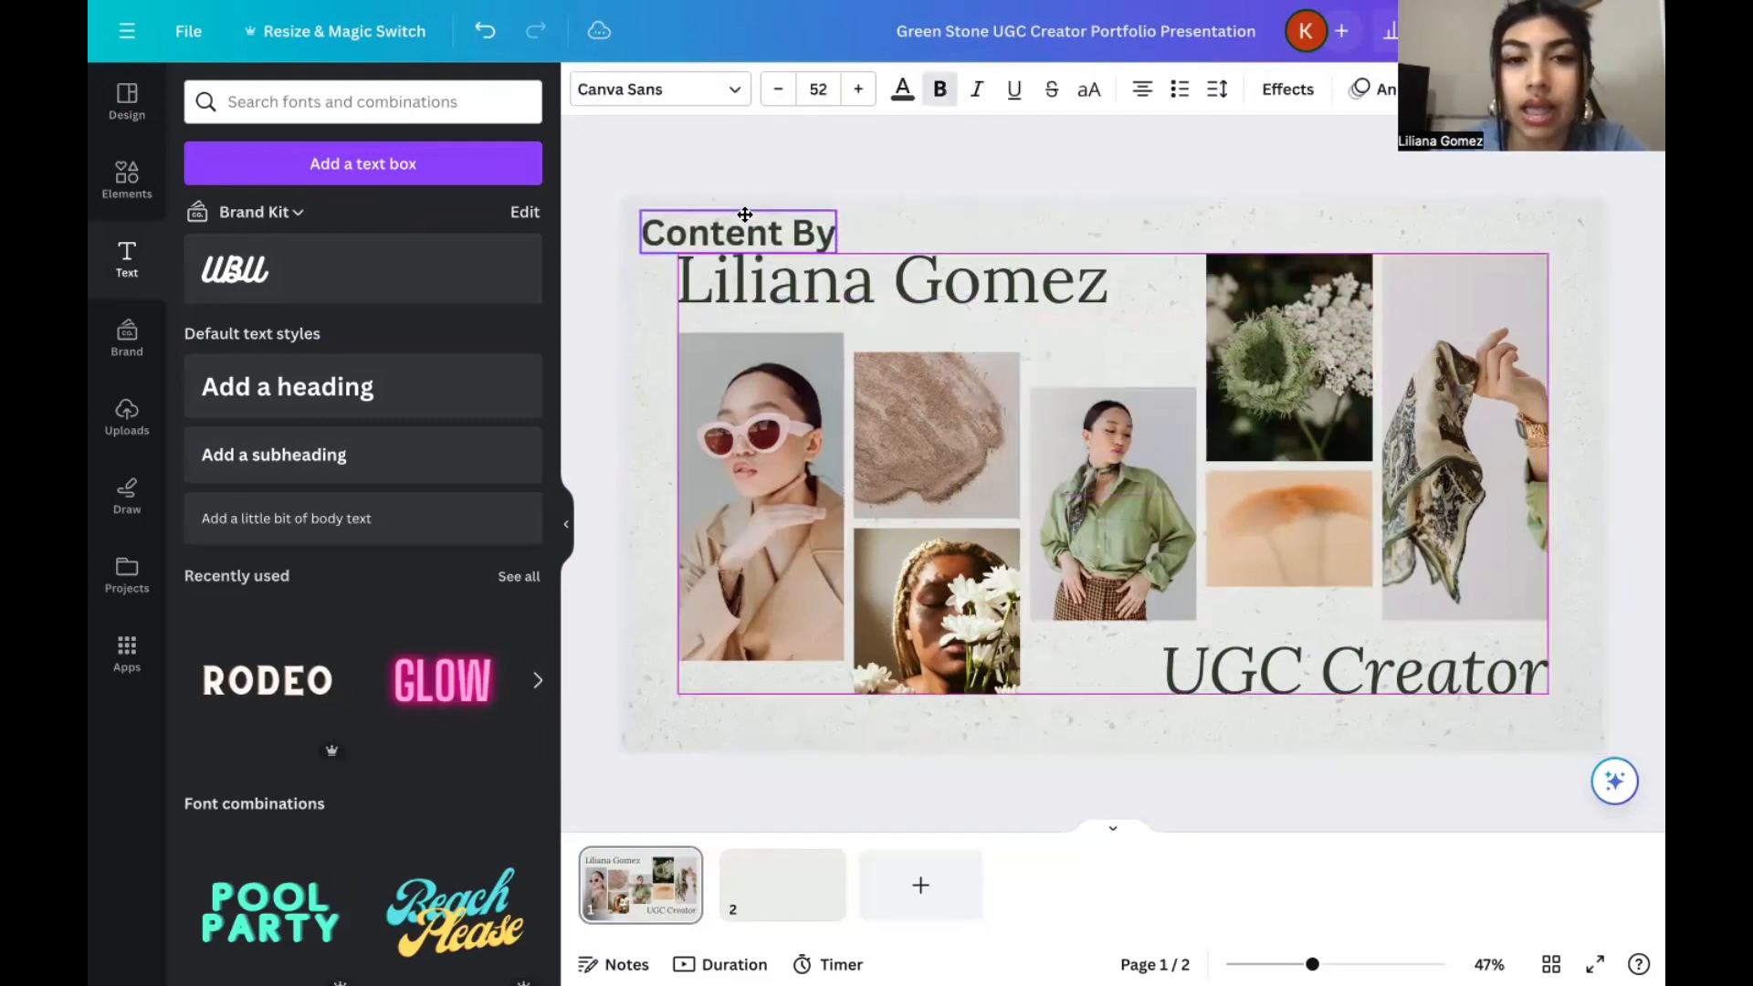
pyautogui.click(1008, 163)
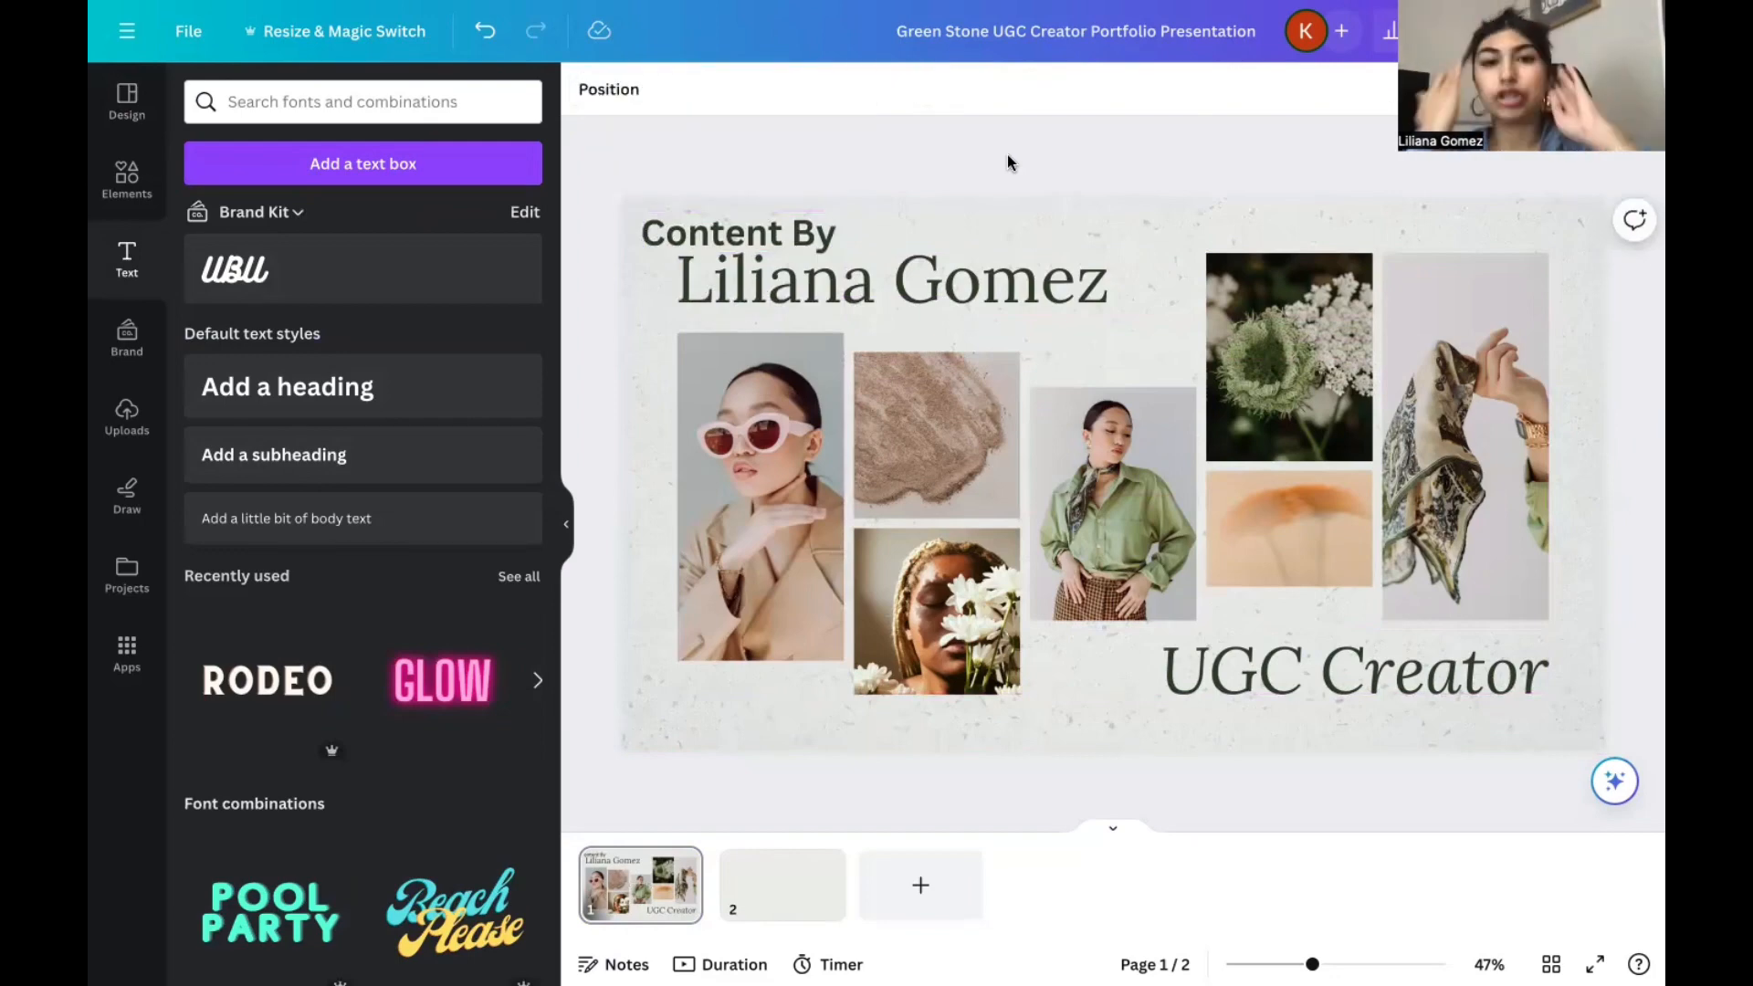
# Reduce the "Content By" text to font size 50 and fine-tune its placement above the name heading.
pyautogui.click(770, 239)
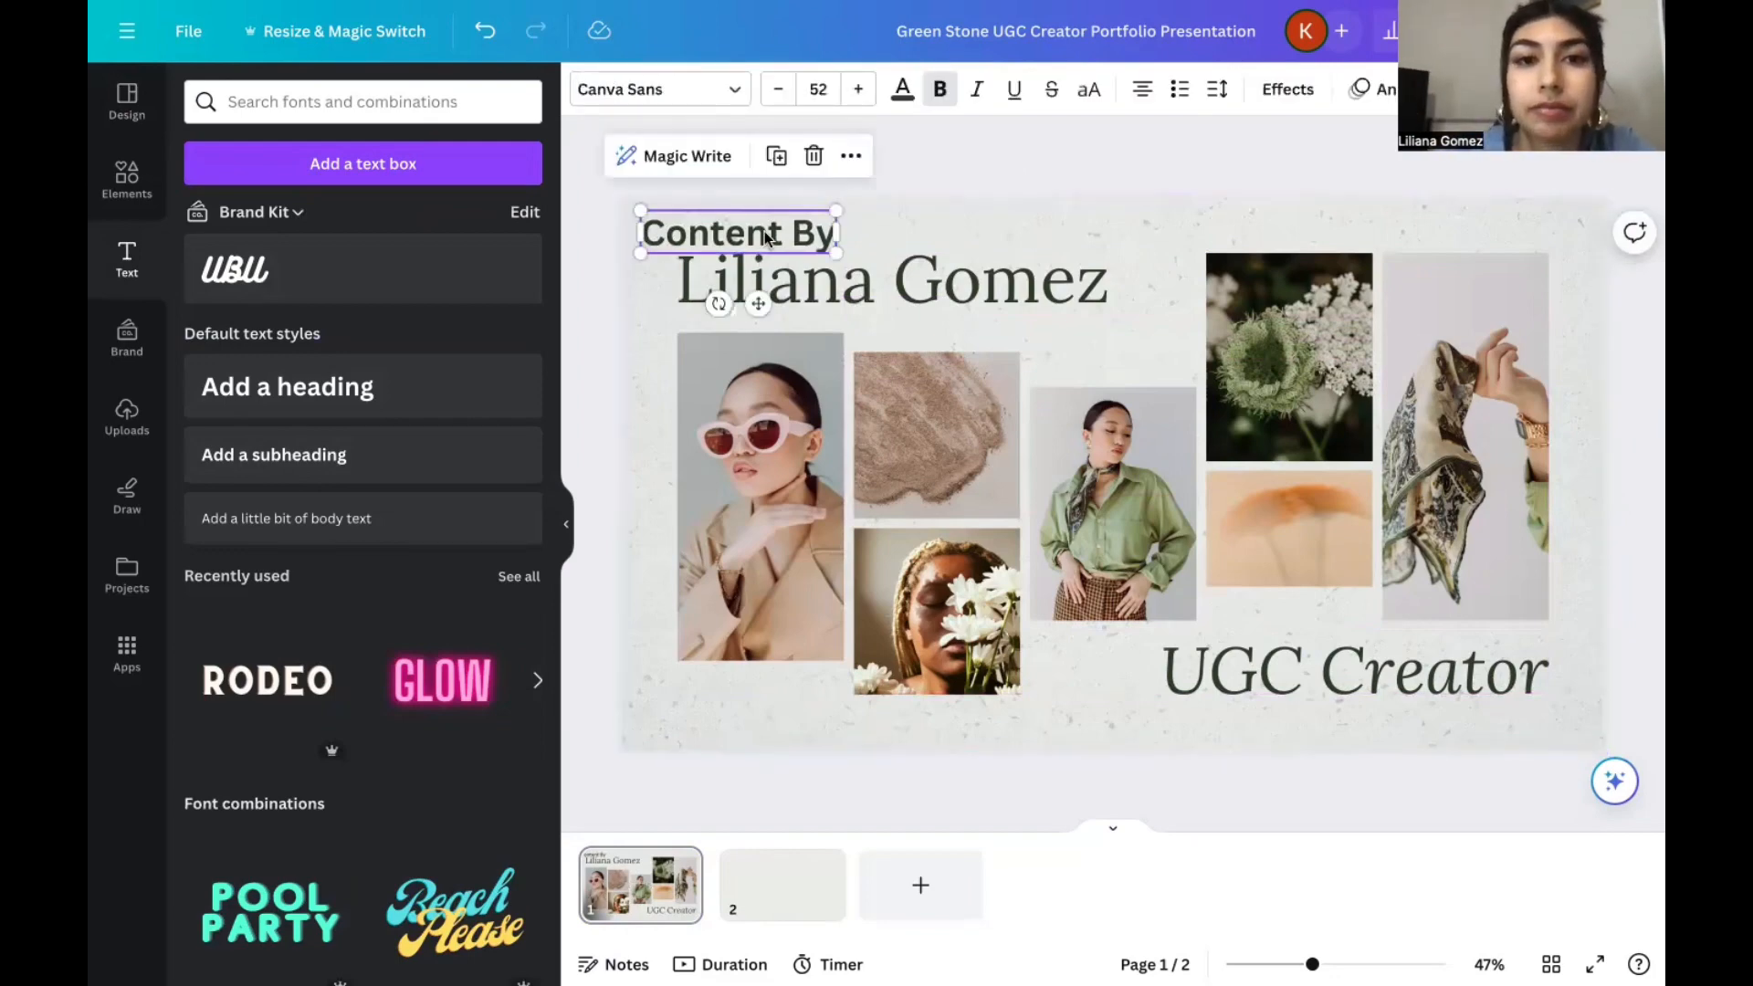
pyautogui.click(779, 90)
pyautogui.click(779, 90)
pyautogui.click(972, 152)
pyautogui.moveTo(795, 235); pyautogui.dragTo(794, 234)
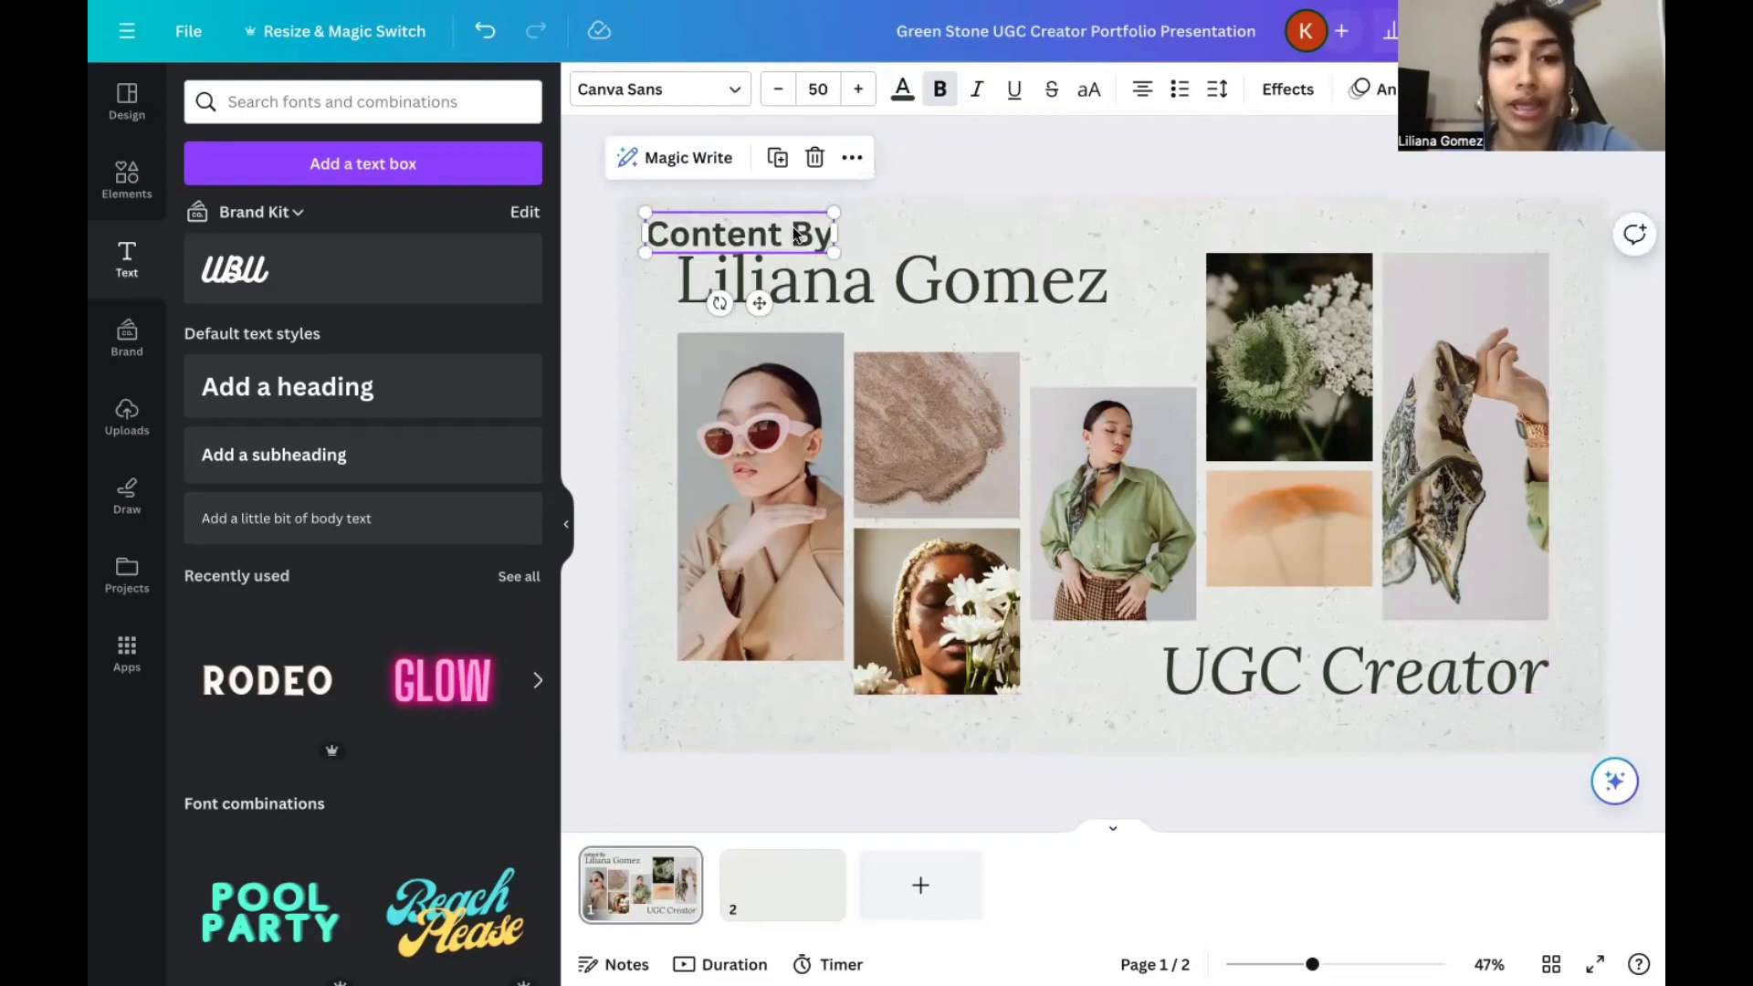
pyautogui.click(948, 192)
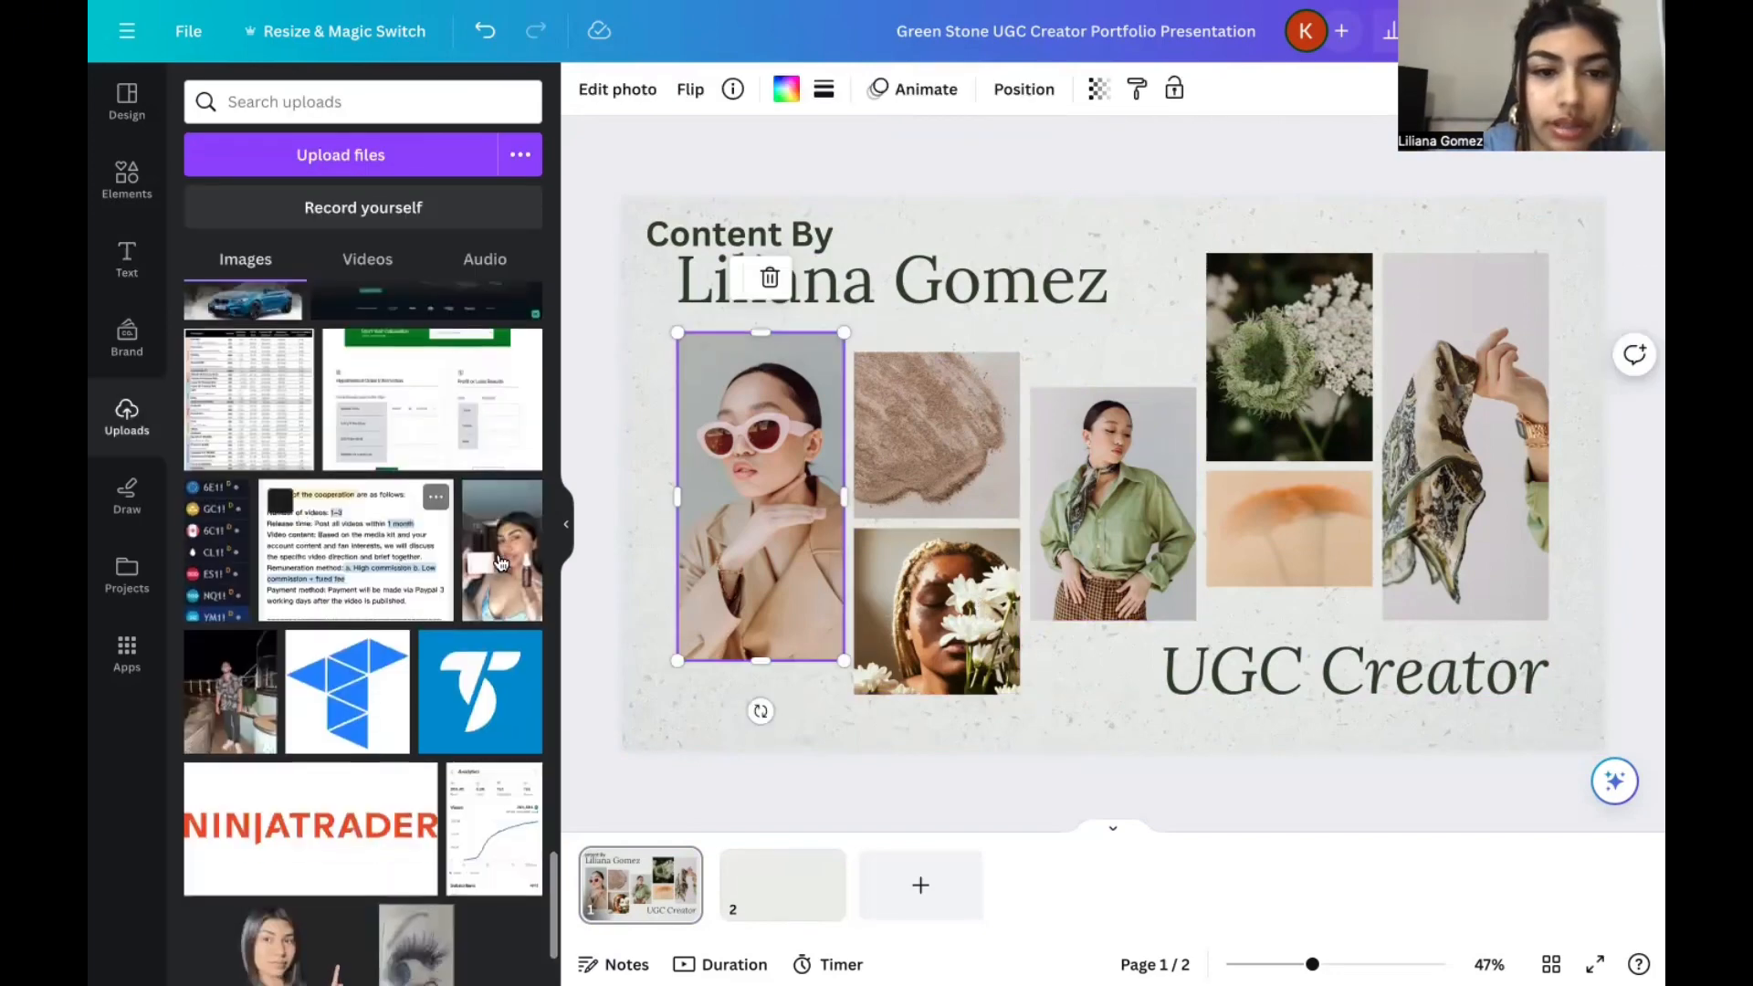
# Replace the sunglasses portrait with the uploaded selfie showing skincare products and slightly enlarge its frame.
pyautogui.moveTo(521, 561); pyautogui.dragTo(775, 553)
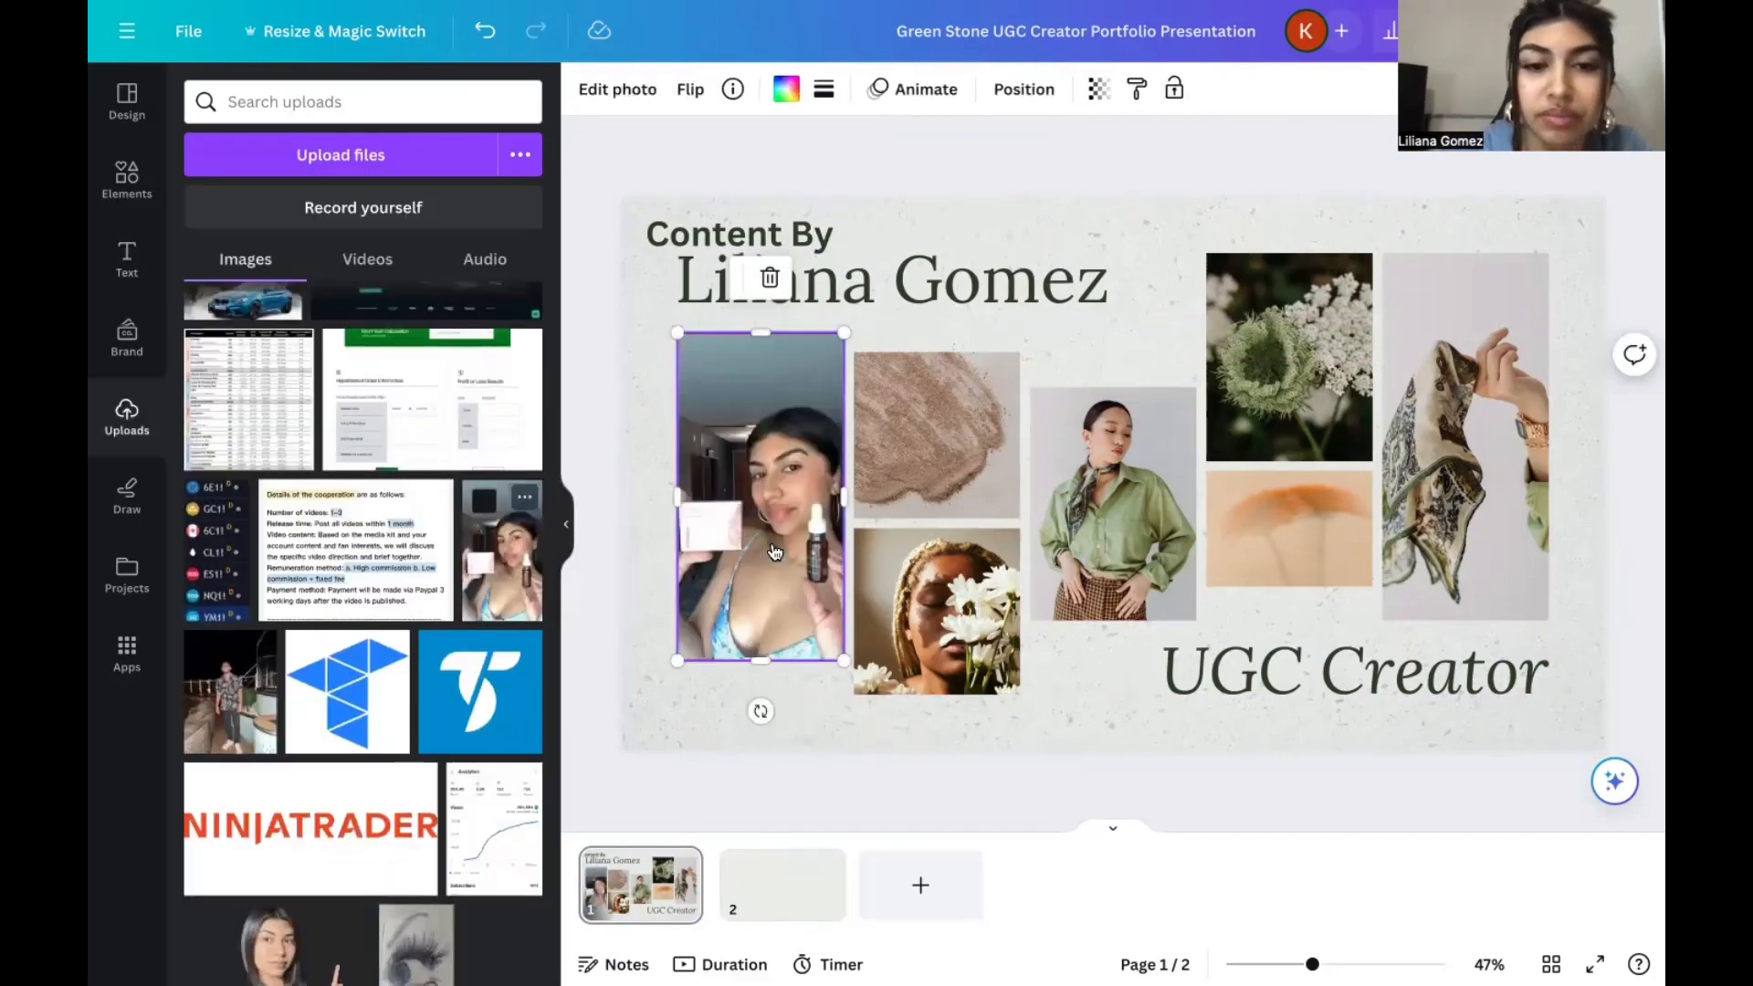
pyautogui.moveTo(677, 332); pyautogui.dragTo(652, 318)
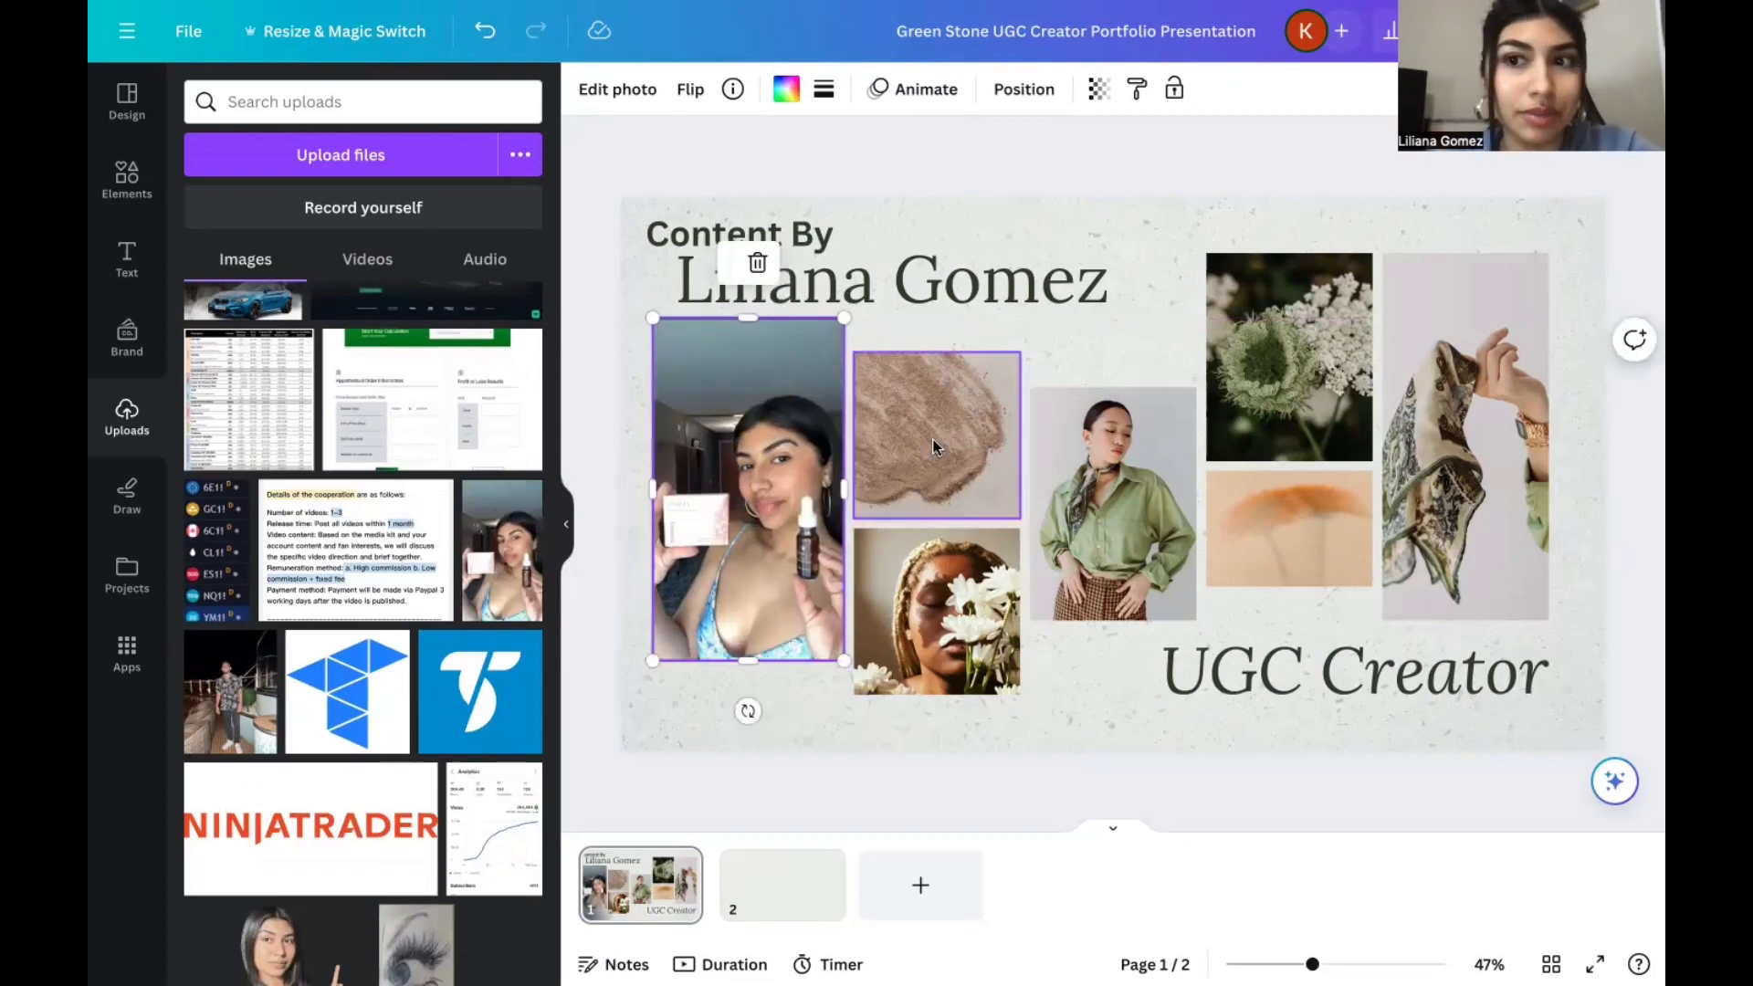
# Delete the smaller collage photos between the product selfie and the scarf photo, and reposition the selfie.
pyautogui.click(961, 417)
pyautogui.press('BackSpace')
pyautogui.click(922, 580)
pyautogui.press('BackSpace')
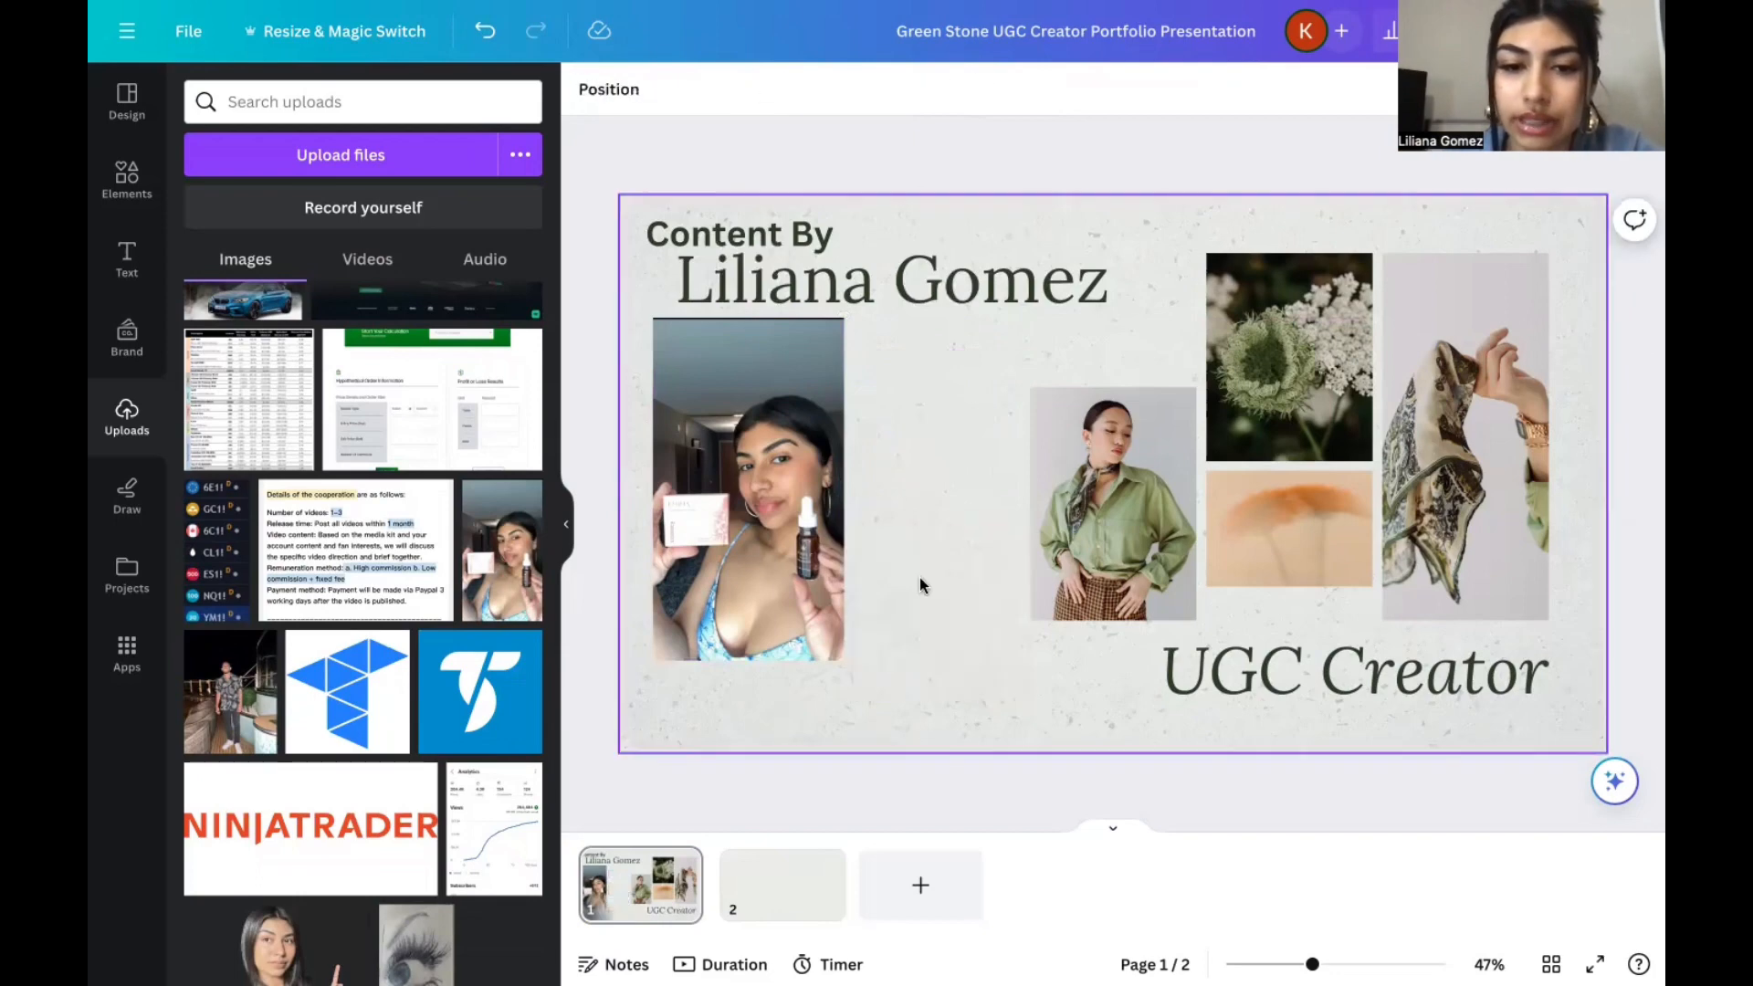
pyautogui.click(793, 548)
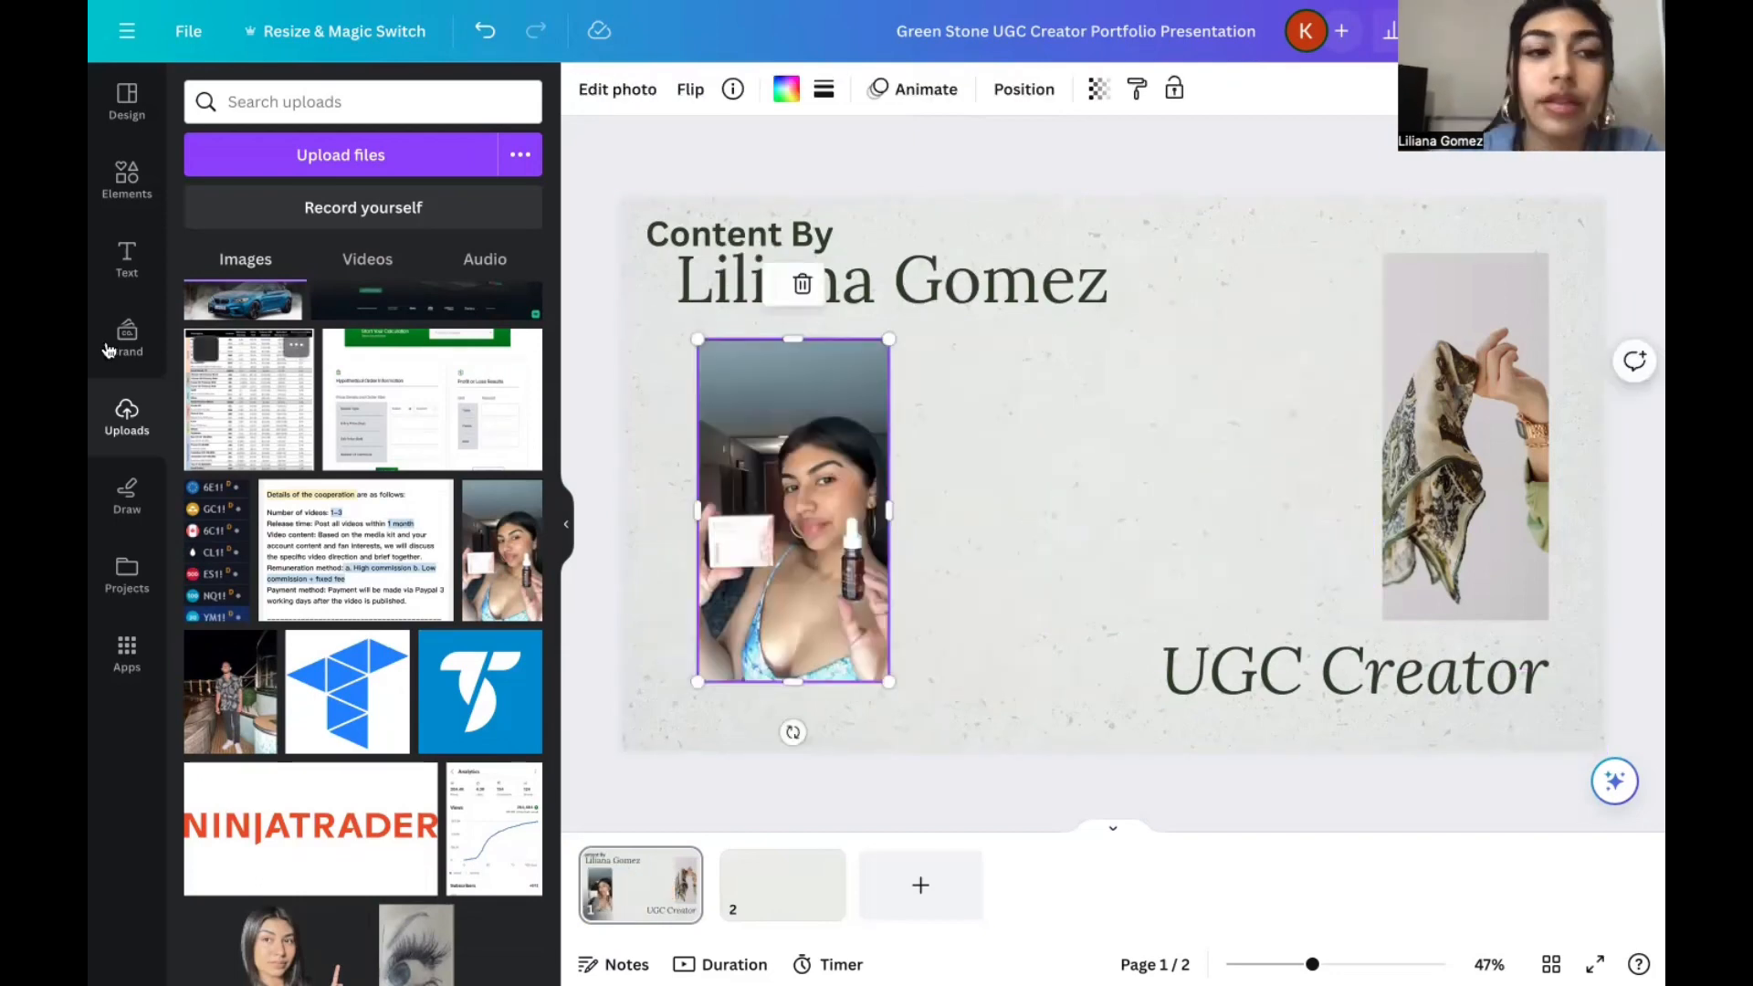
# Add a subheading to the slide with "Beauty/Fashion" as its first line and start a second line.
pyautogui.click(127, 260)
pyautogui.click(274, 455)
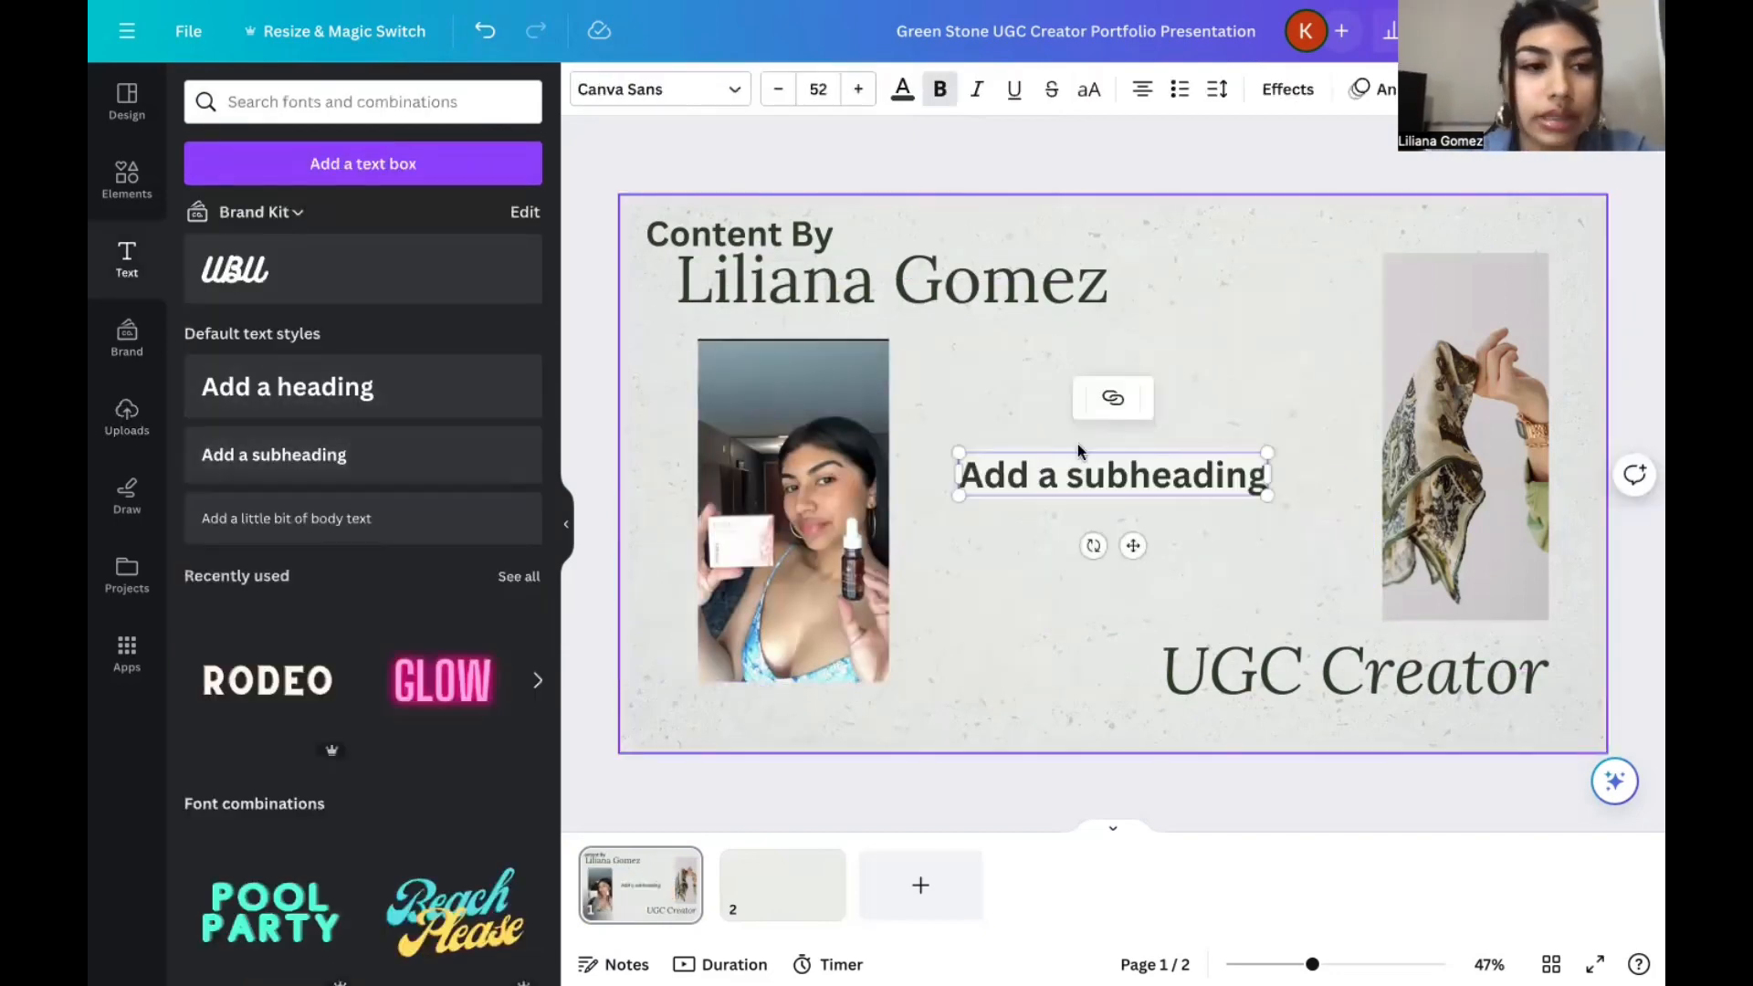
pyautogui.write('Beauty/Fashion')
pyautogui.press('Return')
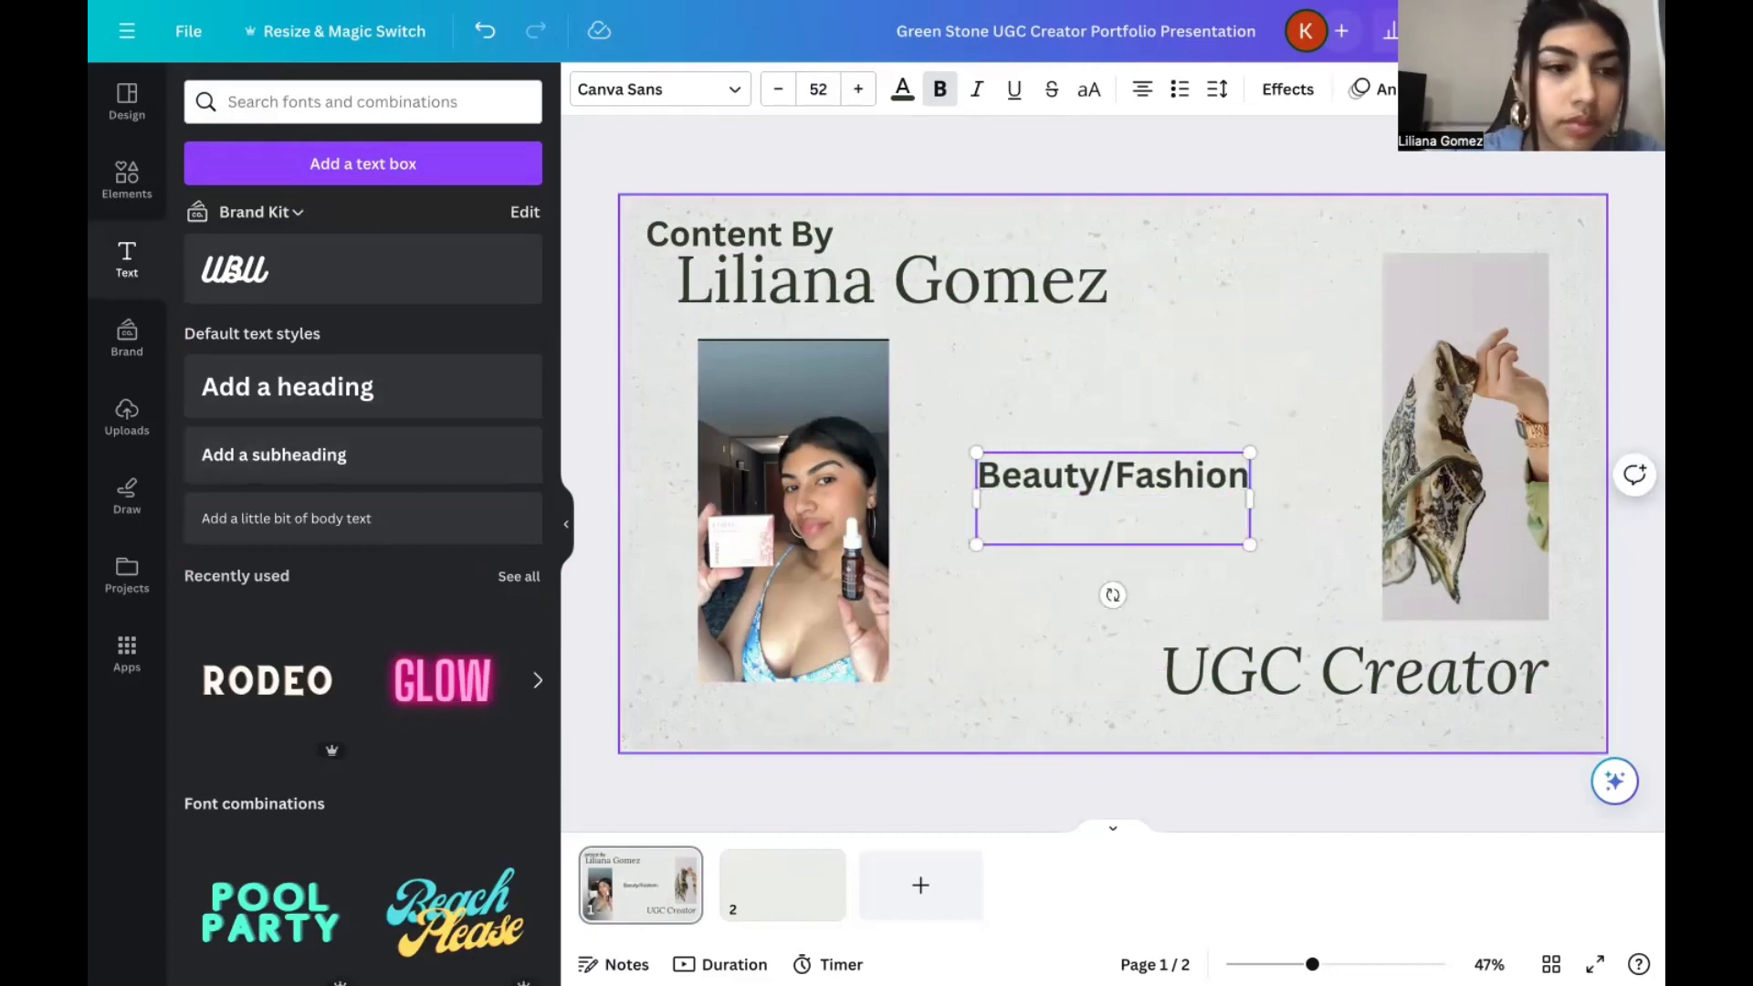
pyautogui.write('Apps')
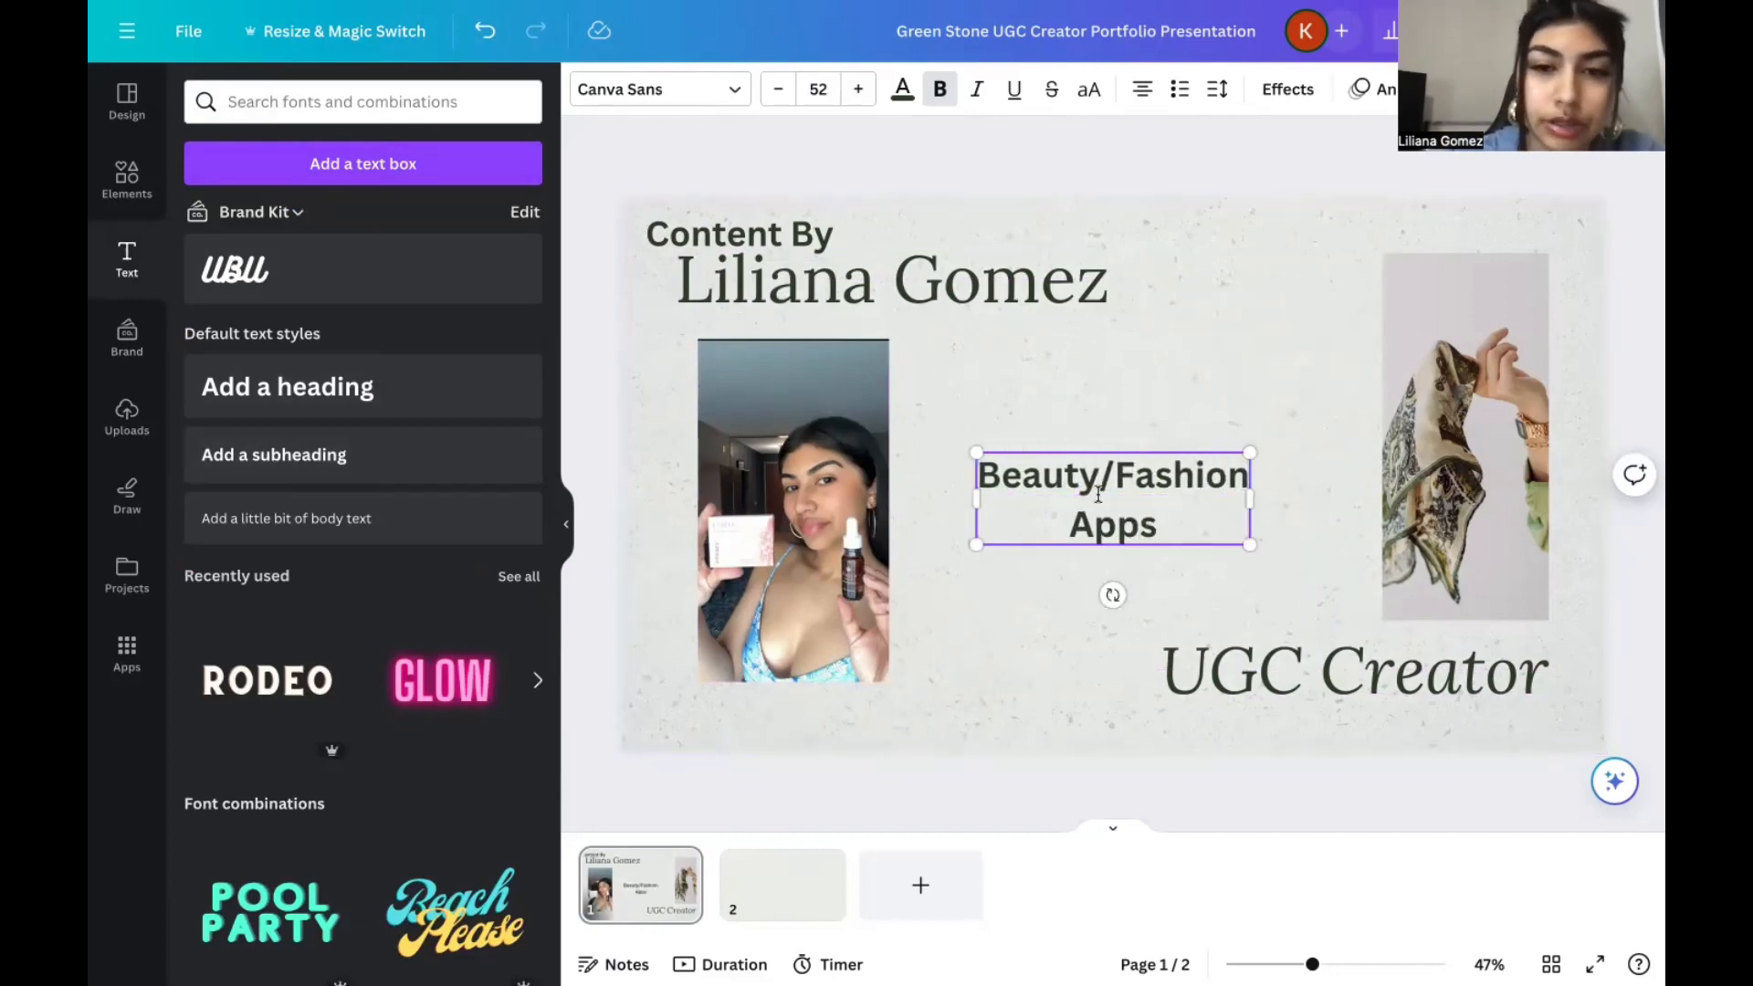
pyautogui.press('BackSpace')
pyautogui.press('BackSpace')
pyautogui.press('BackSpace')
pyautogui.press('BackSpace')
# Enter "Wellness/Food" as the second line of the subheading.
pyautogui.write('Wellnee')
pyautogui.press('BackSpace')
pyautogui.write('dd/food')
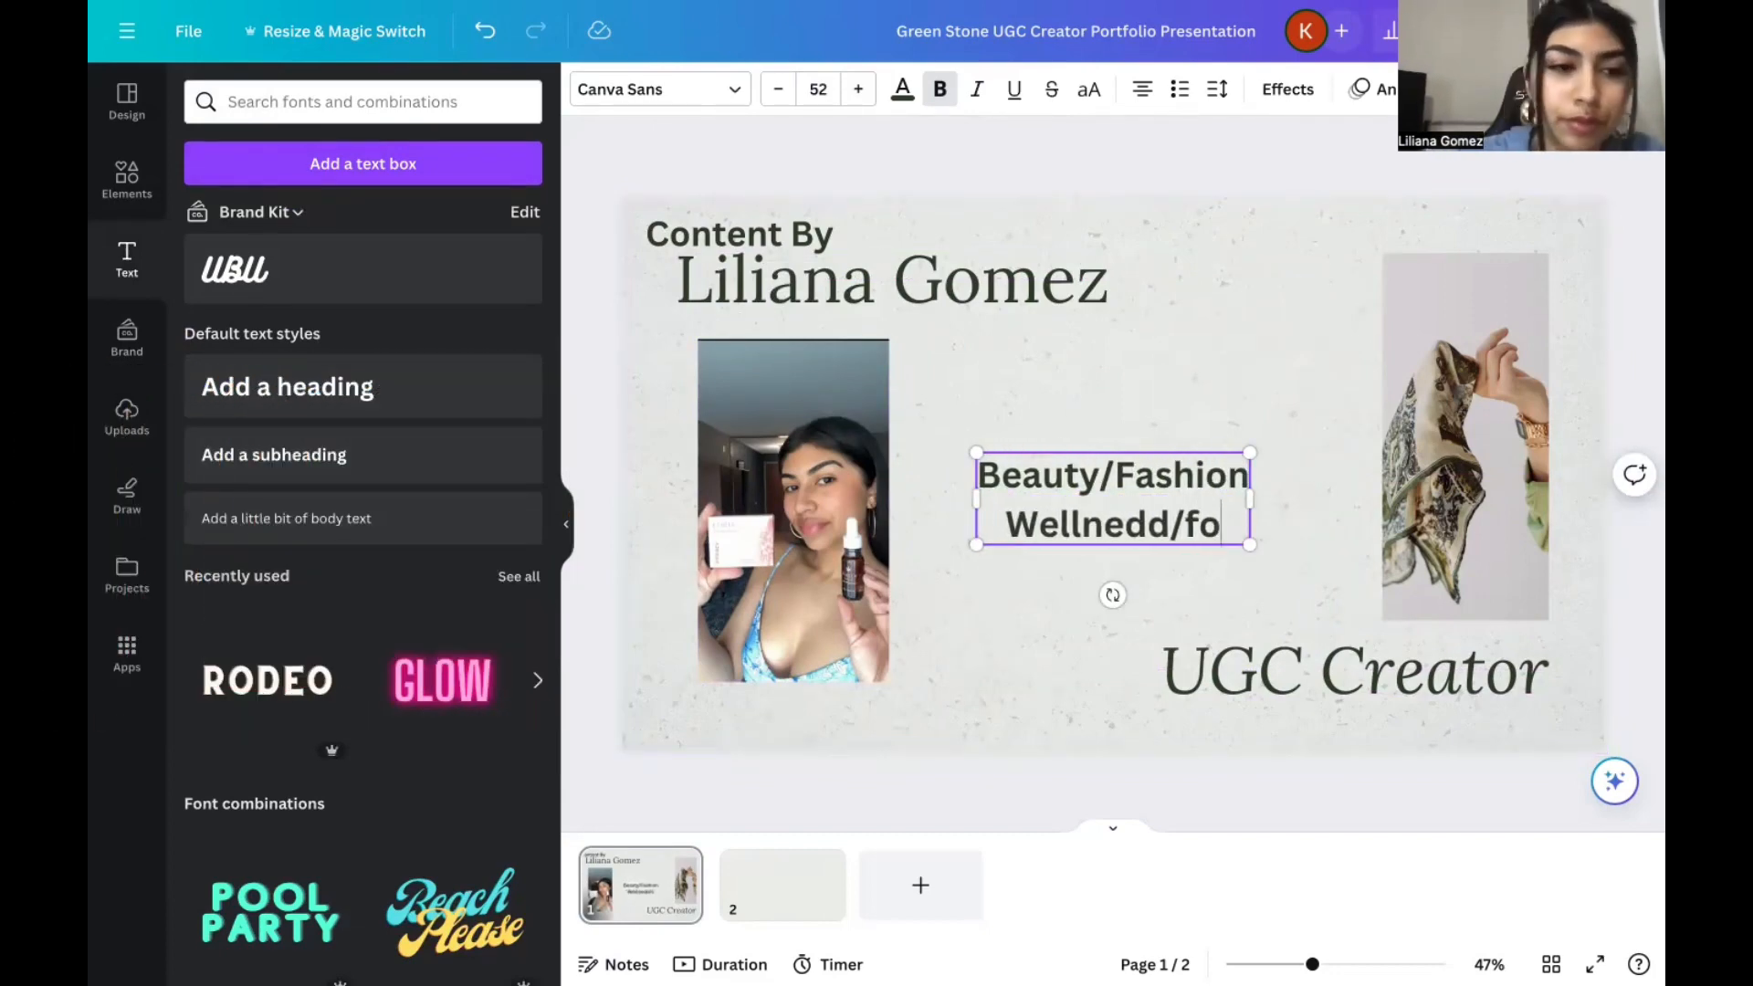
pyautogui.press('BackSpace')
pyautogui.press('BackSpace')
pyautogui.press('BackSpace')
pyautogui.press('BackSpace')
pyautogui.press('BackSpace')
pyautogui.press('BackSpace')
pyautogui.press('BackSpace')
pyautogui.write('ss/Food')
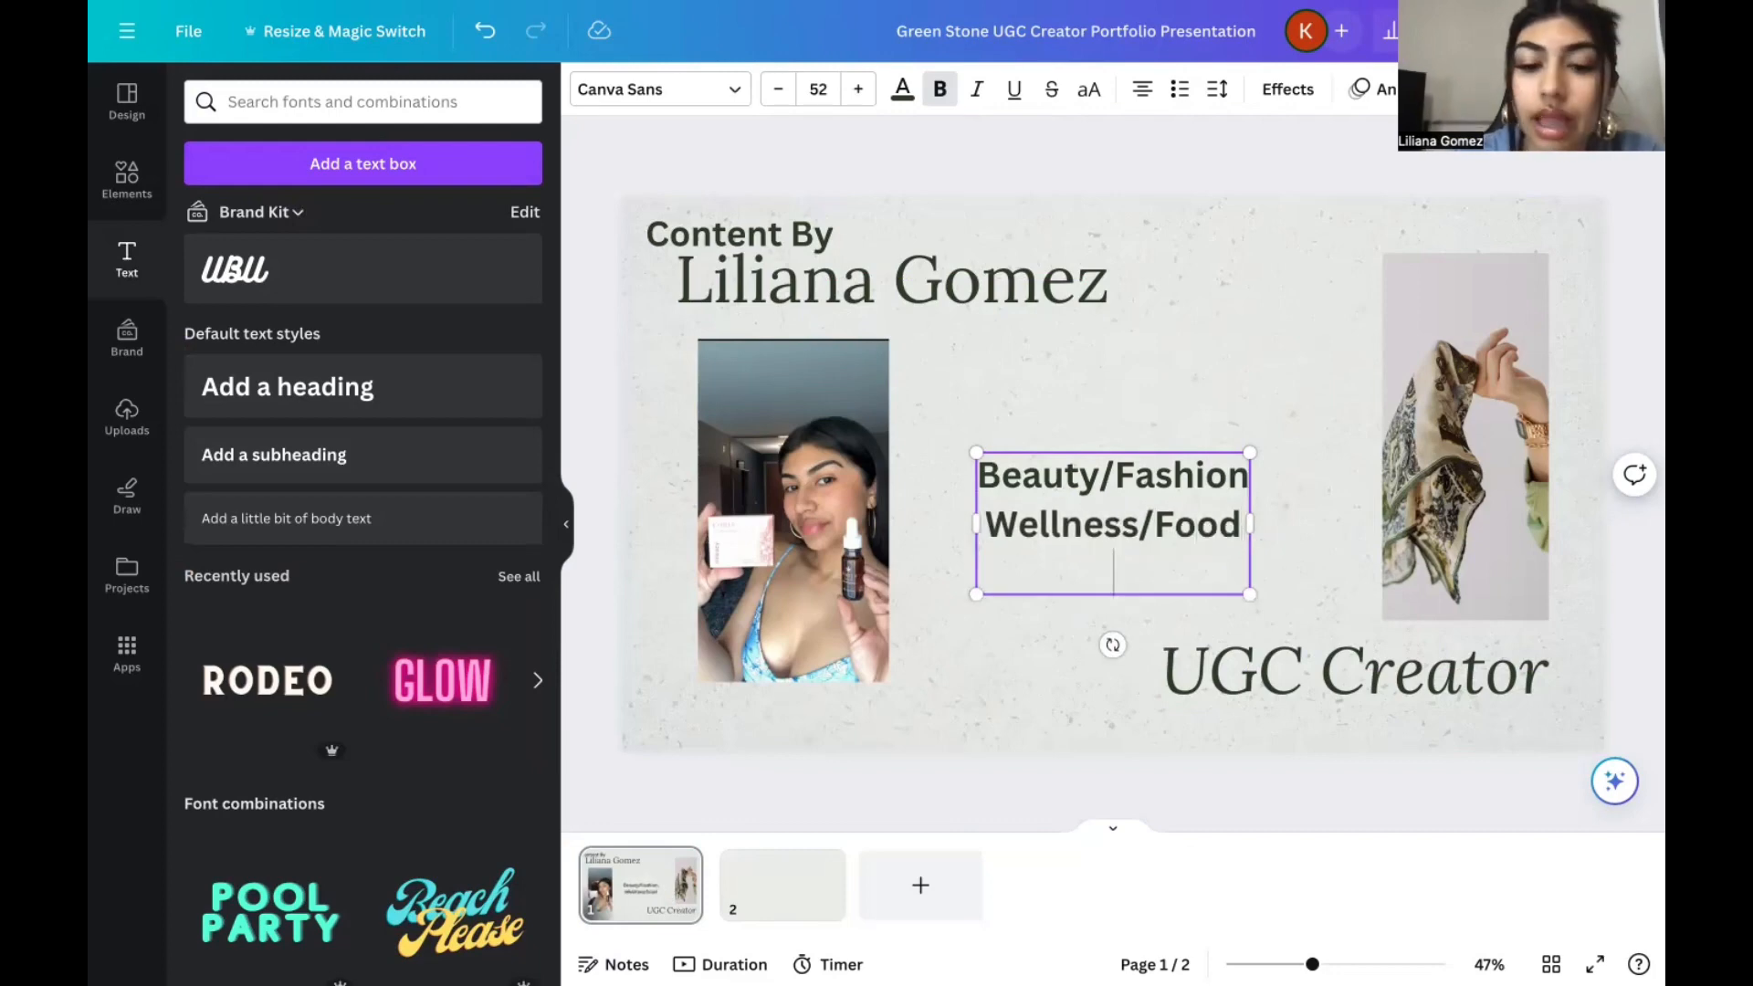
# Add "Travel" as the third line and move the text block up beneath the end of the name heading.
pyautogui.press('Return')
pyautogui.write('Travel')
pyautogui.click(1123, 639)
pyautogui.moveTo(1146, 530); pyautogui.dragTo(1180, 426)
# Underline the three-line niche list and reduce the "Wellness/Food" and "Travel" lines to font size 43.
pyautogui.click(1013, 88)
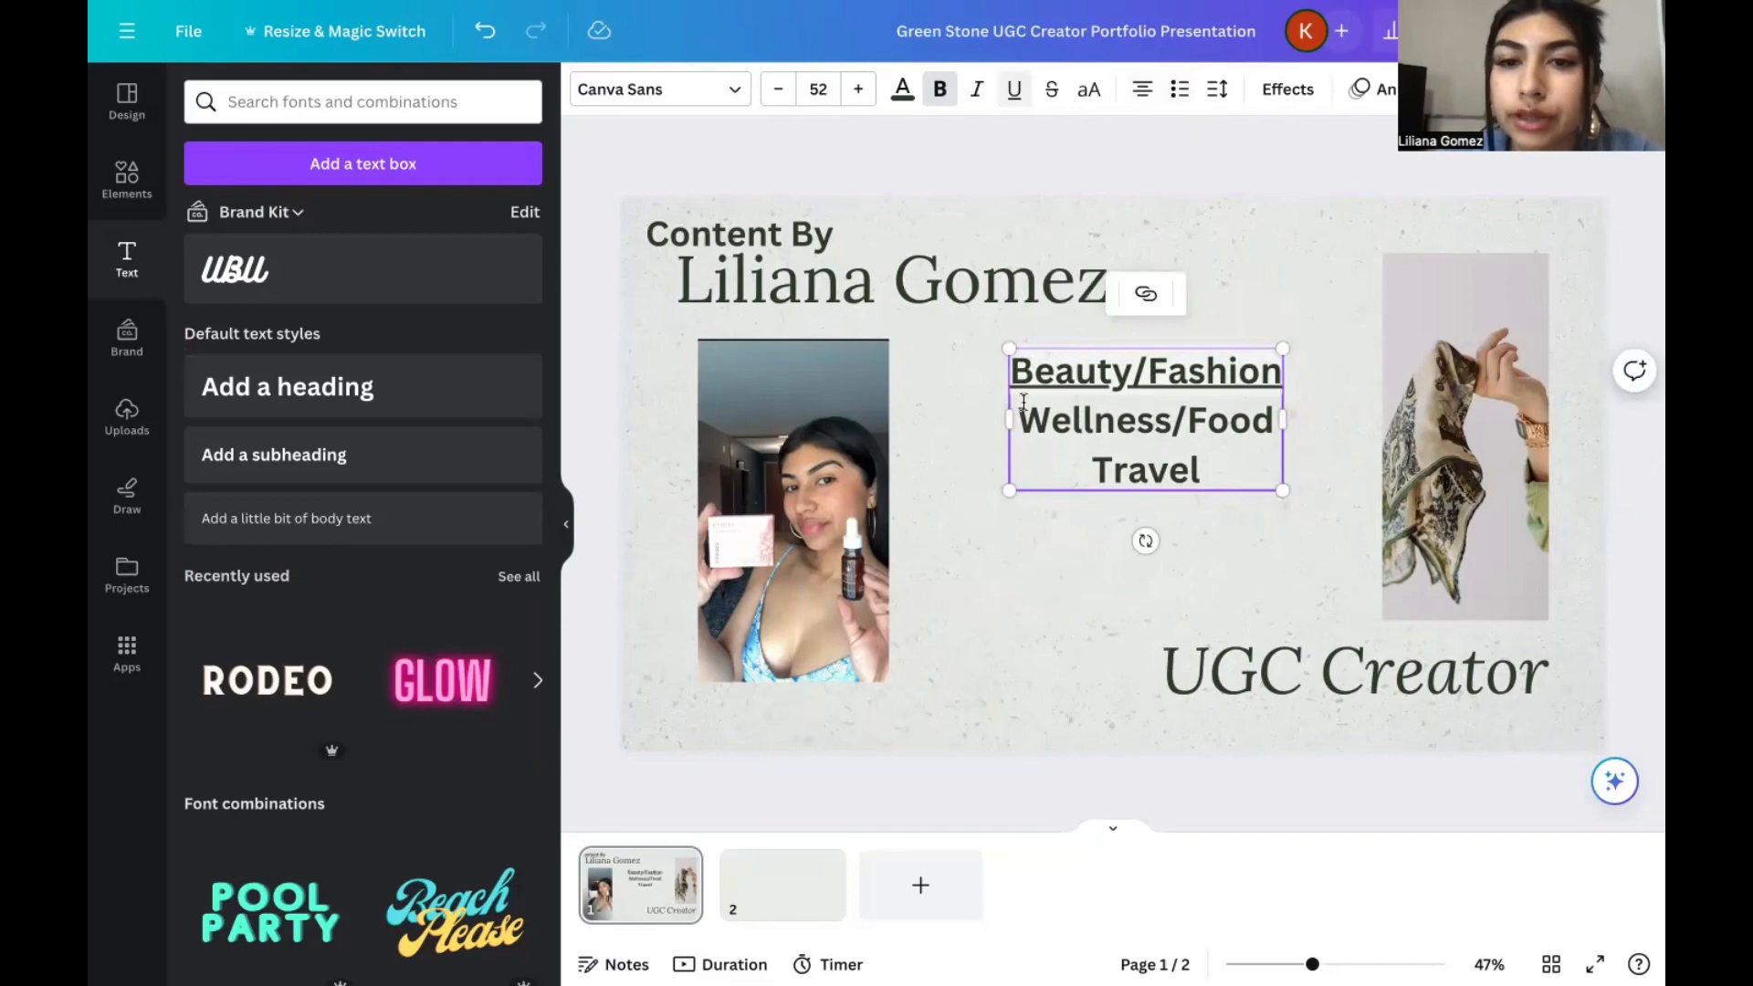
pyautogui.click(777, 89)
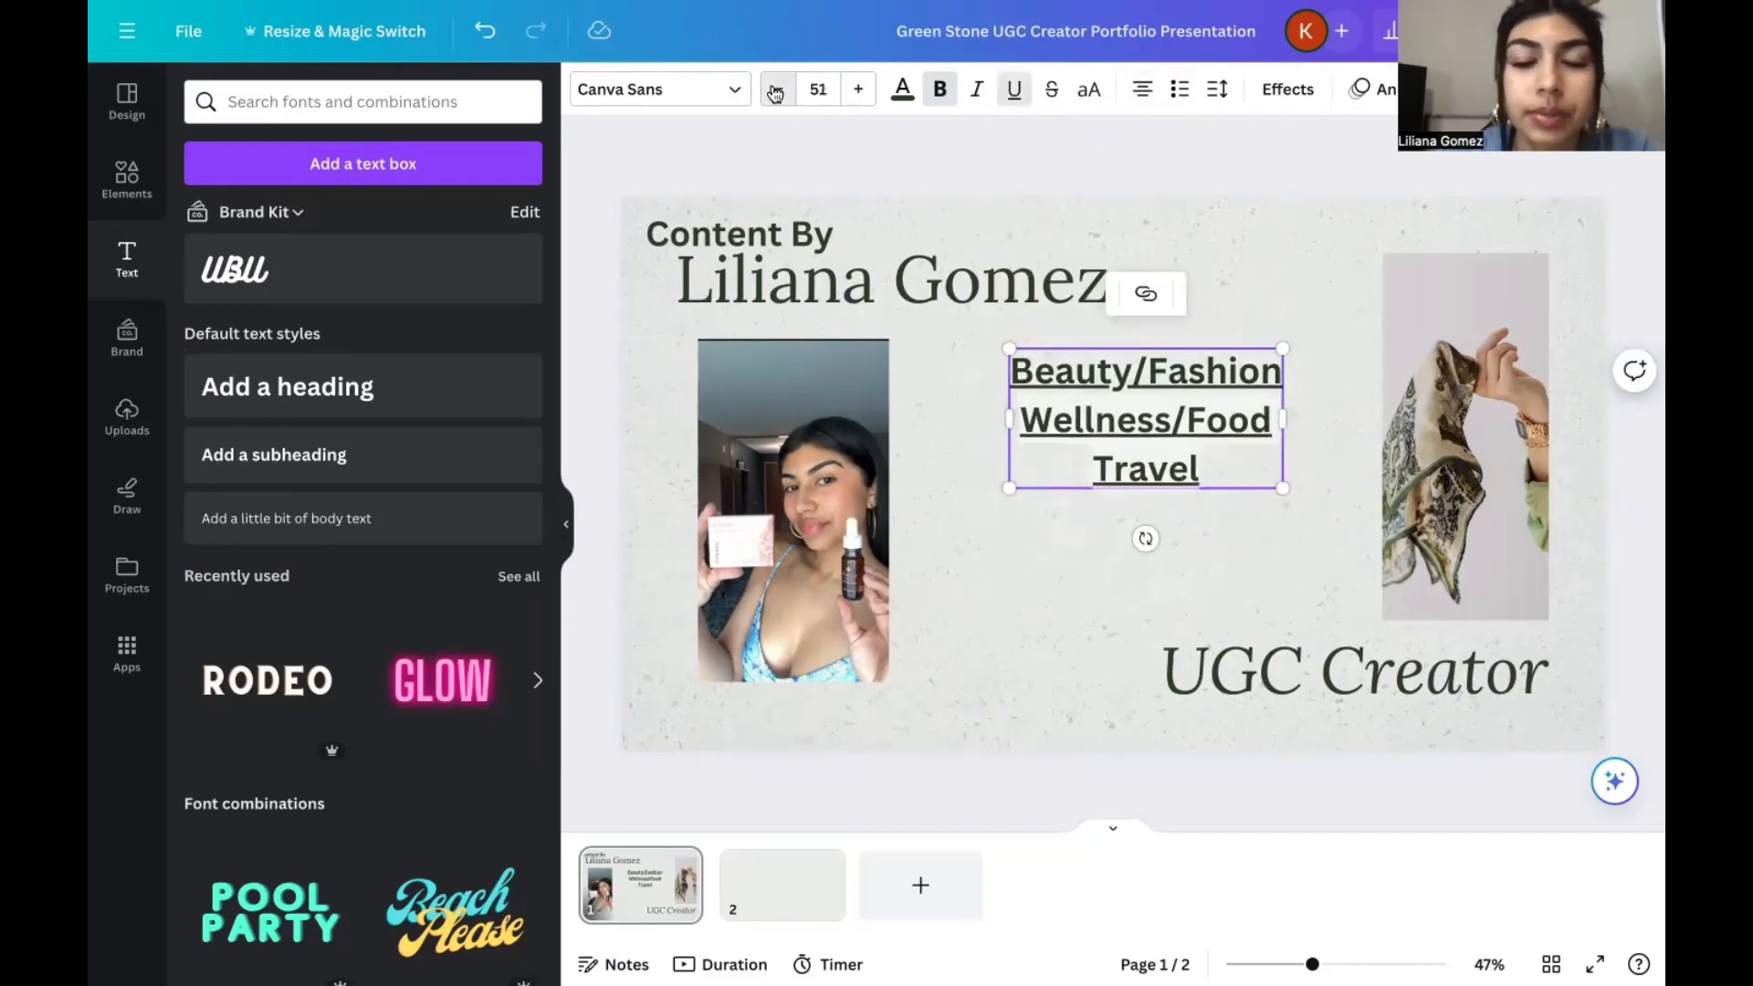
pyautogui.click(777, 89)
pyautogui.click(777, 89)
pyautogui.click(777, 88)
pyautogui.click(777, 88)
pyautogui.click(777, 89)
pyautogui.click(777, 89)
pyautogui.click(777, 89)
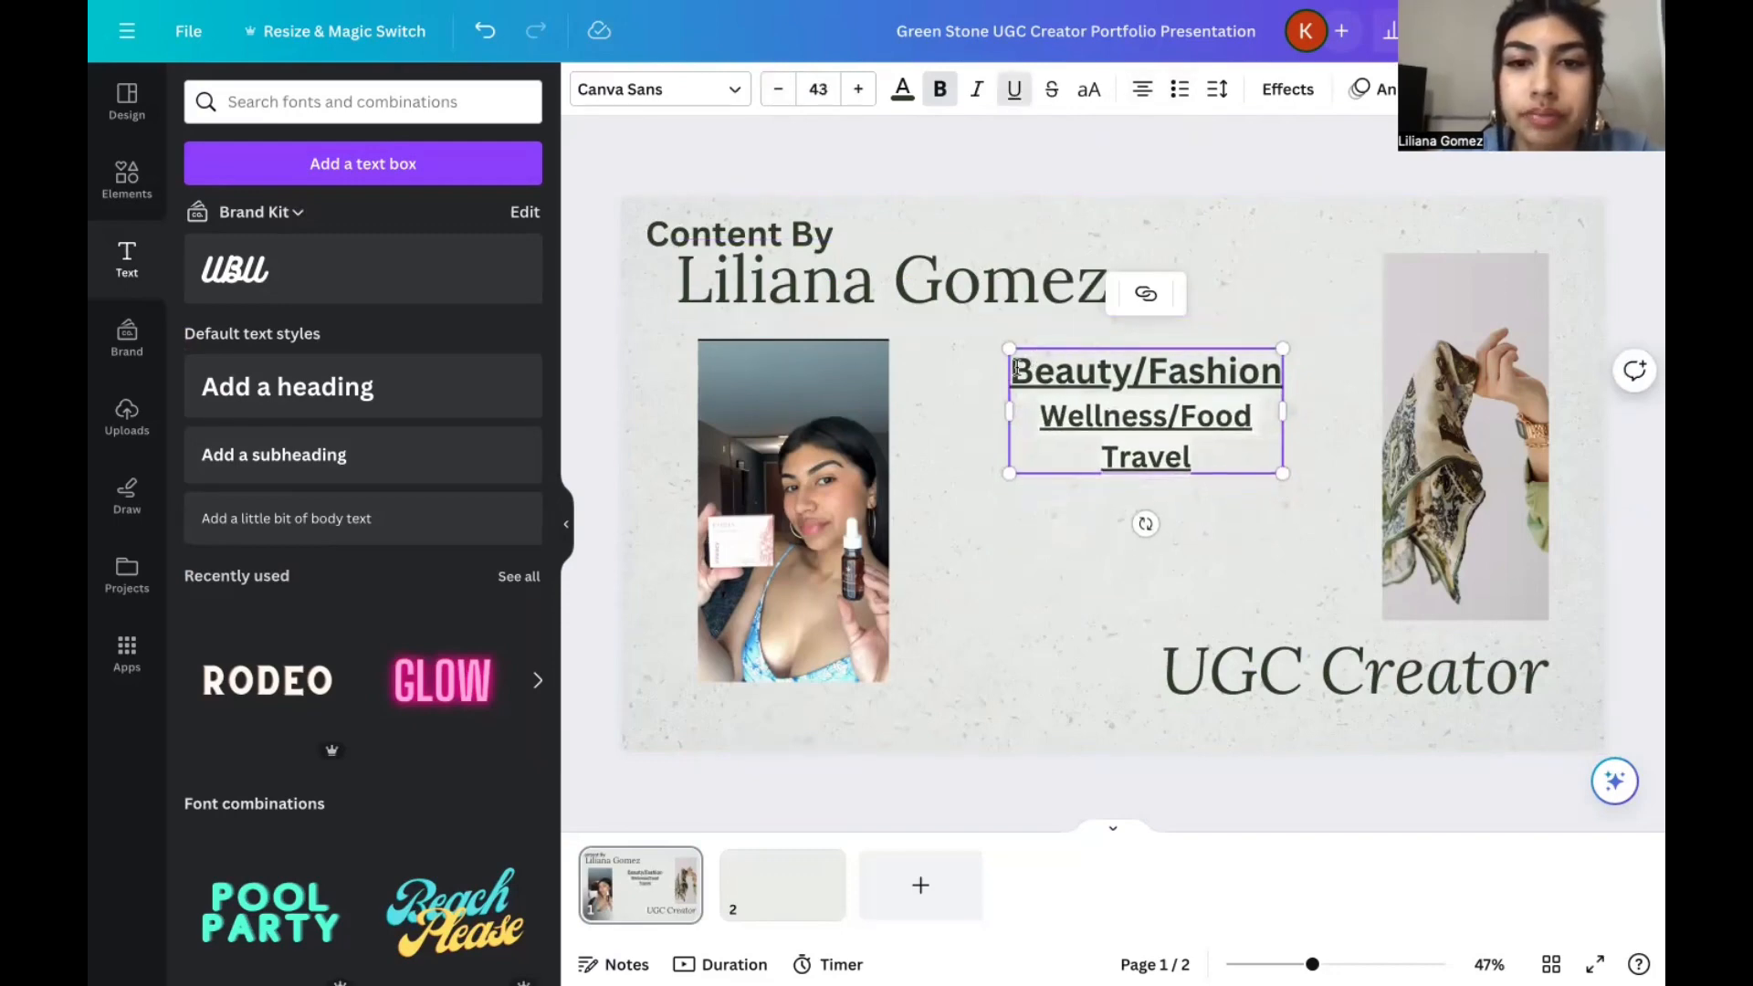
# Set the font size of the "Beauty/Fashion" line to 42.
pyautogui.click(1280, 377)
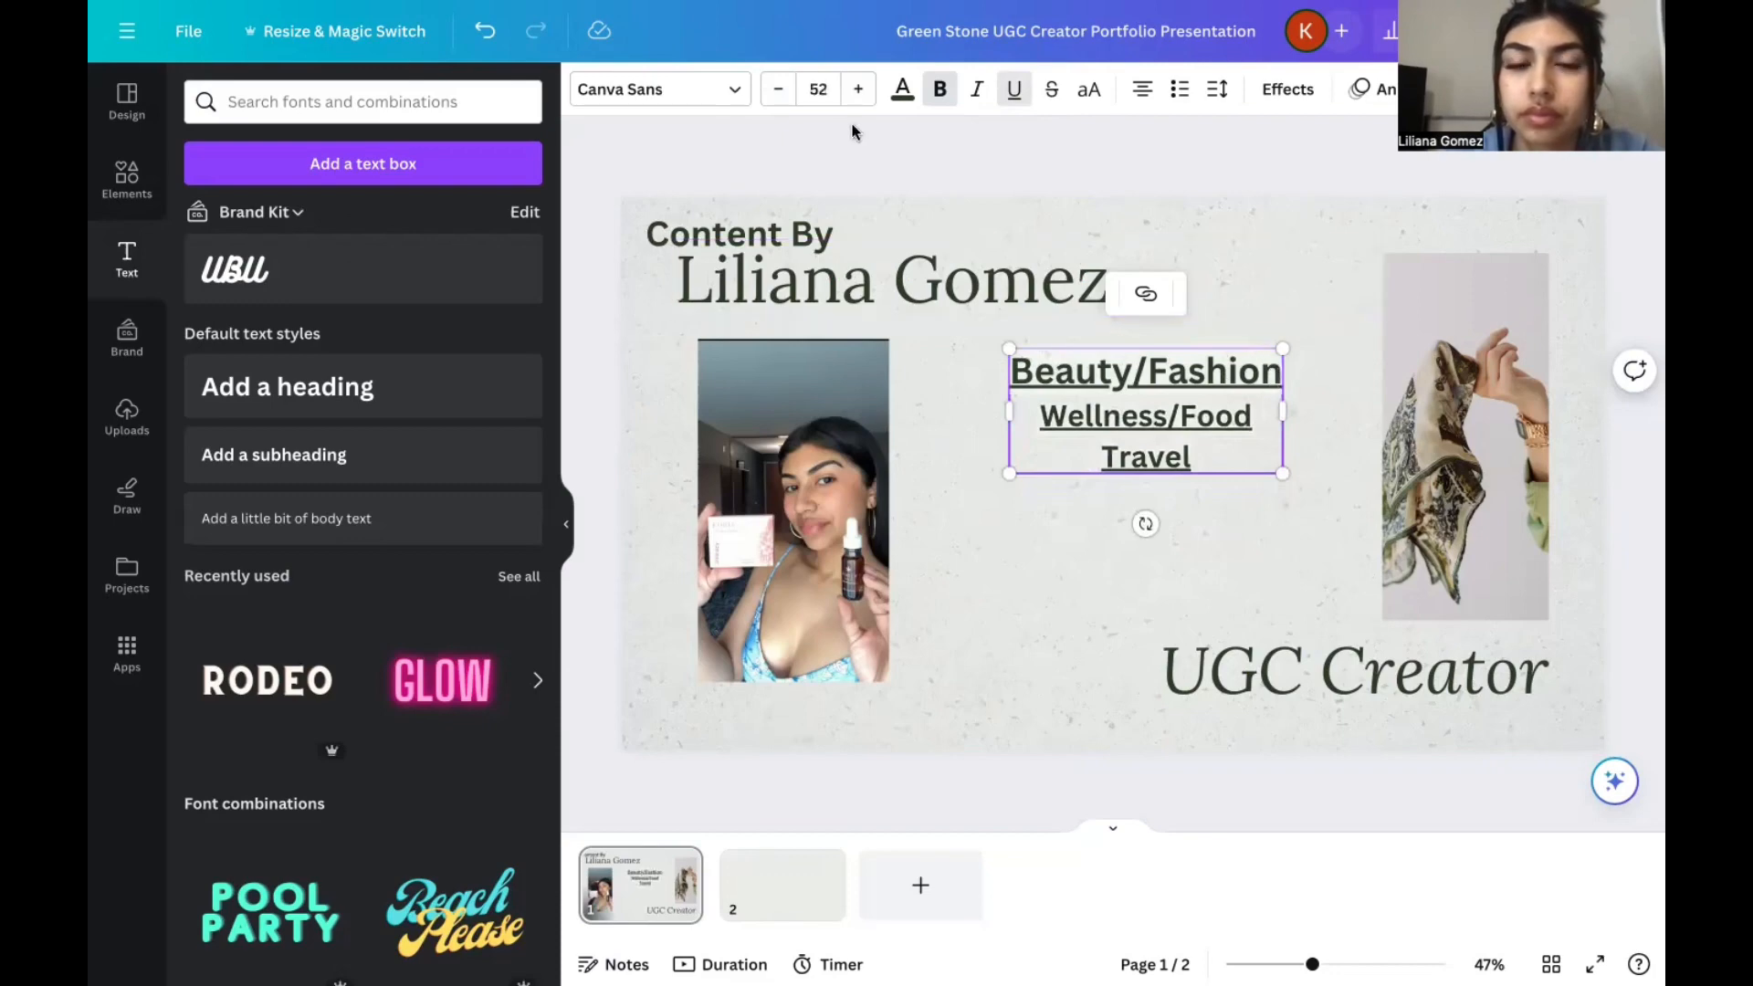
pyautogui.click(818, 88)
pyautogui.write('4')
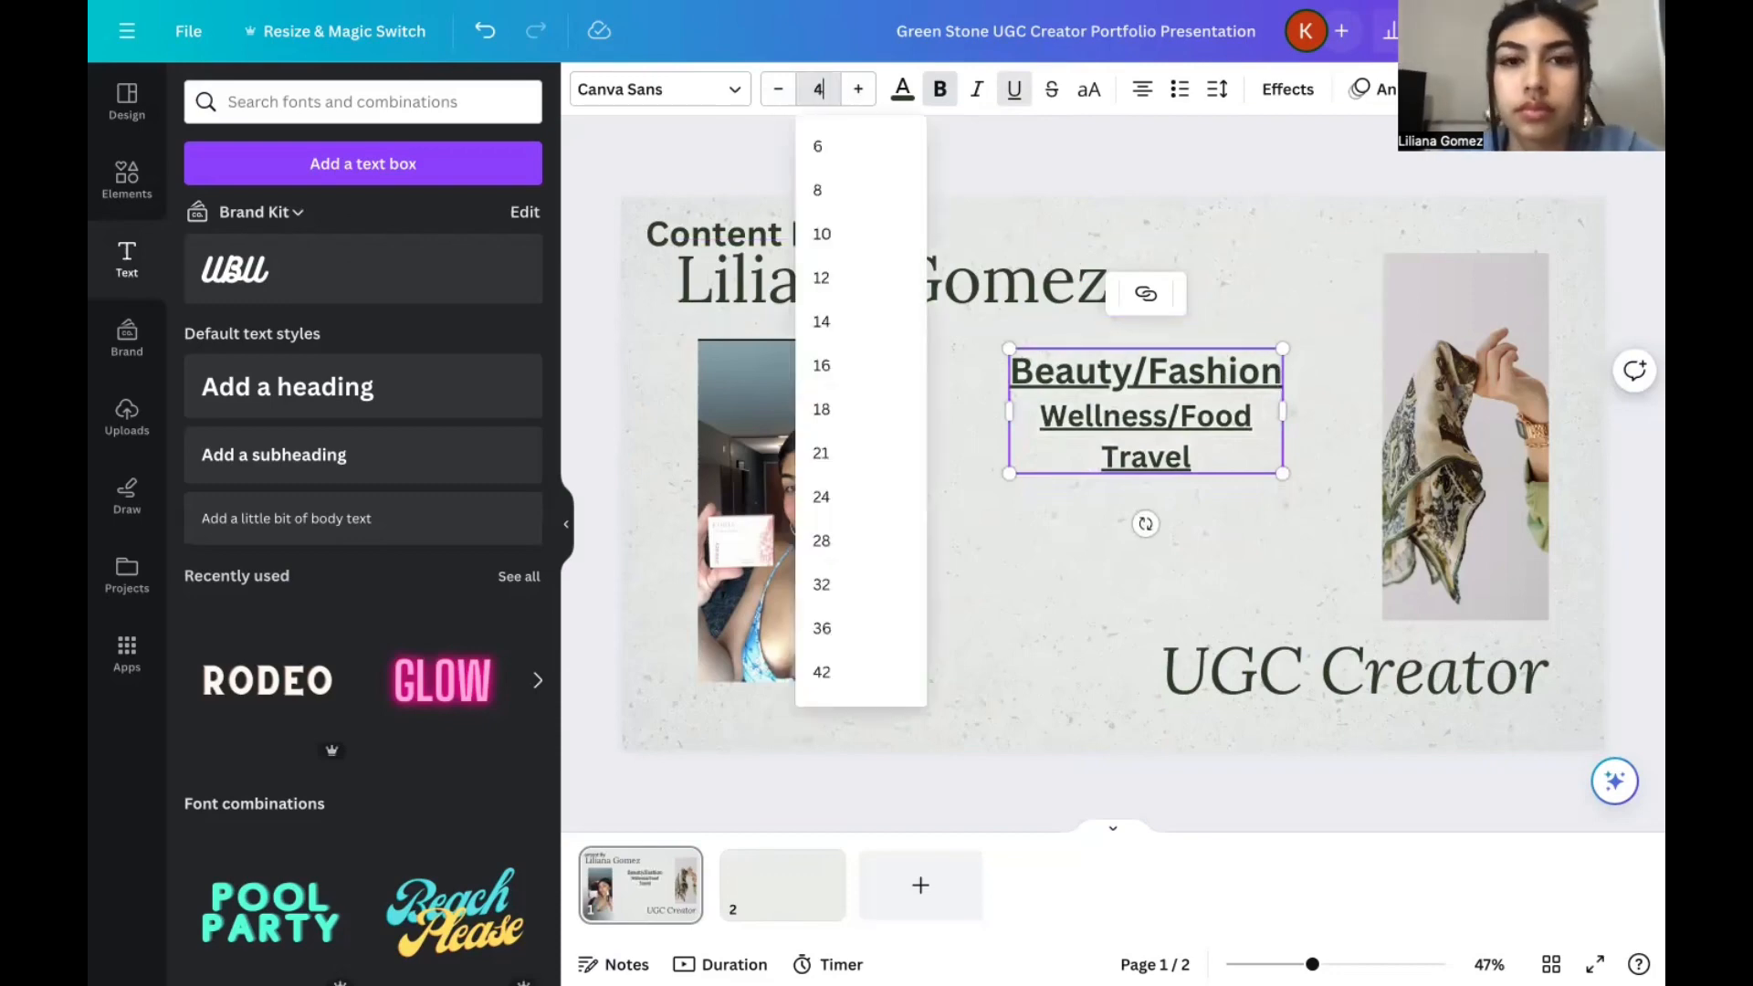
pyautogui.write('2')
pyautogui.press('Return')
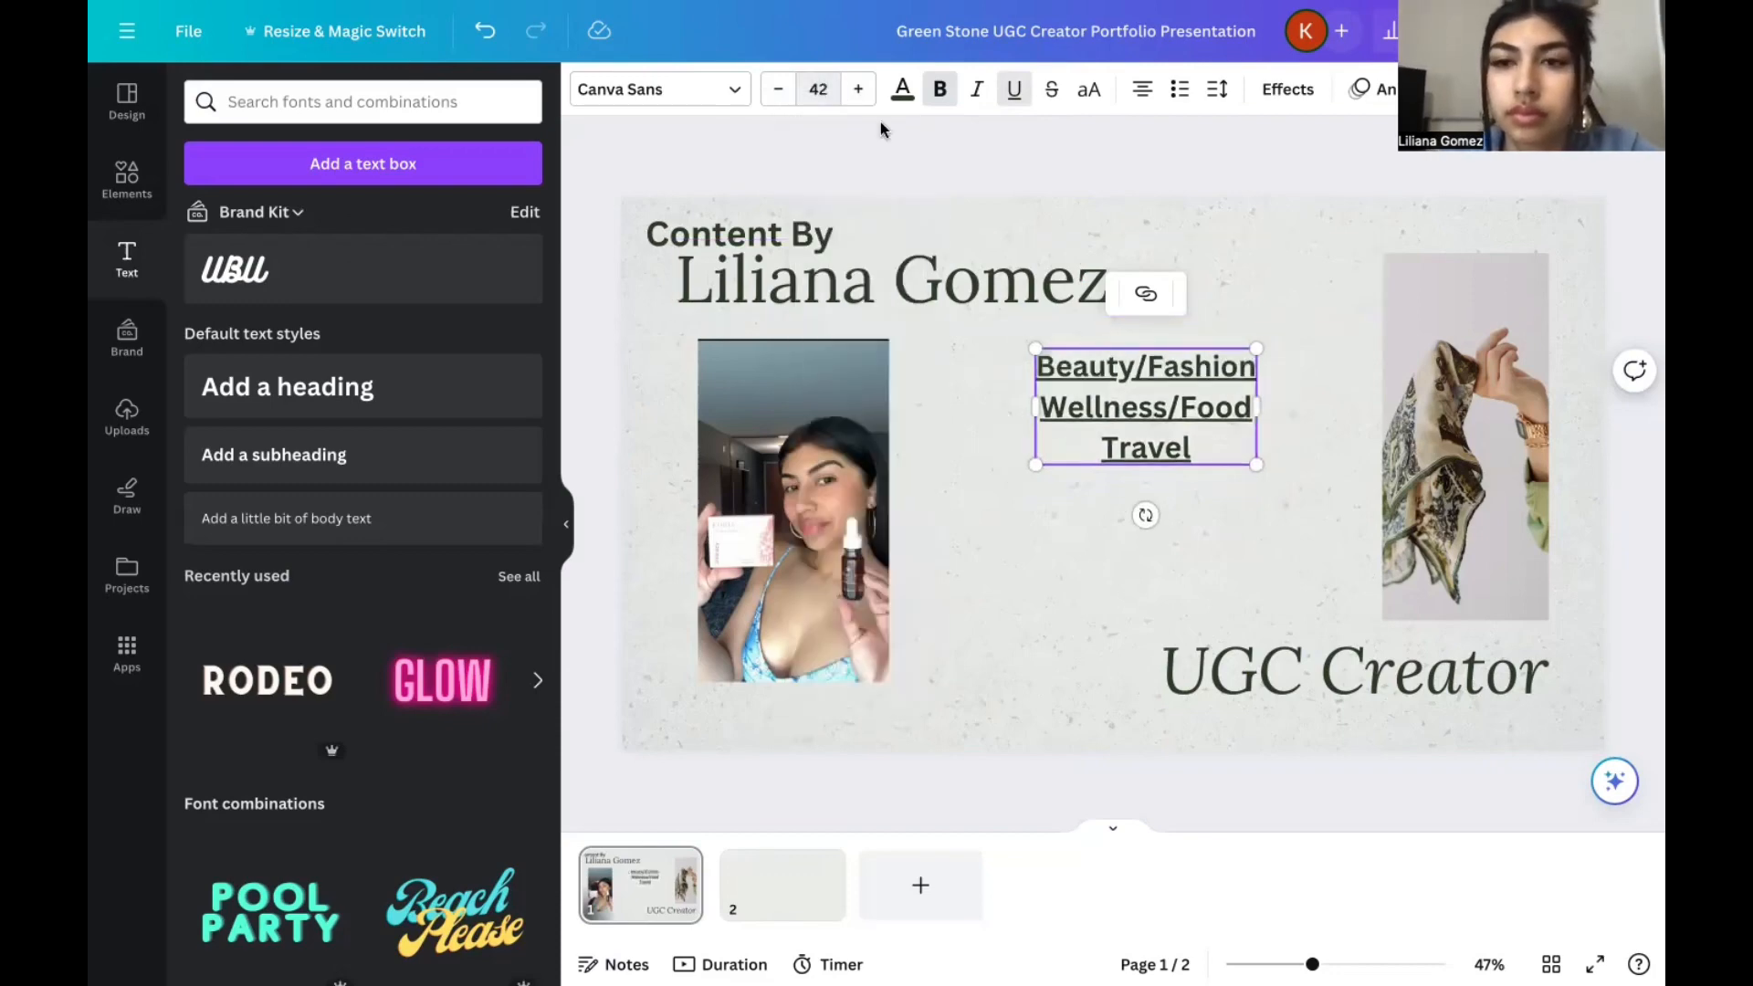
pyautogui.click(1277, 419)
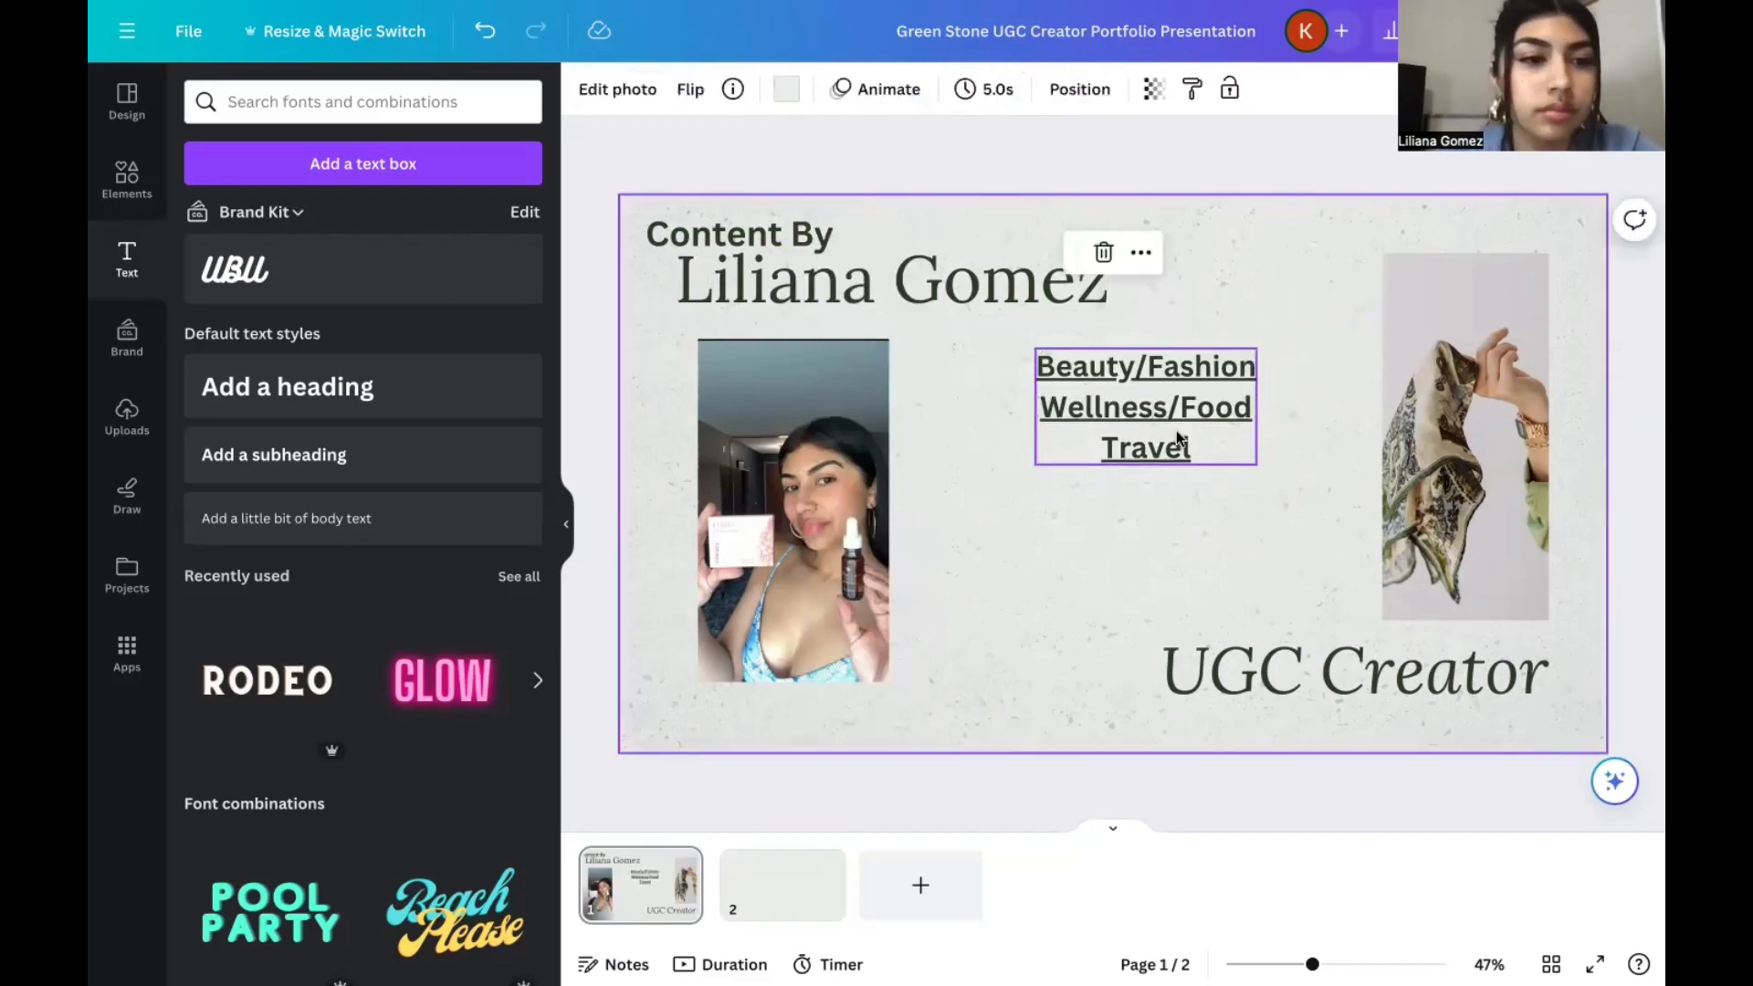
# Fine-tune the position of the underlined niche list in the space between the selfie and the scarf photo.
pyautogui.click(1176, 436)
pyautogui.moveTo(1176, 436); pyautogui.dragTo(1174, 447)
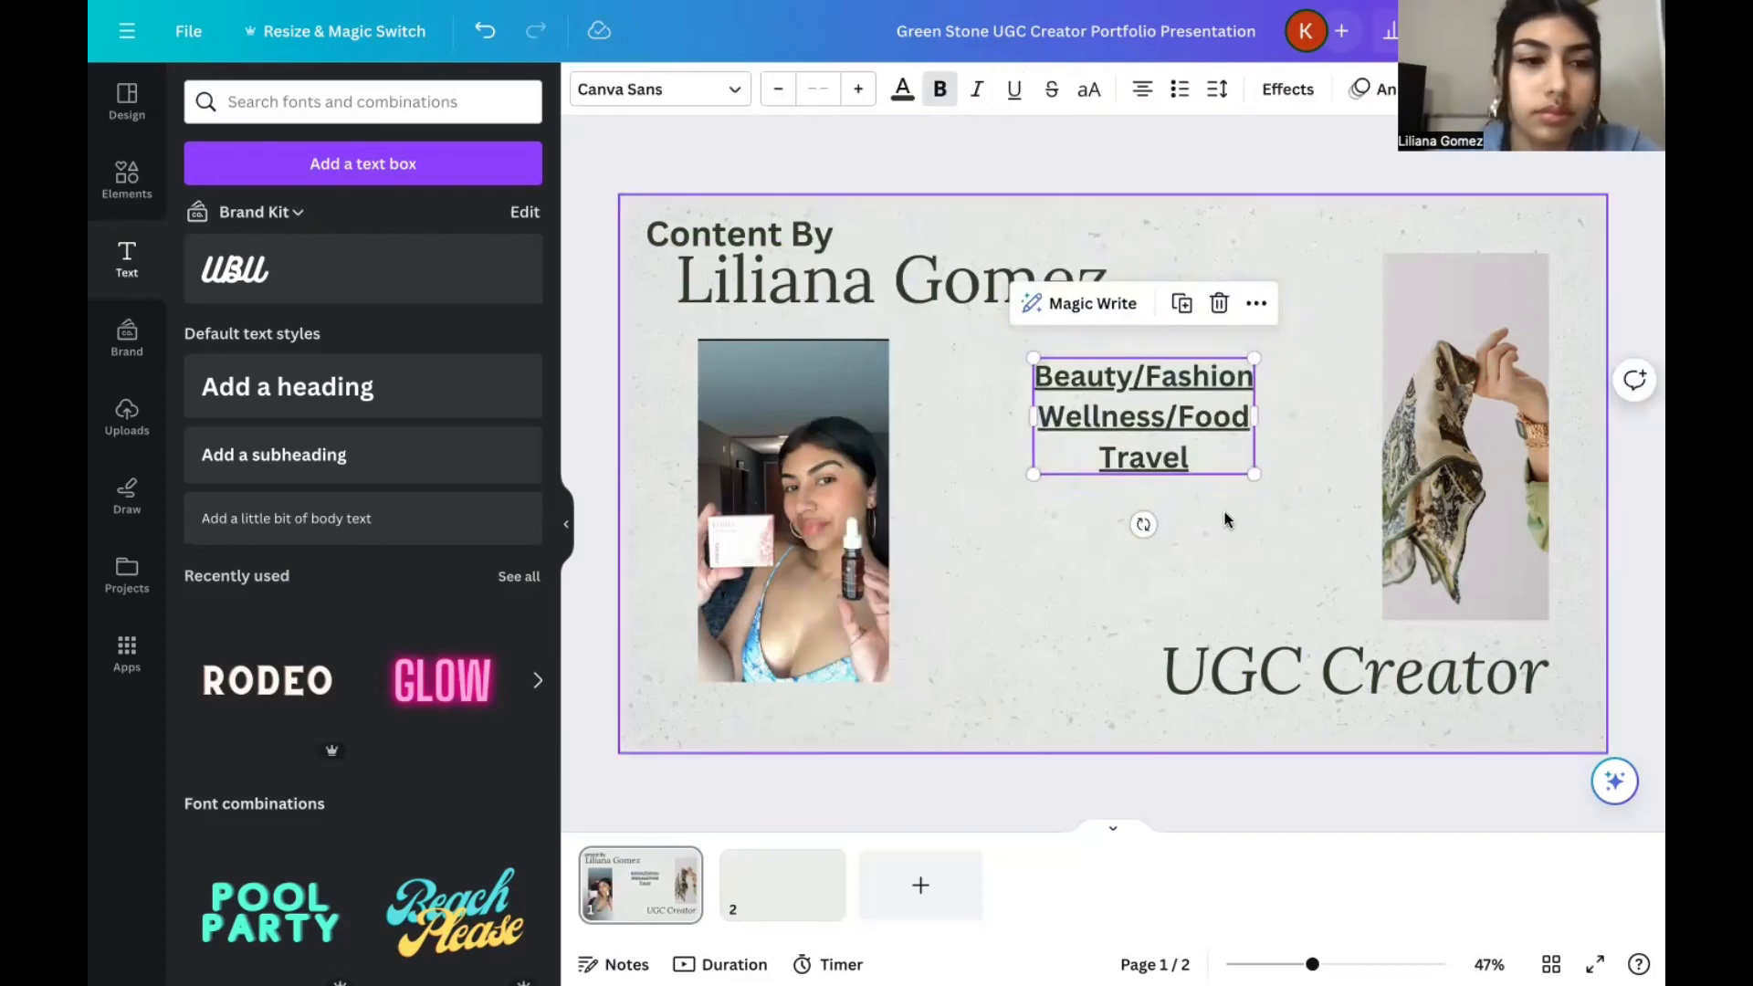
pyautogui.click(1205, 541)
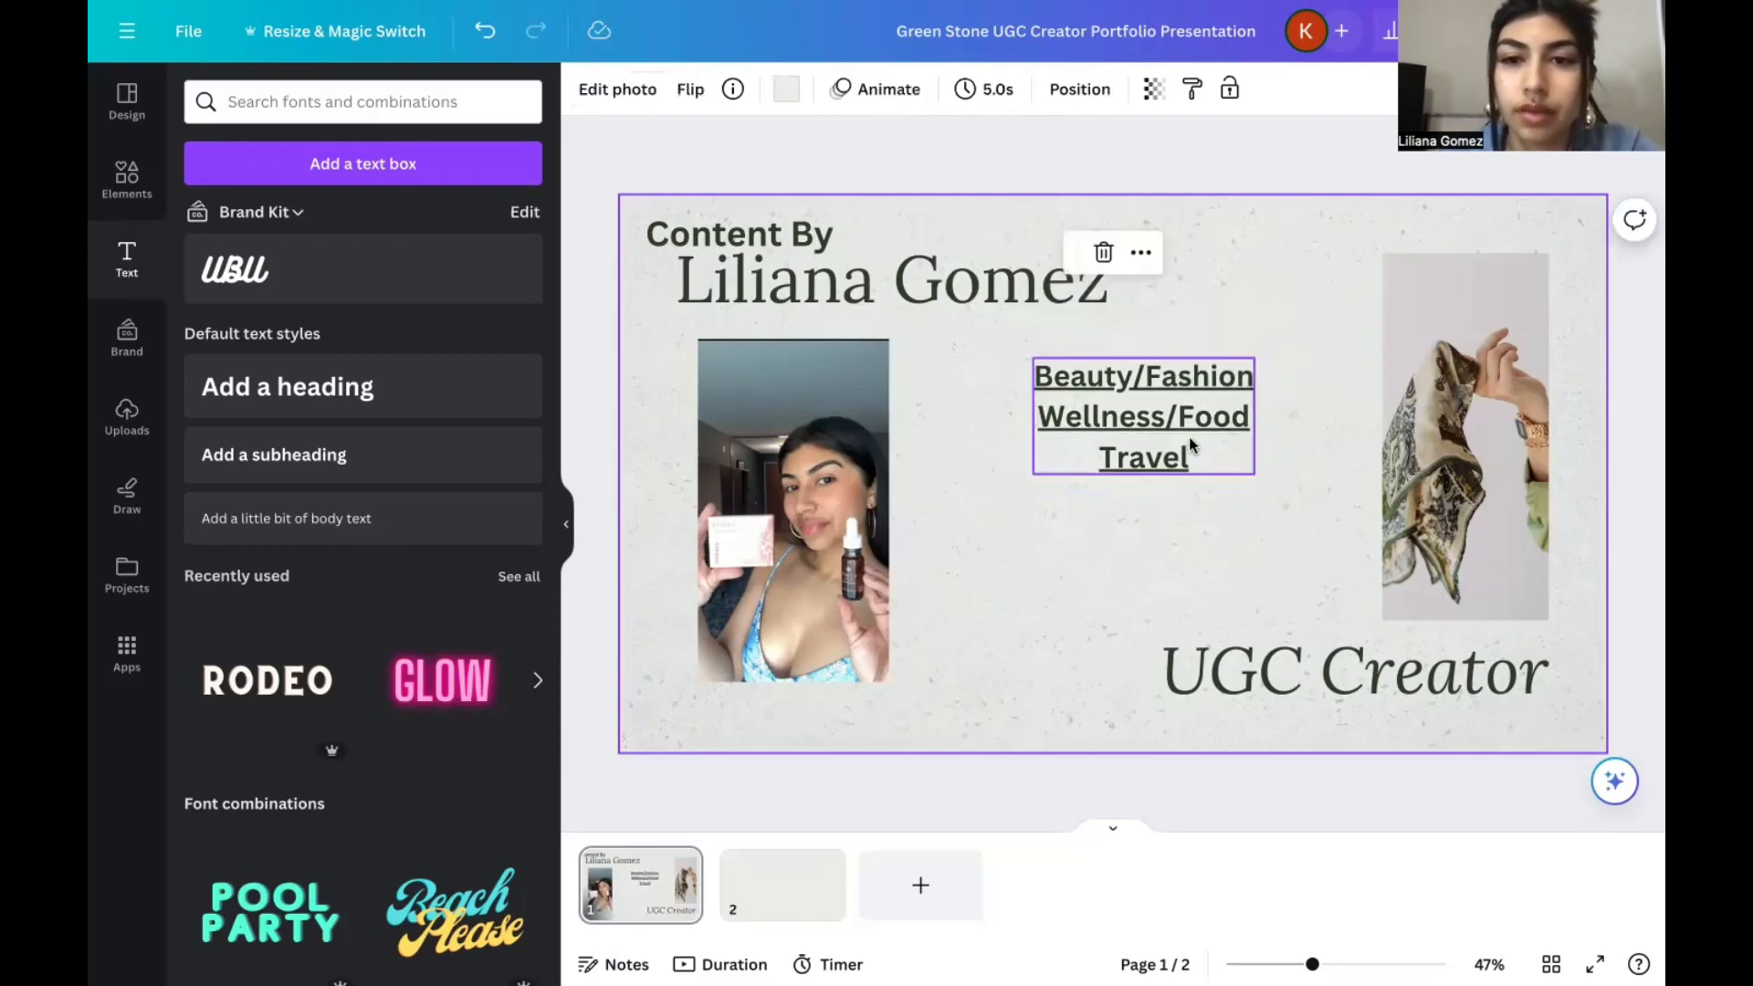
pyautogui.moveTo(1190, 454); pyautogui.dragTo(1196, 435)
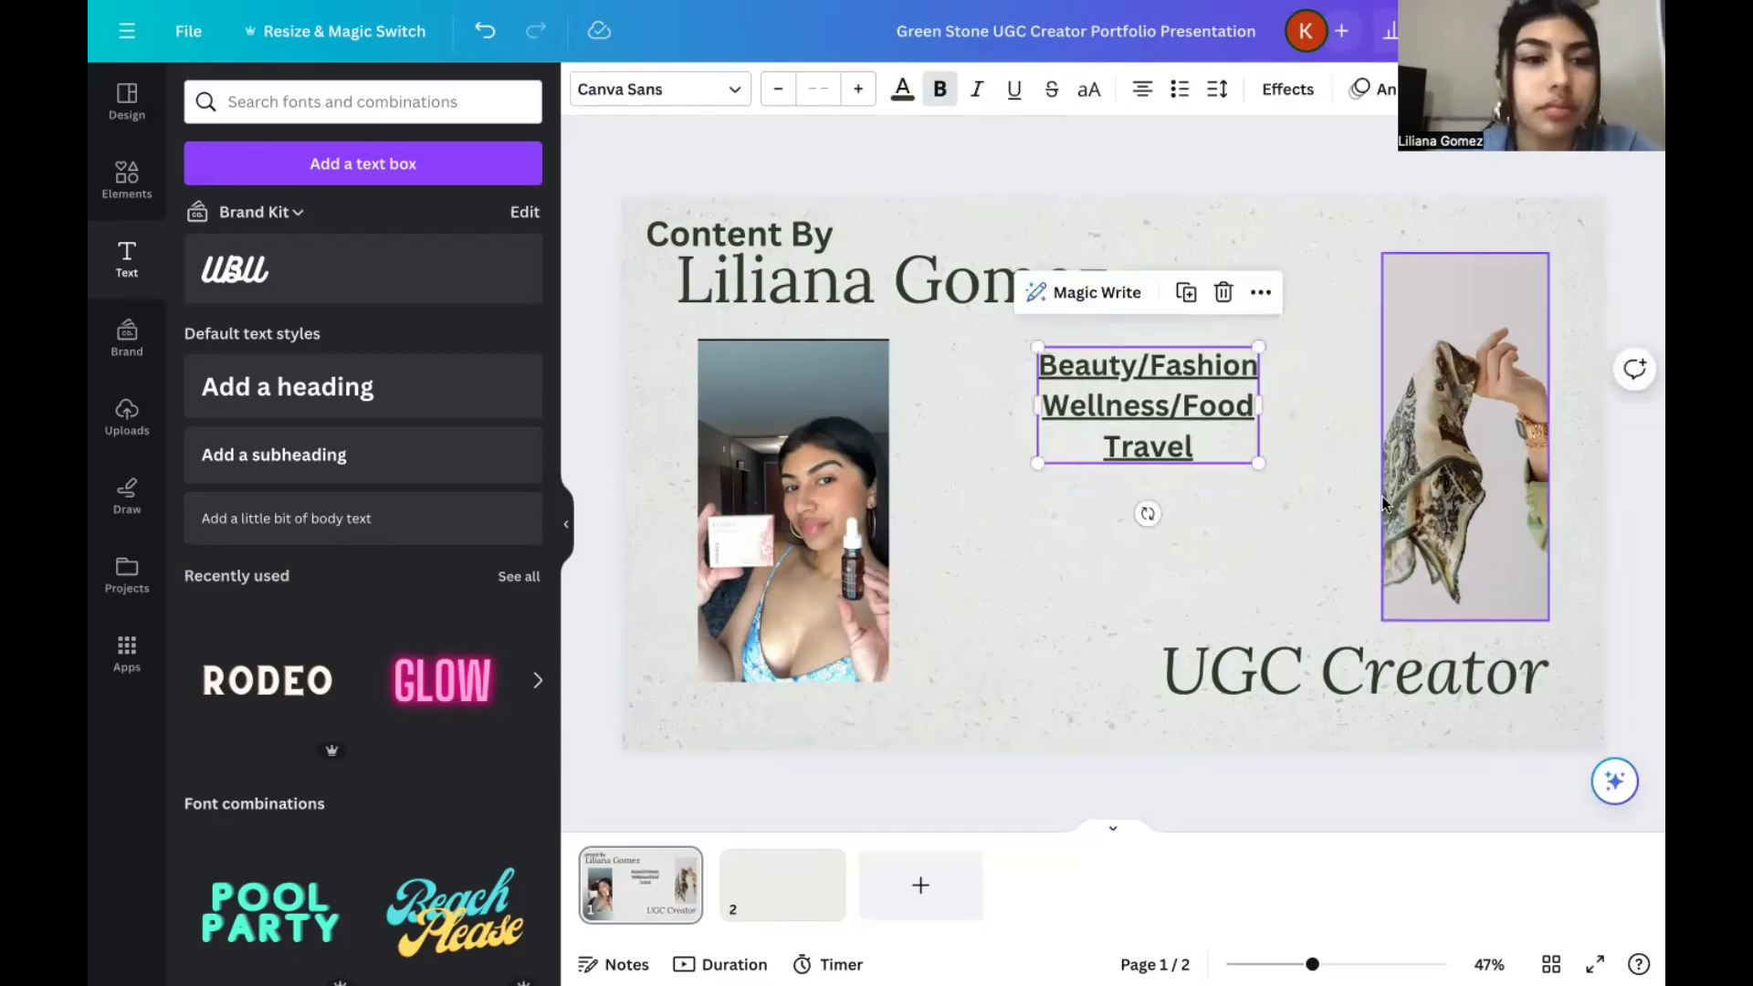
pyautogui.click(1479, 505)
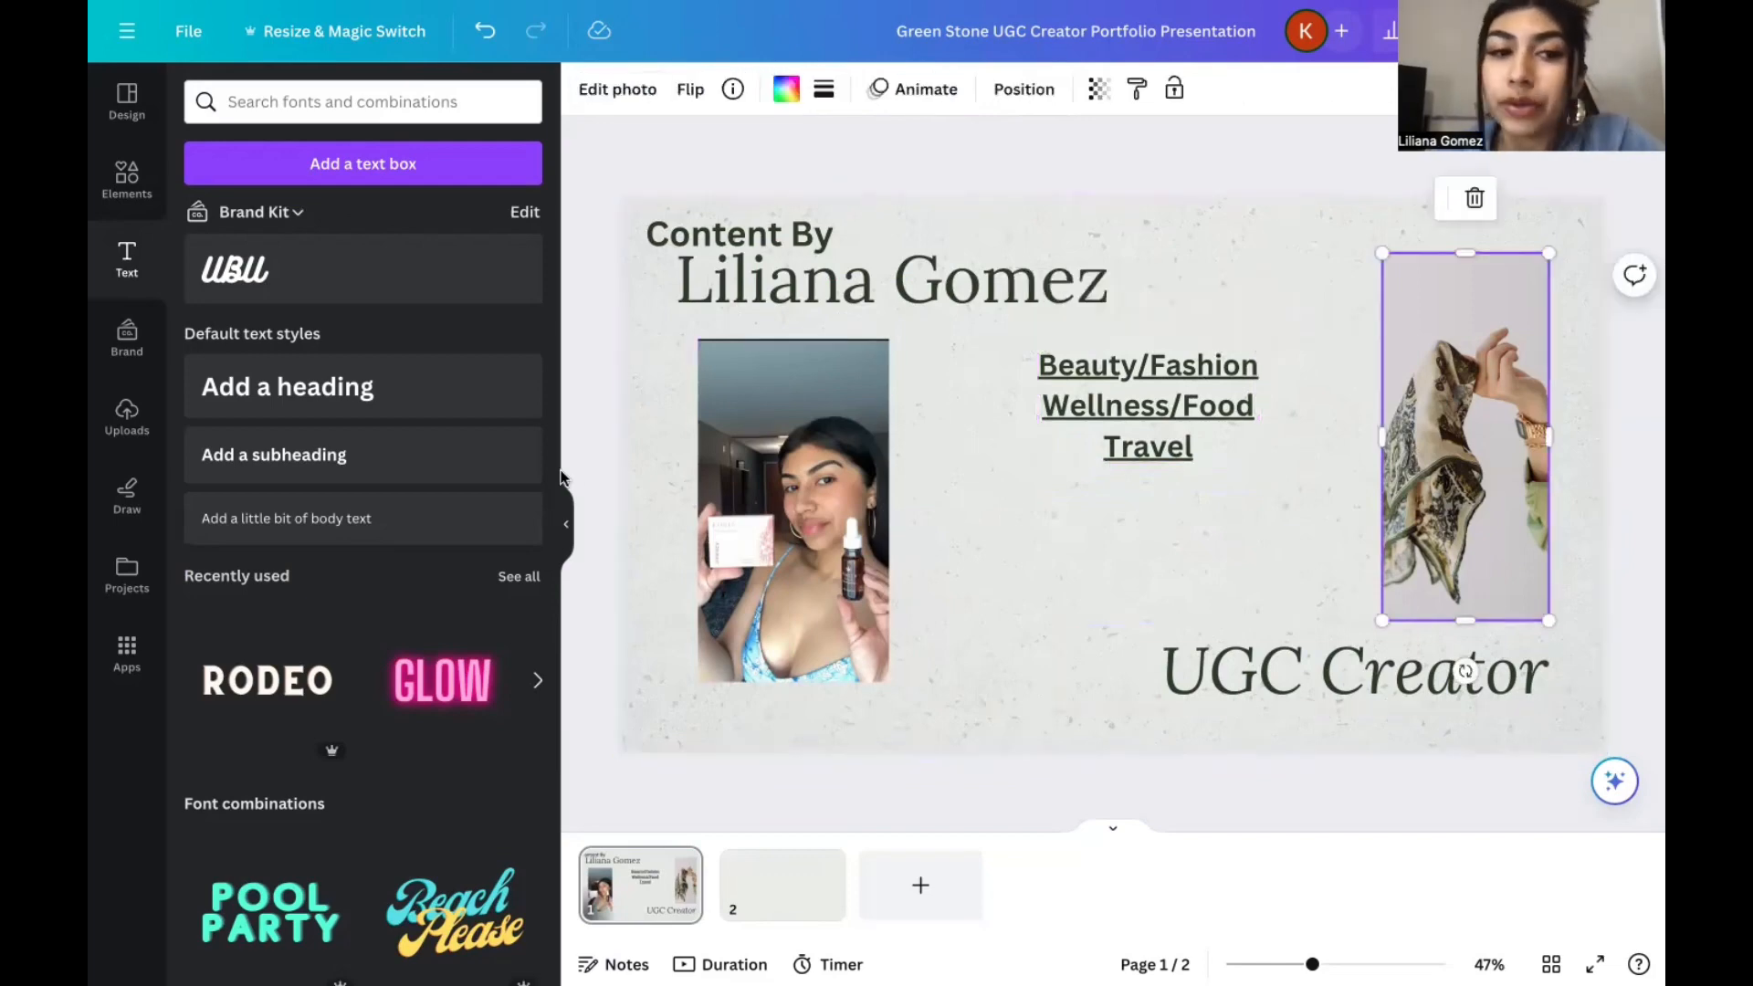
# Add another subheading with "Micro-Influencer" as its first line and start a second line.
pyautogui.click(365, 455)
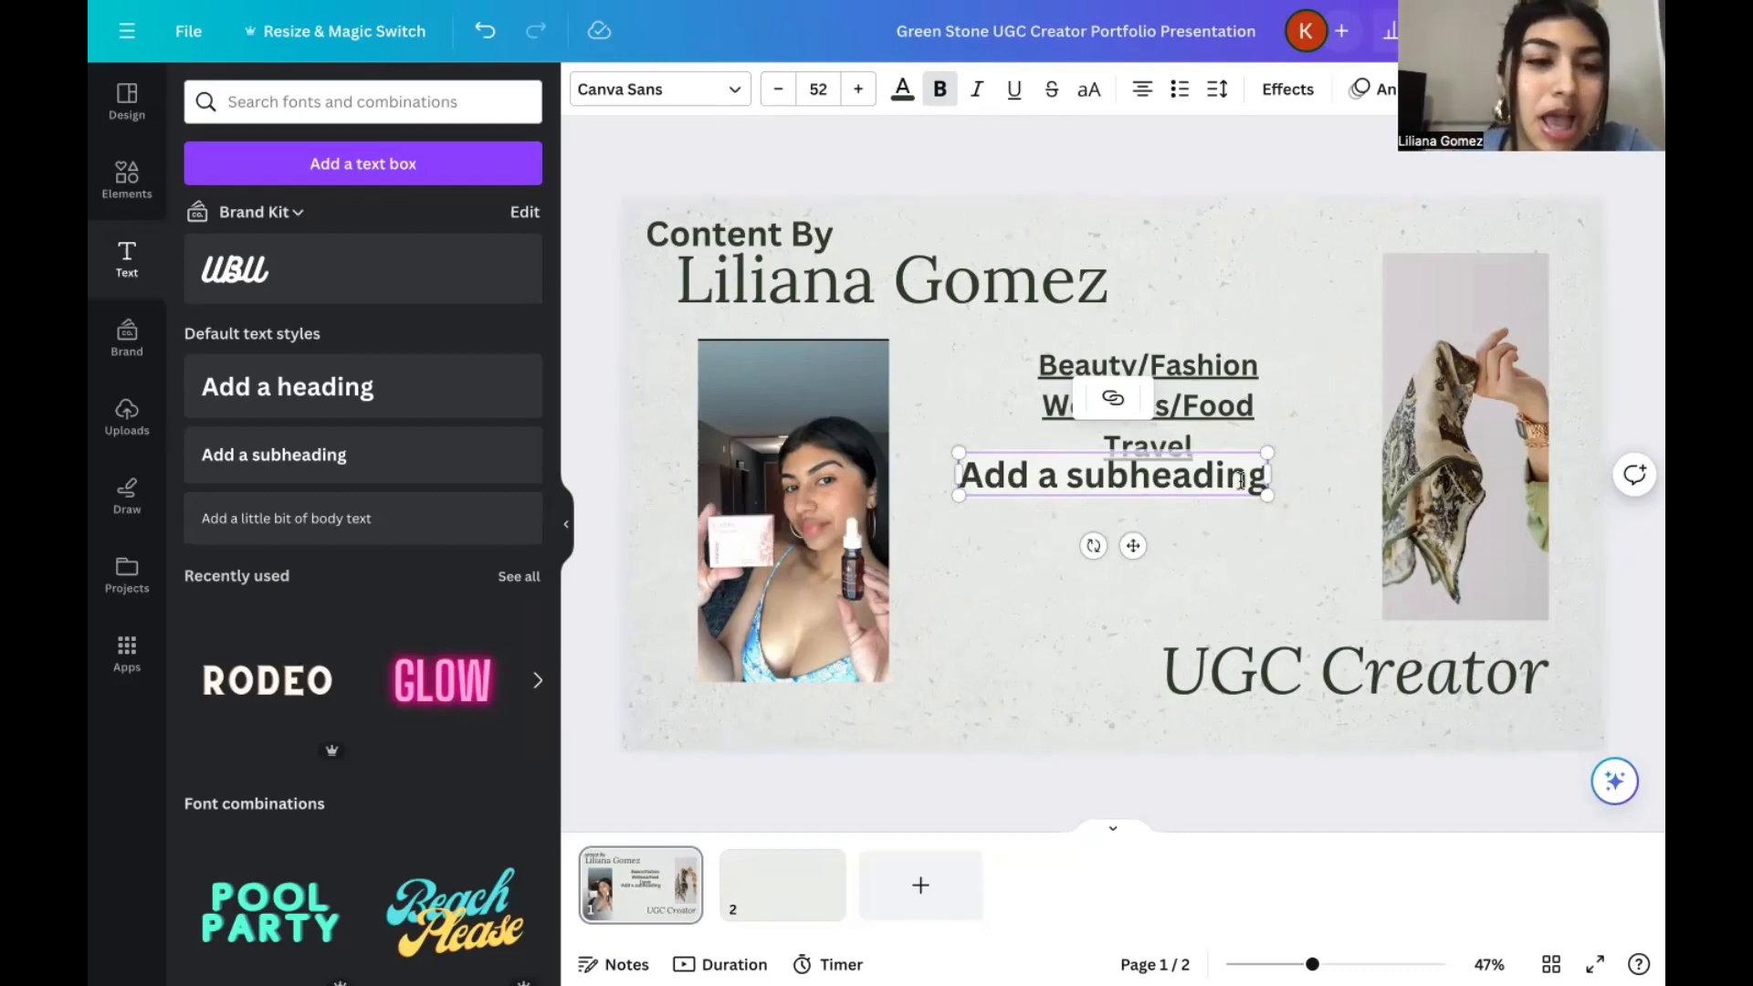
pyautogui.write('Micr')
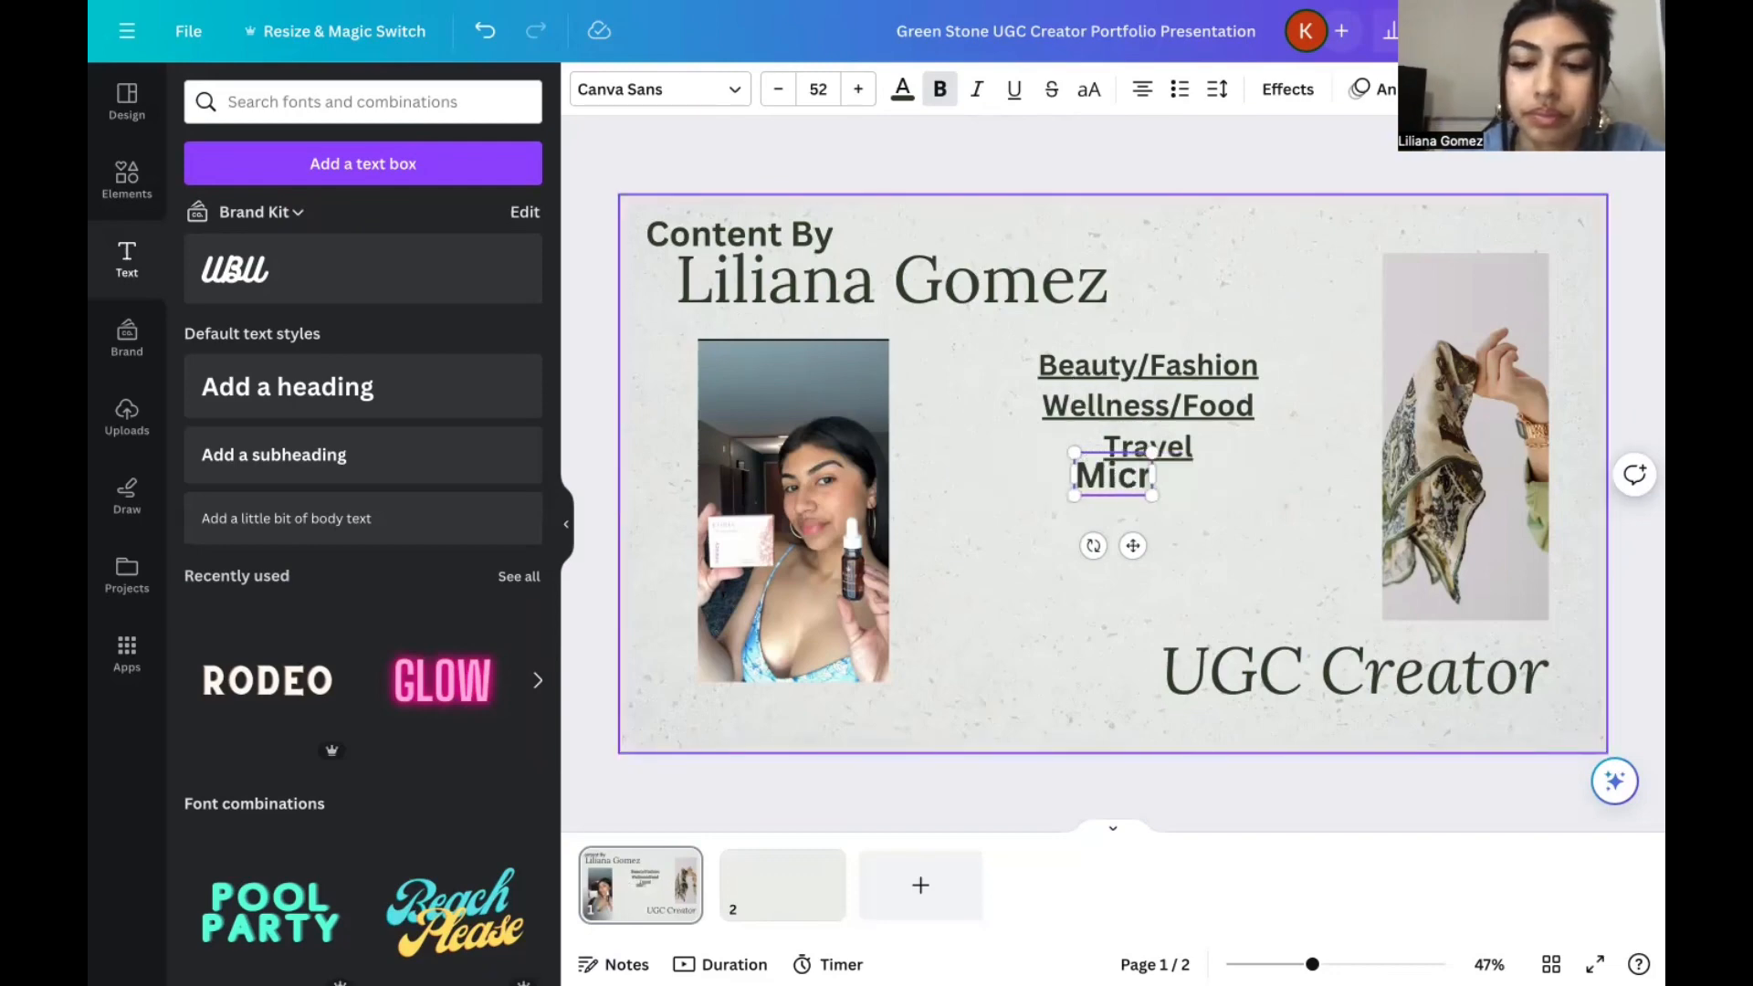
pyautogui.write('o-in')
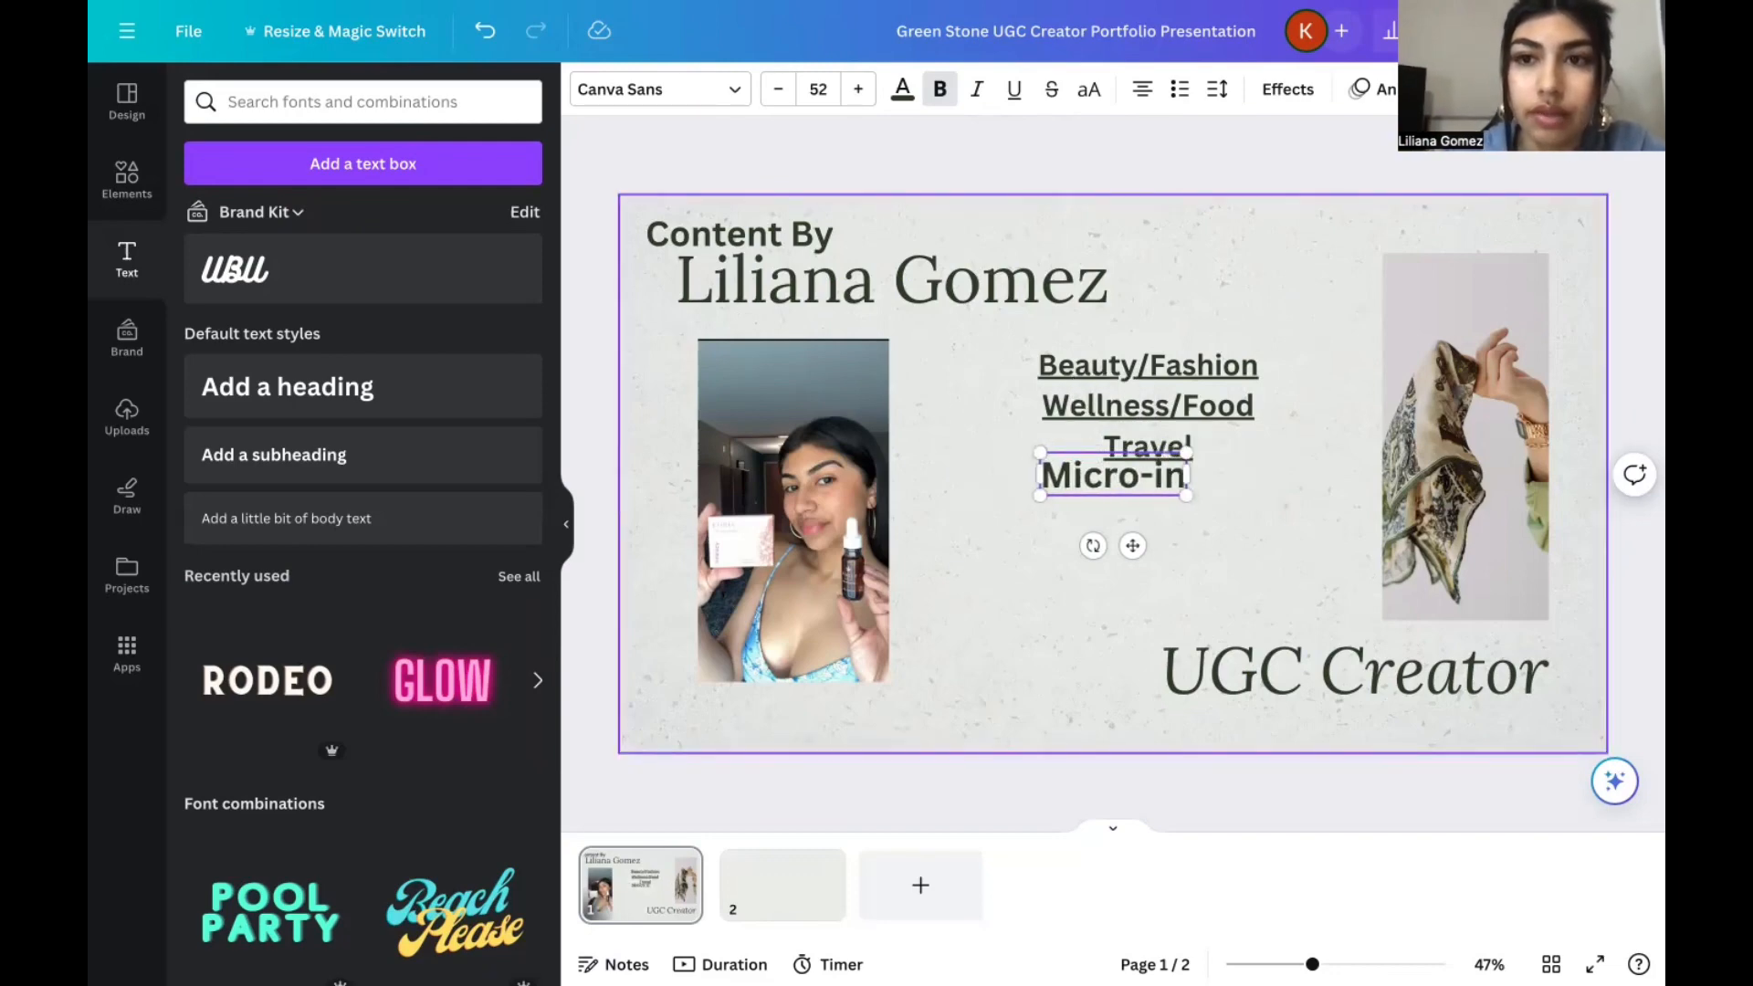
pyautogui.write('f')
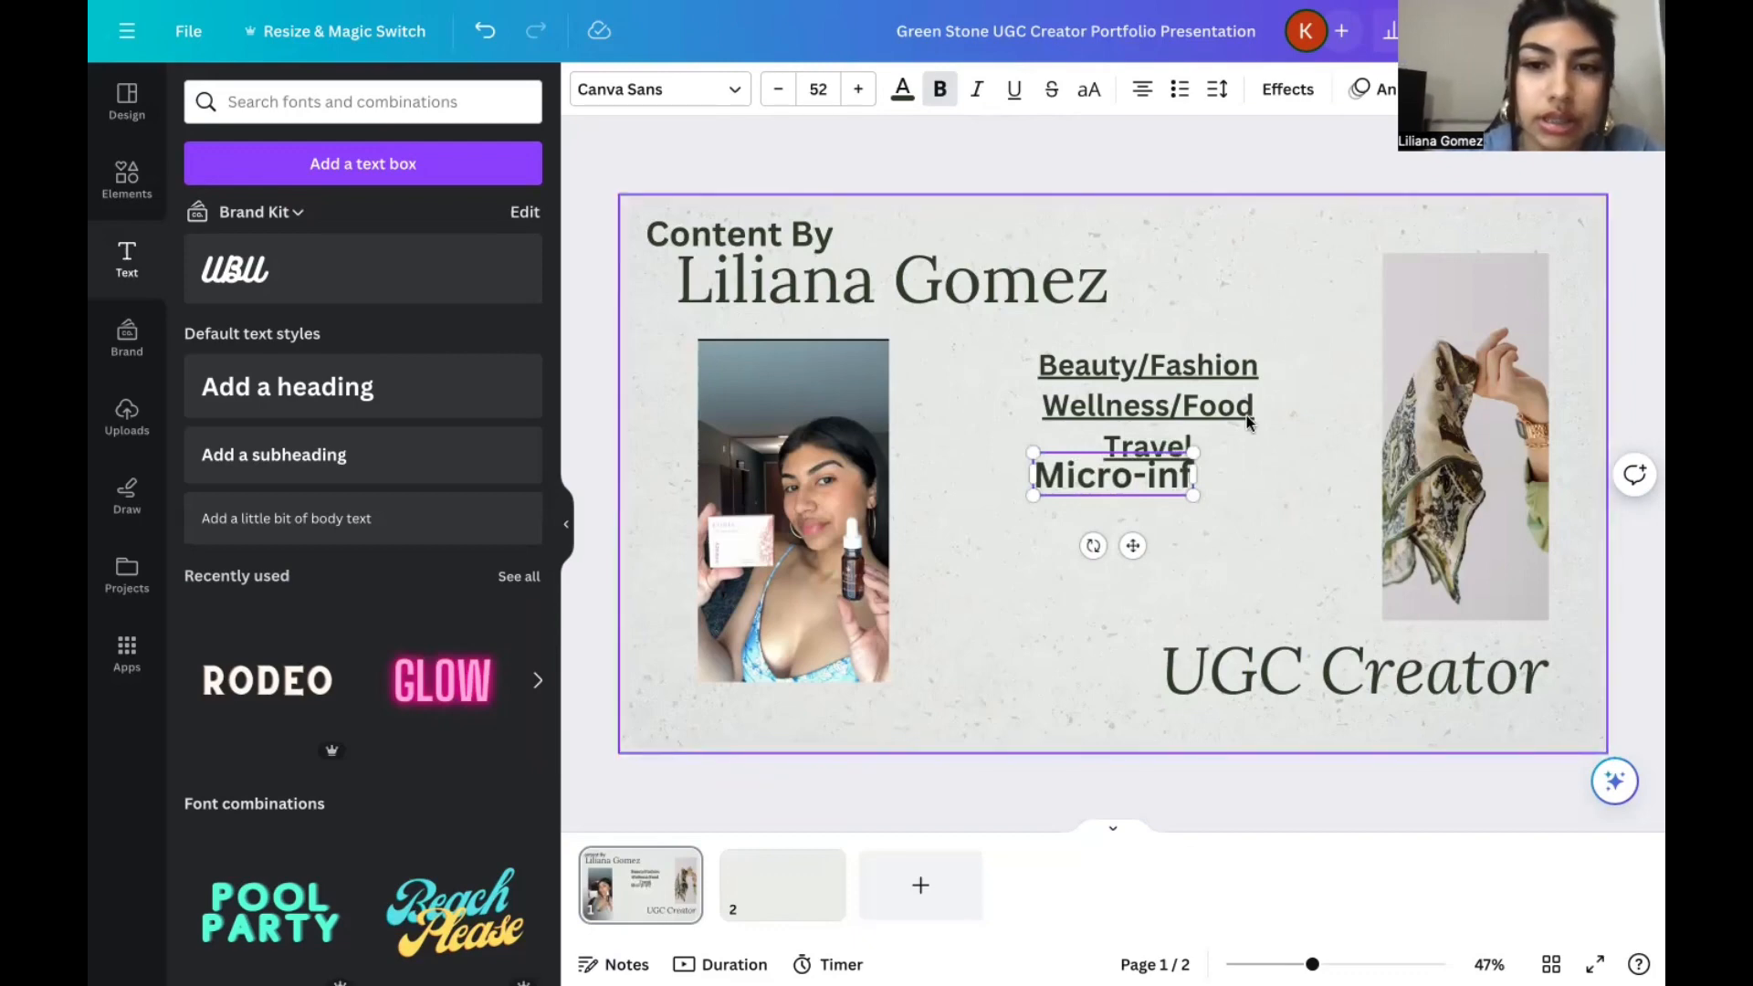
pyautogui.press('BackSpace')
pyautogui.press('BackSpace')
pyautogui.press('BackSpace')
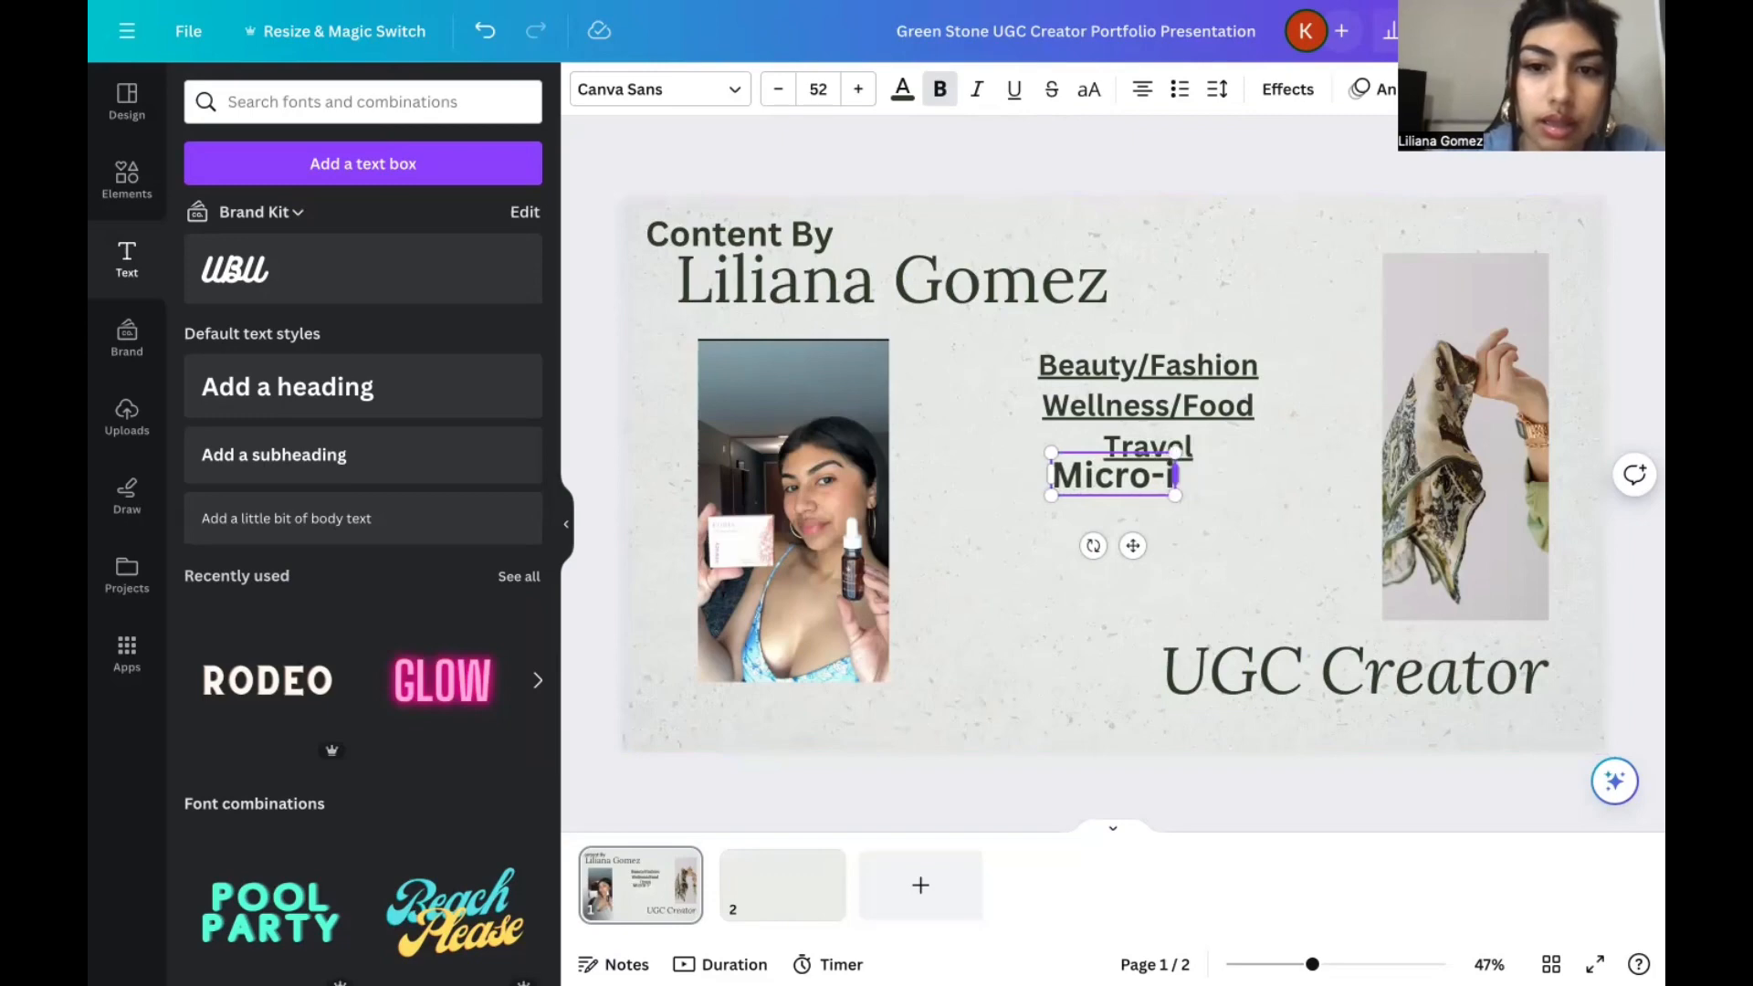
pyautogui.write('In')
pyautogui.press('BackSpace')
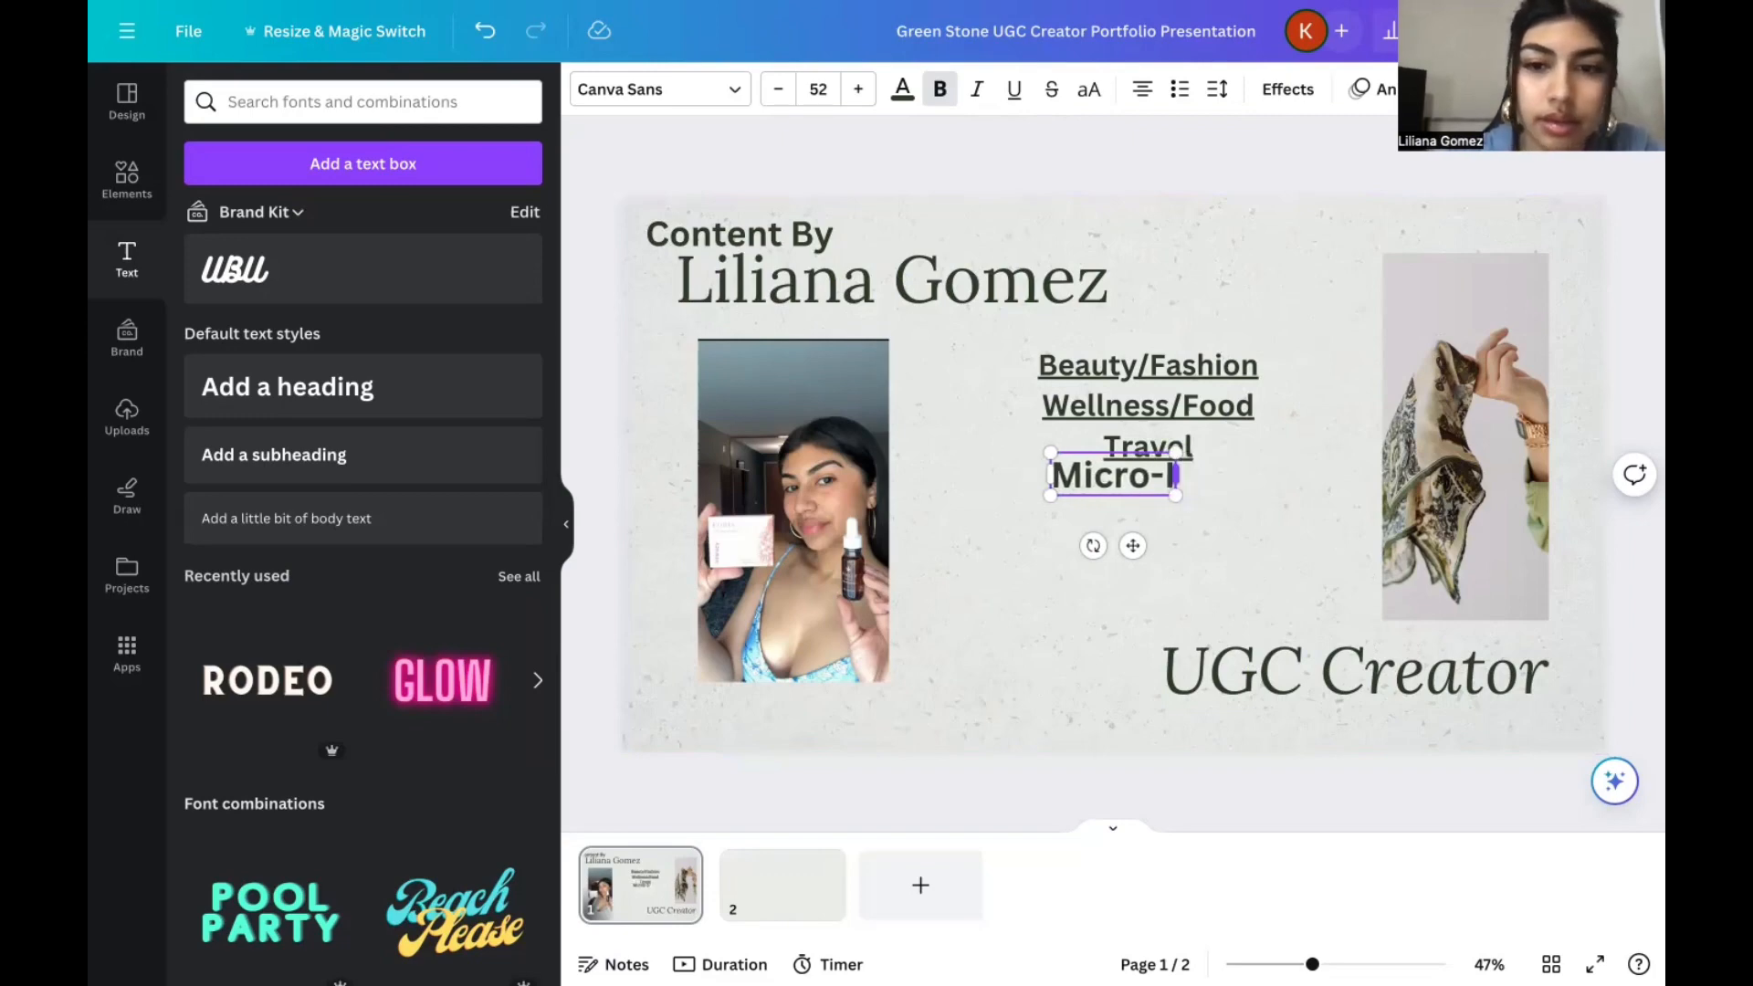
pyautogui.write('nfl')
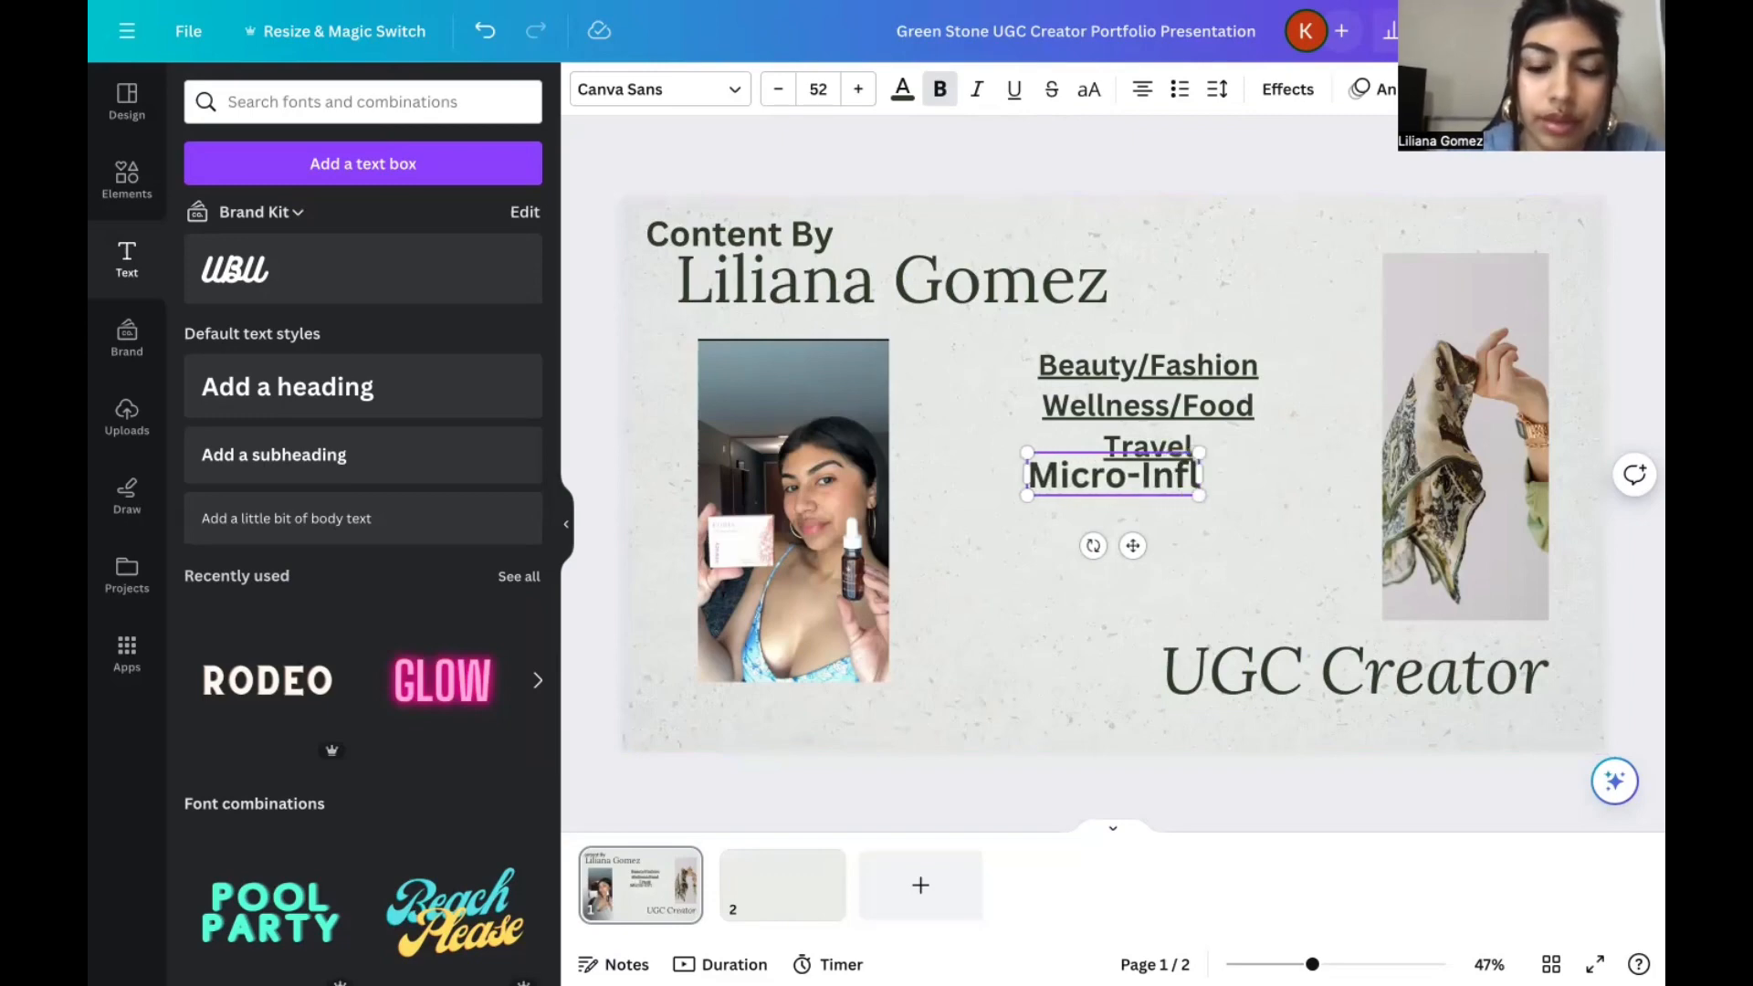
pyautogui.write('uencer')
pyautogui.press('Return')
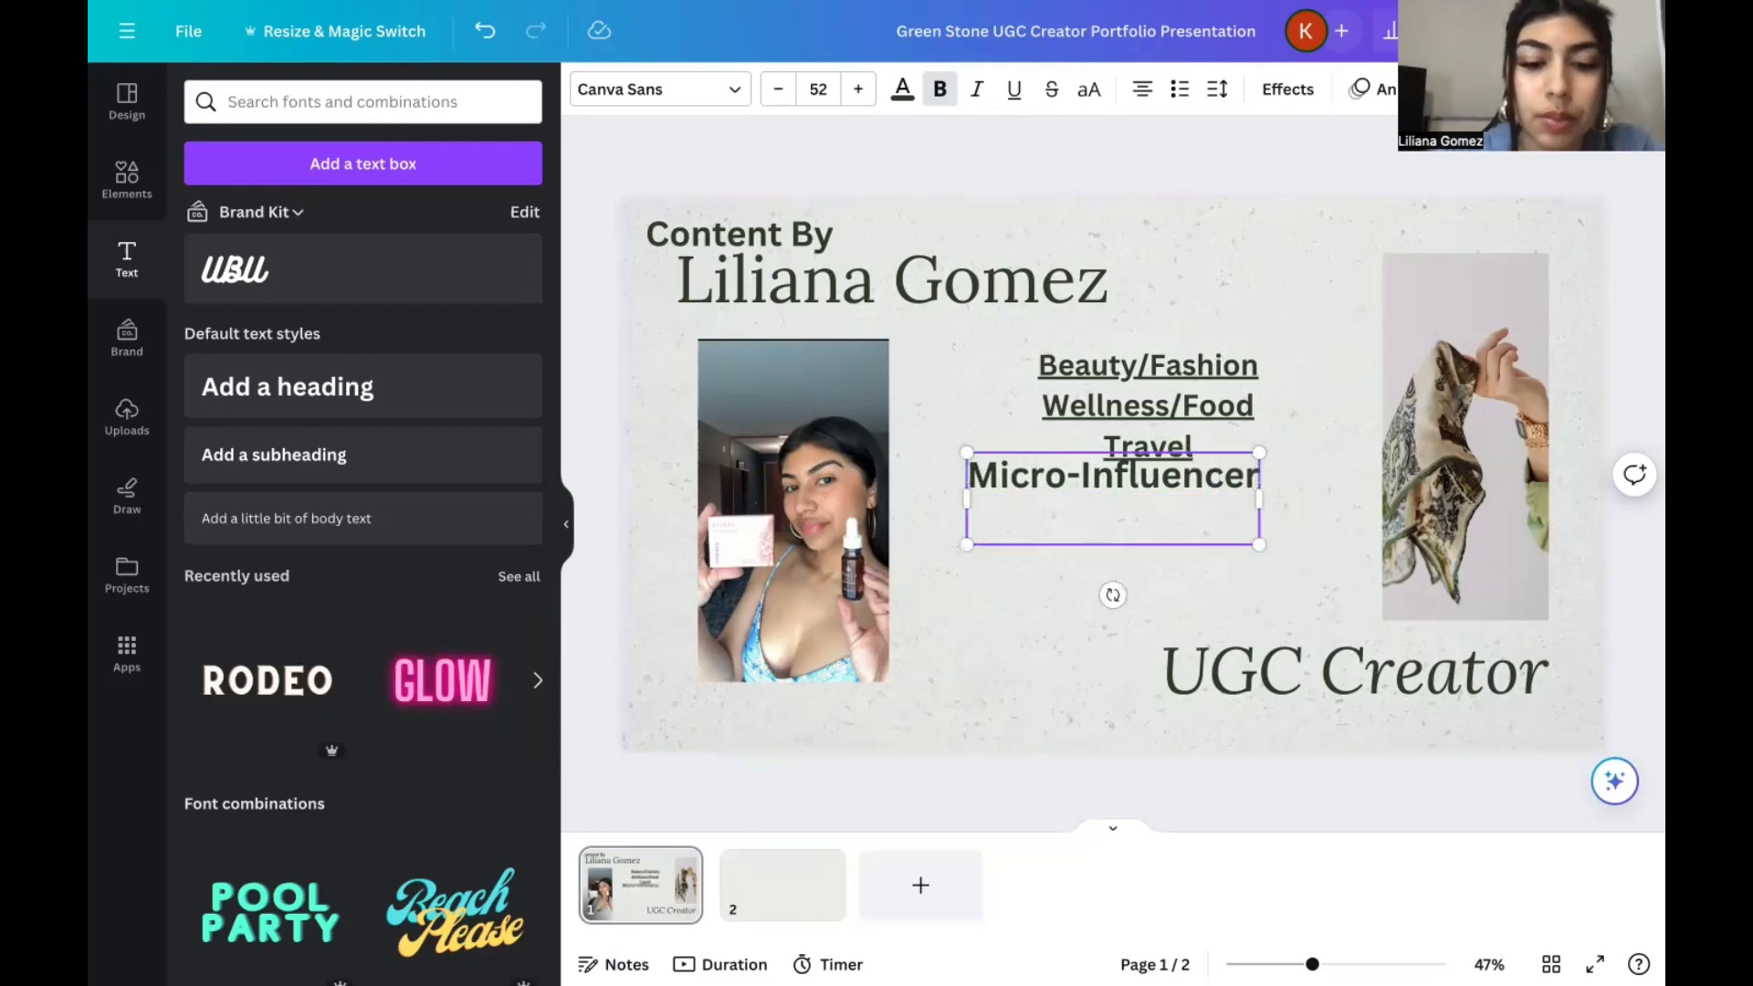
# Enter "7k on tiktok" as the line below "Micro-Influencer".
pyautogui.write('7l')
pyautogui.press('BackSpace')
pyautogui.write('k ')
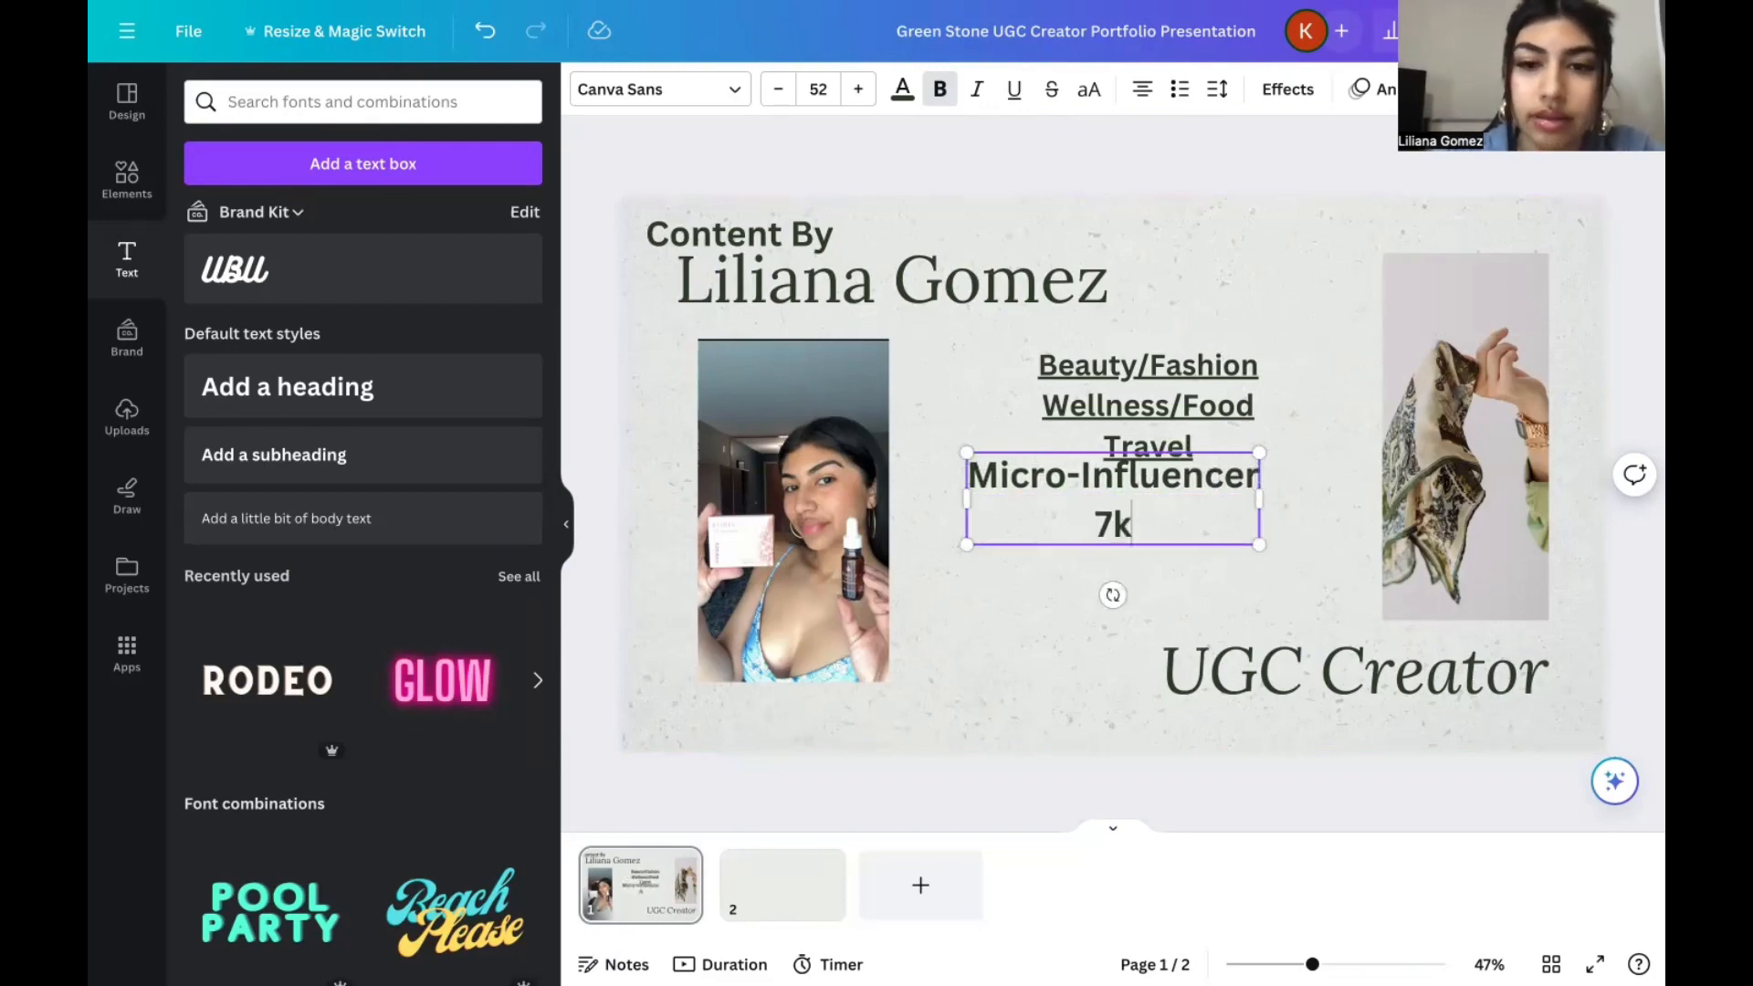
pyautogui.write('O')
pyautogui.press('BackSpace')
pyautogui.write('on tiktok')
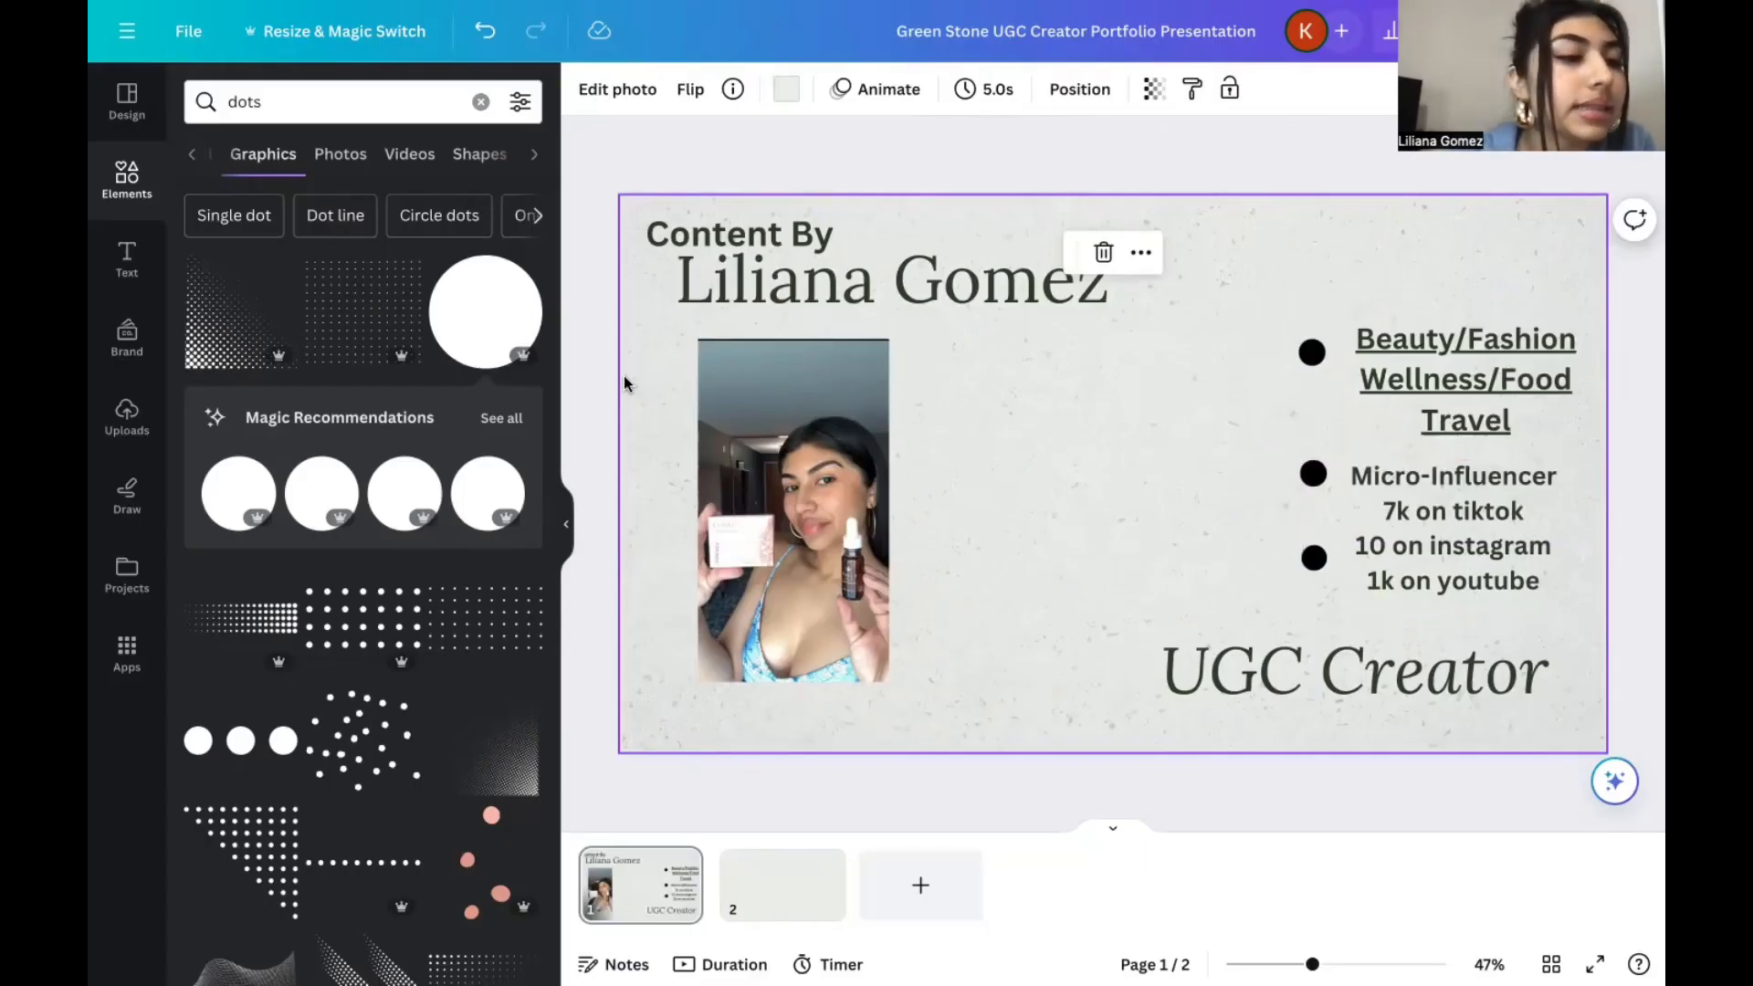
# Add a "Get in touch!" heading to the cover slide.
pyautogui.click(121, 267)
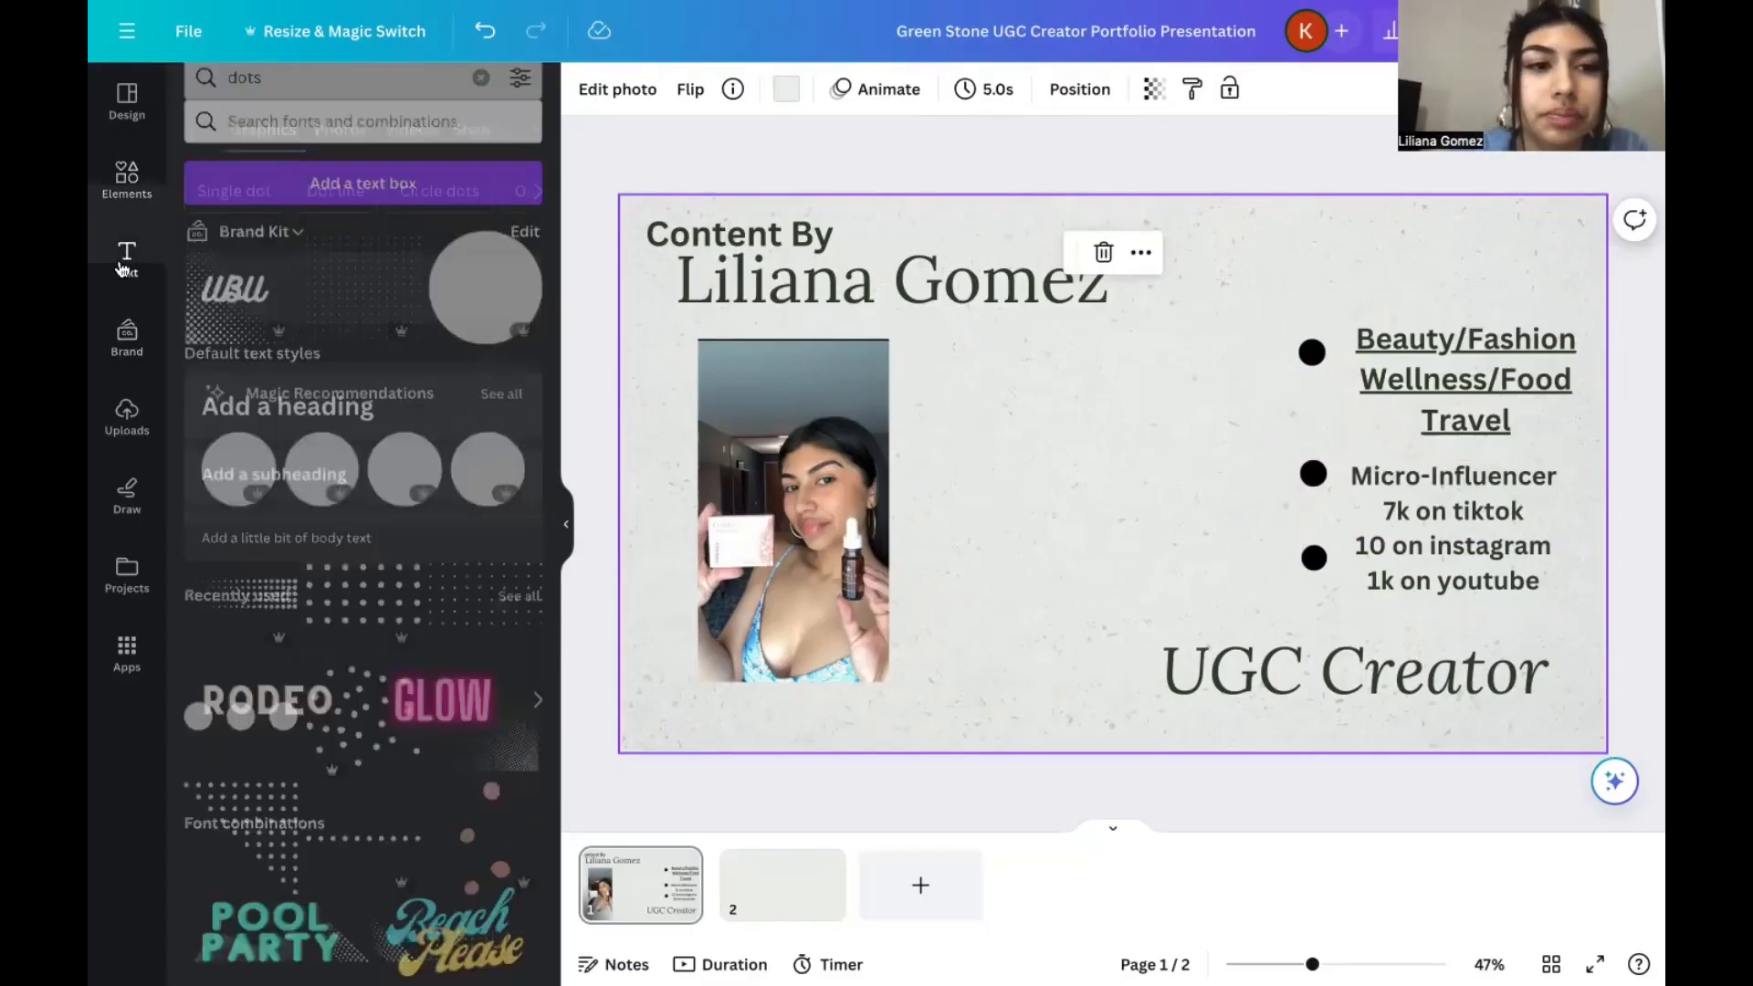
pyautogui.click(288, 388)
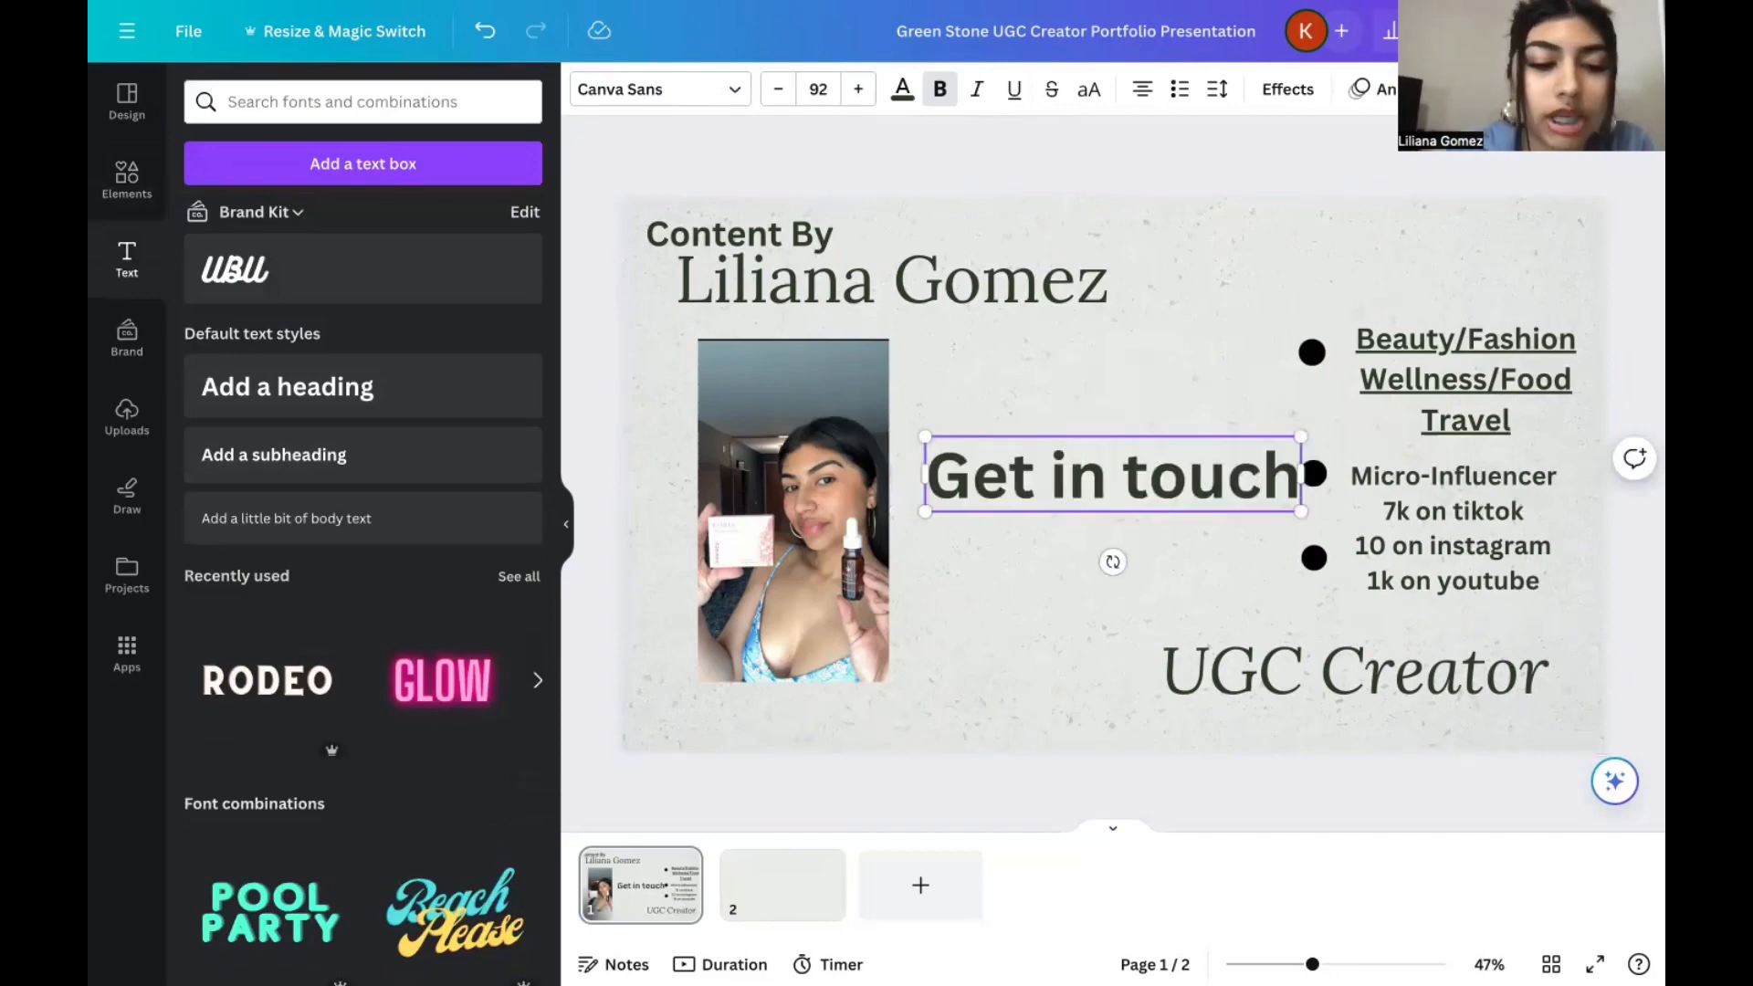
pyautogui.write('!')
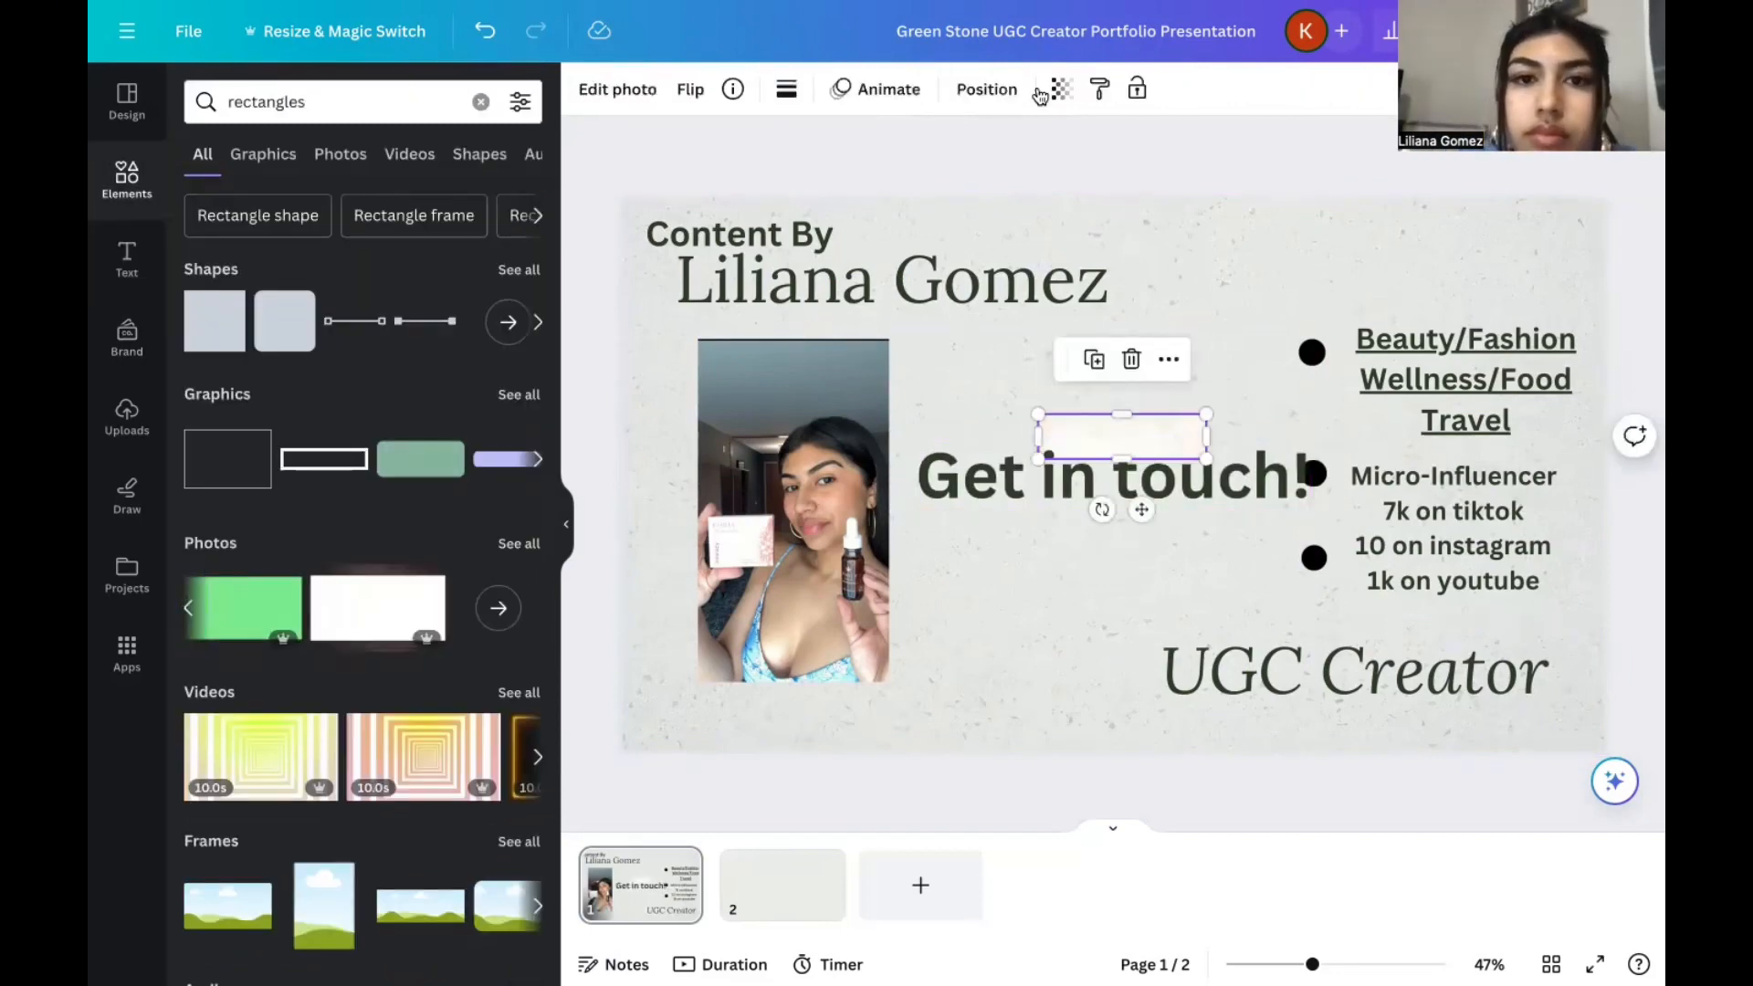
pyautogui.click(1060, 95)
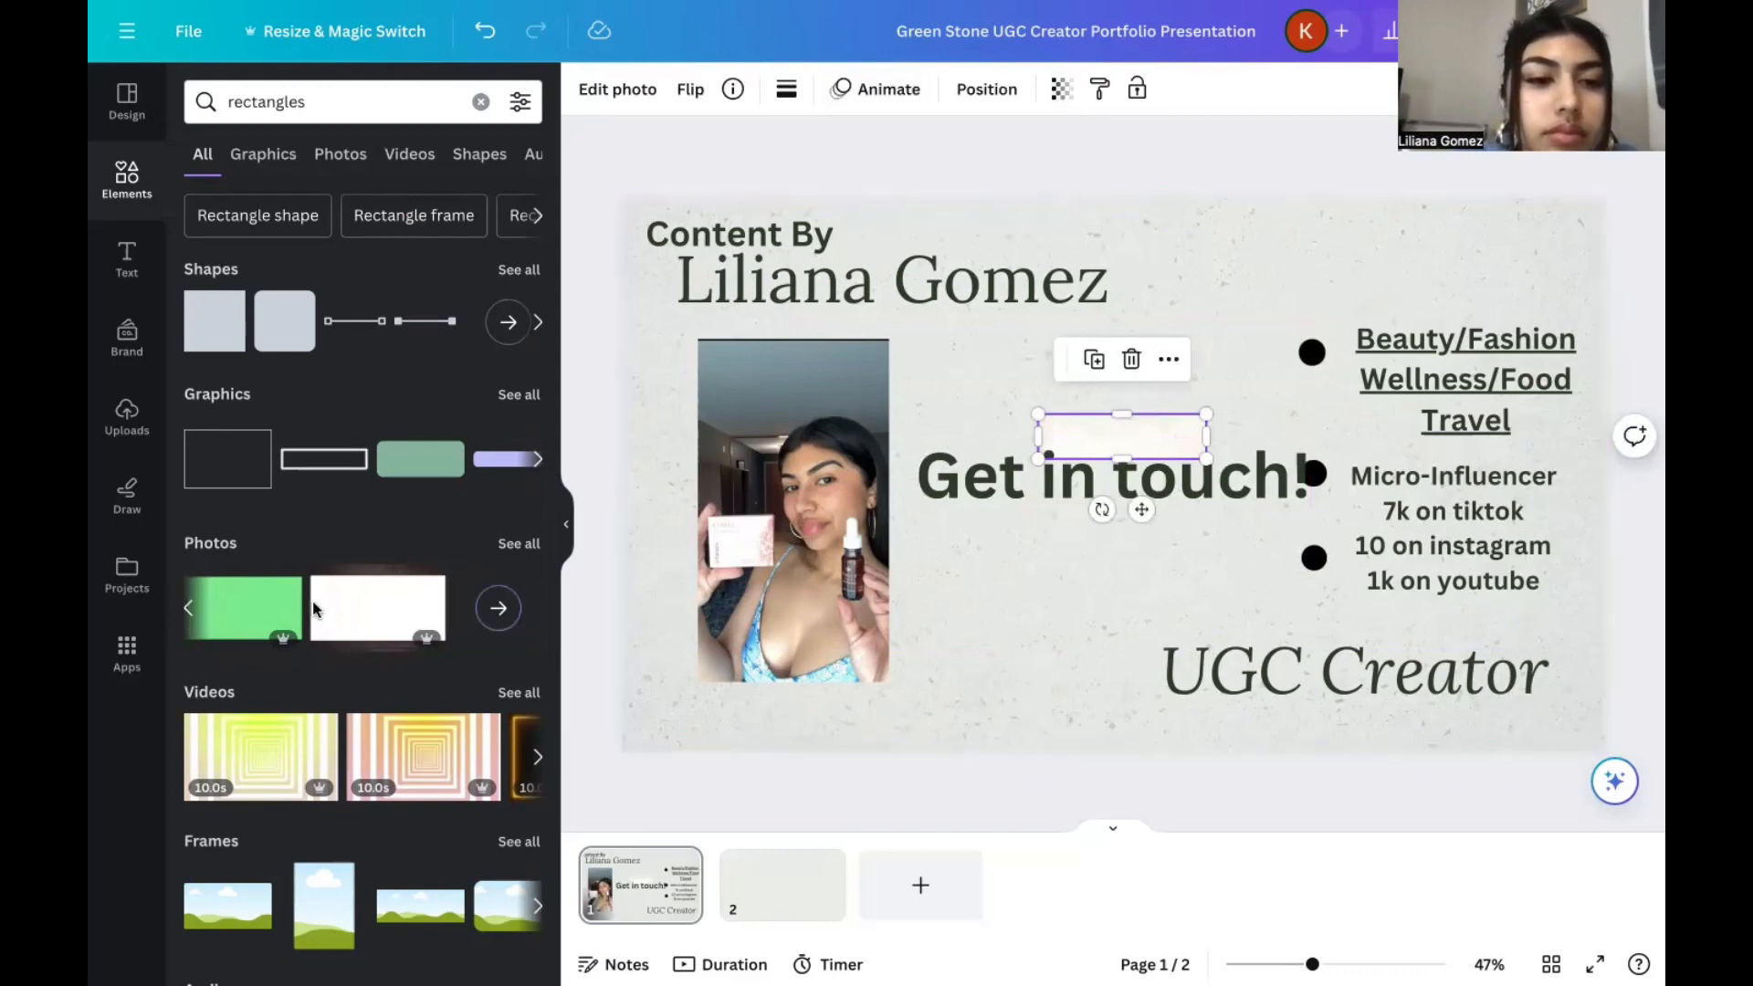
pyautogui.click(340, 154)
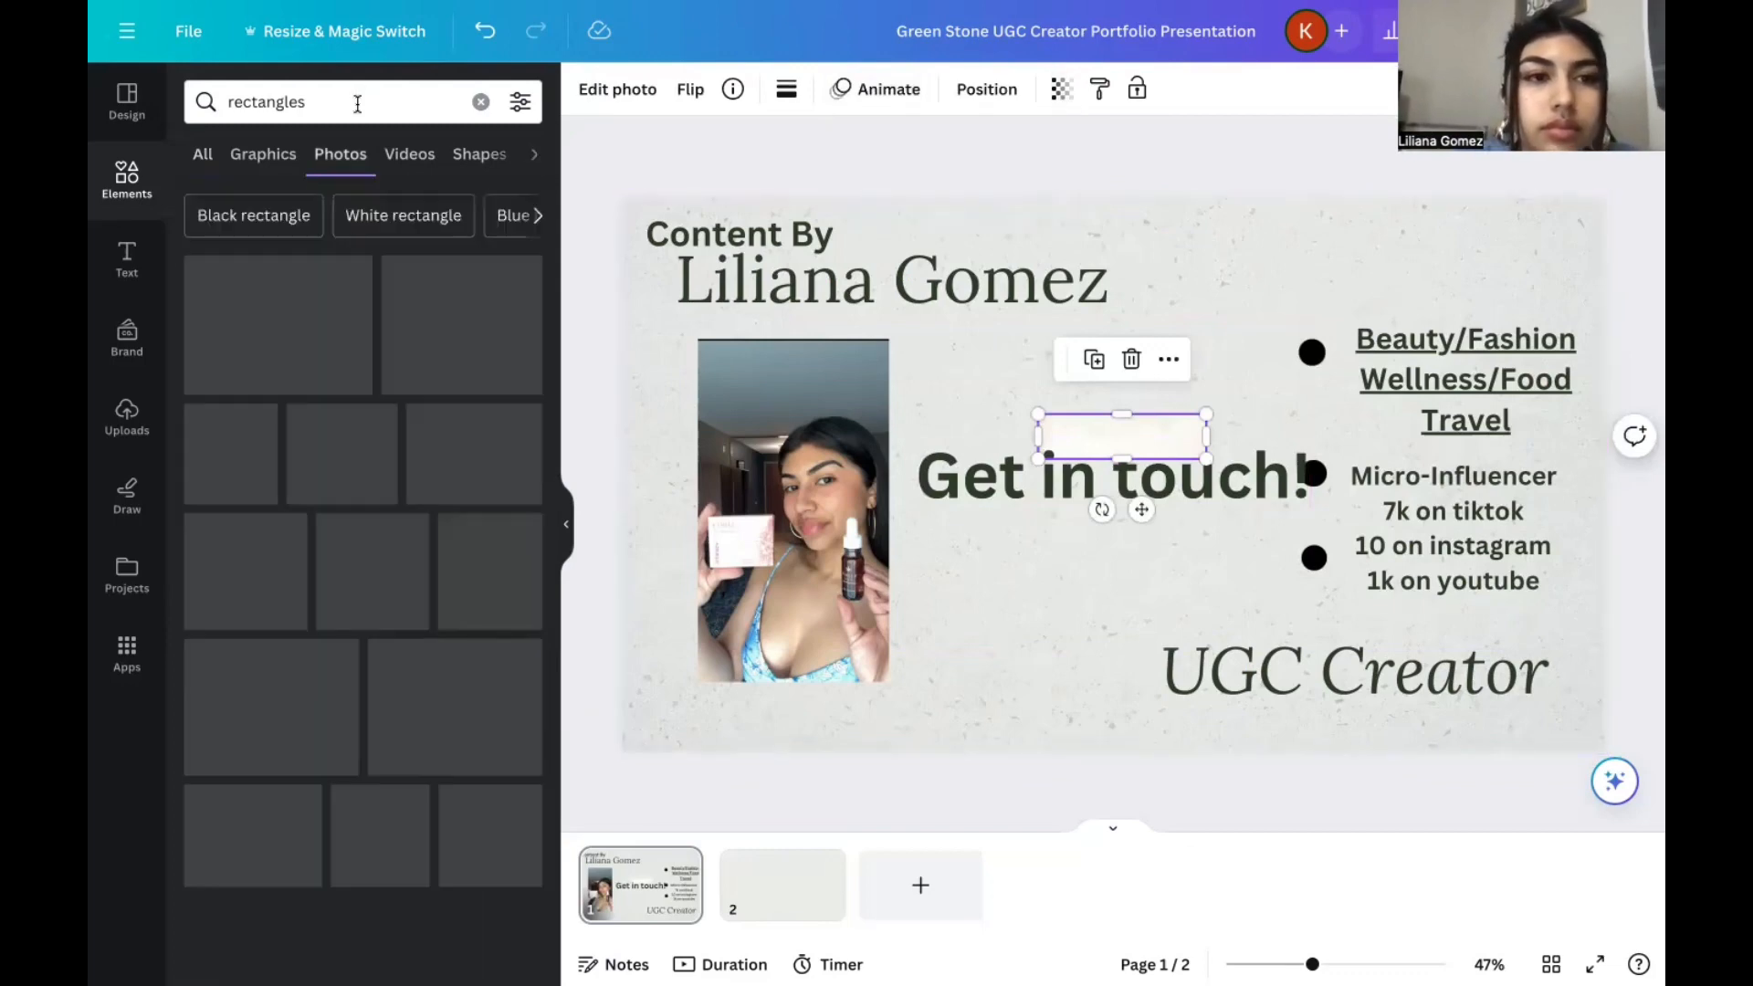
pyautogui.click(347, 101)
pyautogui.write('red')
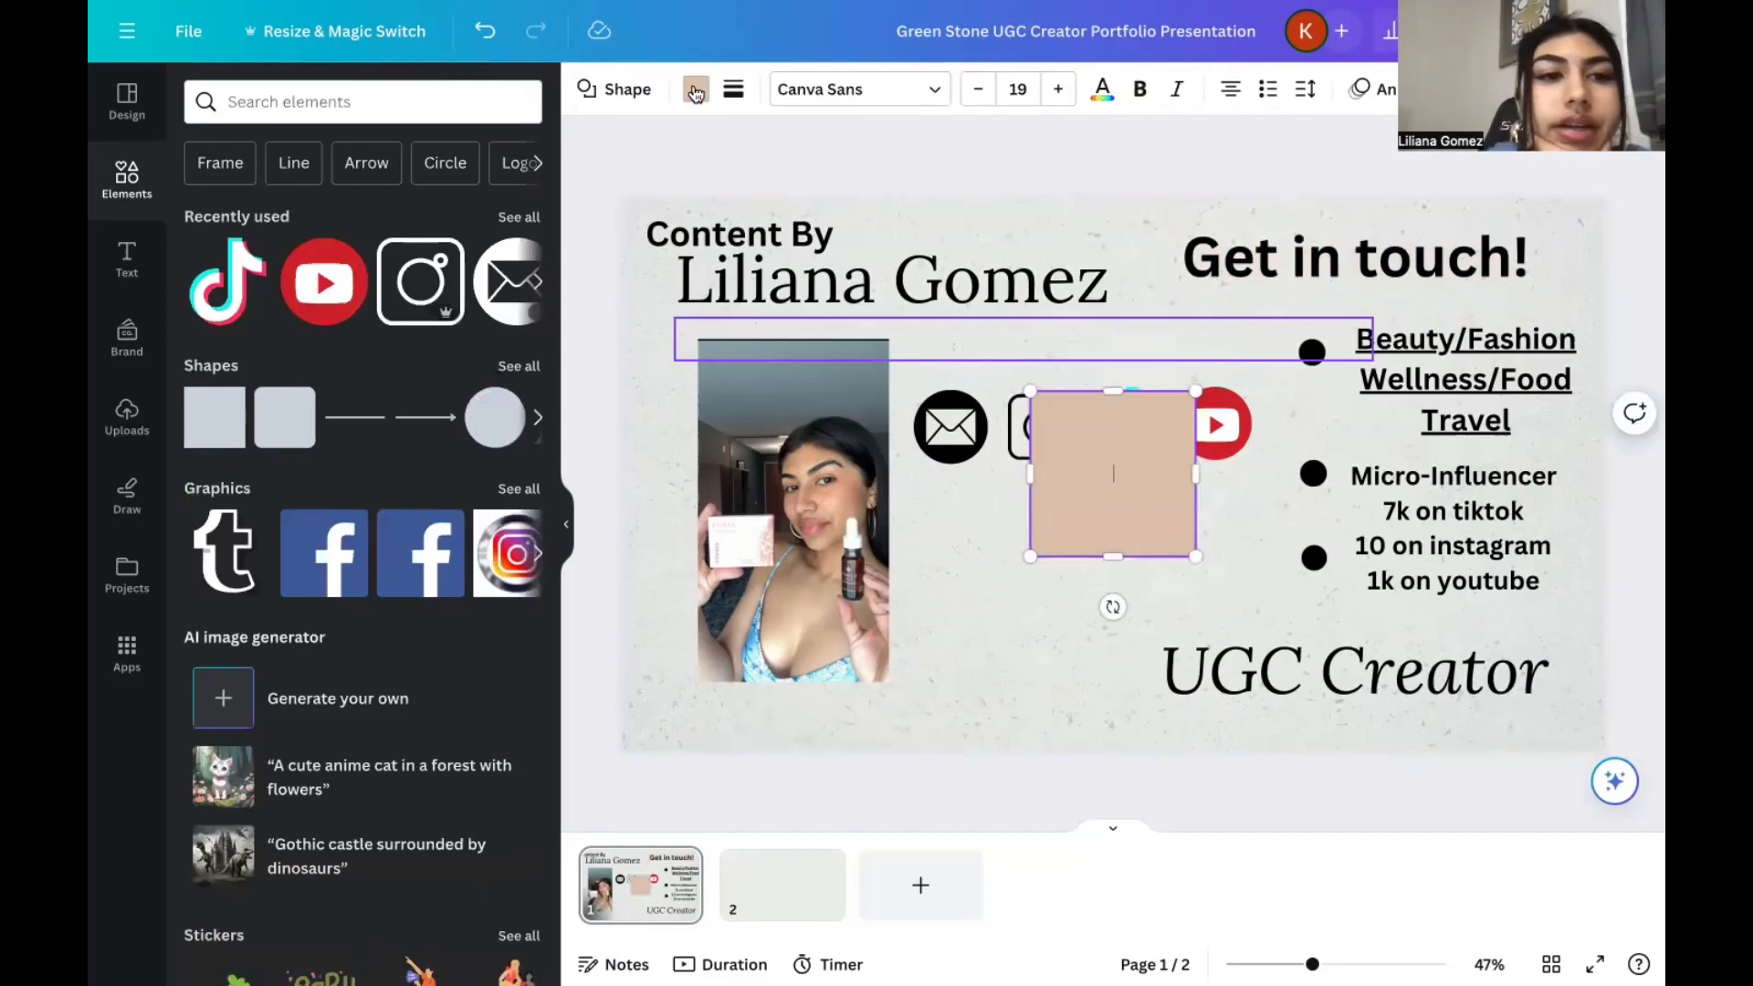
# Recolor the beige square with the dusty pink from the brand palette and reshape it into a wide, low bar.
pyautogui.click(694, 92)
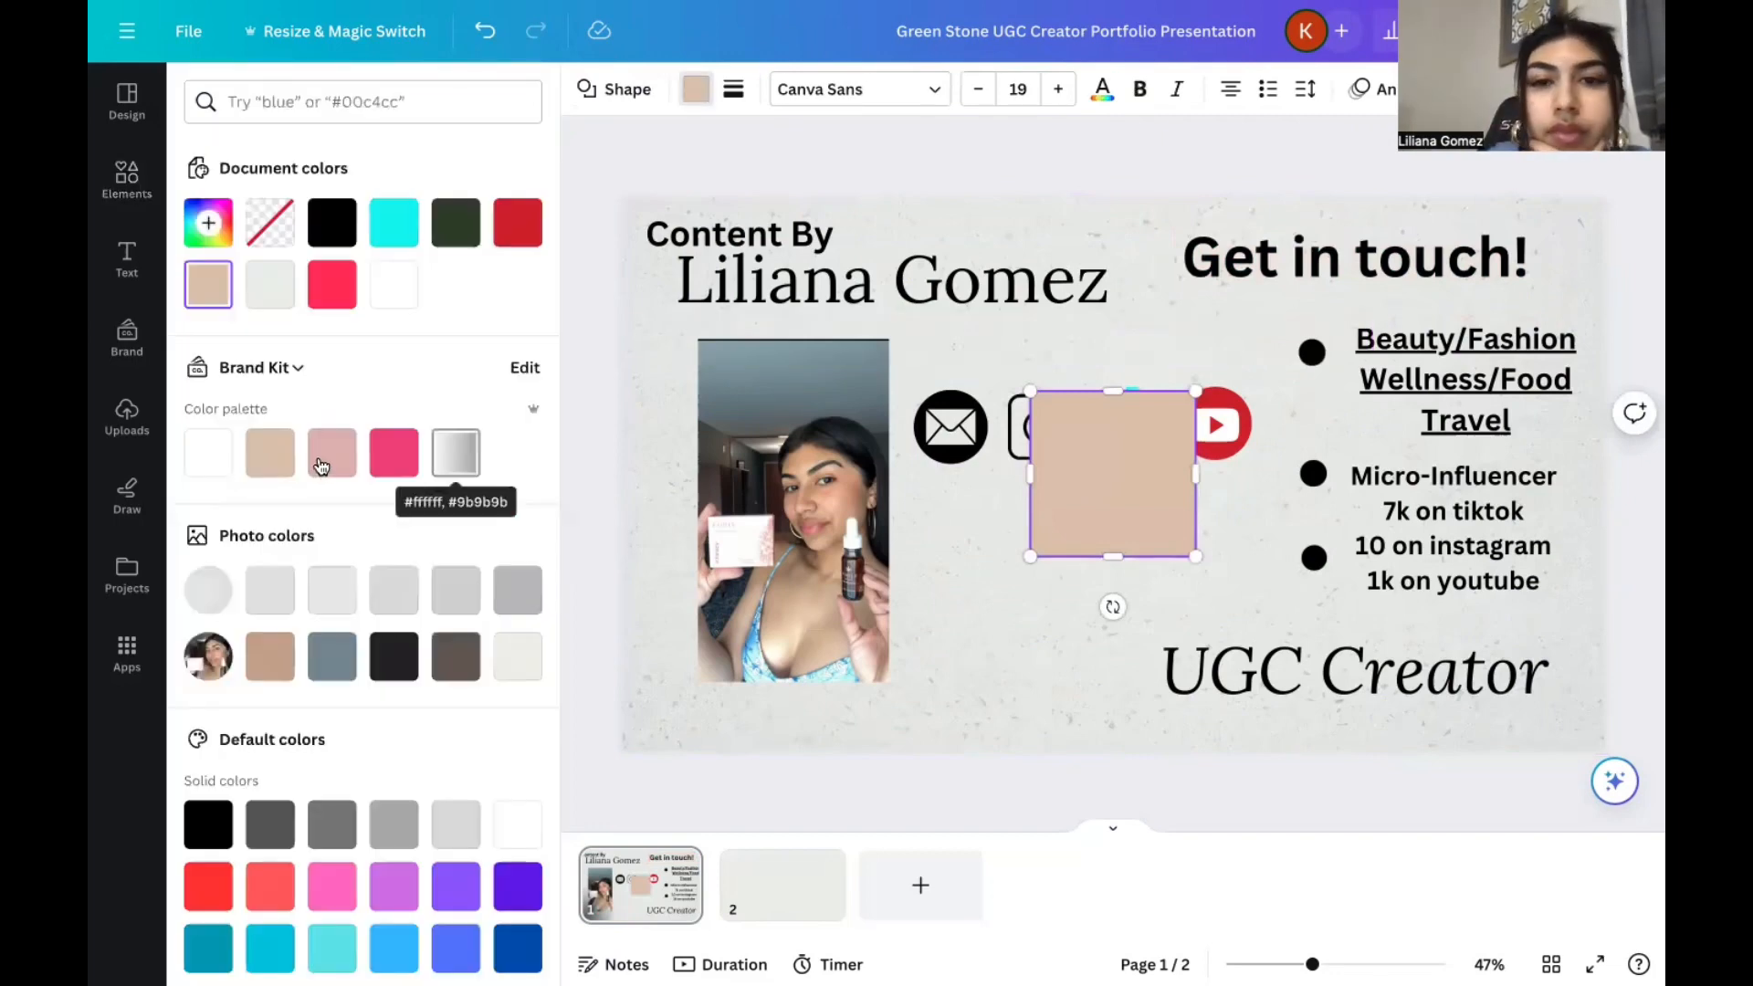
pyautogui.click(321, 464)
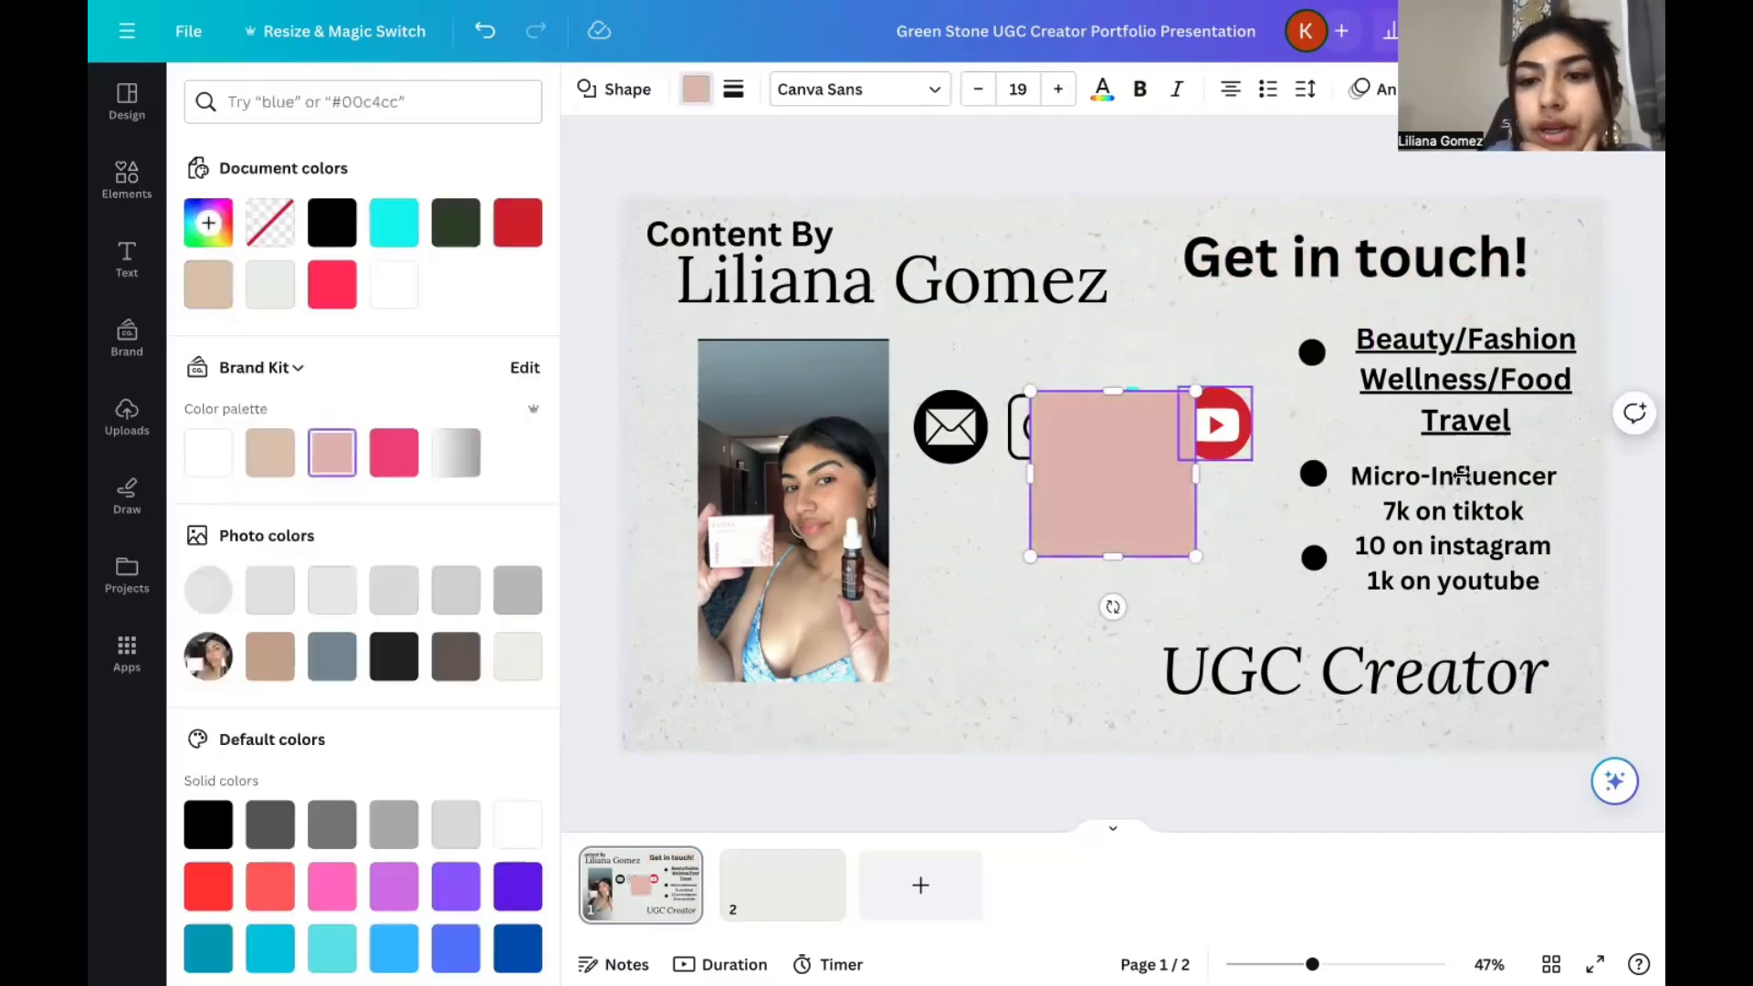
pyautogui.moveTo(1196, 474); pyautogui.dragTo(1488, 474)
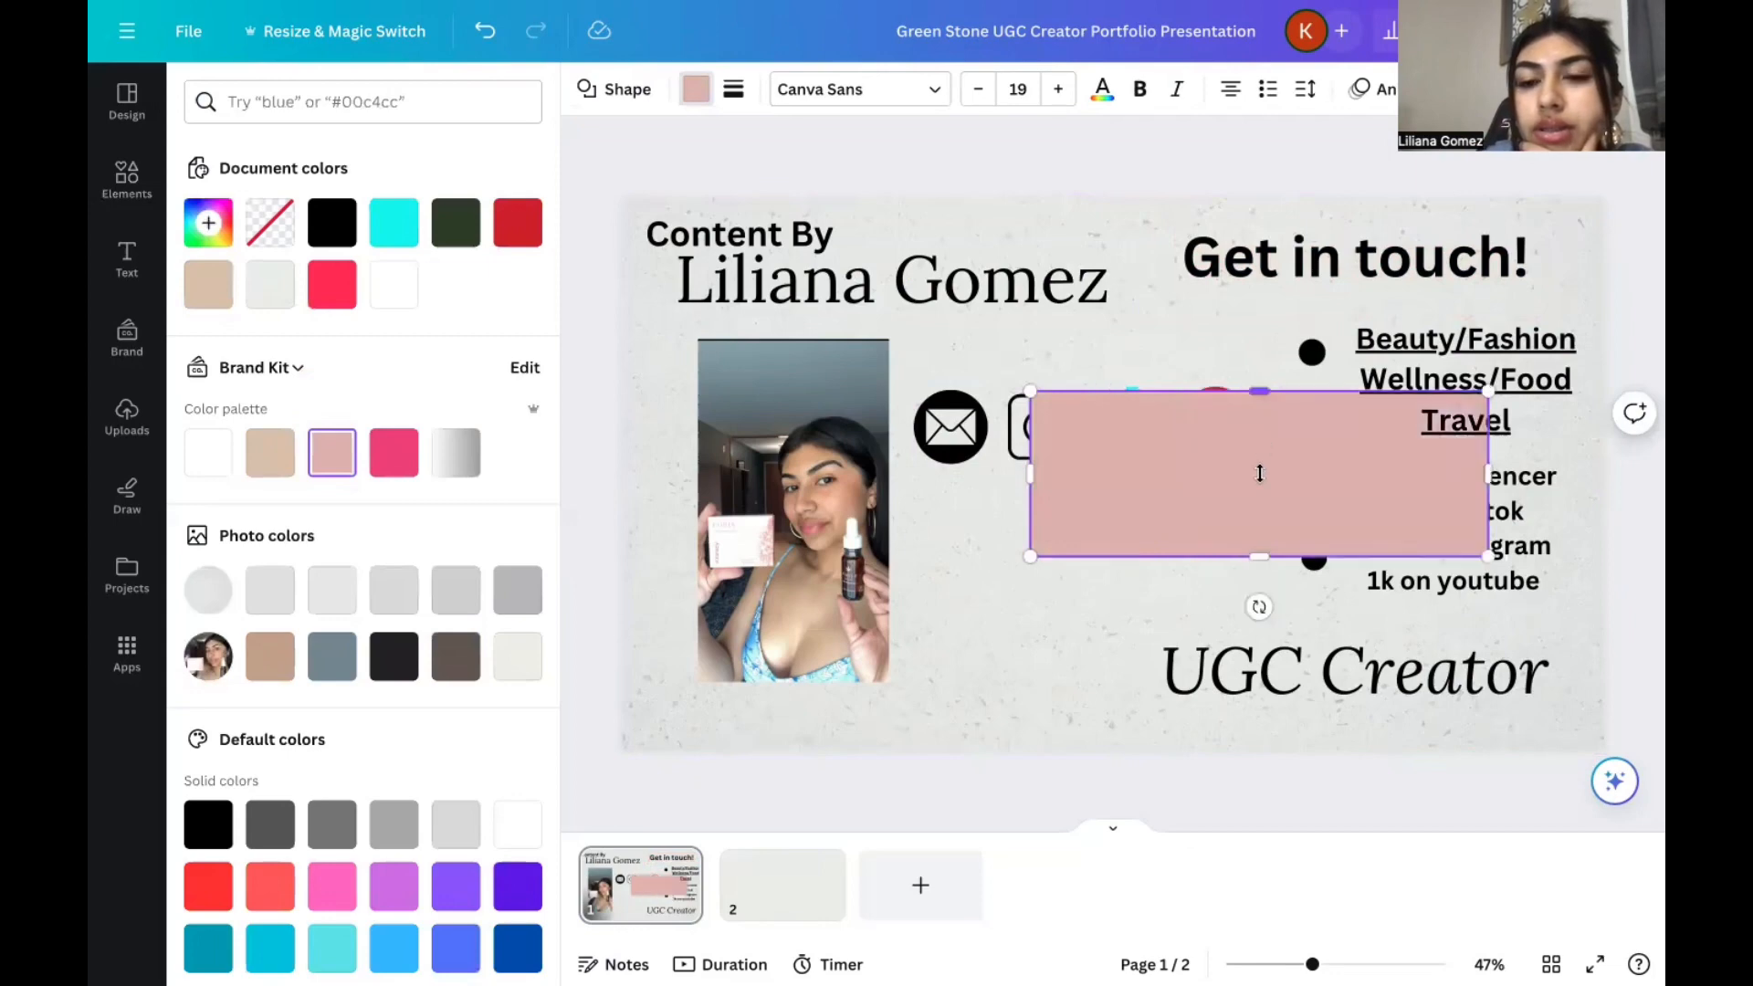
pyautogui.moveTo(1260, 473); pyautogui.dragTo(1260, 473)
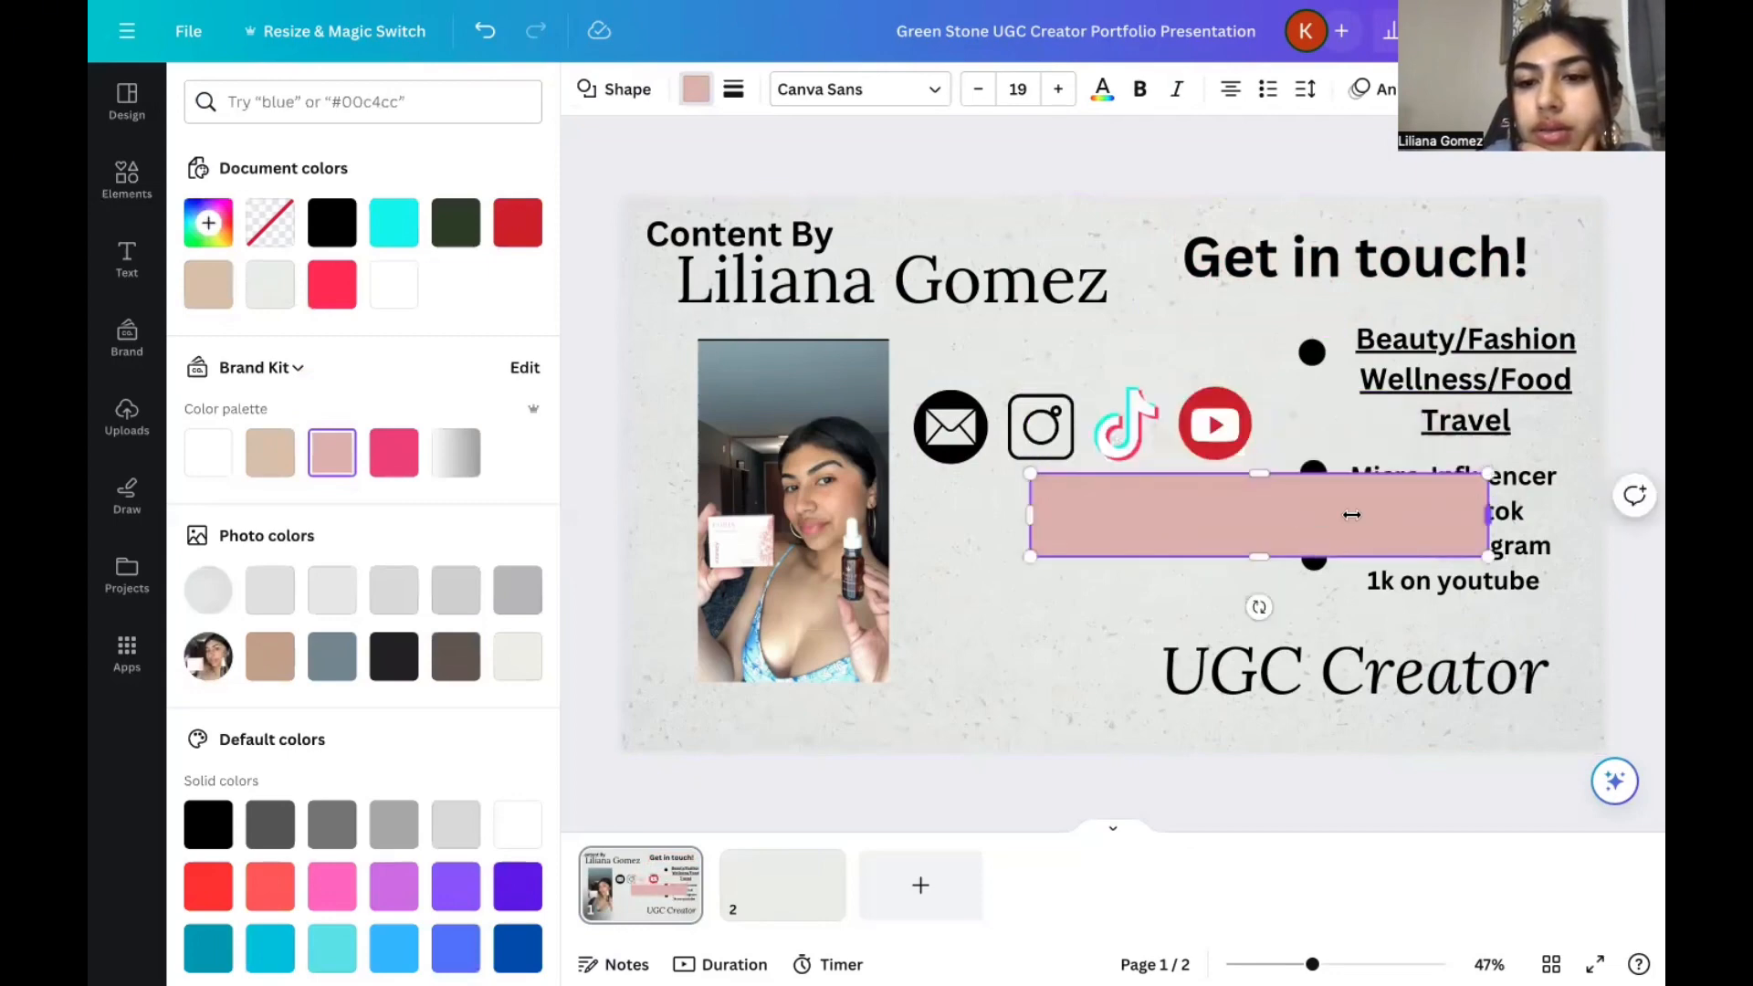
pyautogui.moveTo(1488, 515); pyautogui.dragTo(1352, 515)
# Move the pink bar behind the "Get in touch!" heading and widen it so it frames the whole text.
pyautogui.click(1178, 342)
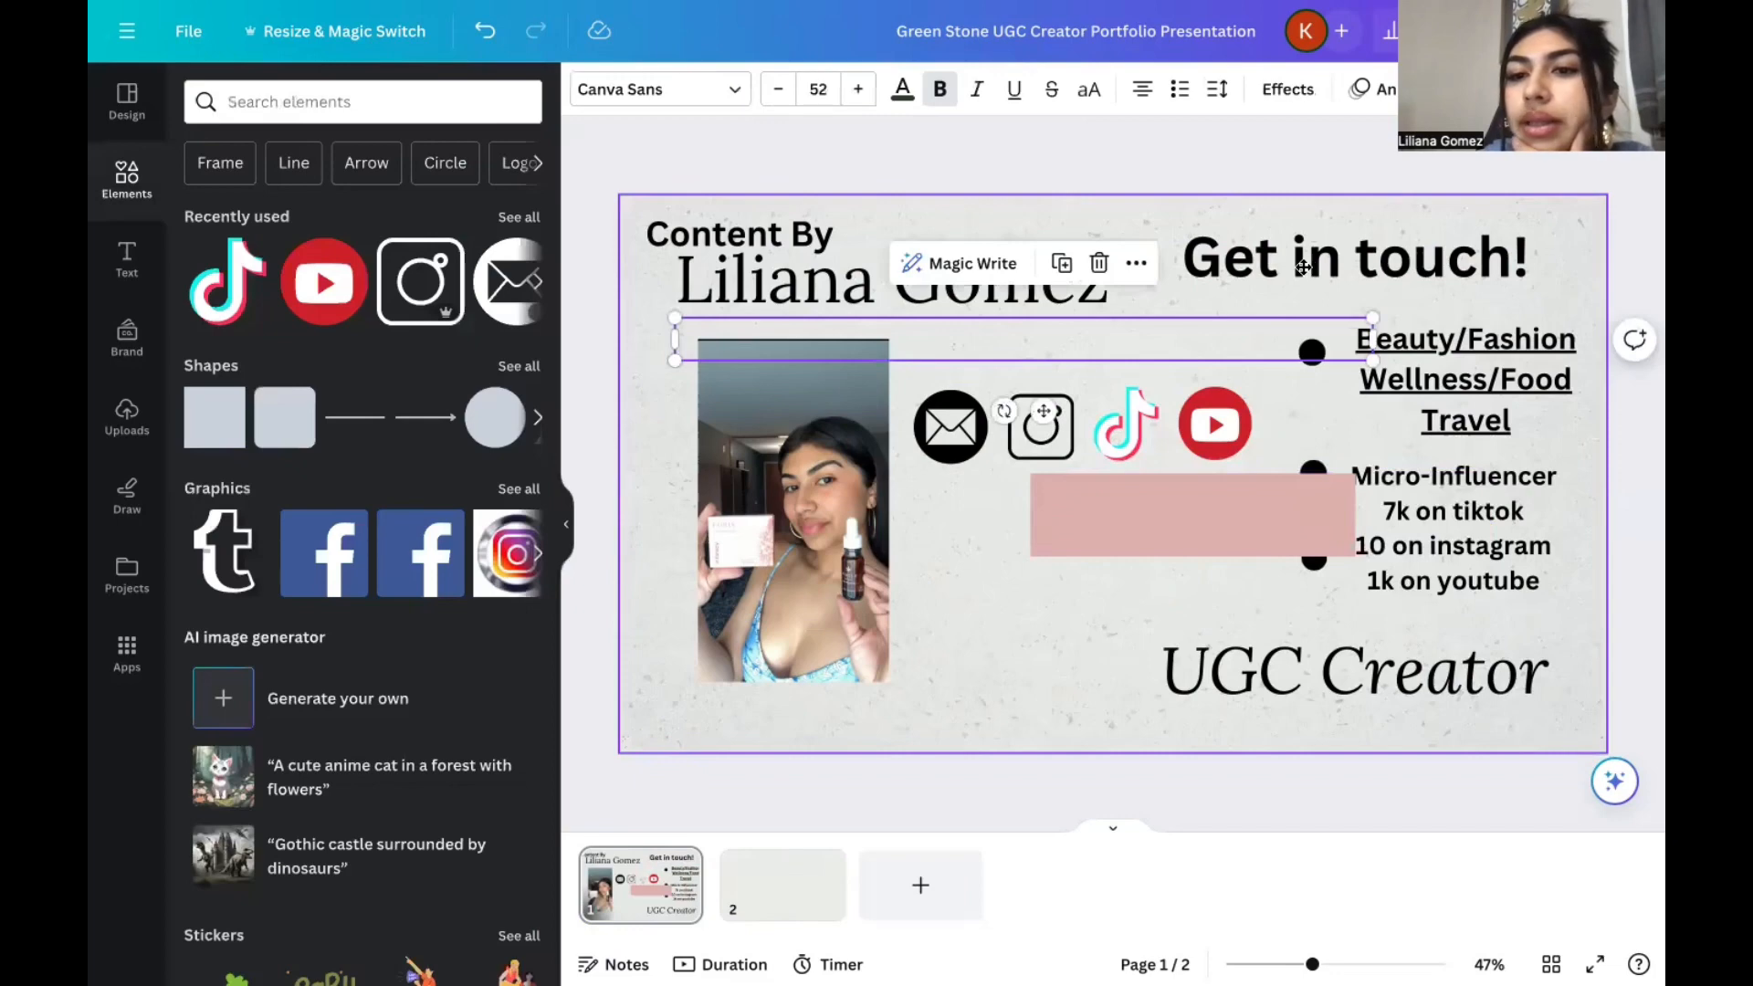
pyautogui.moveTo(1140, 517); pyautogui.dragTo(1303, 267)
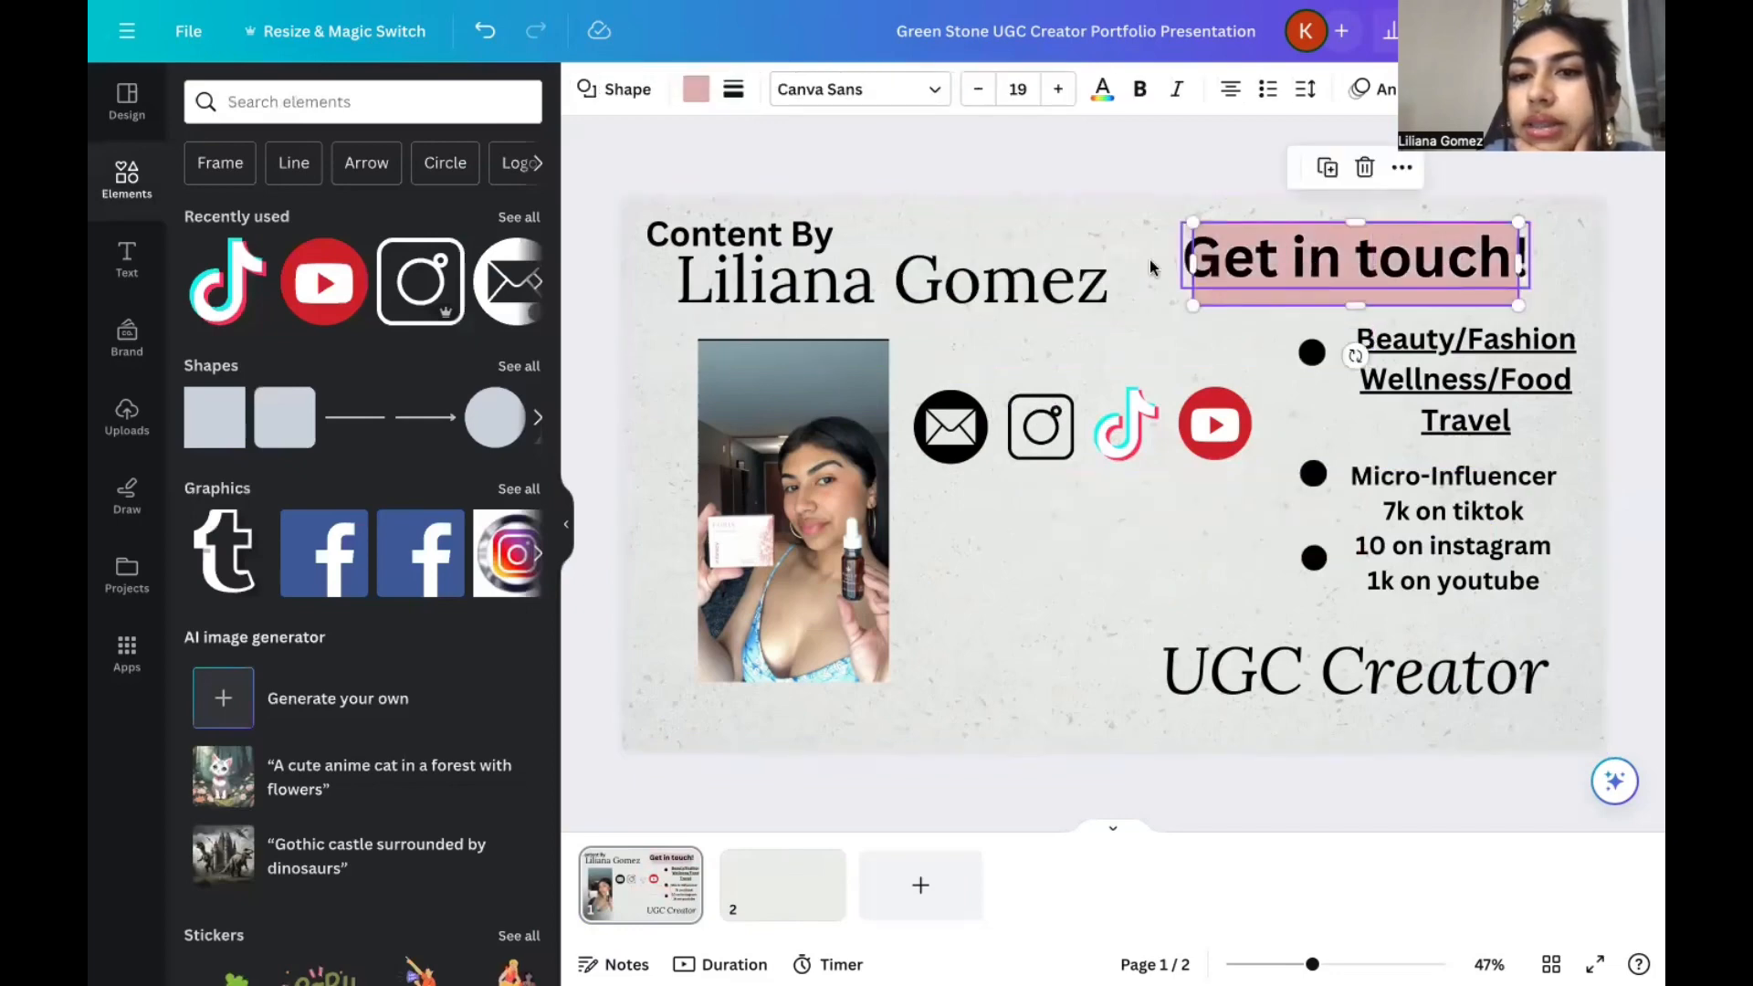
pyautogui.moveTo(1187, 222); pyautogui.dragTo(1141, 222)
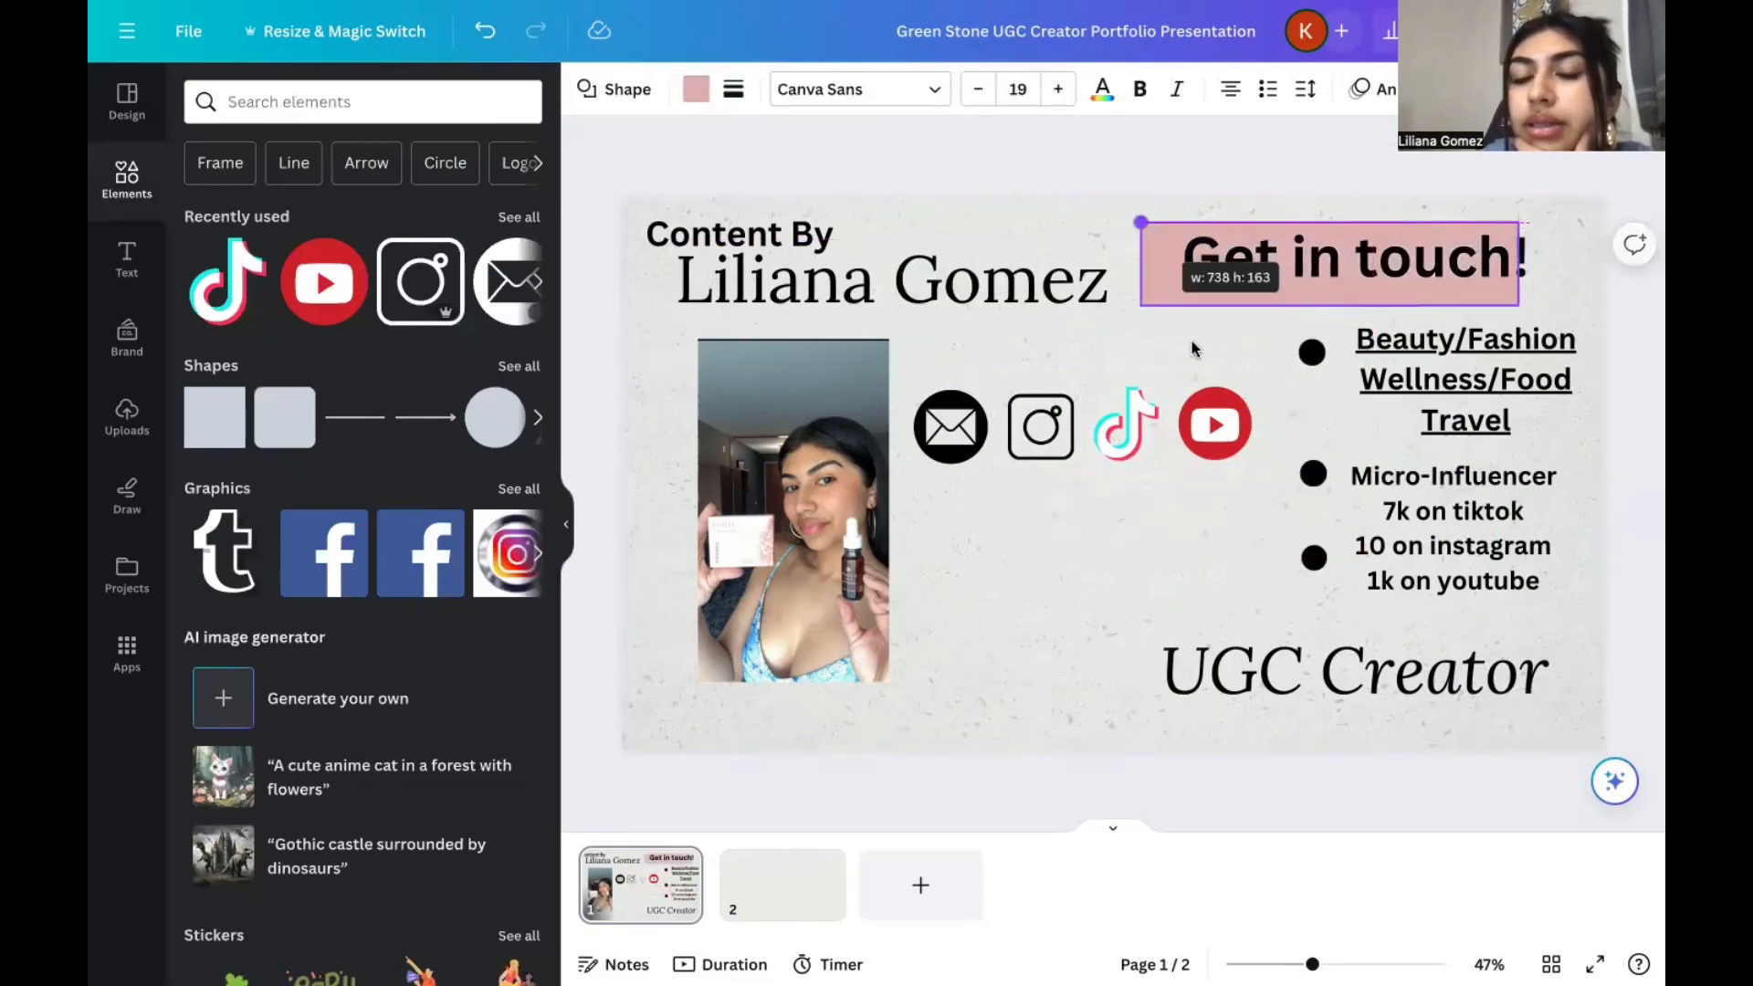
pyautogui.click(1192, 345)
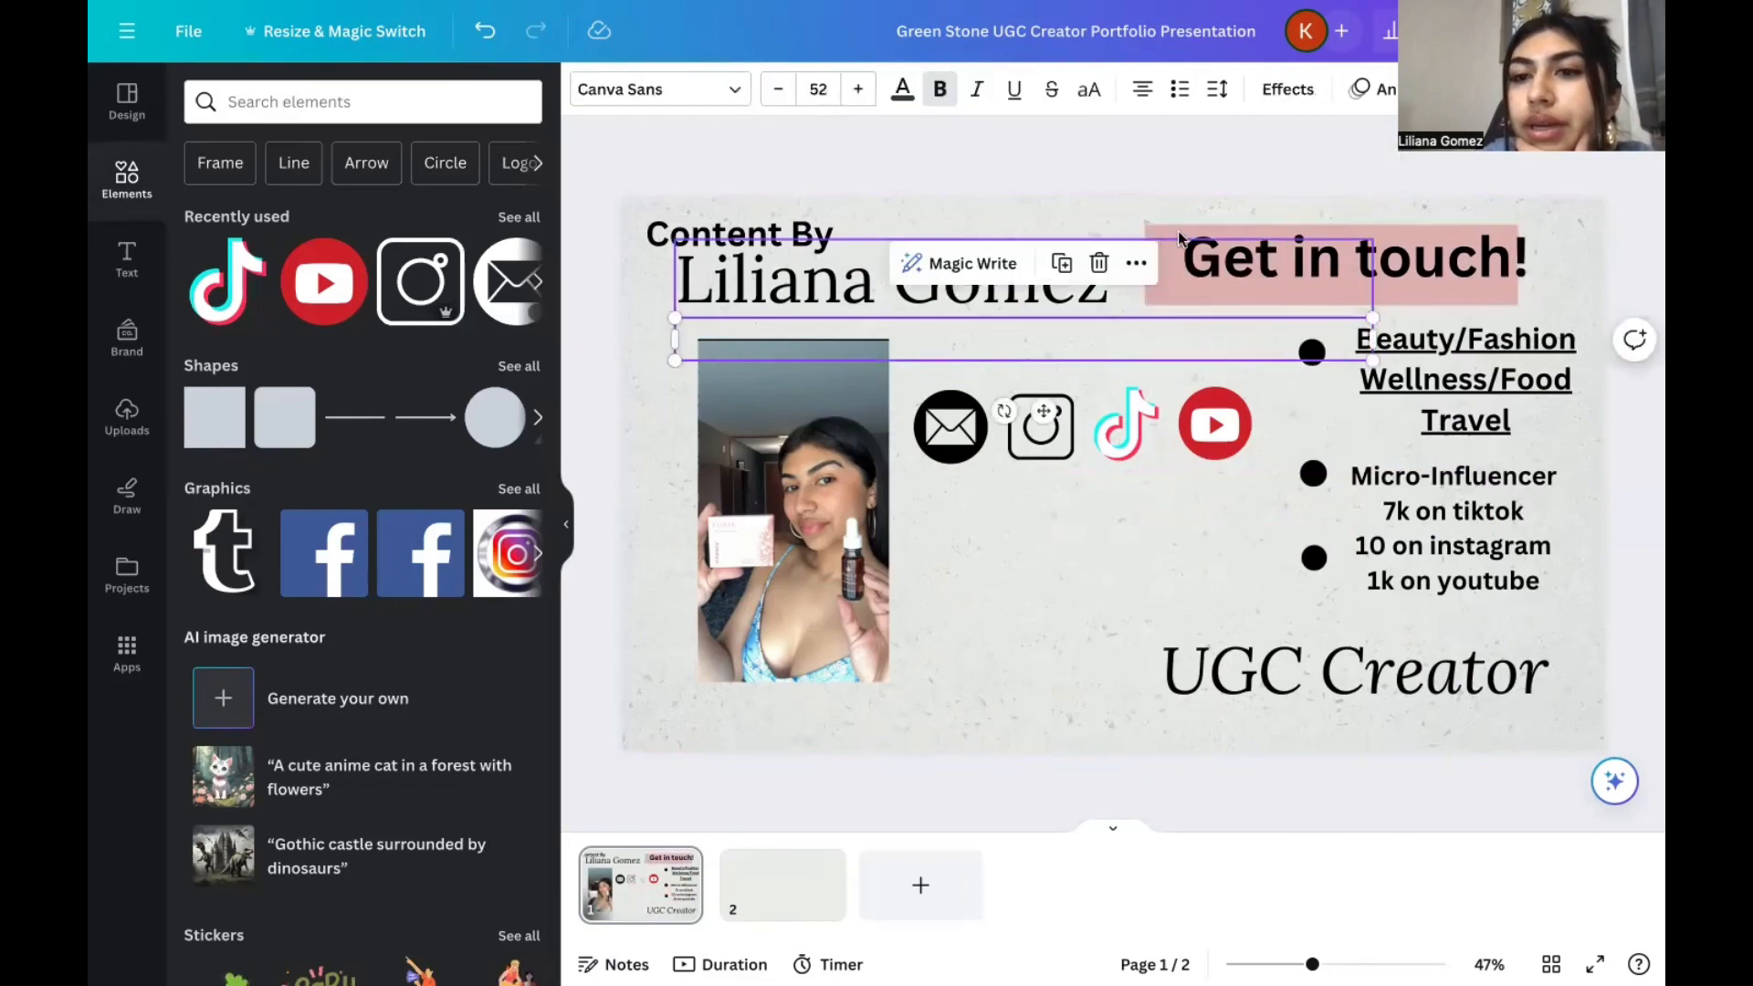
pyautogui.moveTo(1178, 237); pyautogui.dragTo(1202, 236)
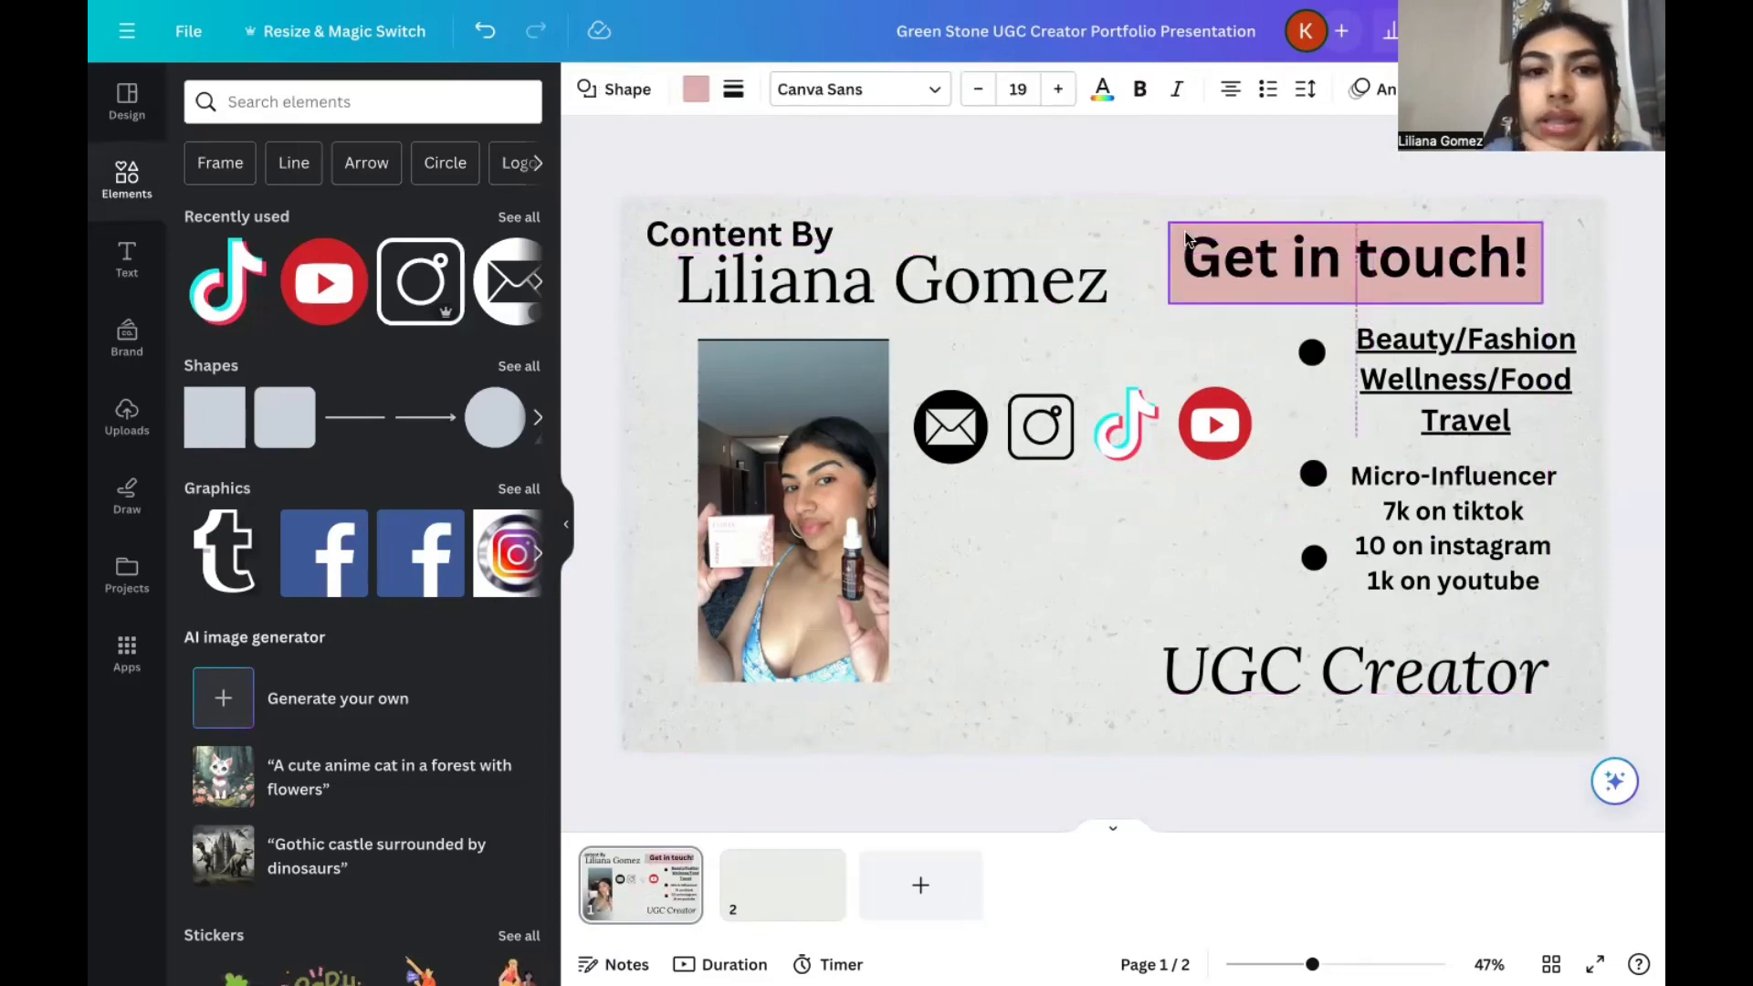
# Set the pink bar's corner rounding to 38 and its border weight to 0.
pyautogui.click(732, 90)
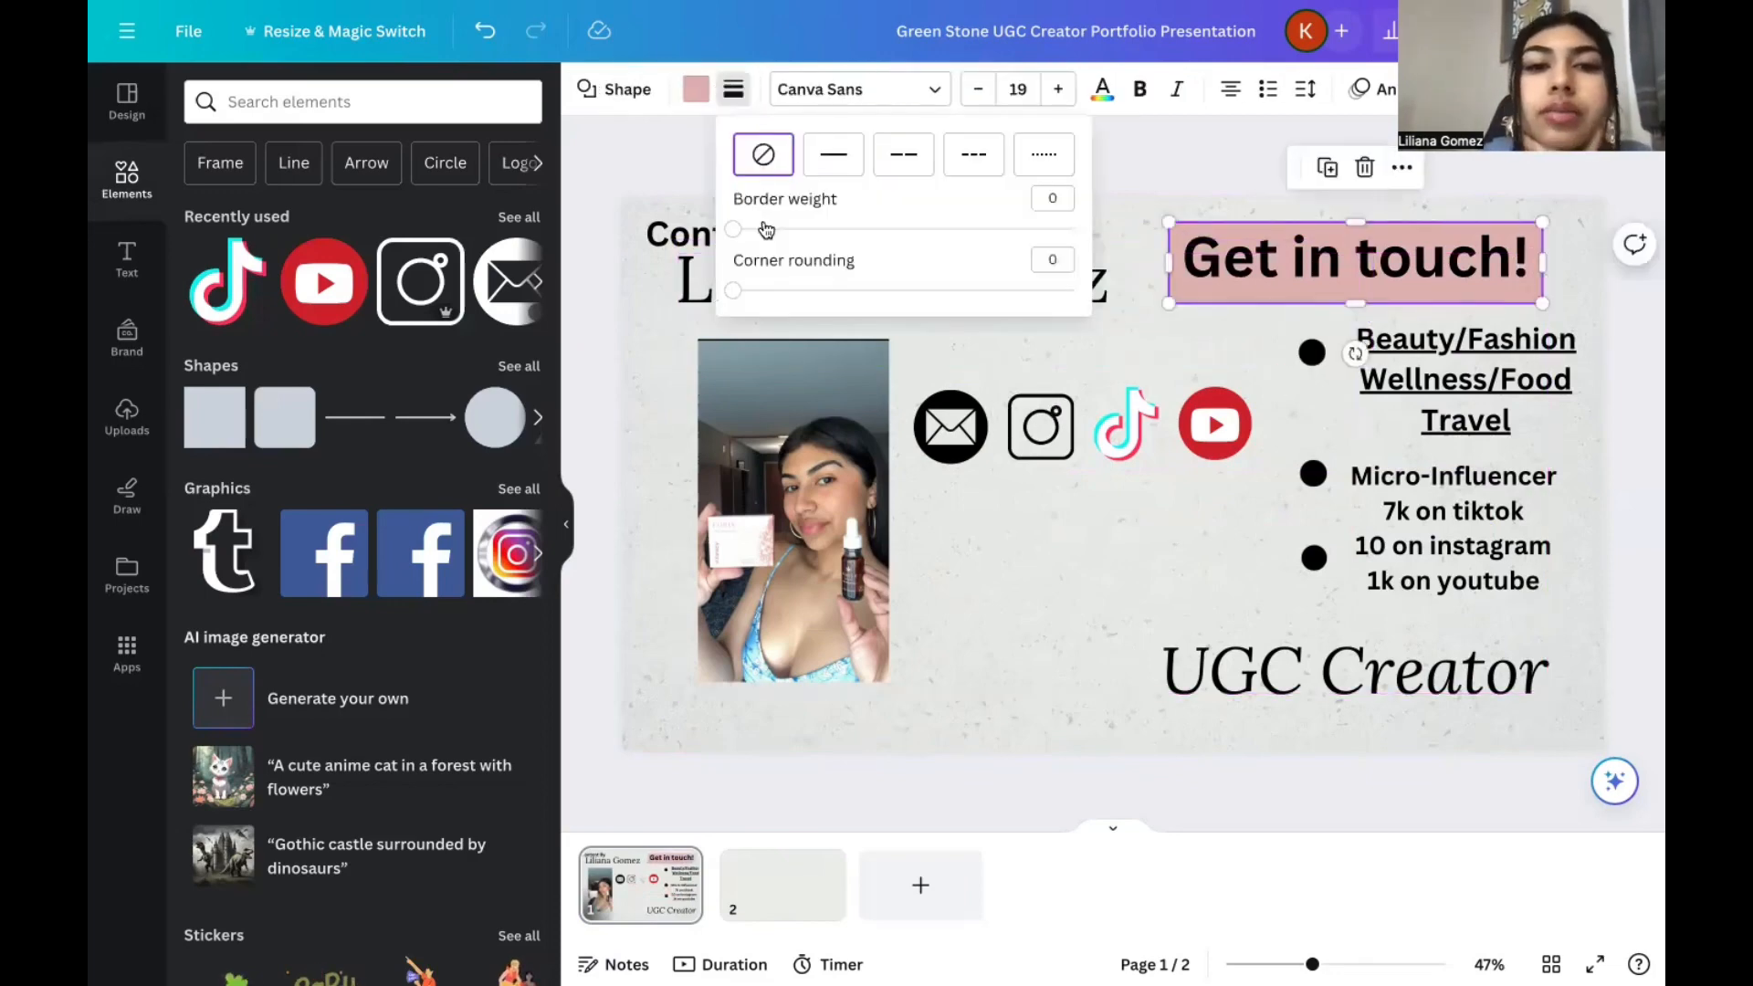
pyautogui.click(848, 231)
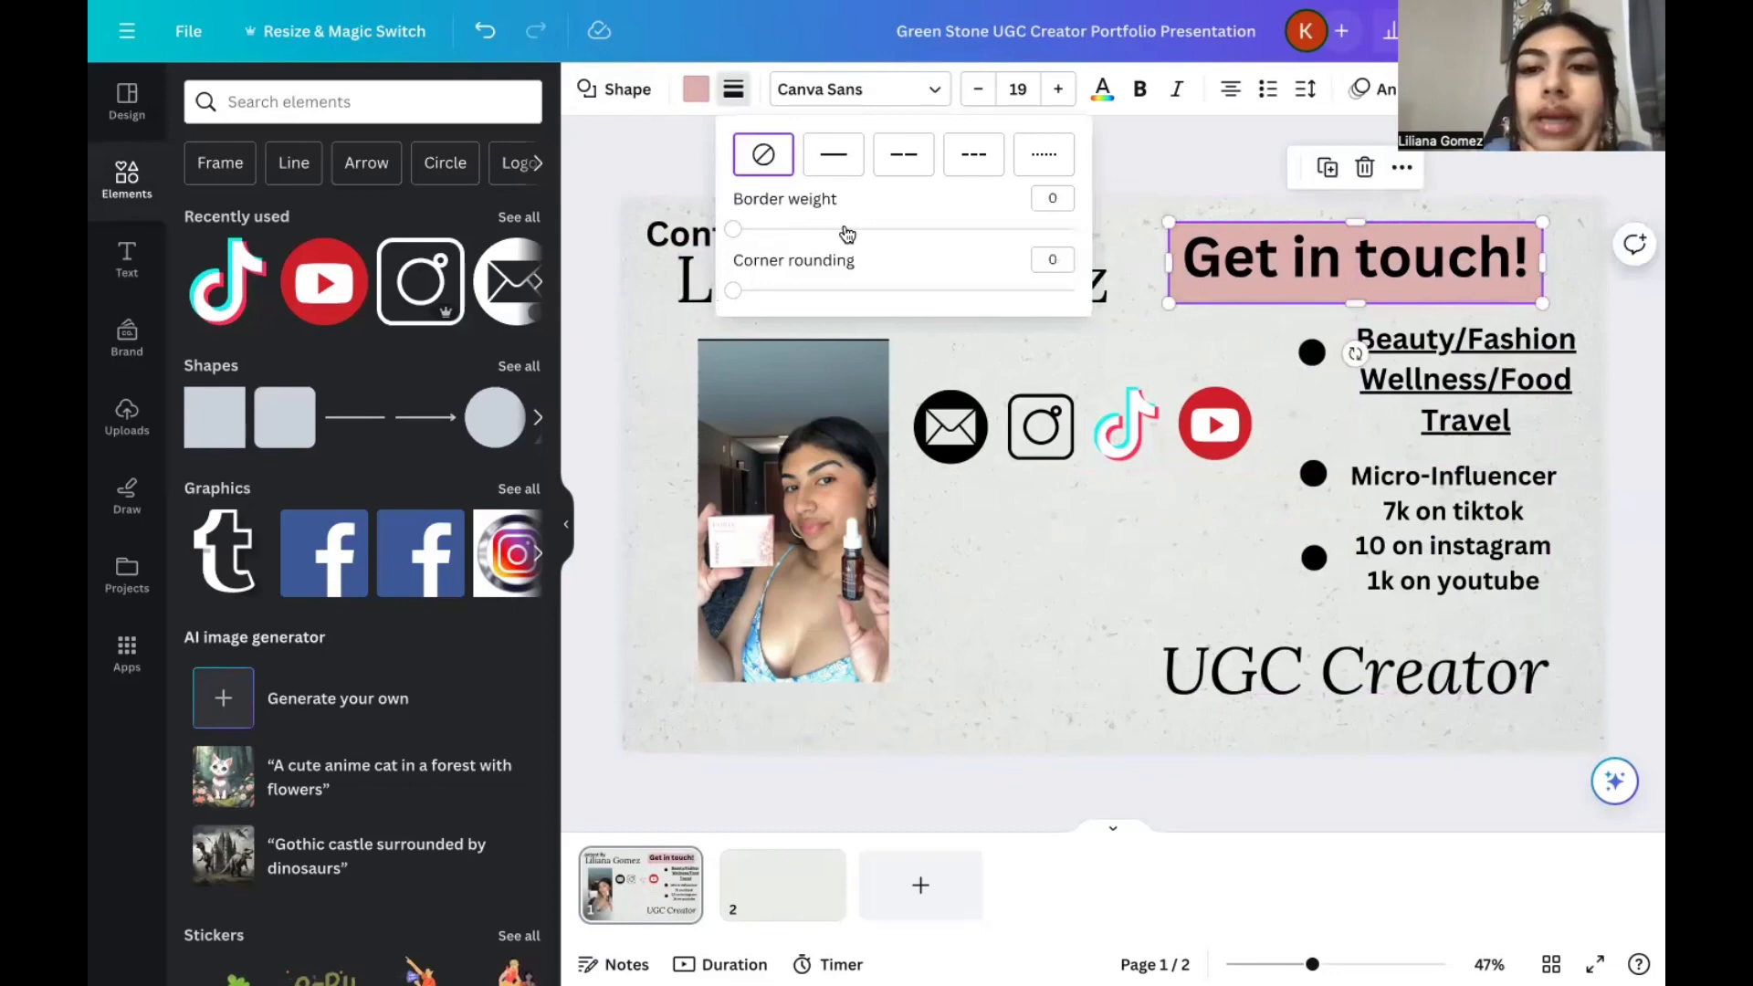
pyautogui.click(864, 292)
pyautogui.moveTo(849, 230); pyautogui.dragTo(677, 228)
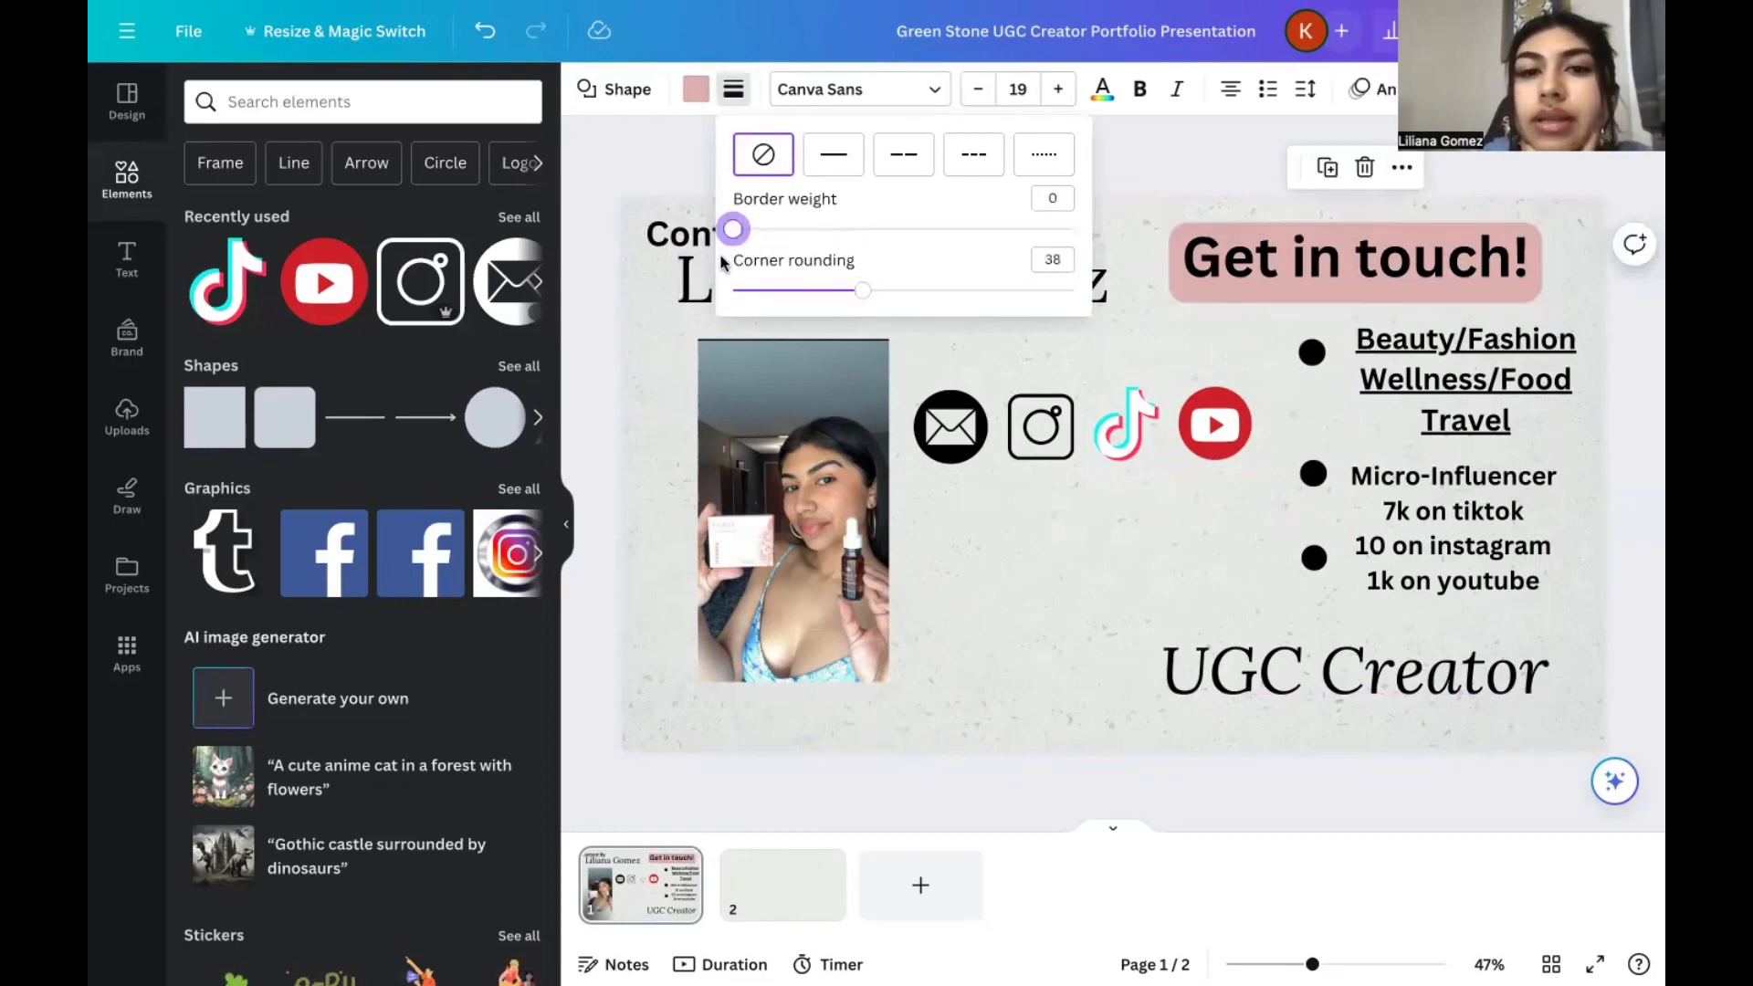
pyautogui.click(1142, 213)
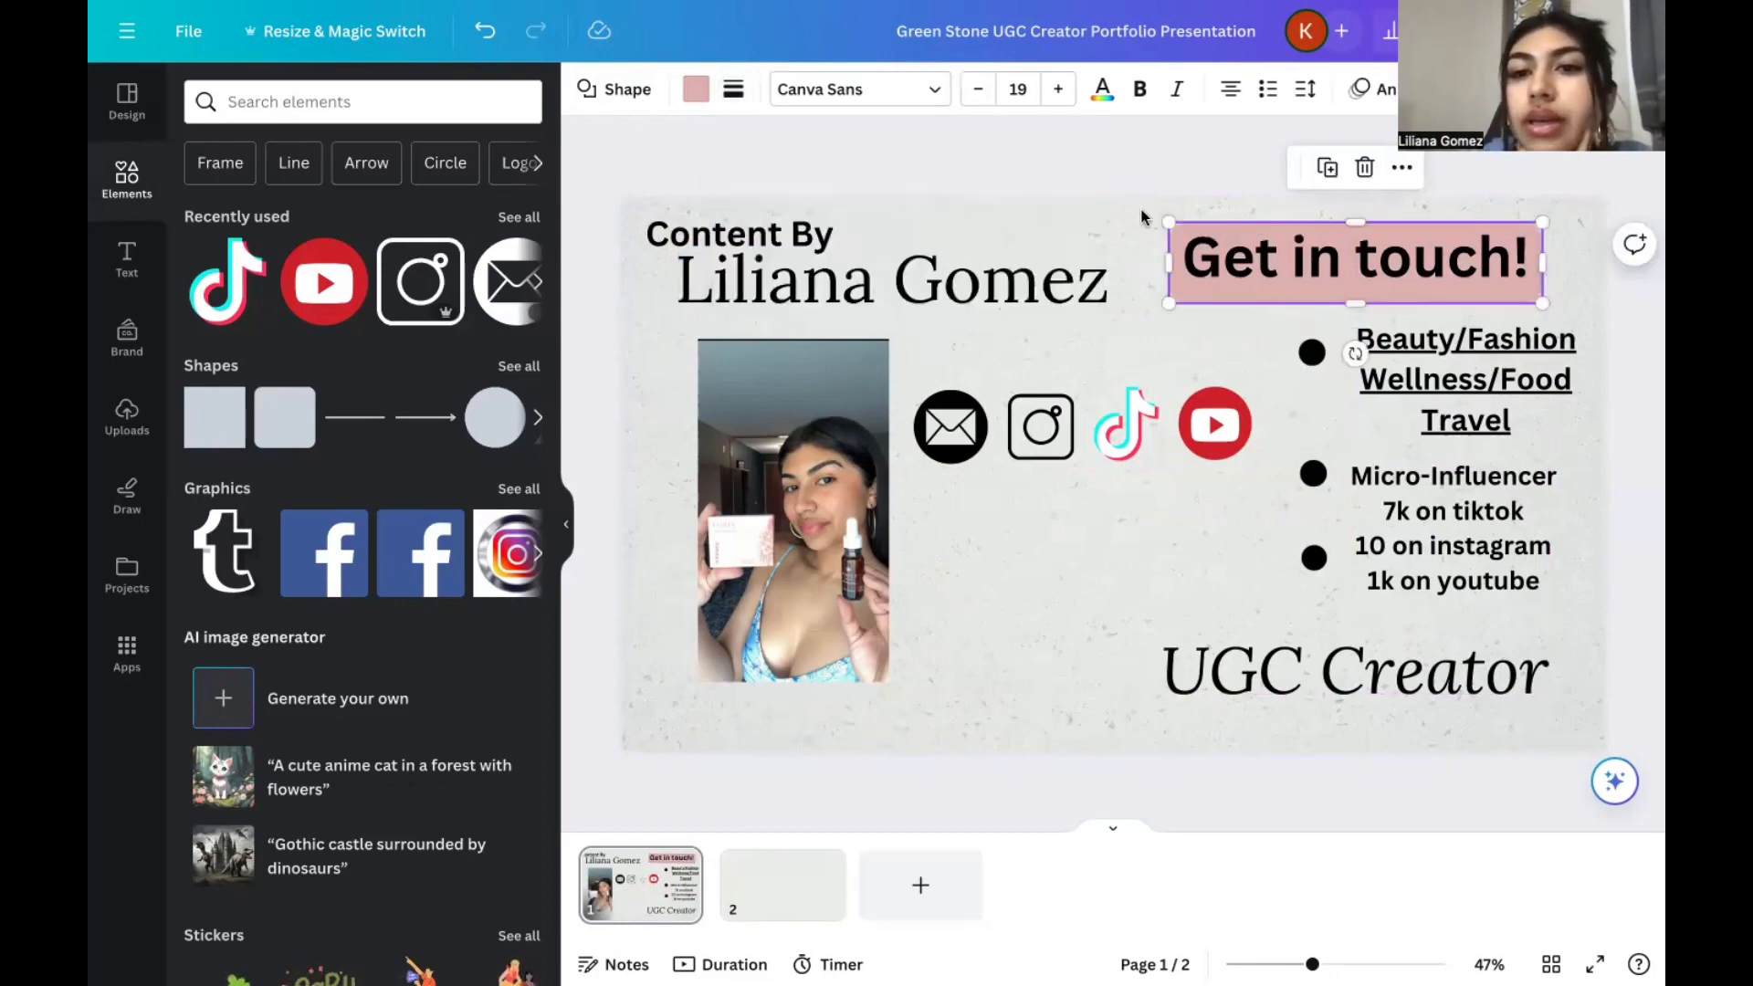
pyautogui.click(1251, 639)
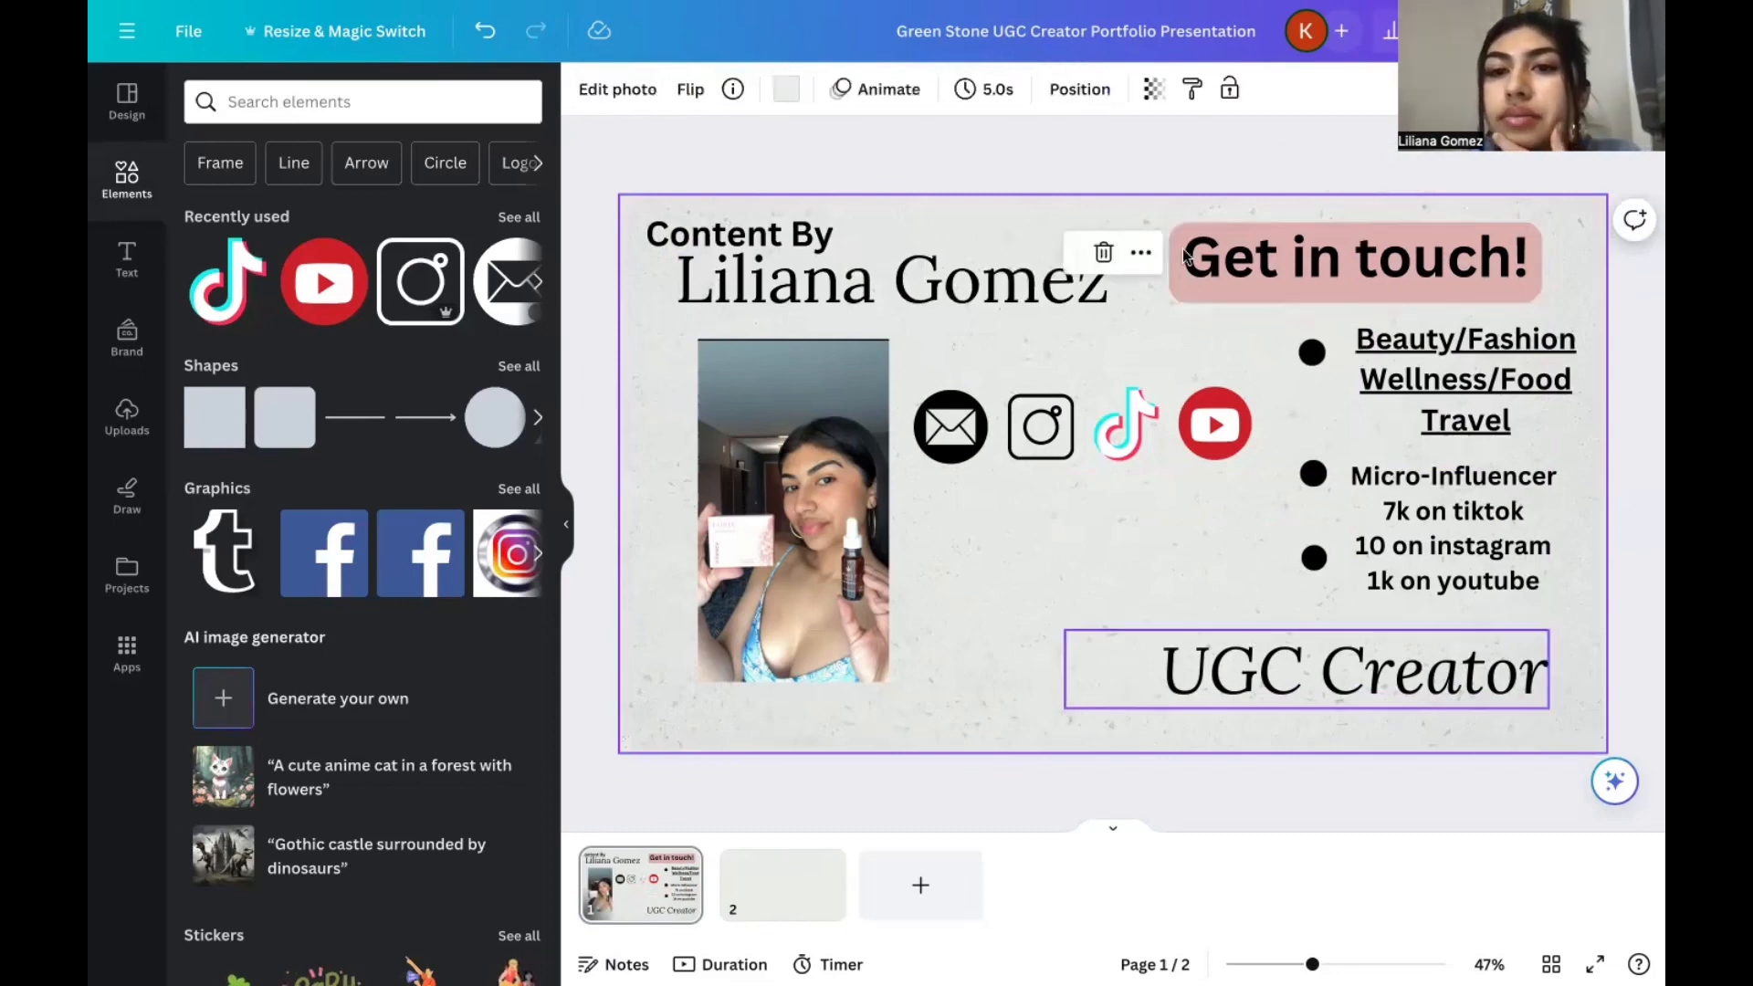
pyautogui.click(1508, 267)
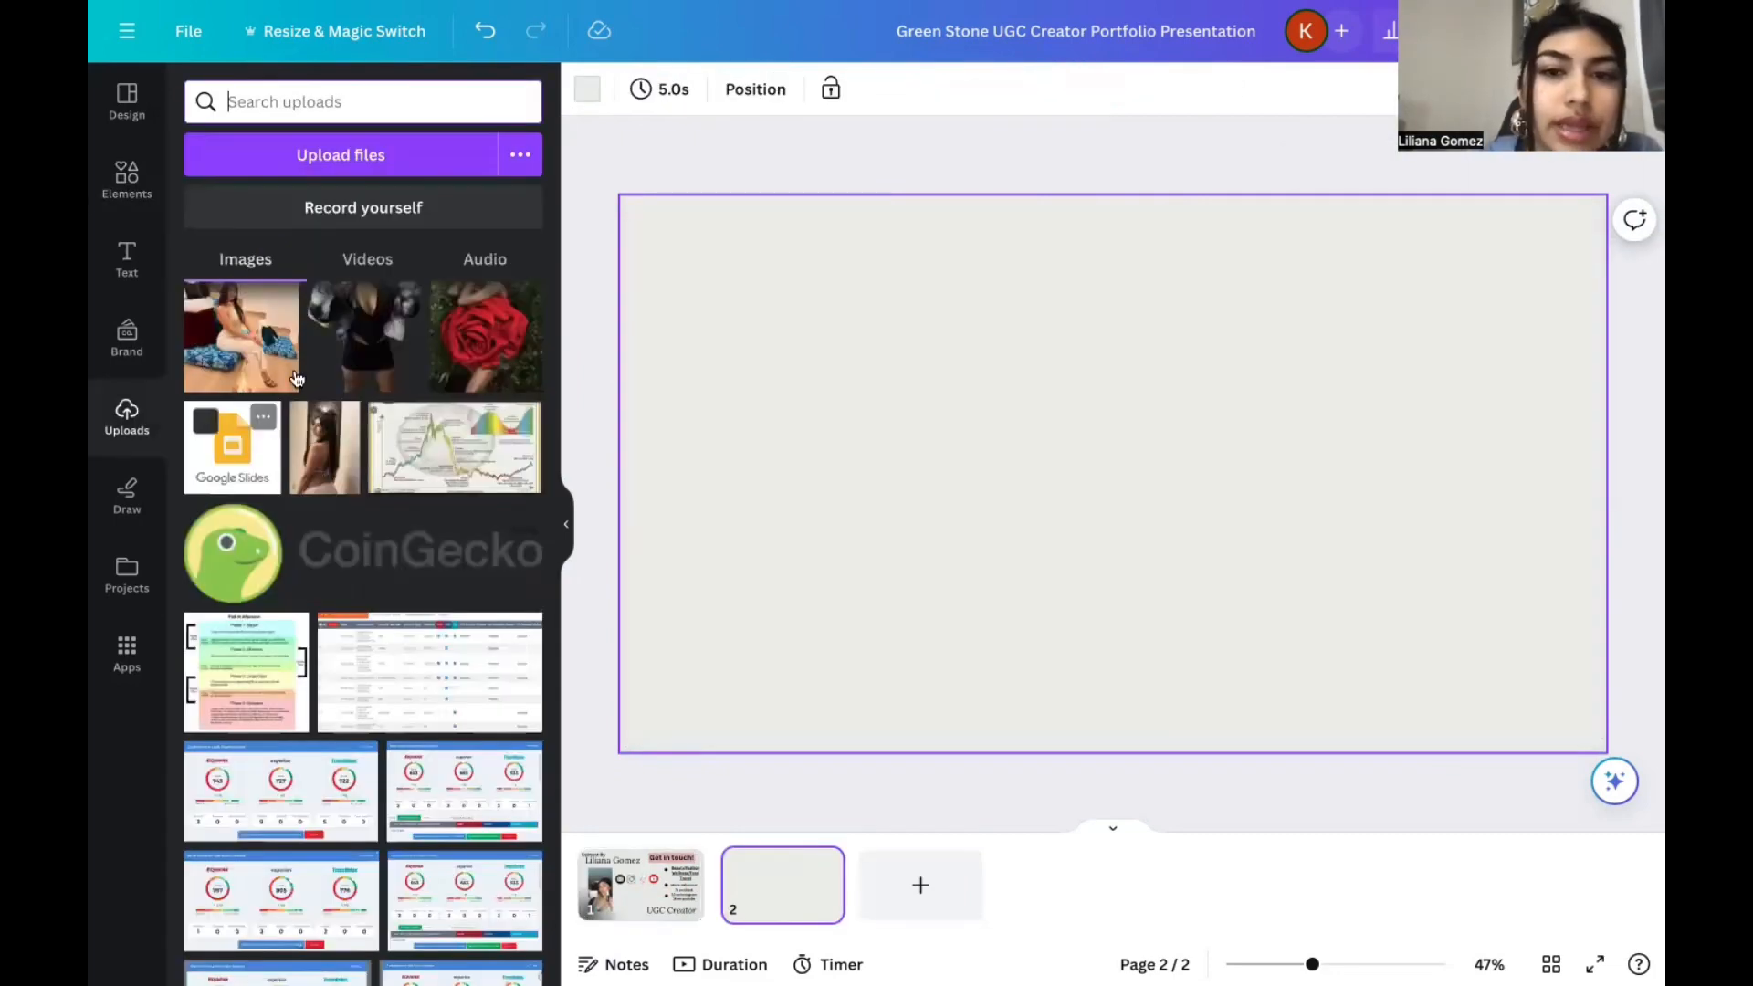
# Place the uploaded seated photo near the left edge of page 2 and shrink it slightly.
pyautogui.click(1067, 493)
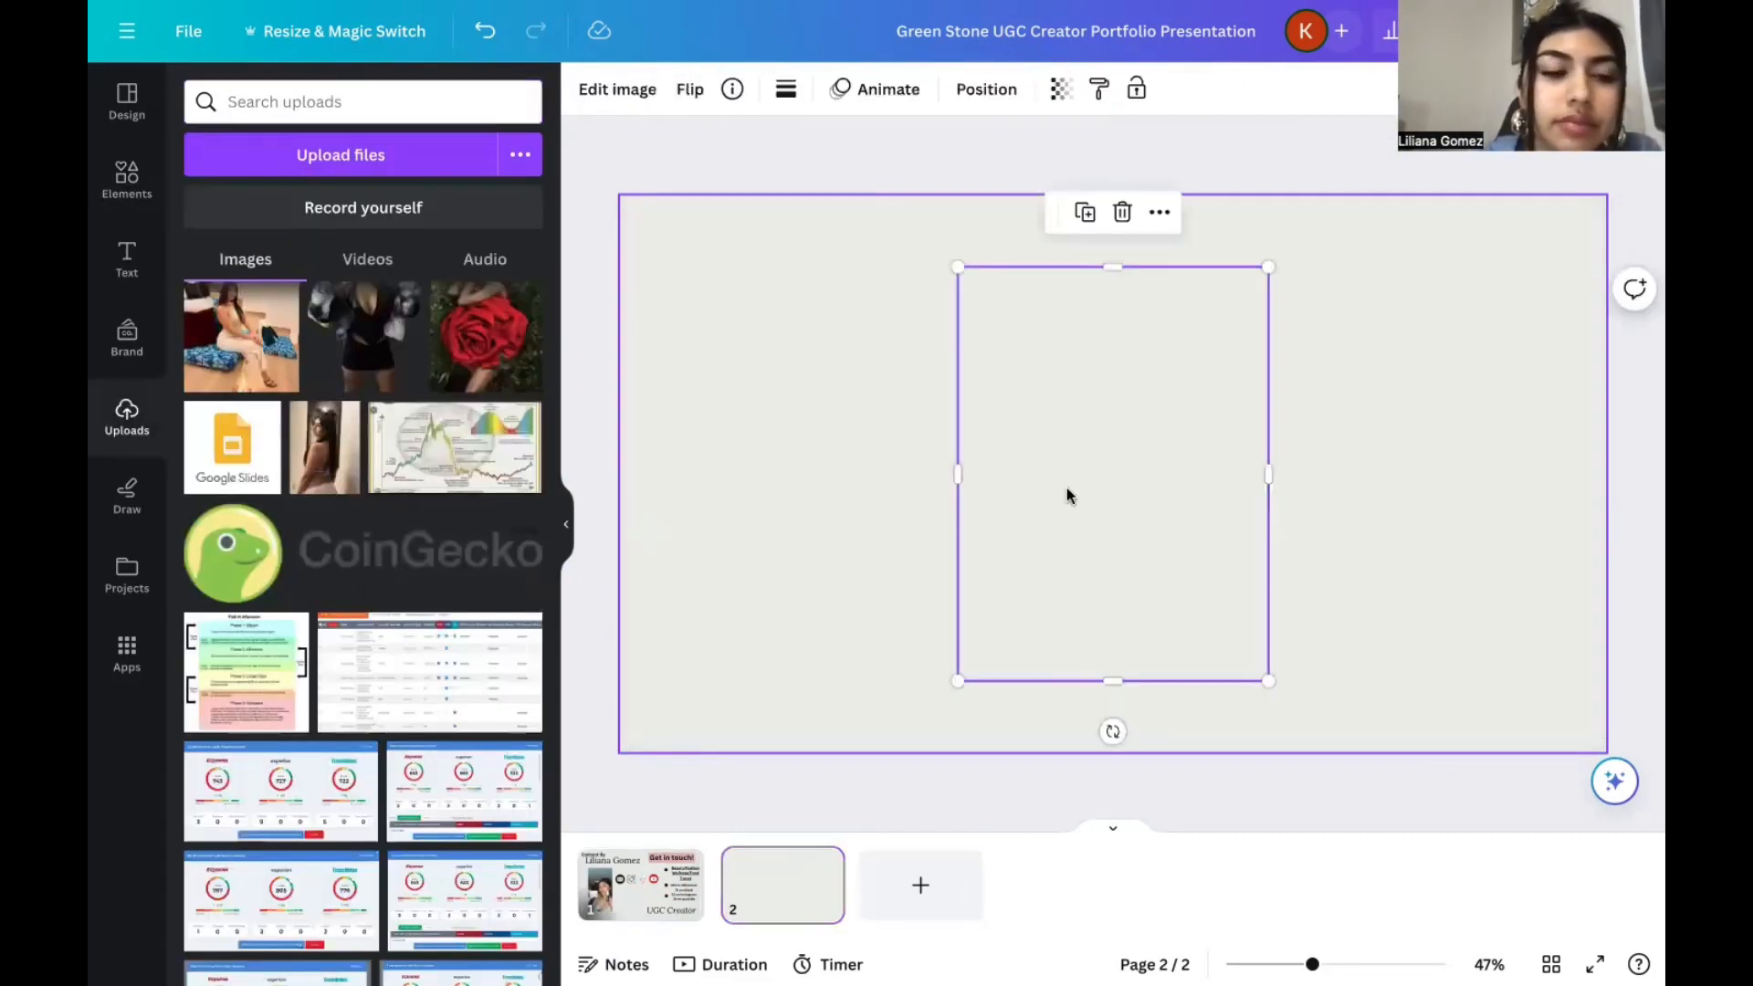
pyautogui.moveTo(1068, 482); pyautogui.dragTo(767, 467)
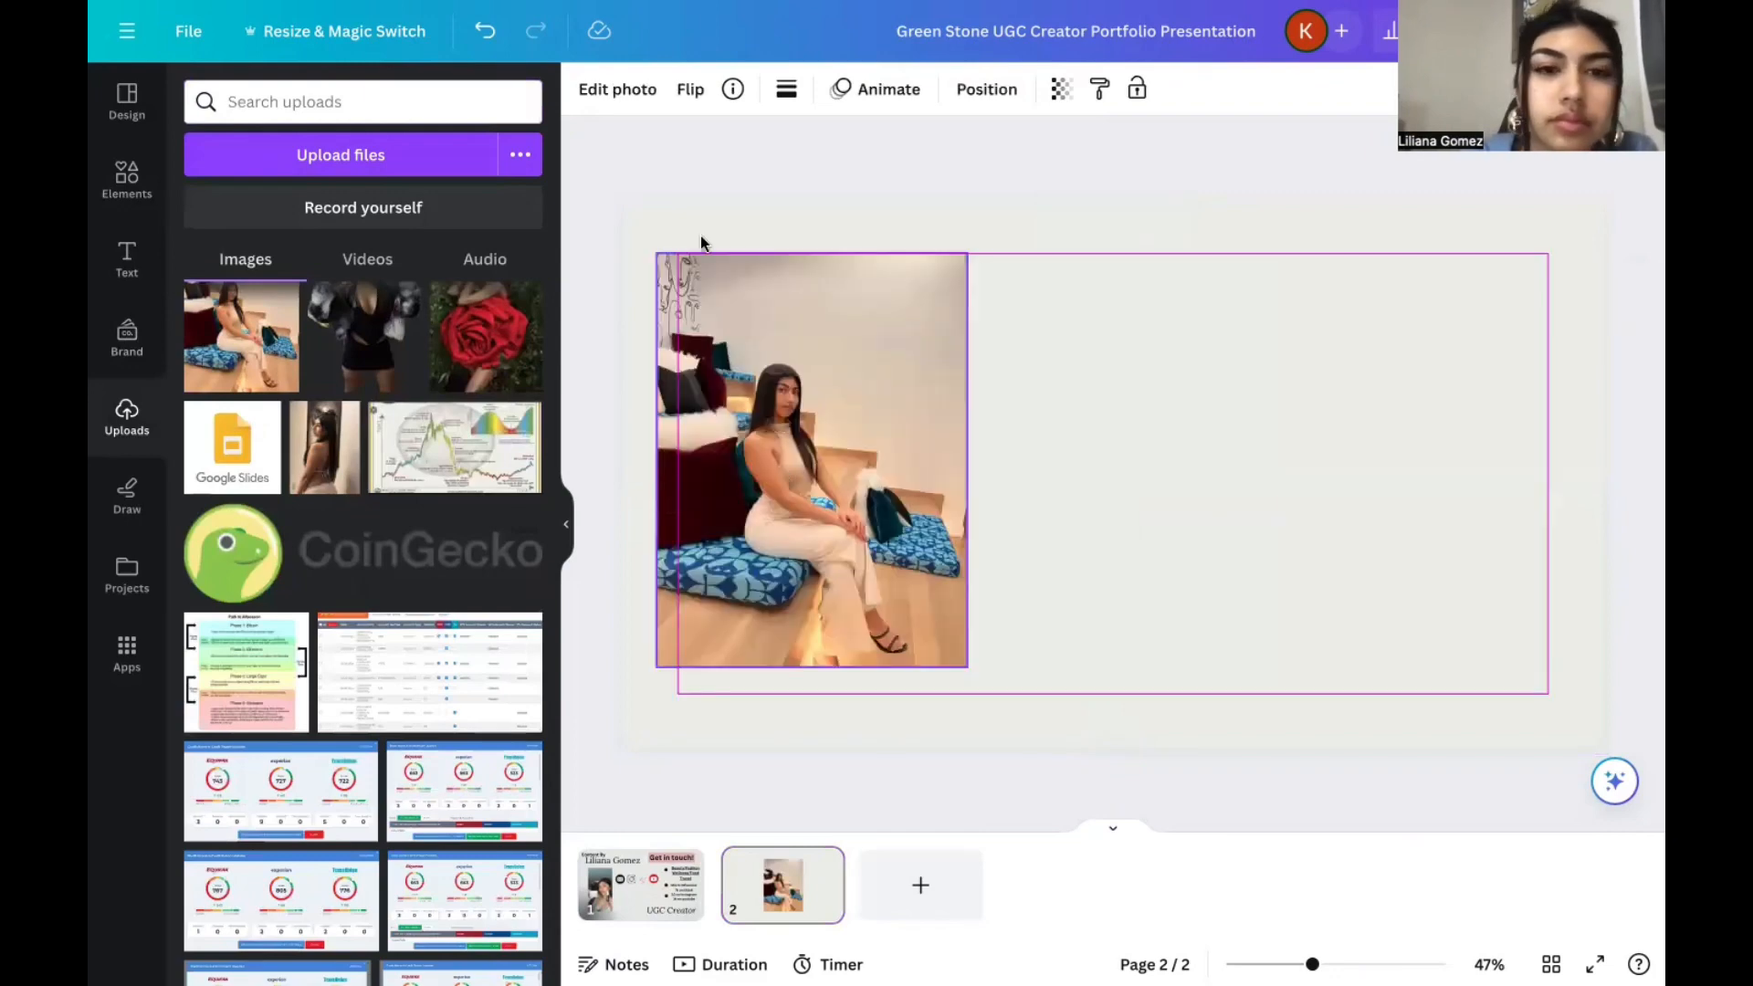
pyautogui.moveTo(659, 257); pyautogui.dragTo(672, 297)
pyautogui.moveTo(678, 265); pyautogui.dragTo(692, 282)
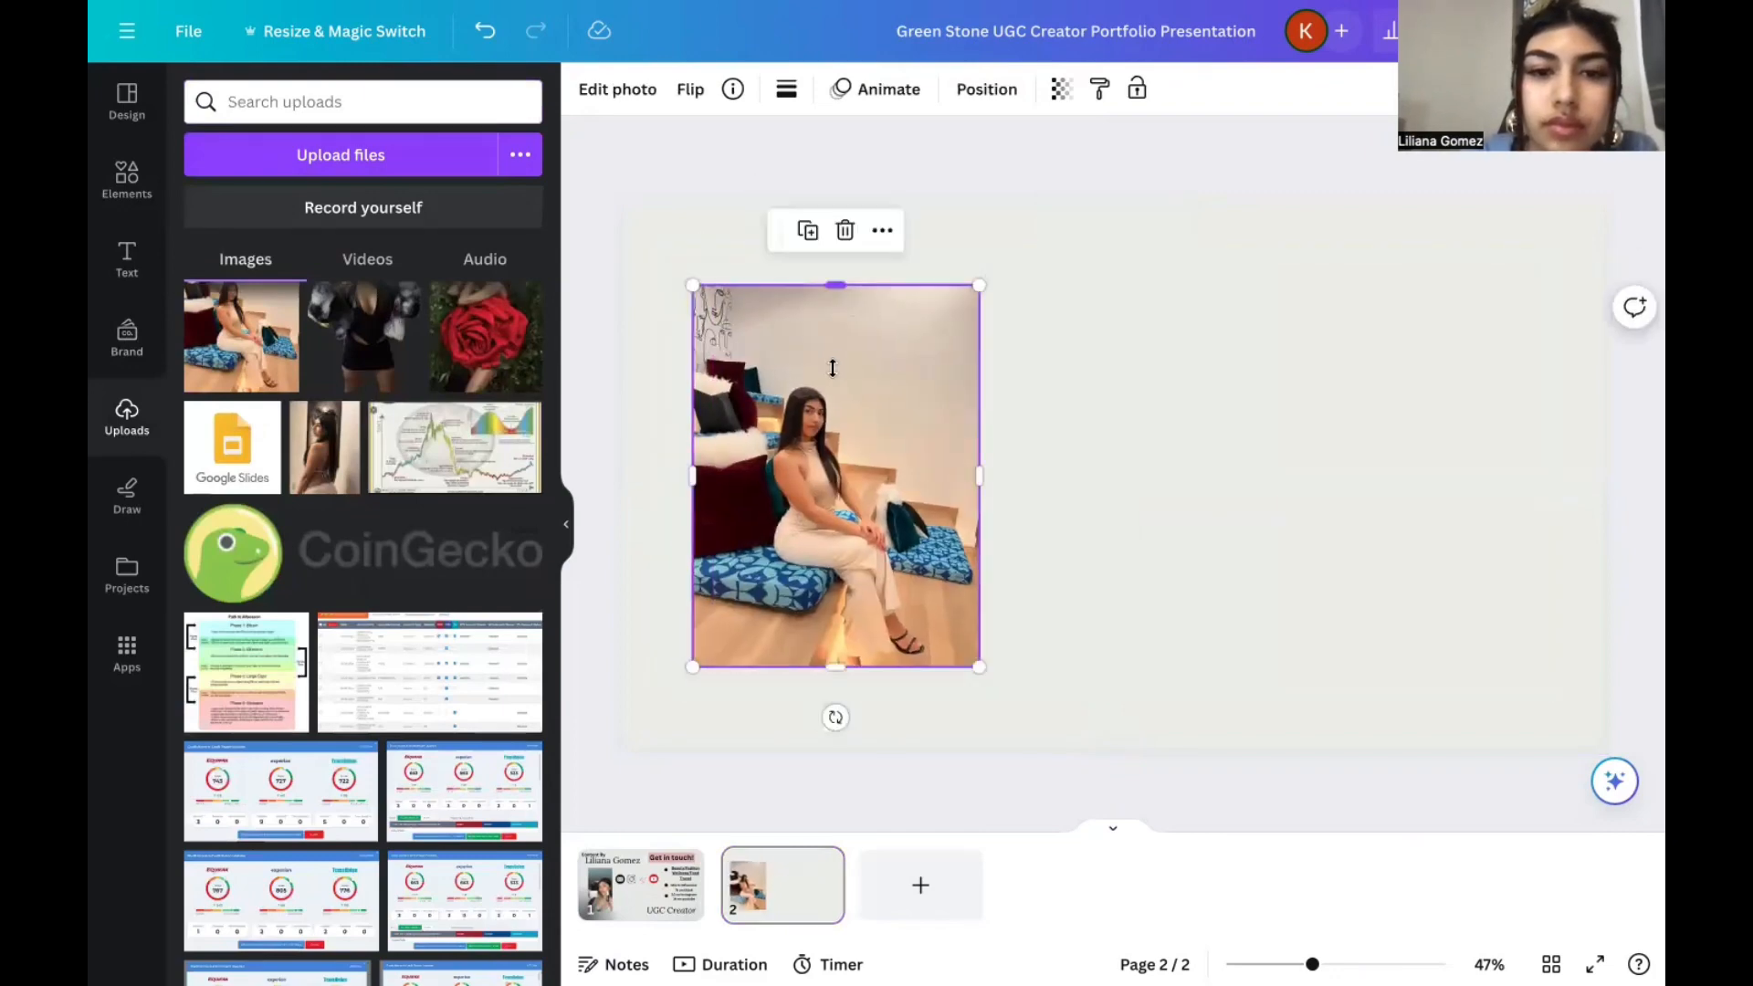
# Crop the top and both sides of the seated photo into a narrow portrait around the figure.
pyautogui.moveTo(836, 282); pyautogui.dragTo(832, 368)
pyautogui.moveTo(882, 493); pyautogui.dragTo(916, 363)
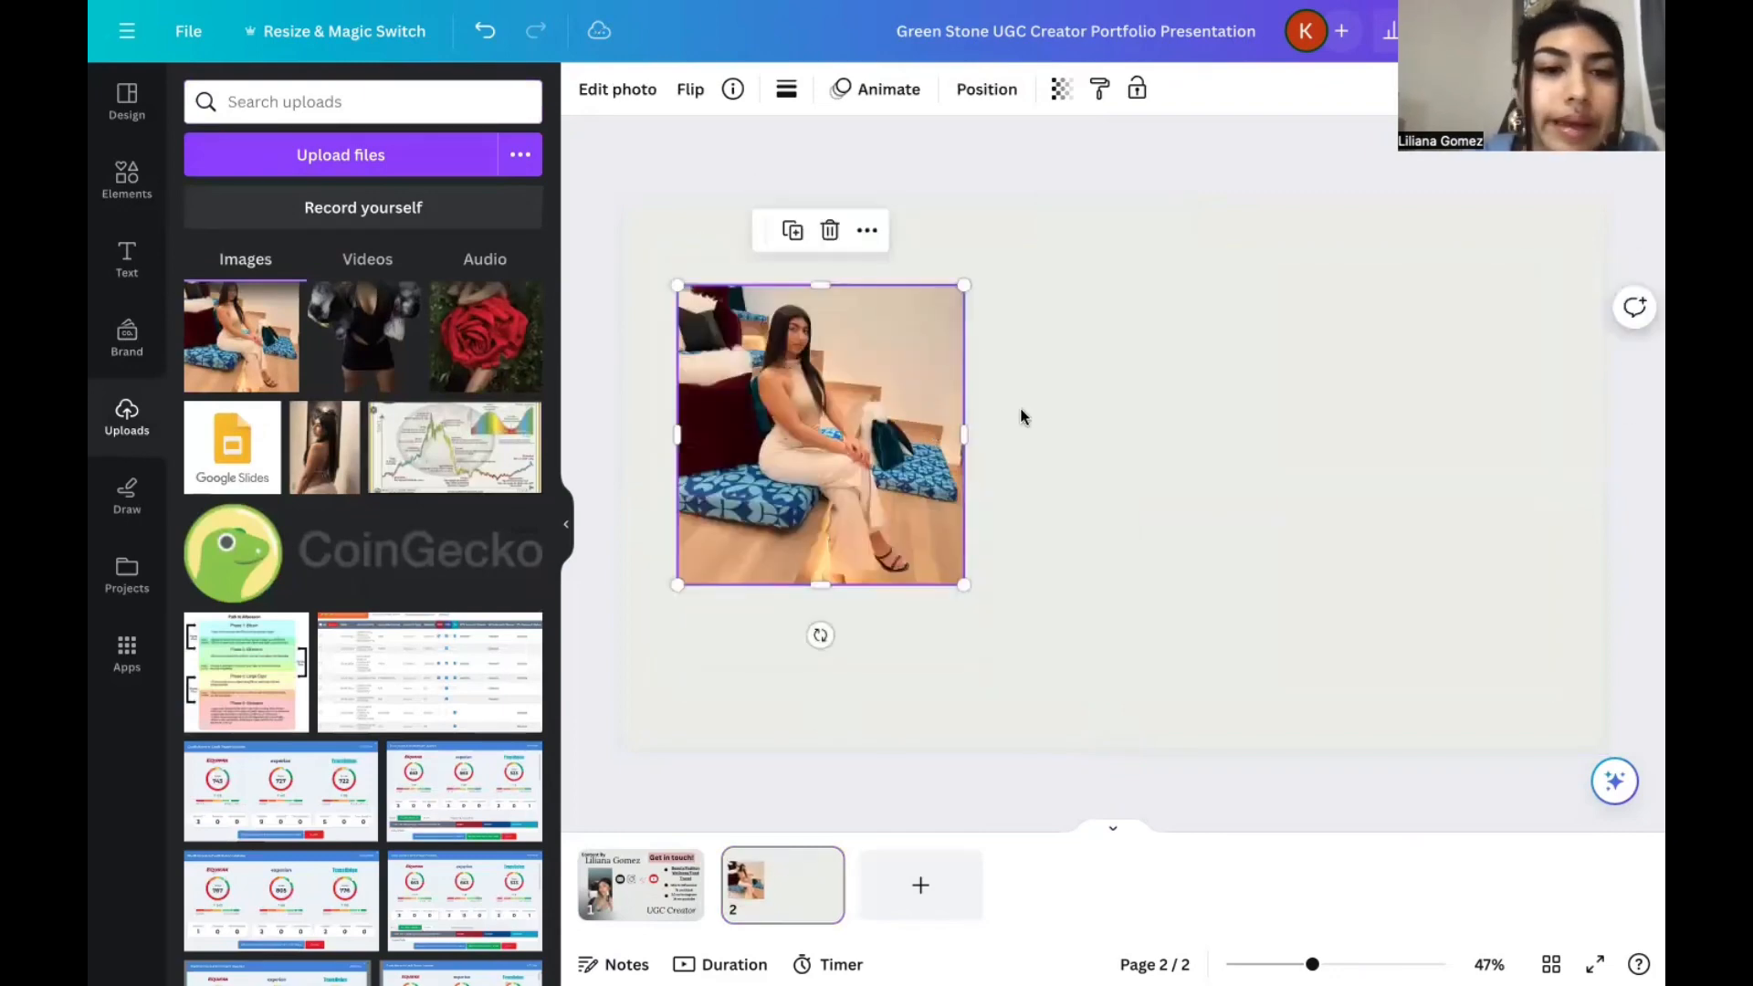
pyautogui.moveTo(961, 424); pyautogui.dragTo(941, 423)
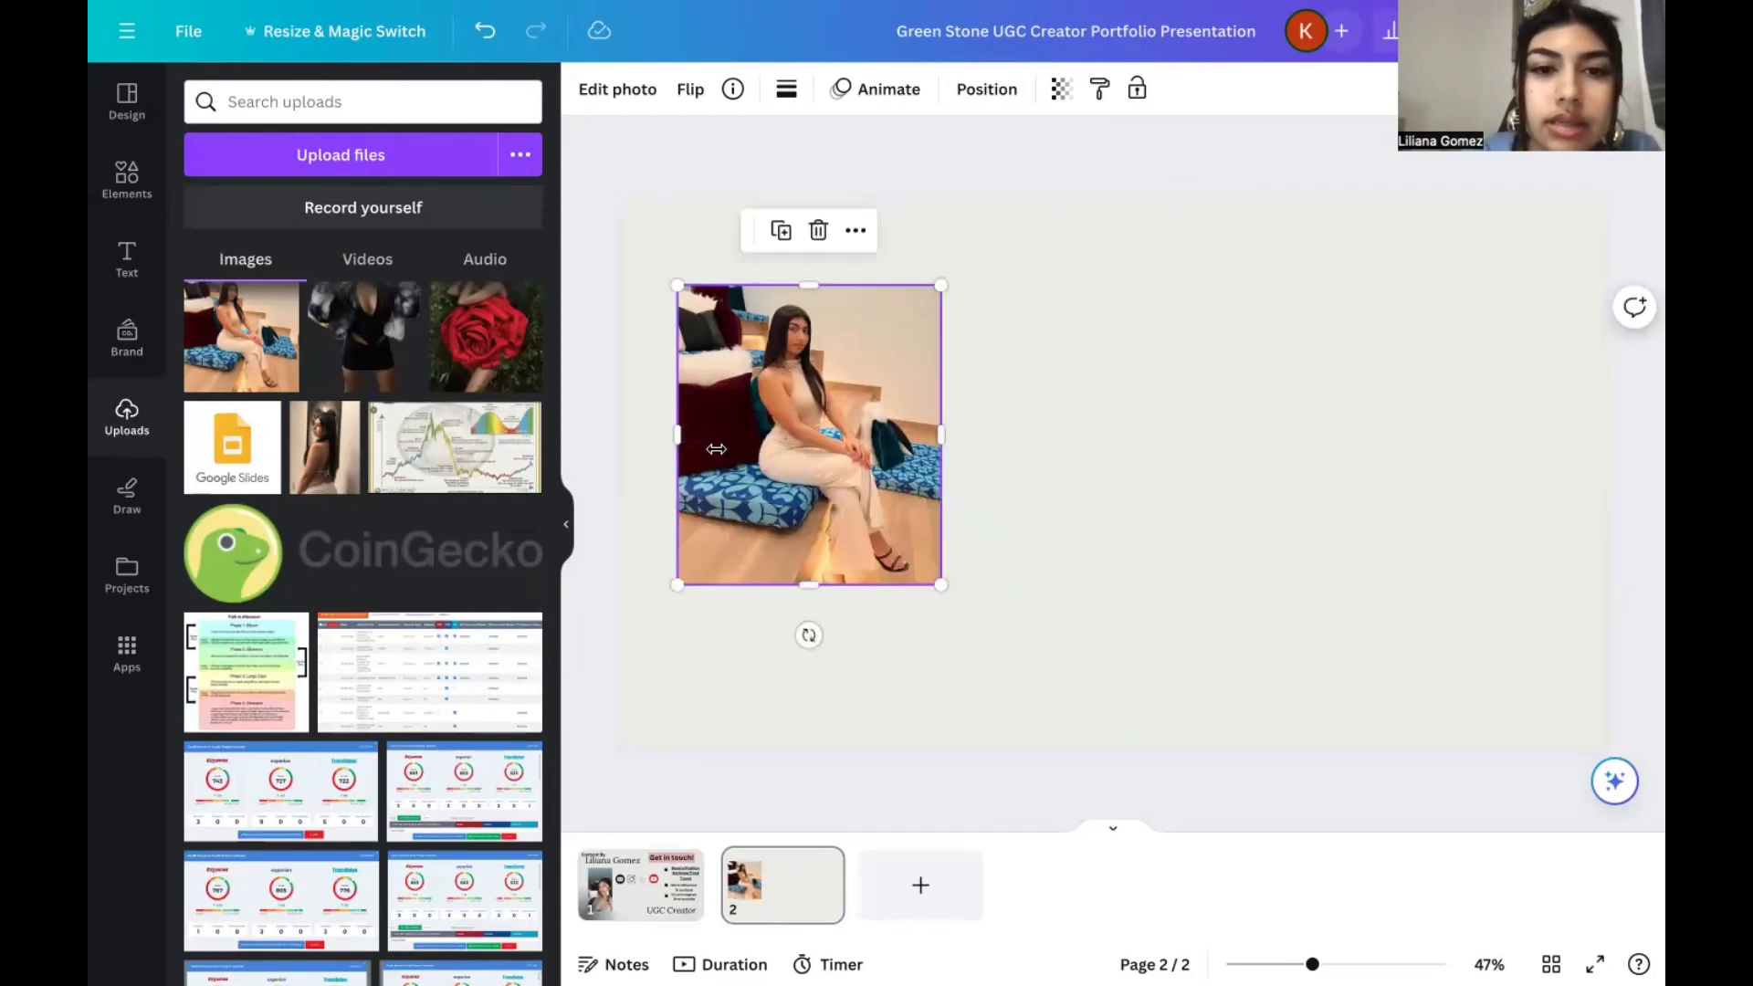
pyautogui.moveTo(682, 446); pyautogui.dragTo(711, 447)
pyautogui.moveTo(941, 434); pyautogui.dragTo(808, 478)
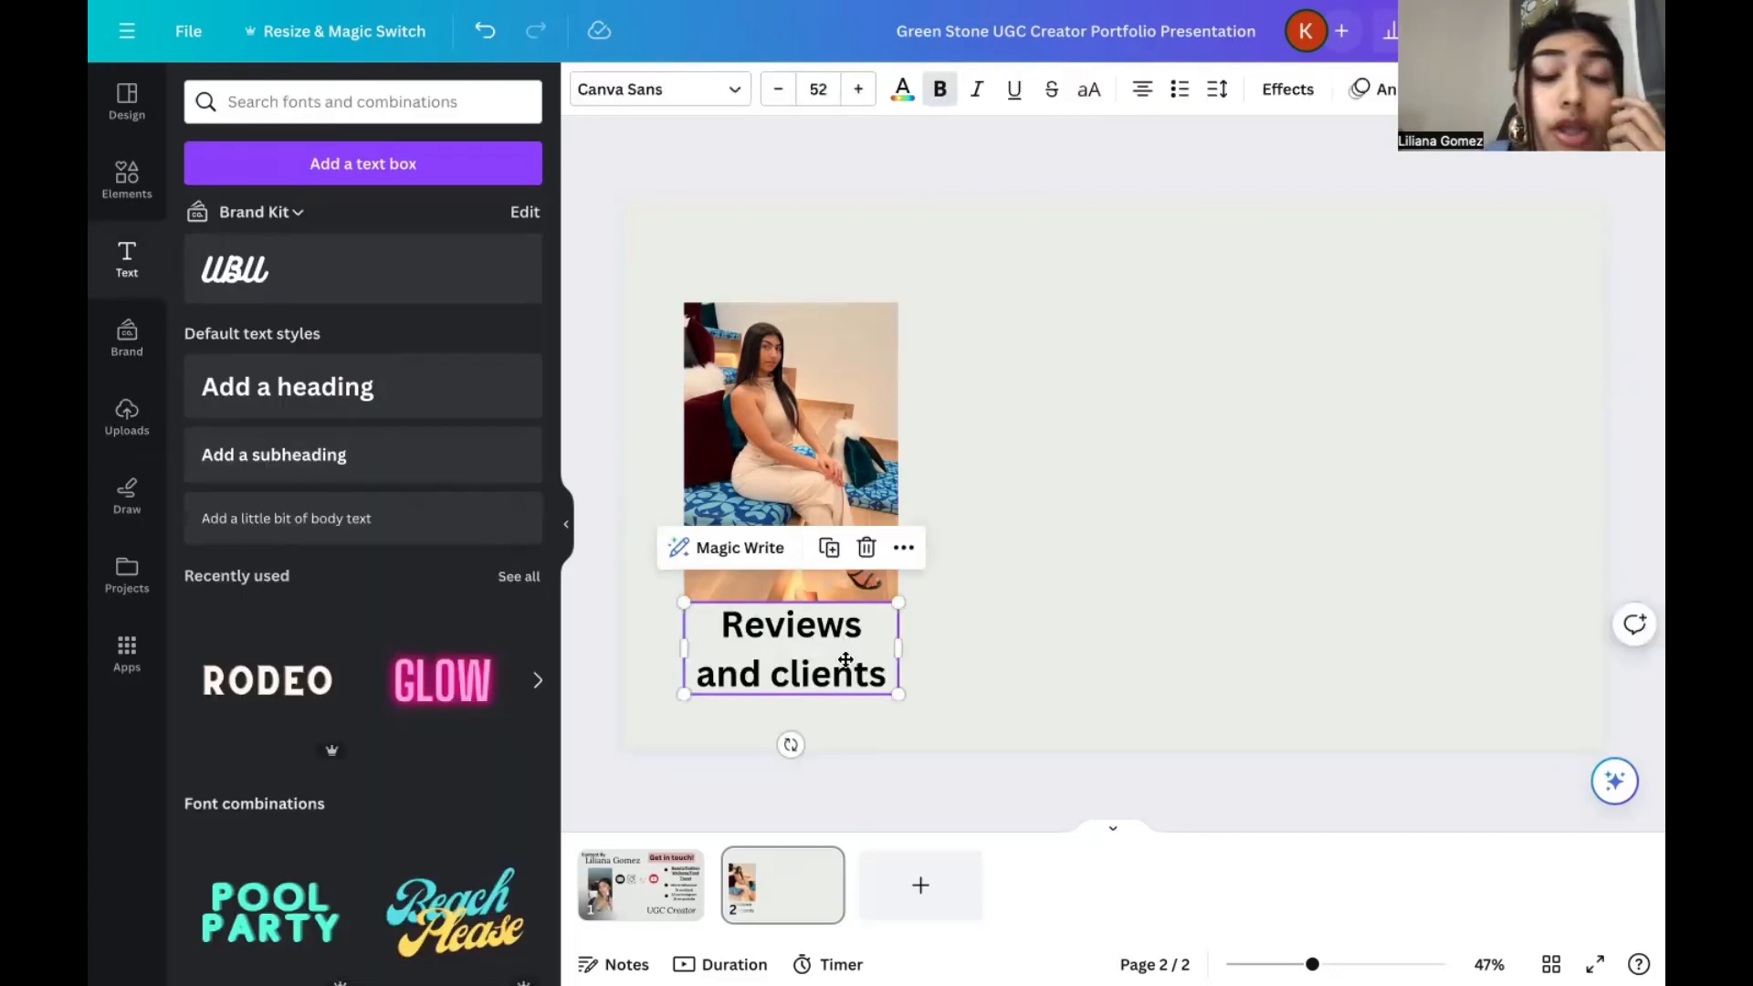
# Position the "Reviews and clients" heading at the top center of page 2 and add the 700,000 views award image below it.
pyautogui.moveTo(846, 660); pyautogui.dragTo(846, 667)
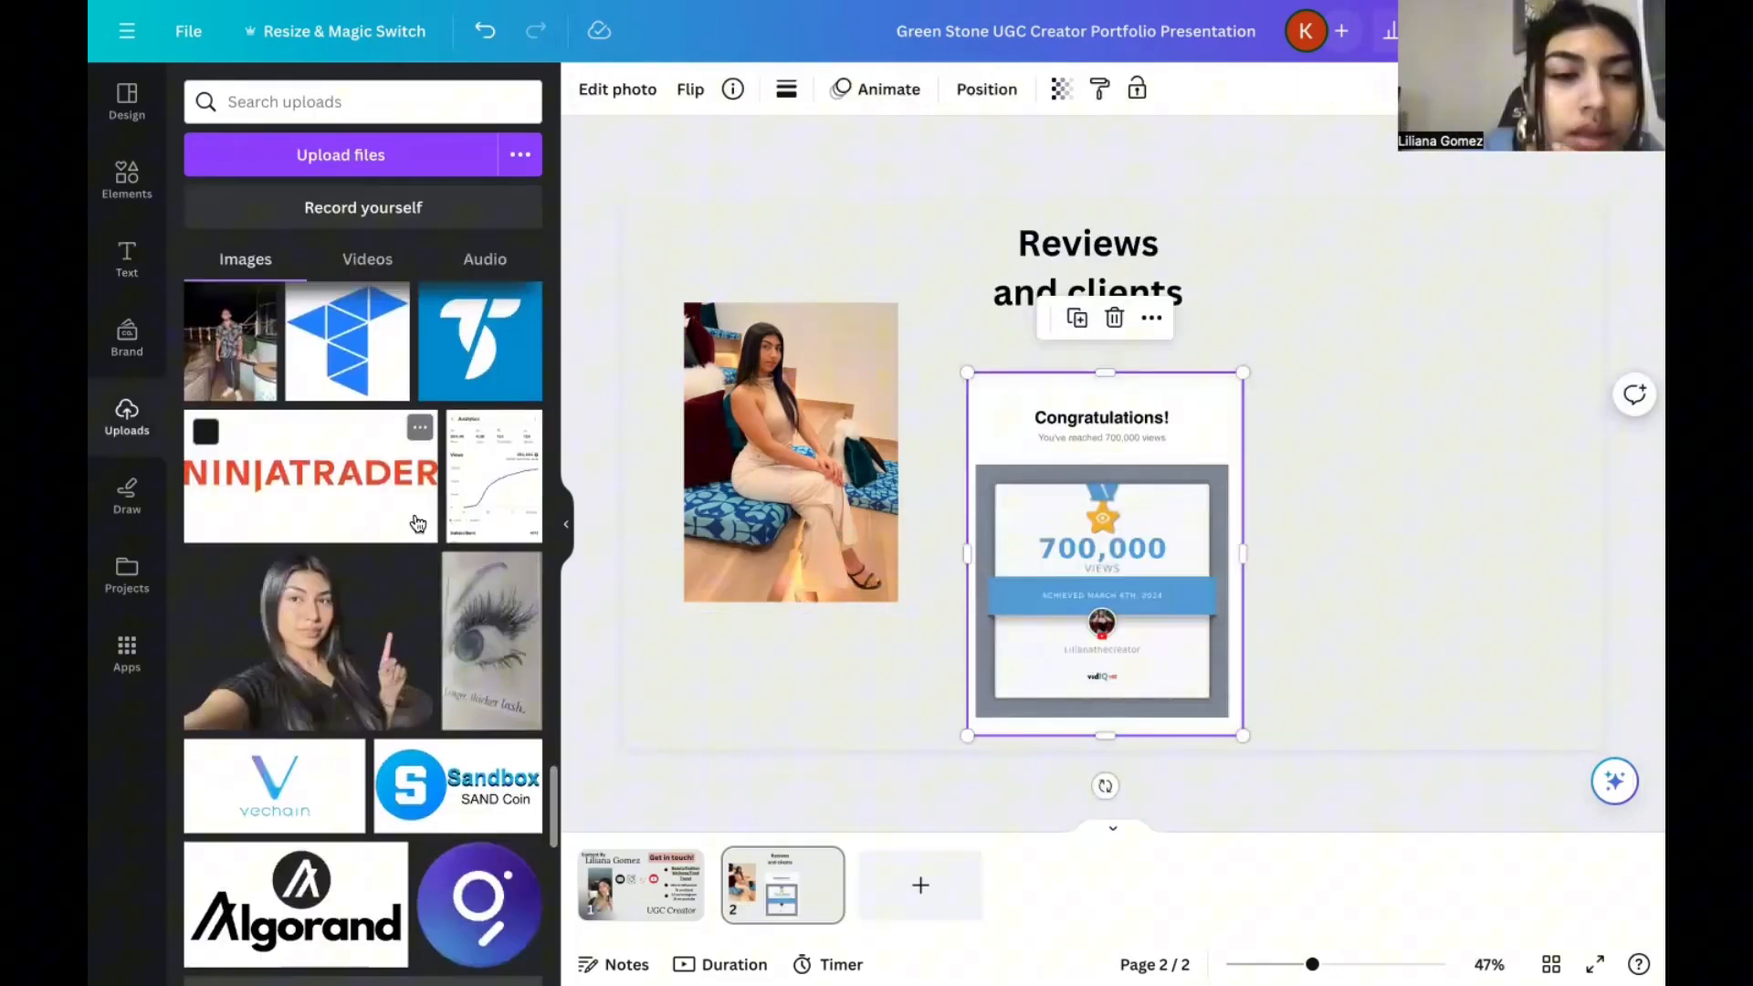
pyautogui.scroll(2, 414, 513)
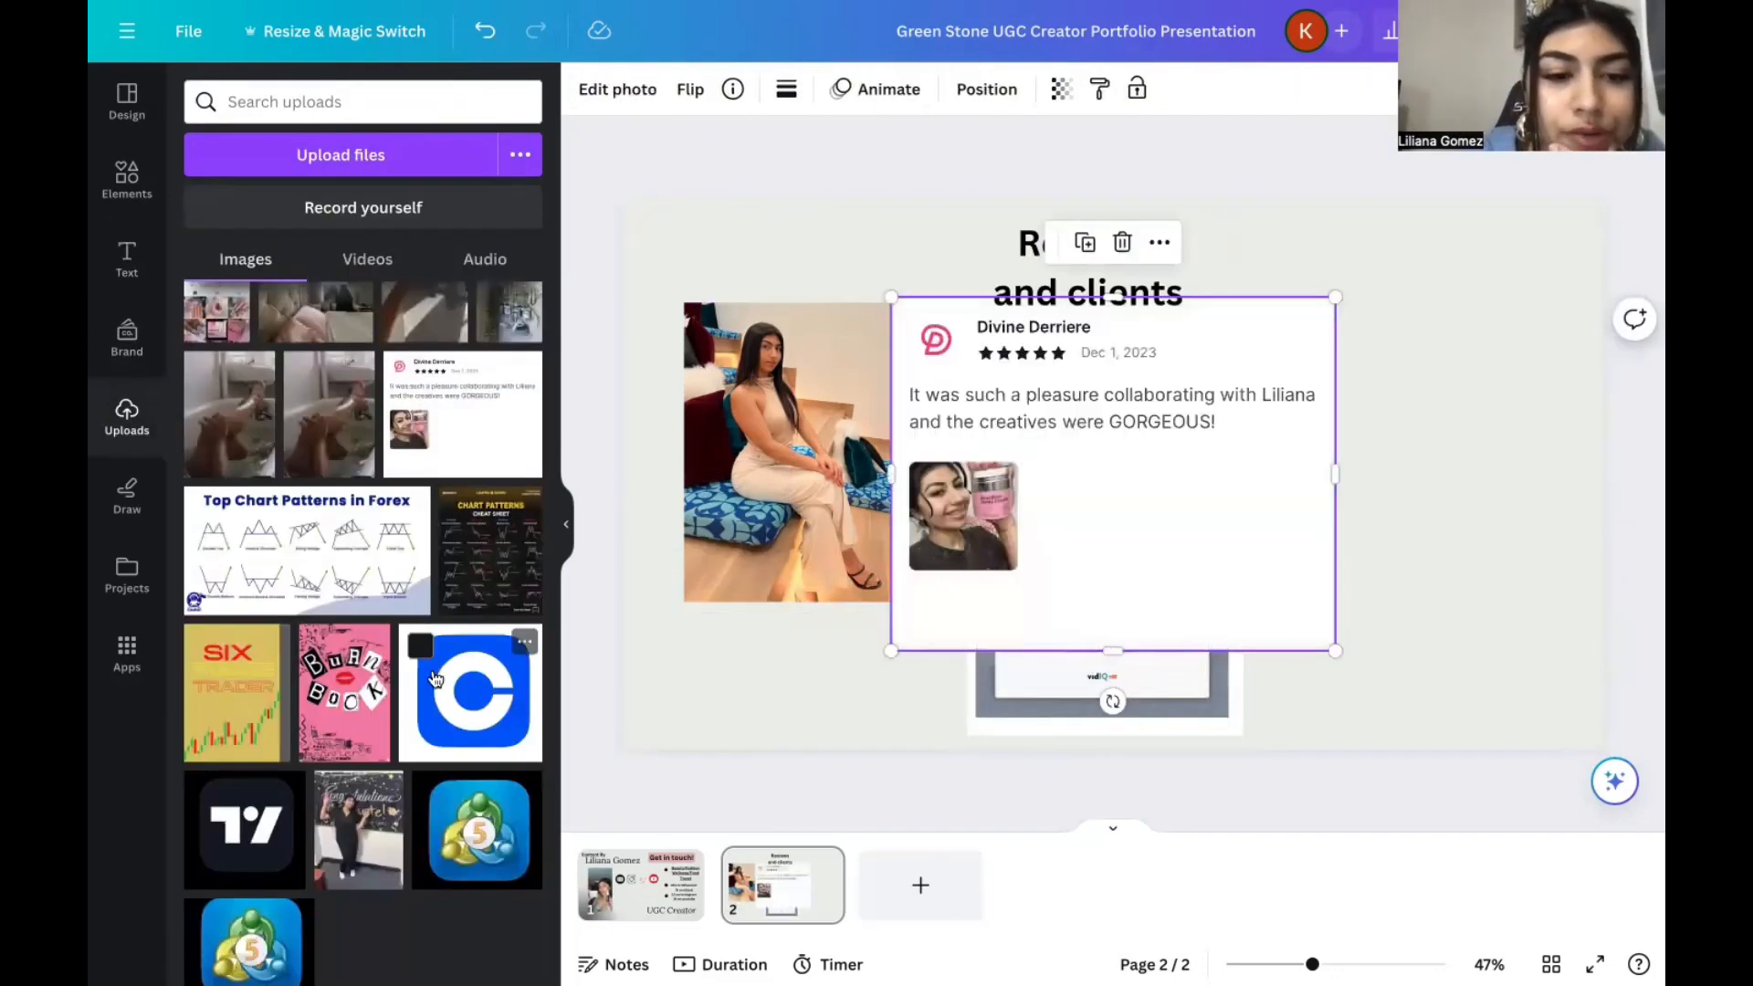
# Add the Divine Derriere review image to the right of the award, and crop the blank edges of both images.
pyautogui.scroll(-3, 434, 681)
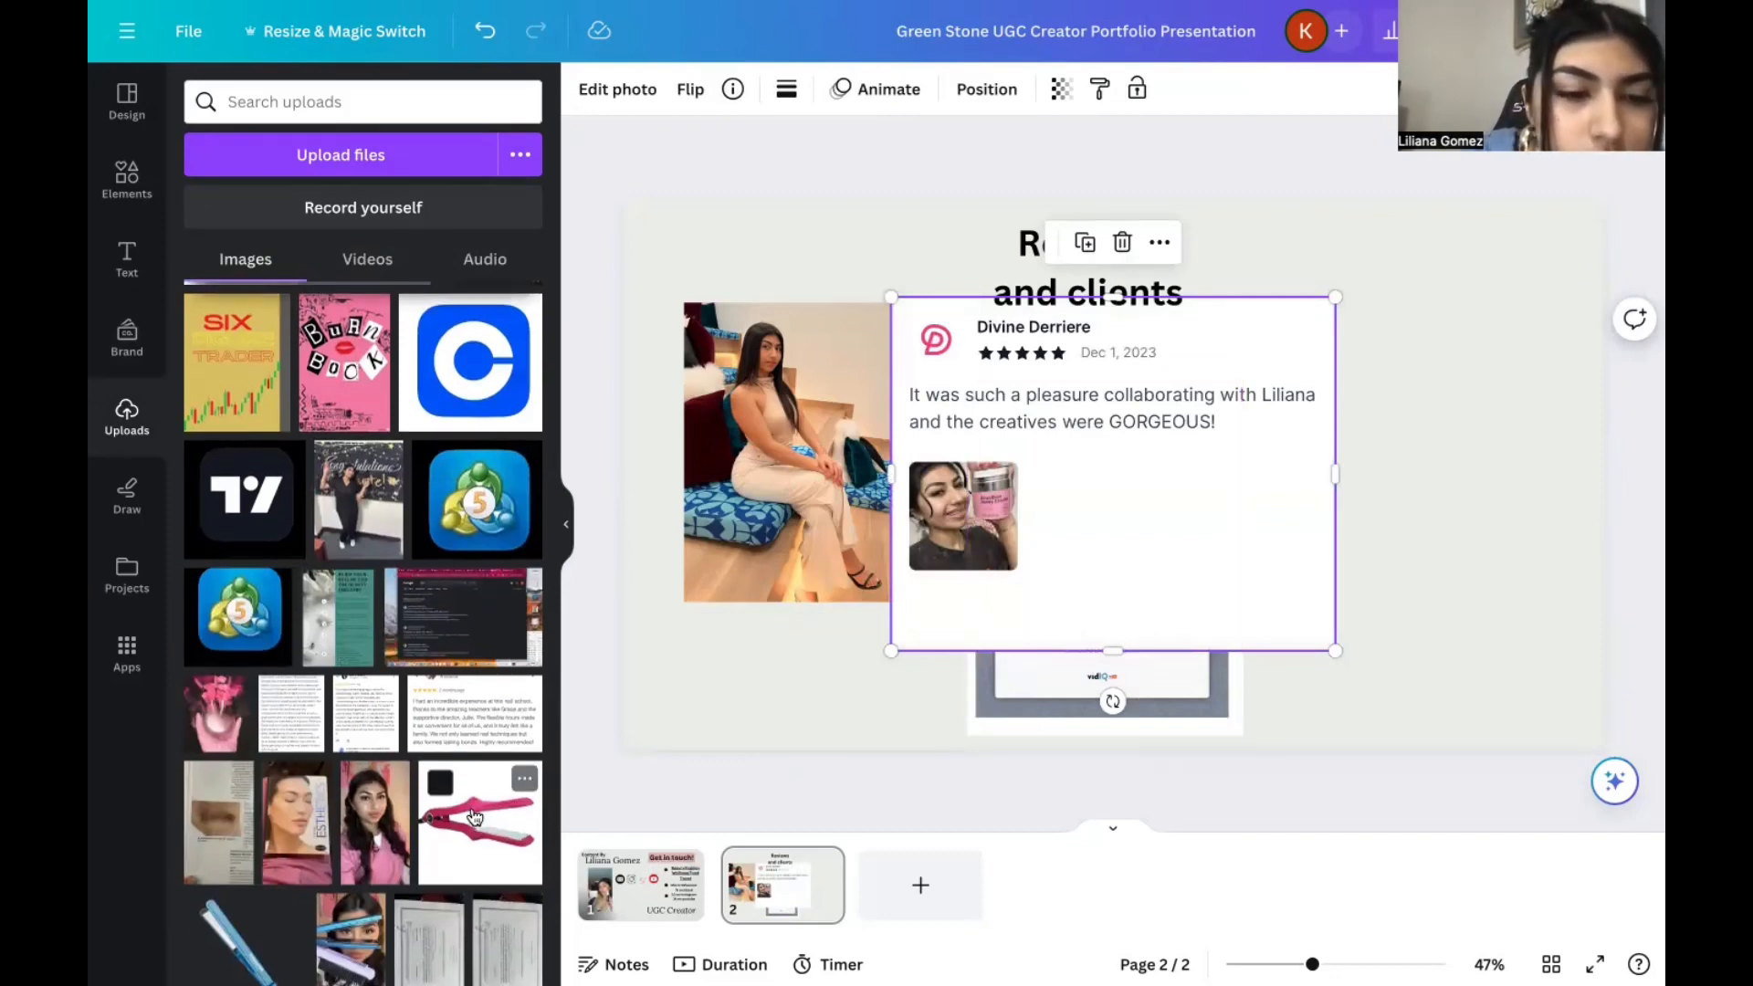
pyautogui.scroll(-3, 474, 815)
pyautogui.scroll(-4, 475, 815)
pyautogui.scroll(-4, 475, 815)
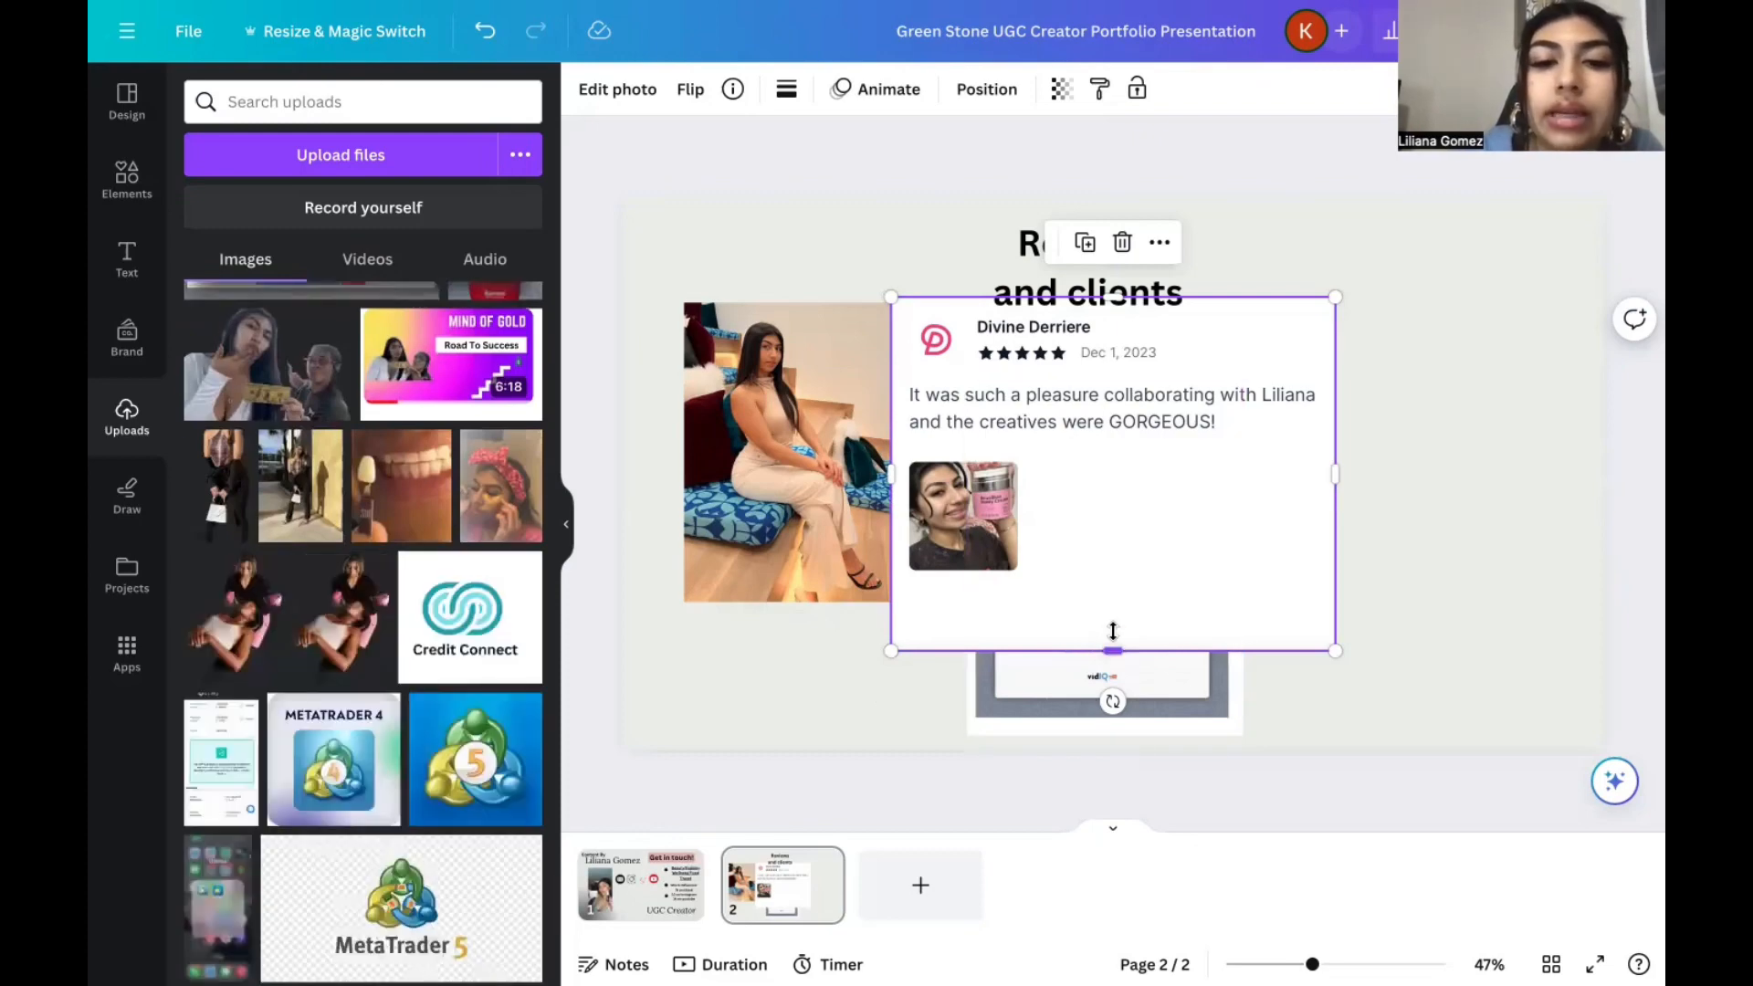
pyautogui.moveTo(1113, 650); pyautogui.dragTo(1113, 582)
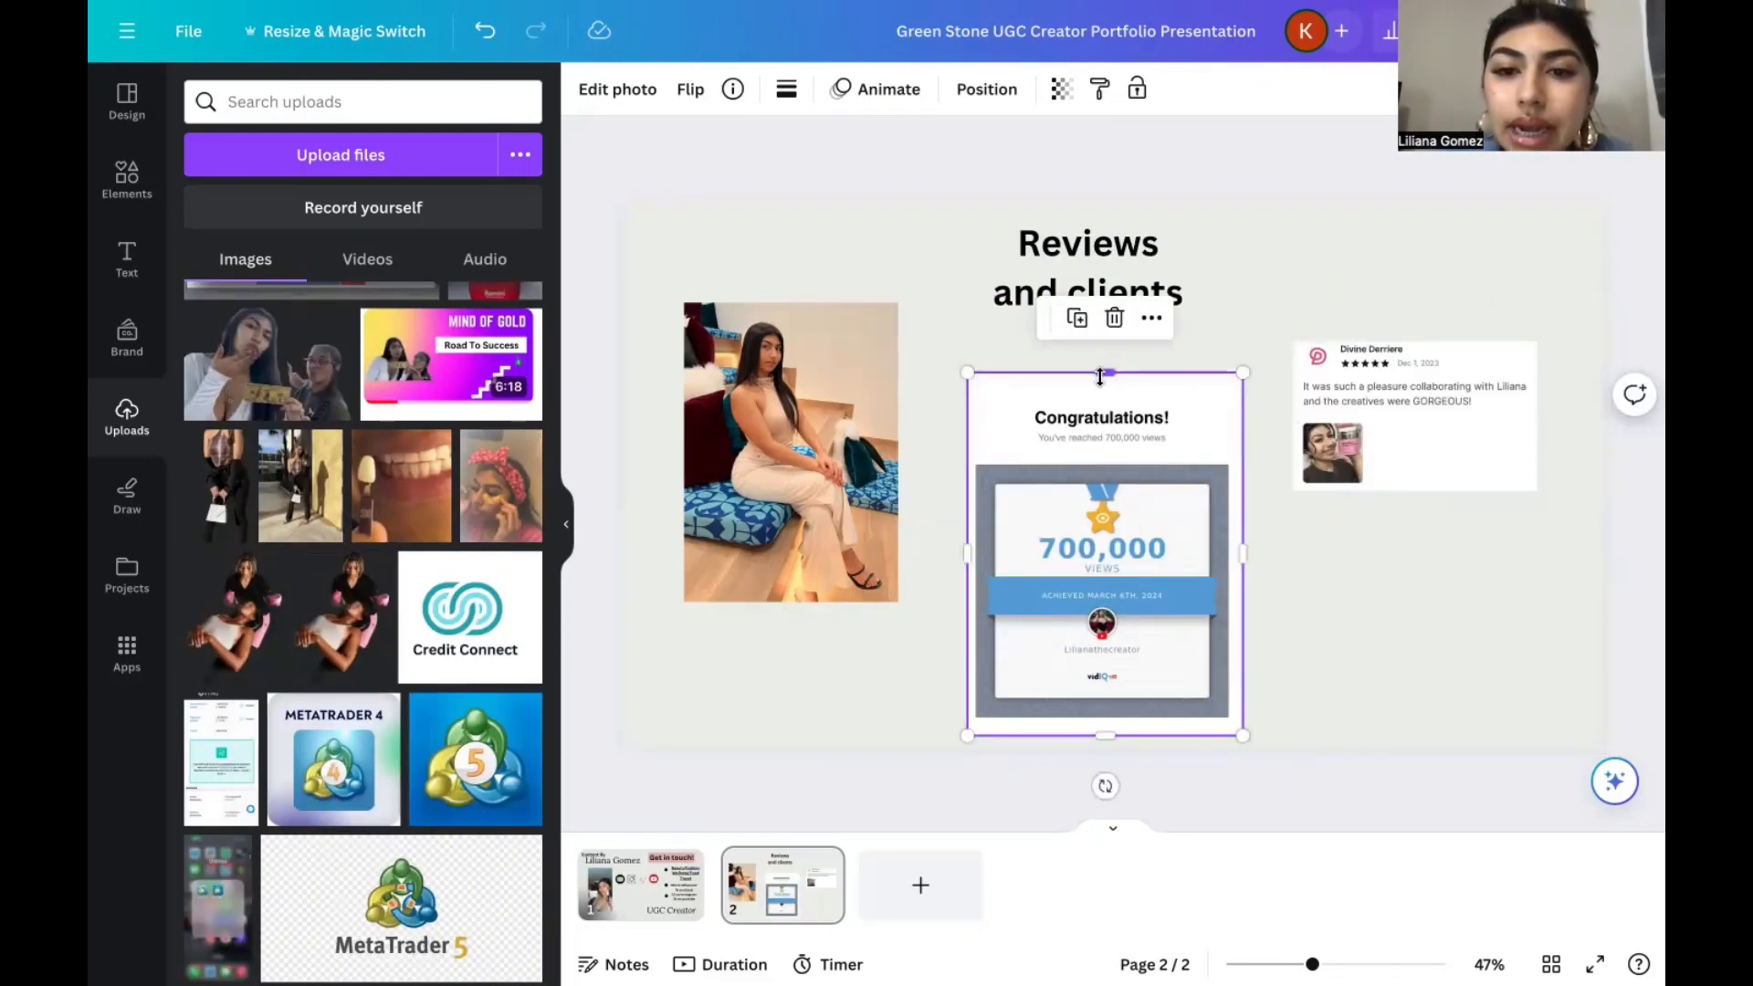
pyautogui.moveTo(1099, 376); pyautogui.dragTo(1103, 398)
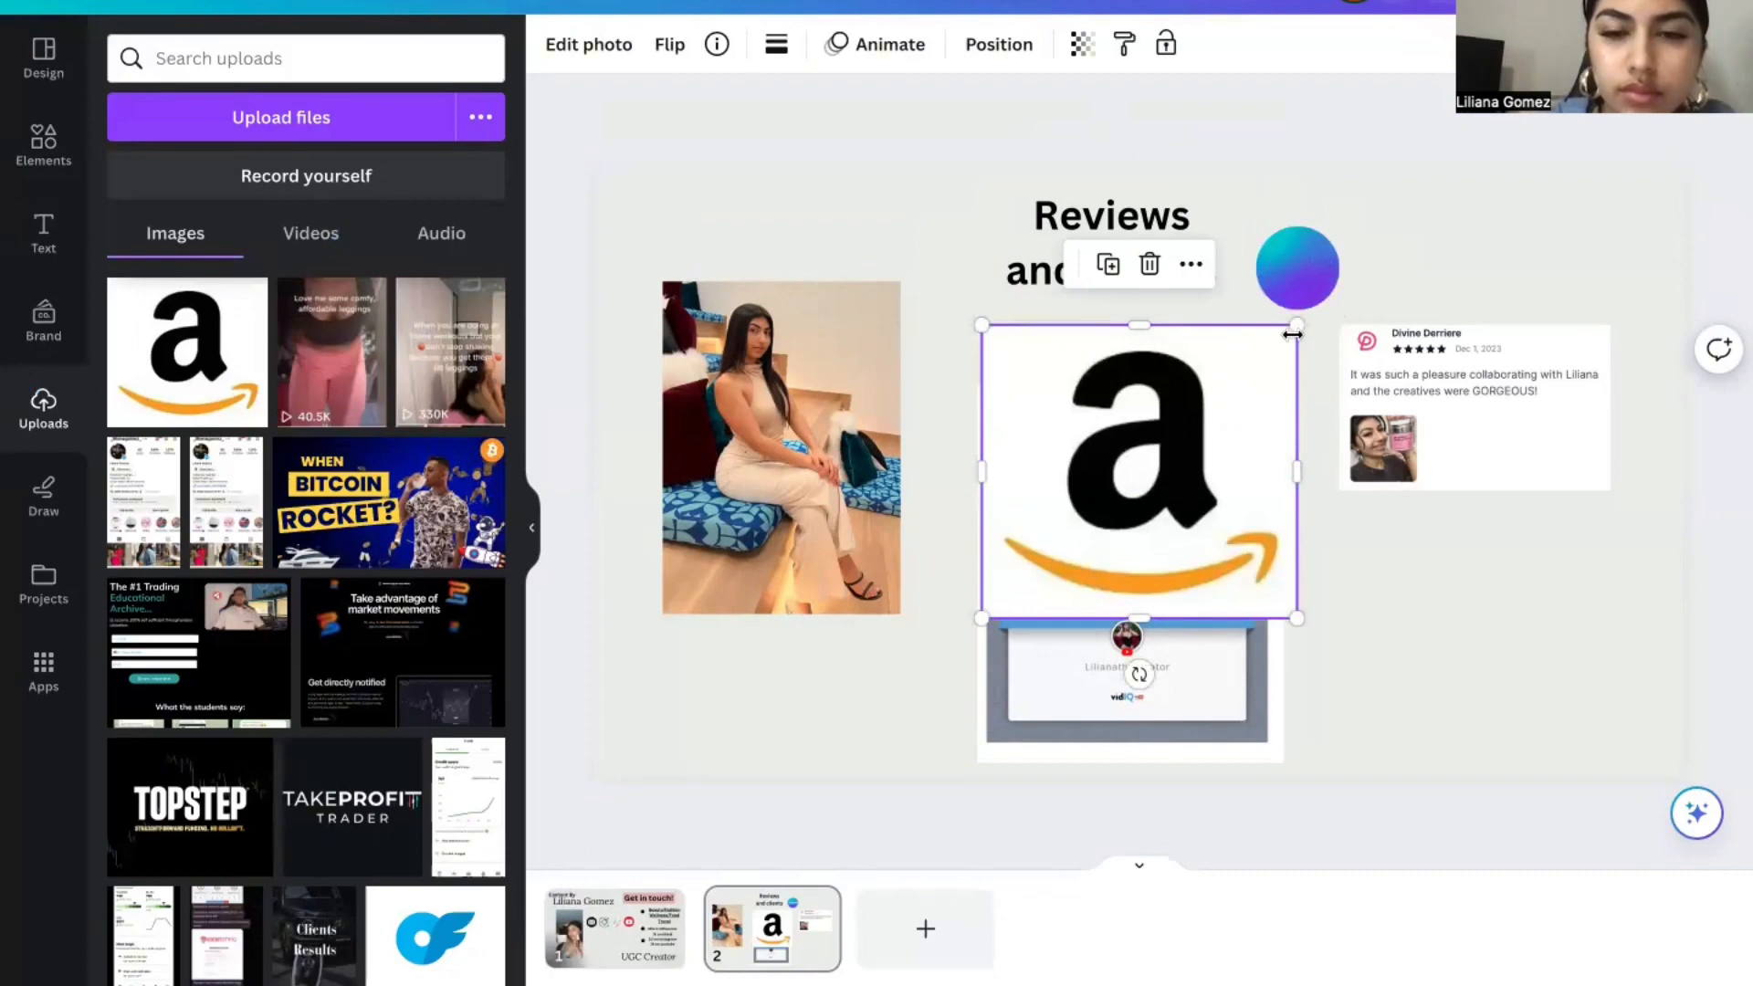
# Add the Canva, Amazon, gopuff, tarte, Codeage and Simon Malls logos and arrange them in two rows below the review.
pyautogui.moveTo(1293, 326); pyautogui.dragTo(1379, 290)
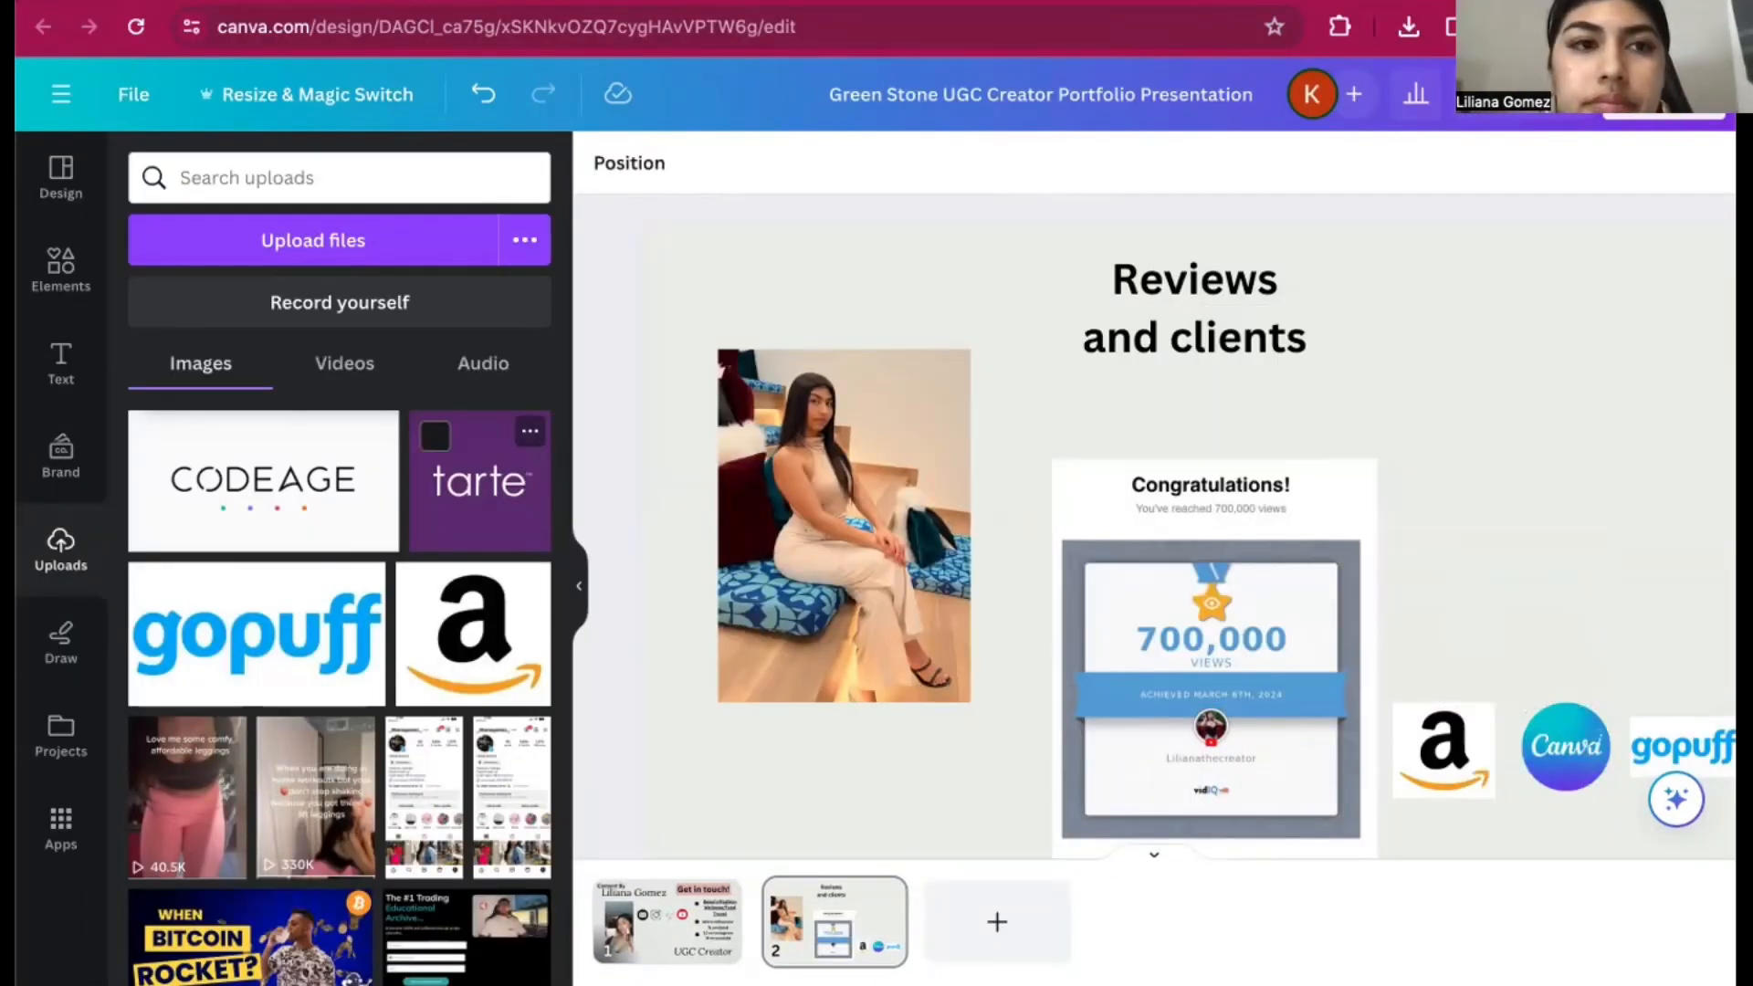
pyautogui.click(479, 481)
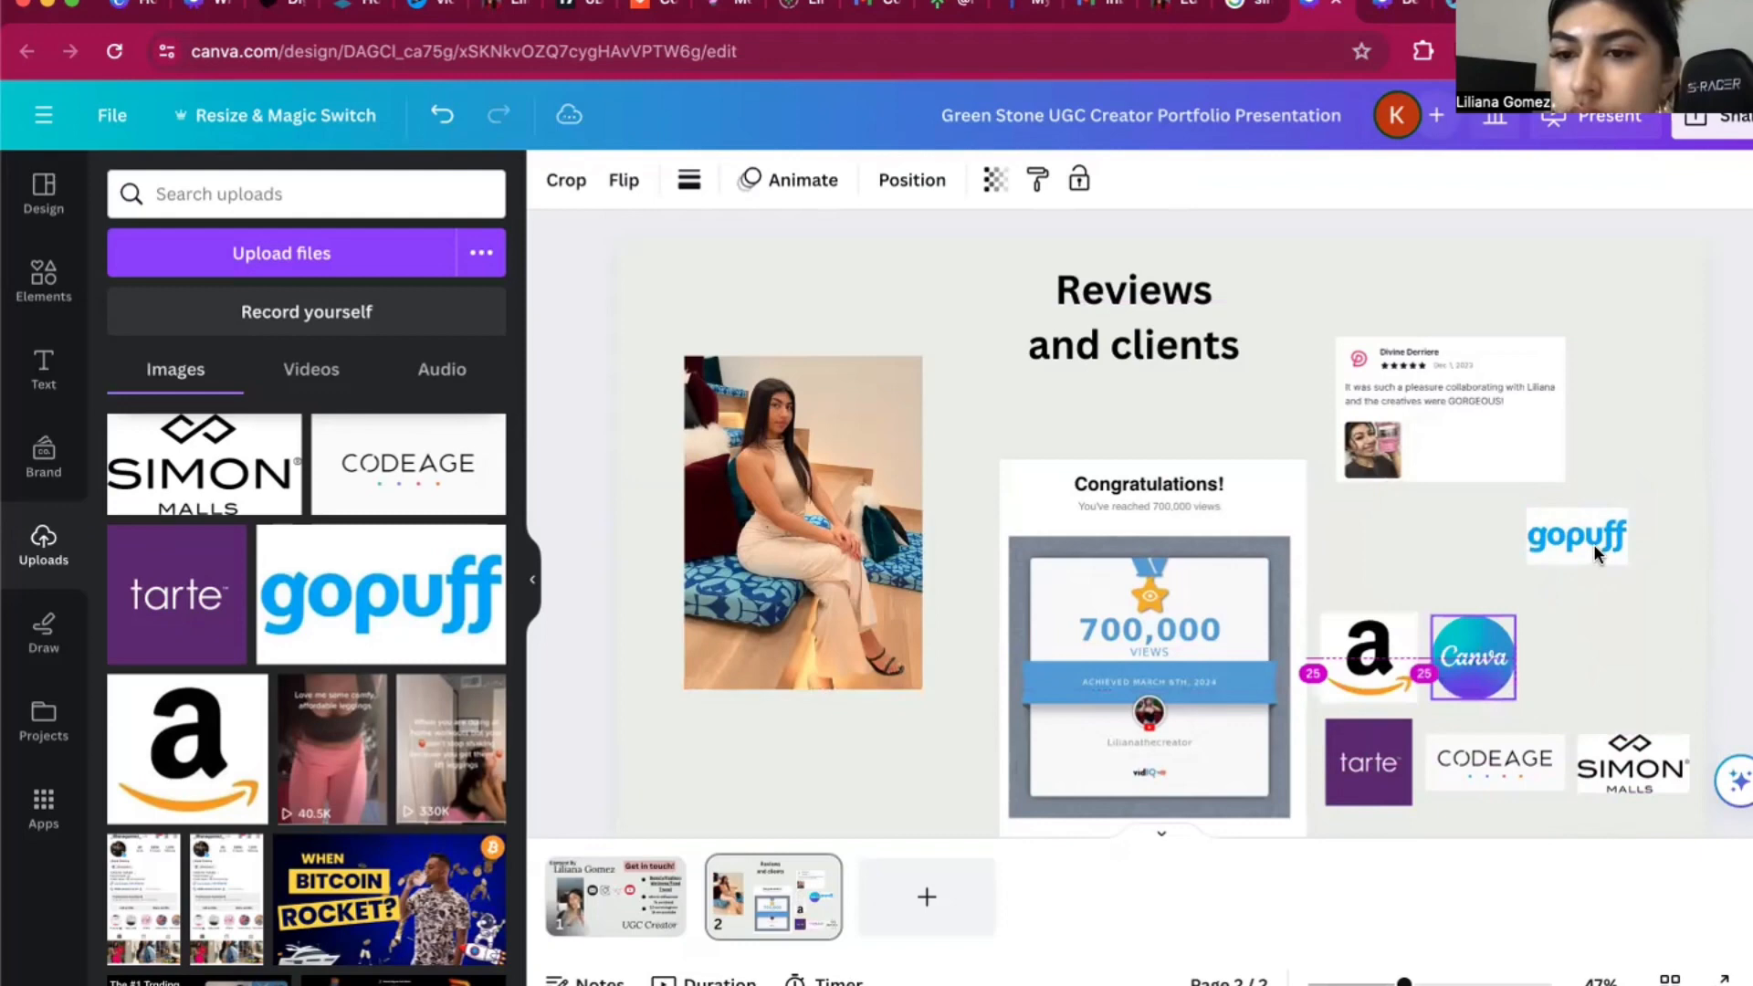
pyautogui.moveTo(1595, 555); pyautogui.dragTo(1620, 660)
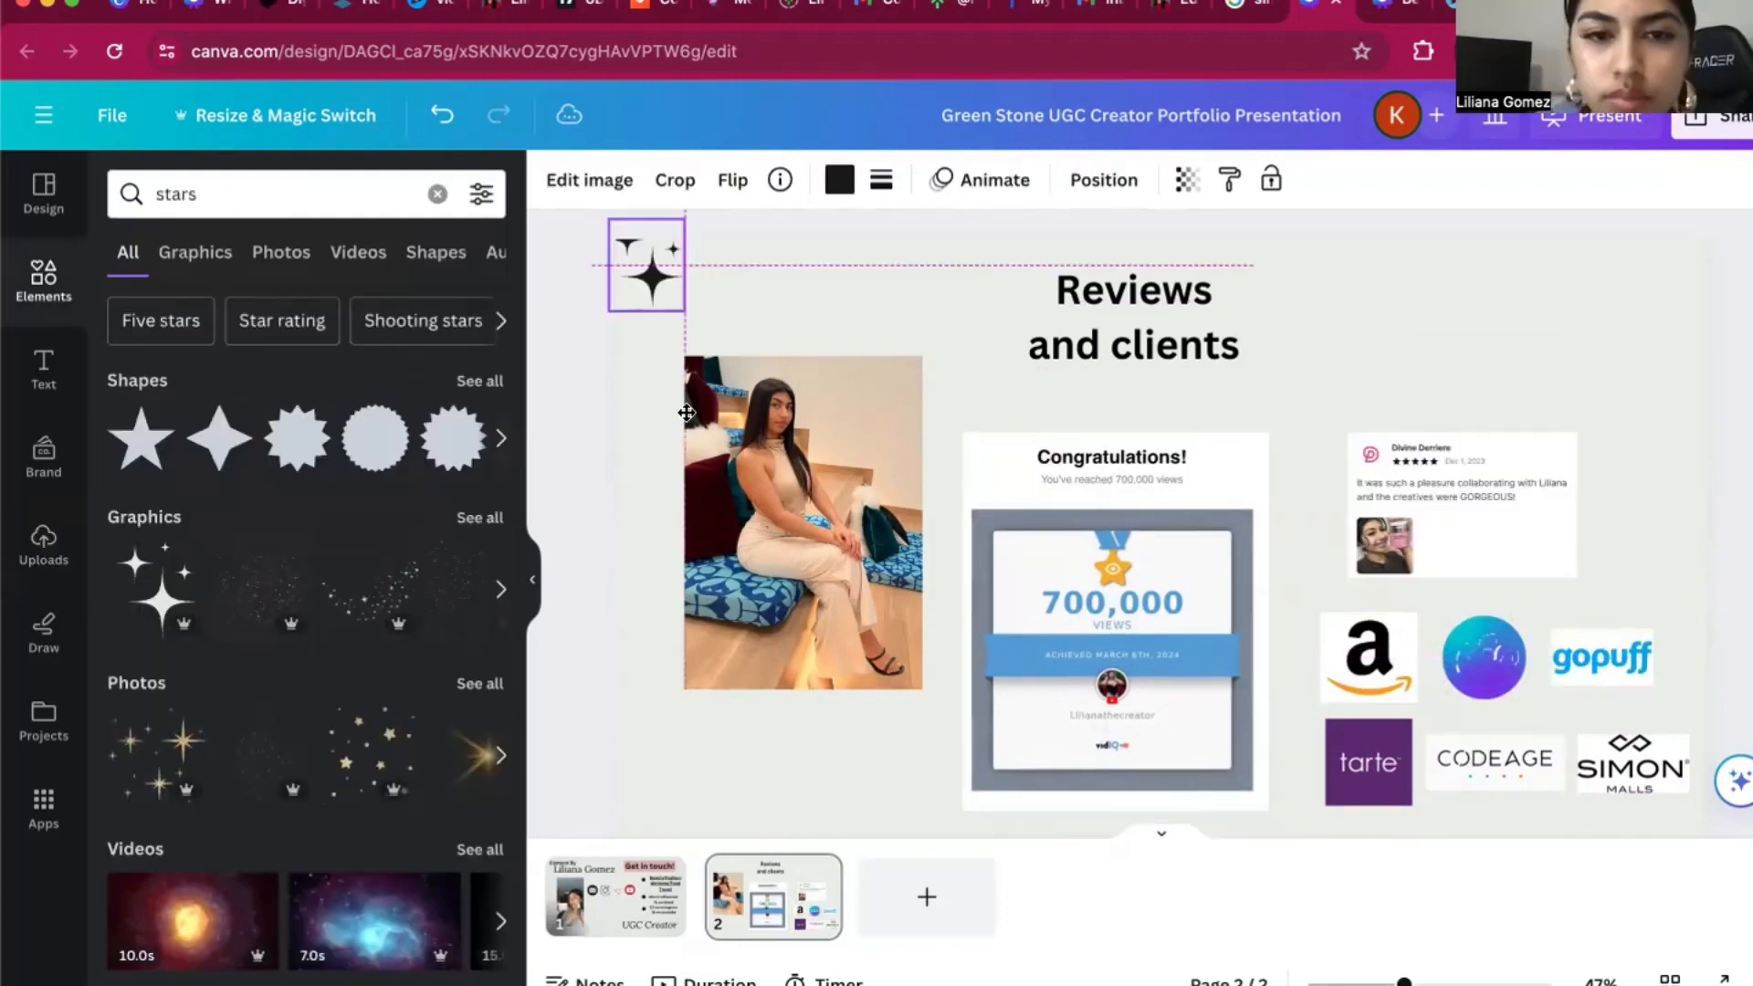
# Position the black sparkle stars graphic in the upper-left corner of page 2, above the seated photo.
pyautogui.moveTo(646, 265); pyautogui.dragTo(663, 309)
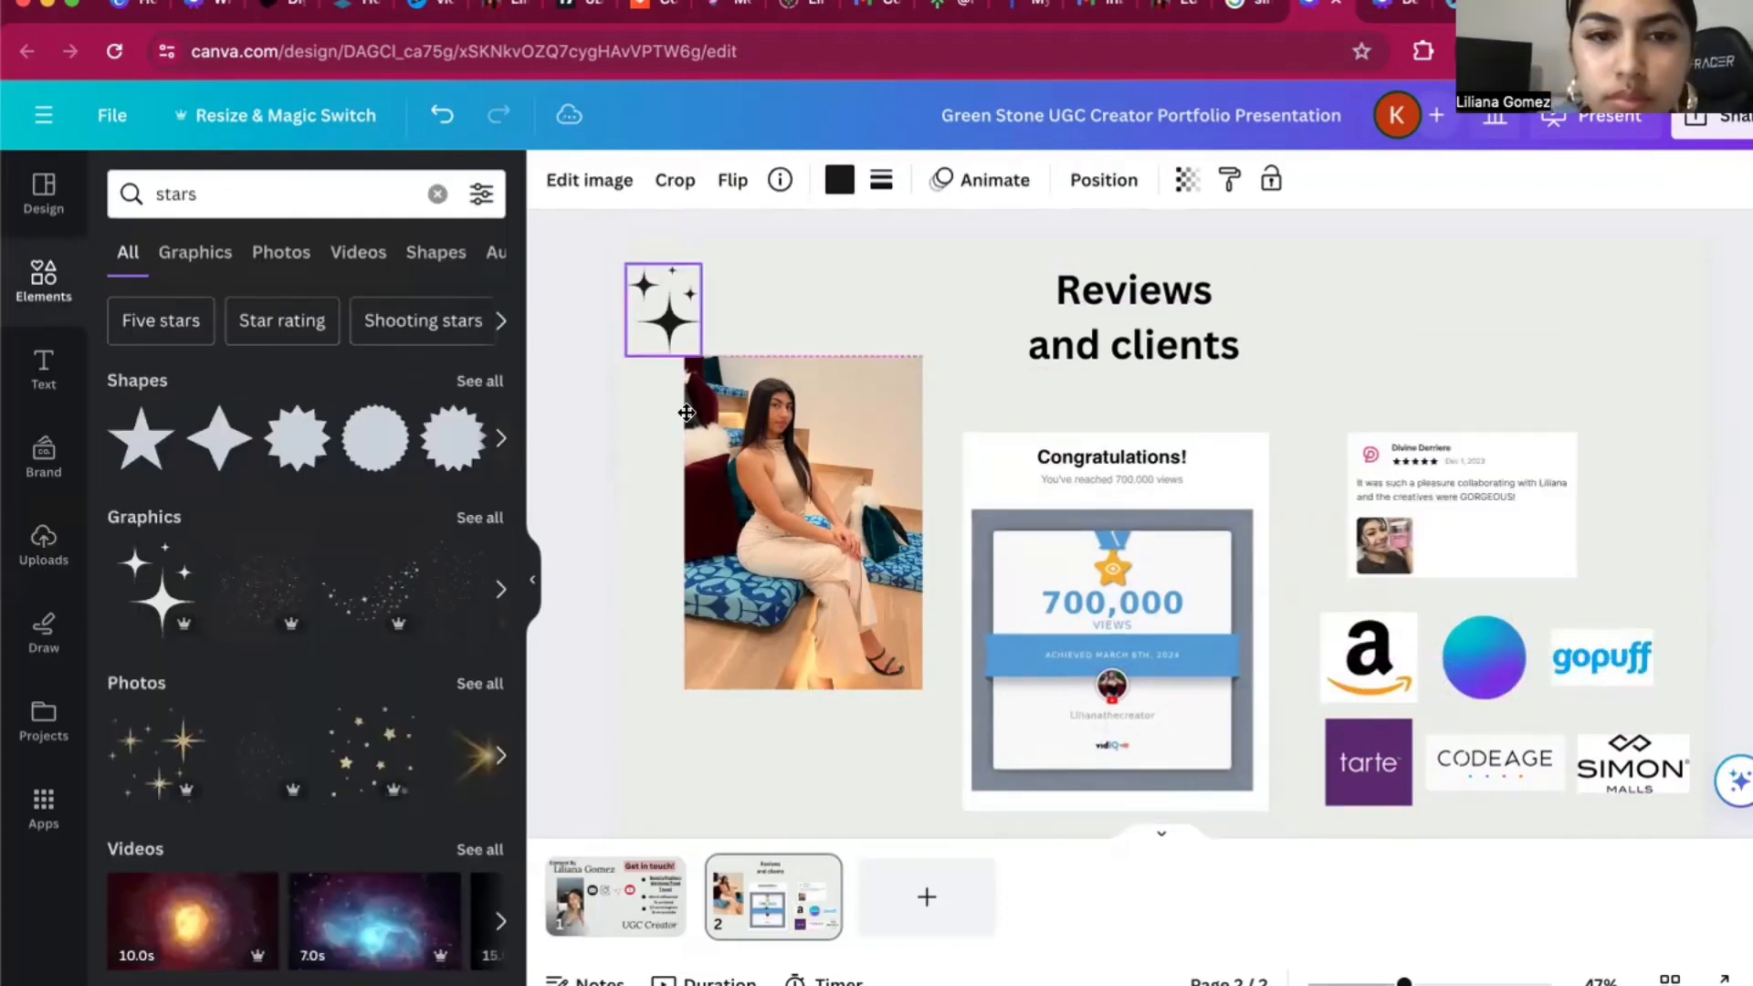
pyautogui.click(584, 430)
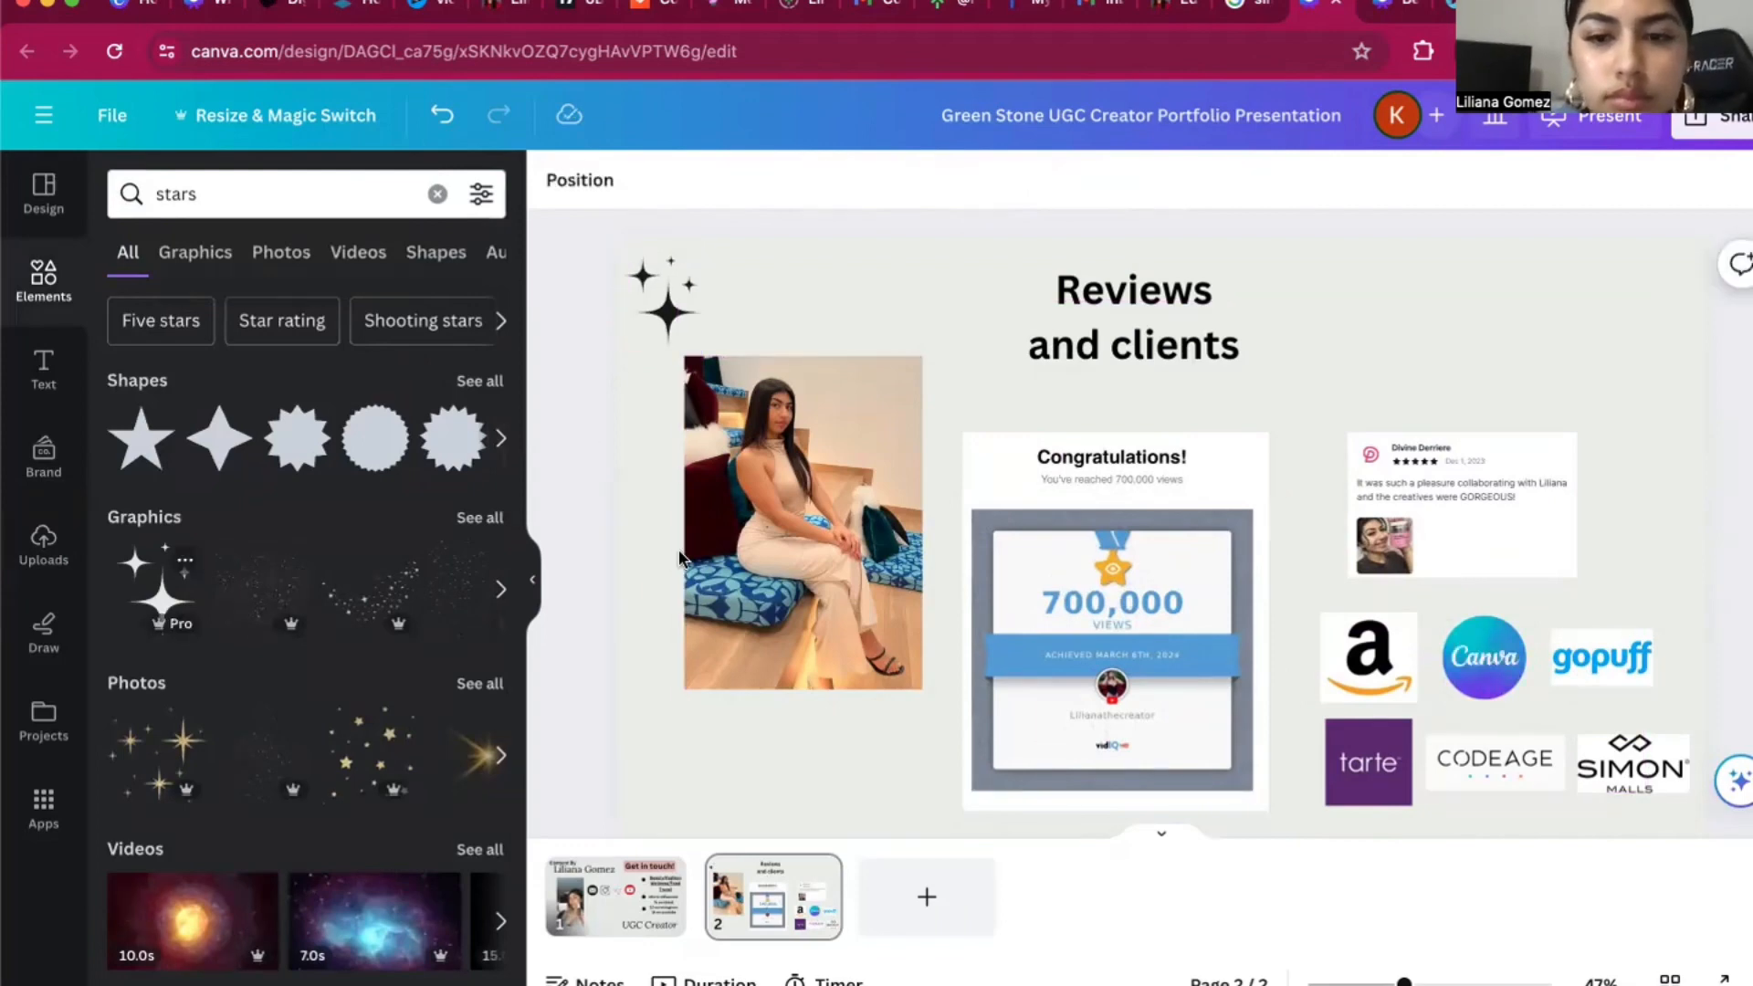
pyautogui.click(162, 586)
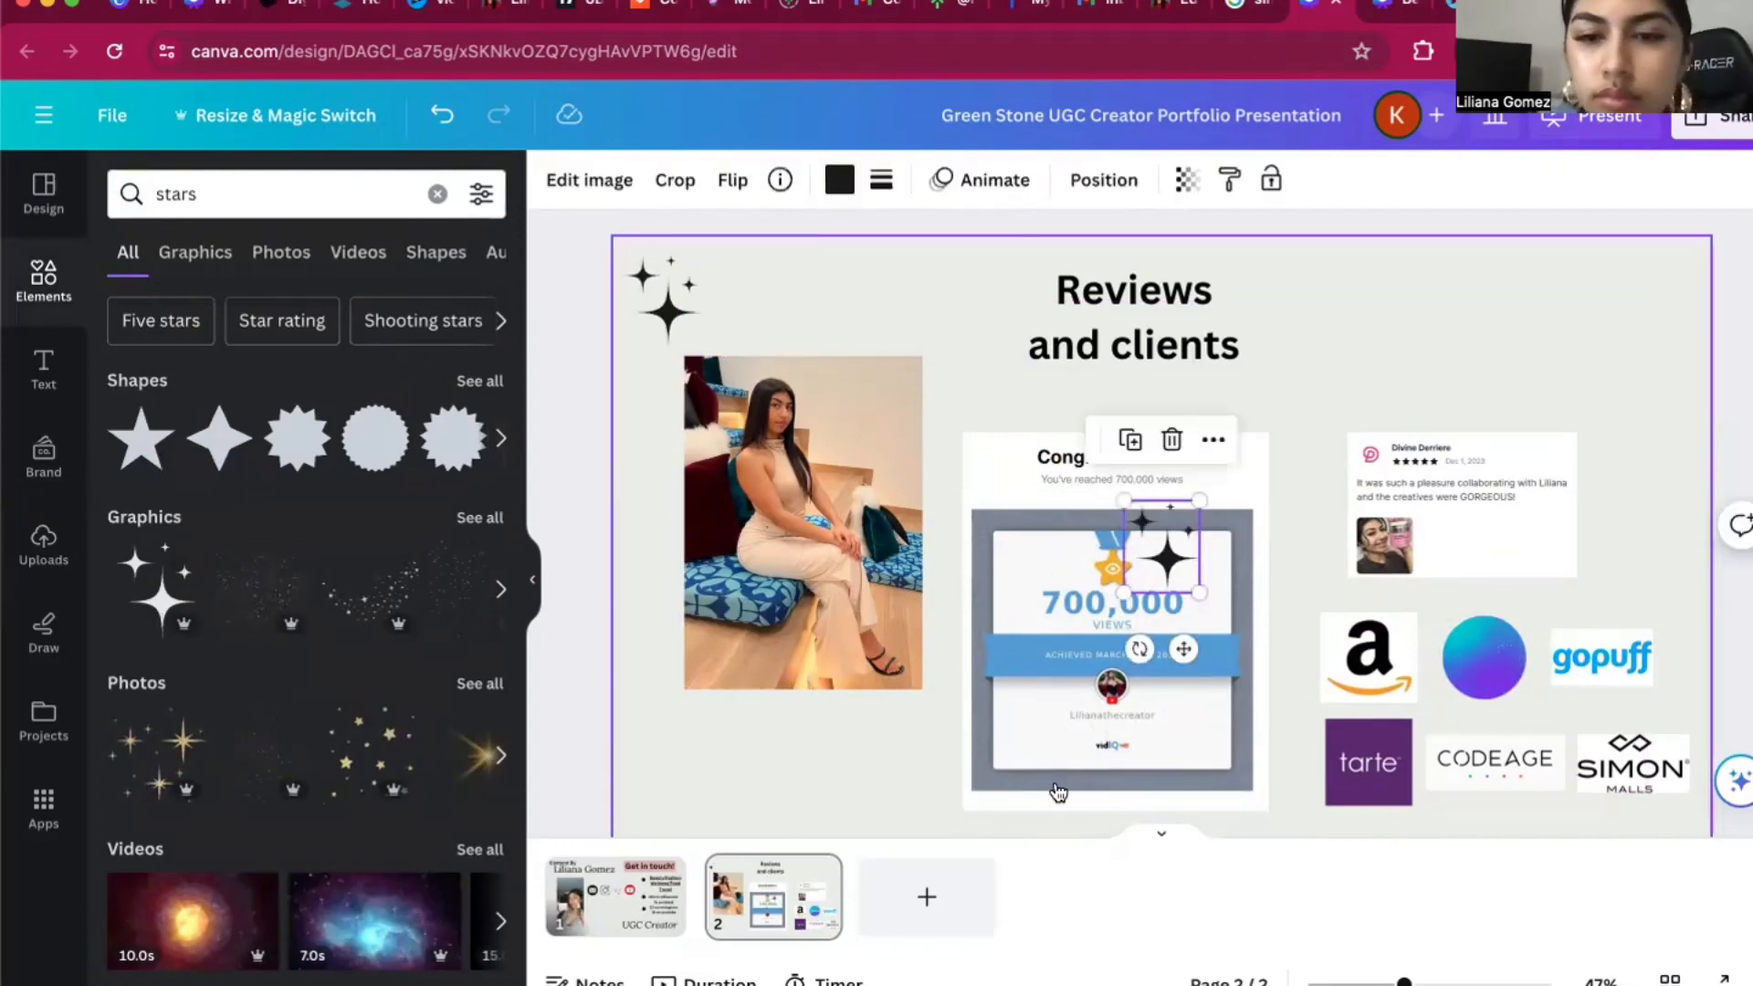
pyautogui.press('Delete')
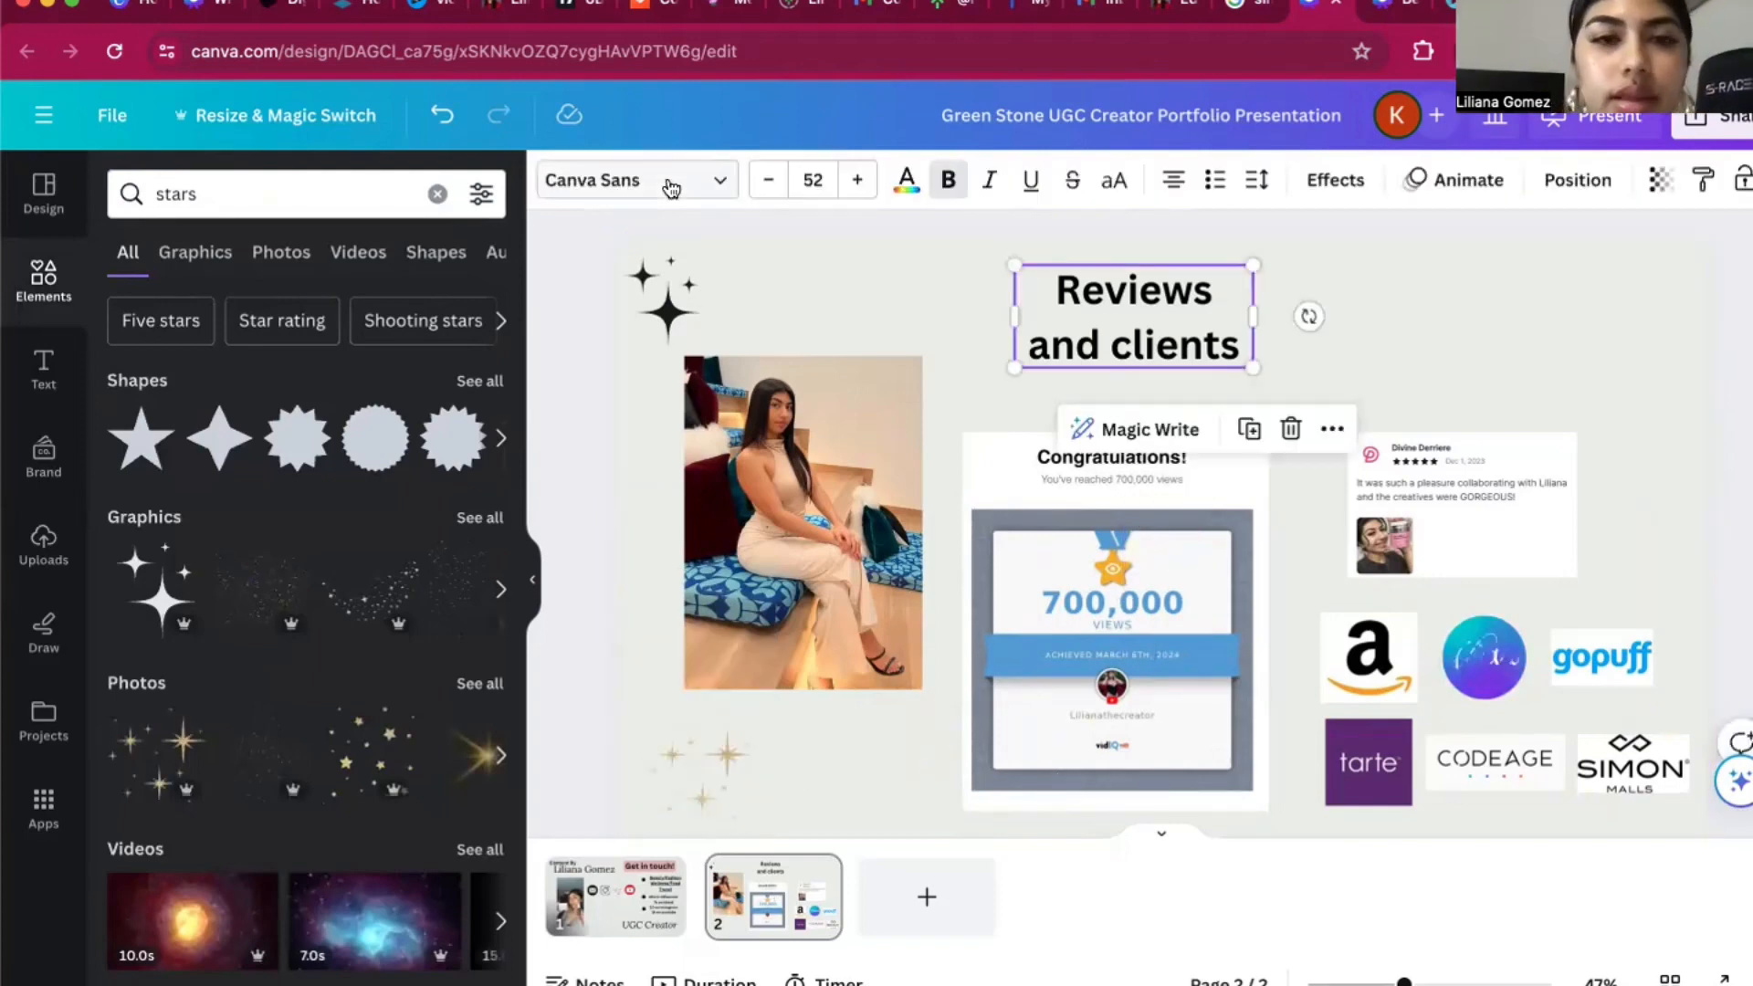
# Set the "Reviews and clients" heading in The Breaks Script, enlarge it to about size 68, and center it at the page's top.
pyautogui.click(671, 187)
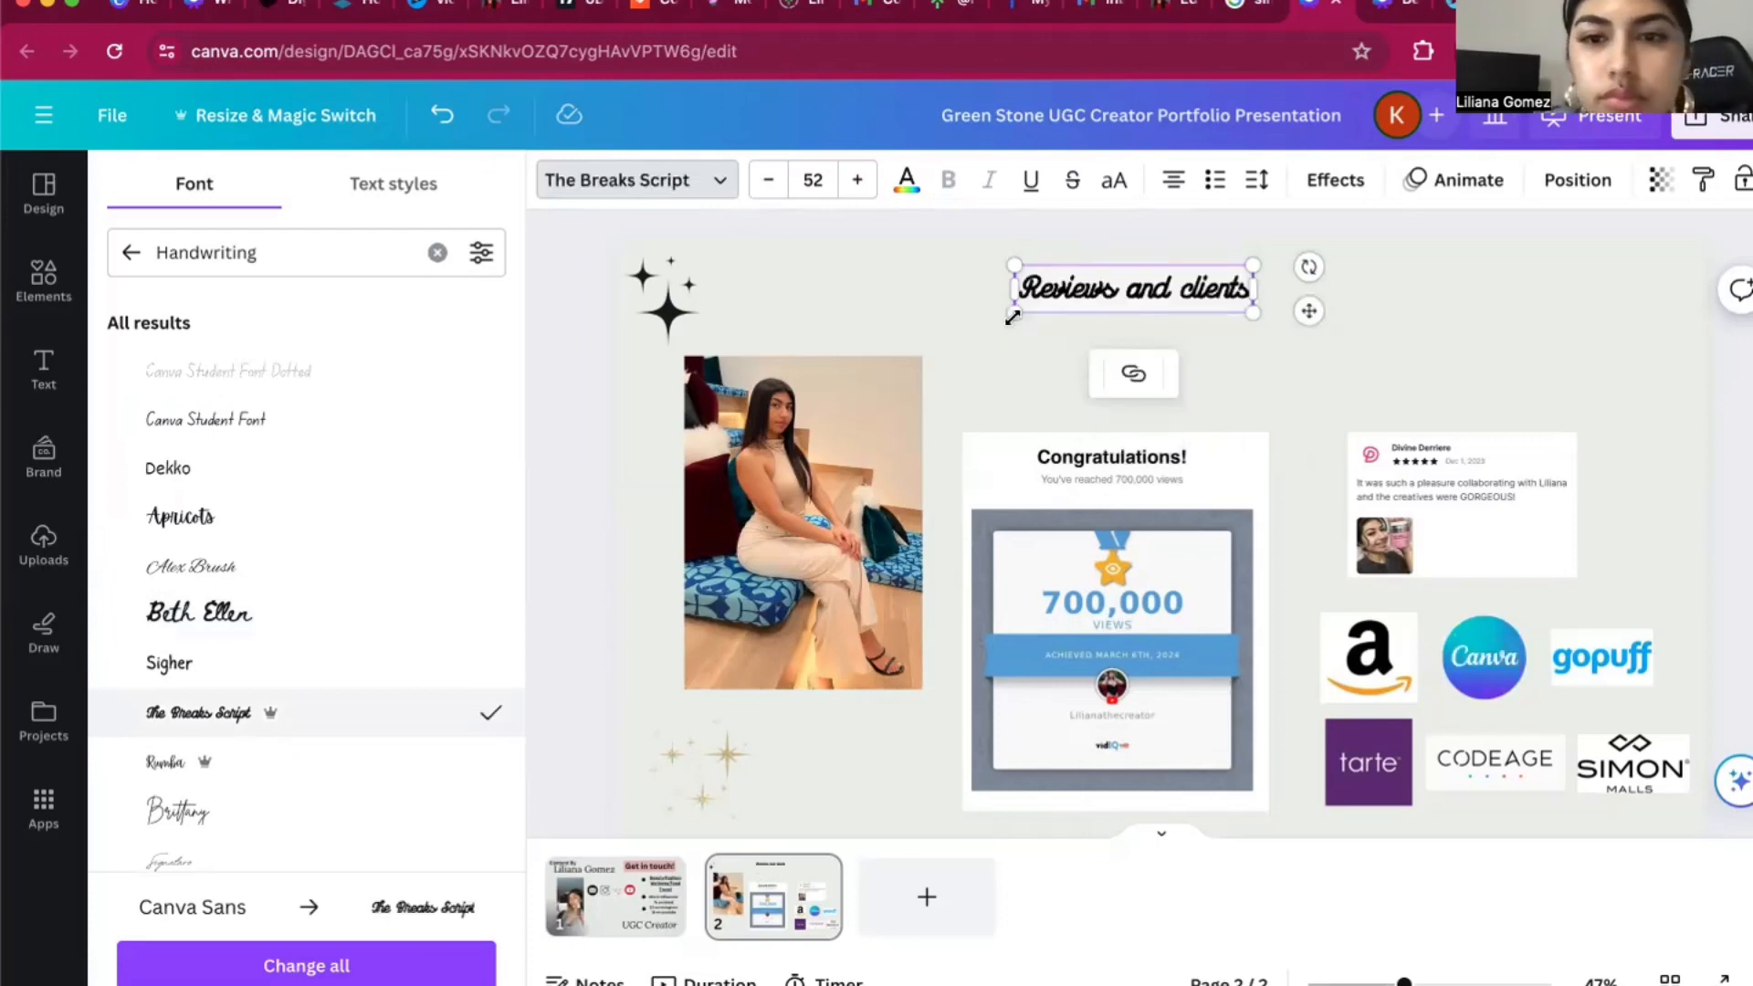
pyautogui.moveTo(1014, 313); pyautogui.dragTo(947, 369)
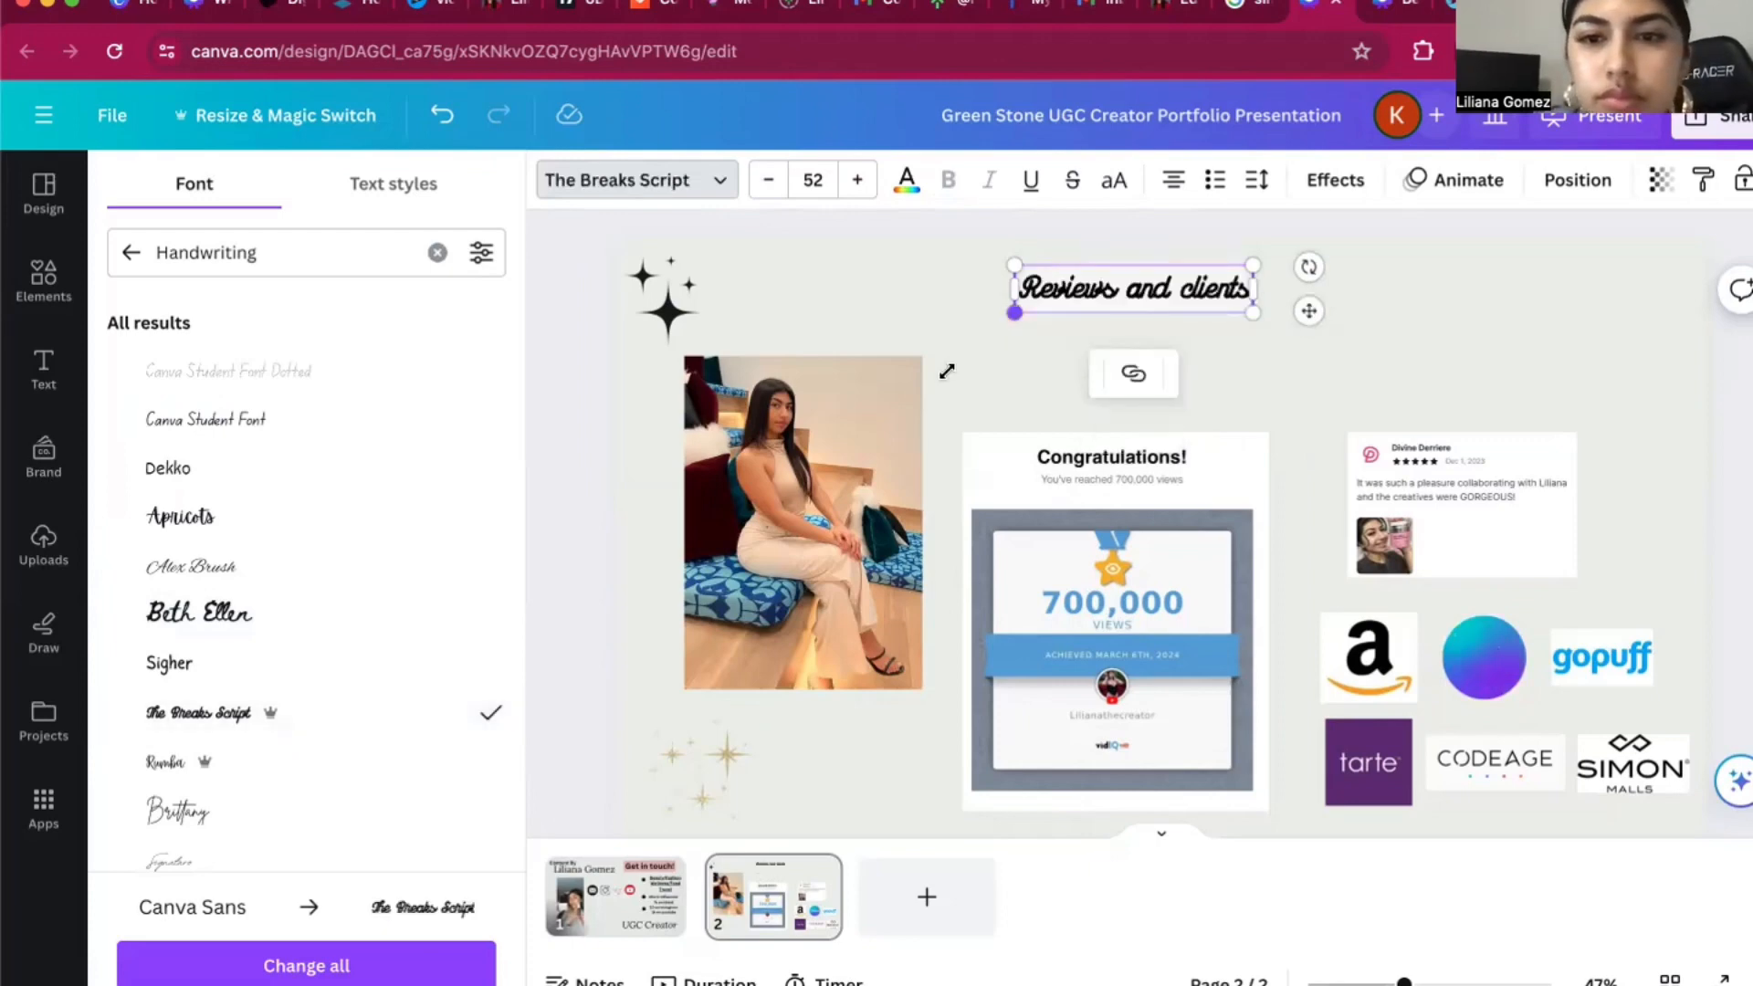
pyautogui.click(1246, 394)
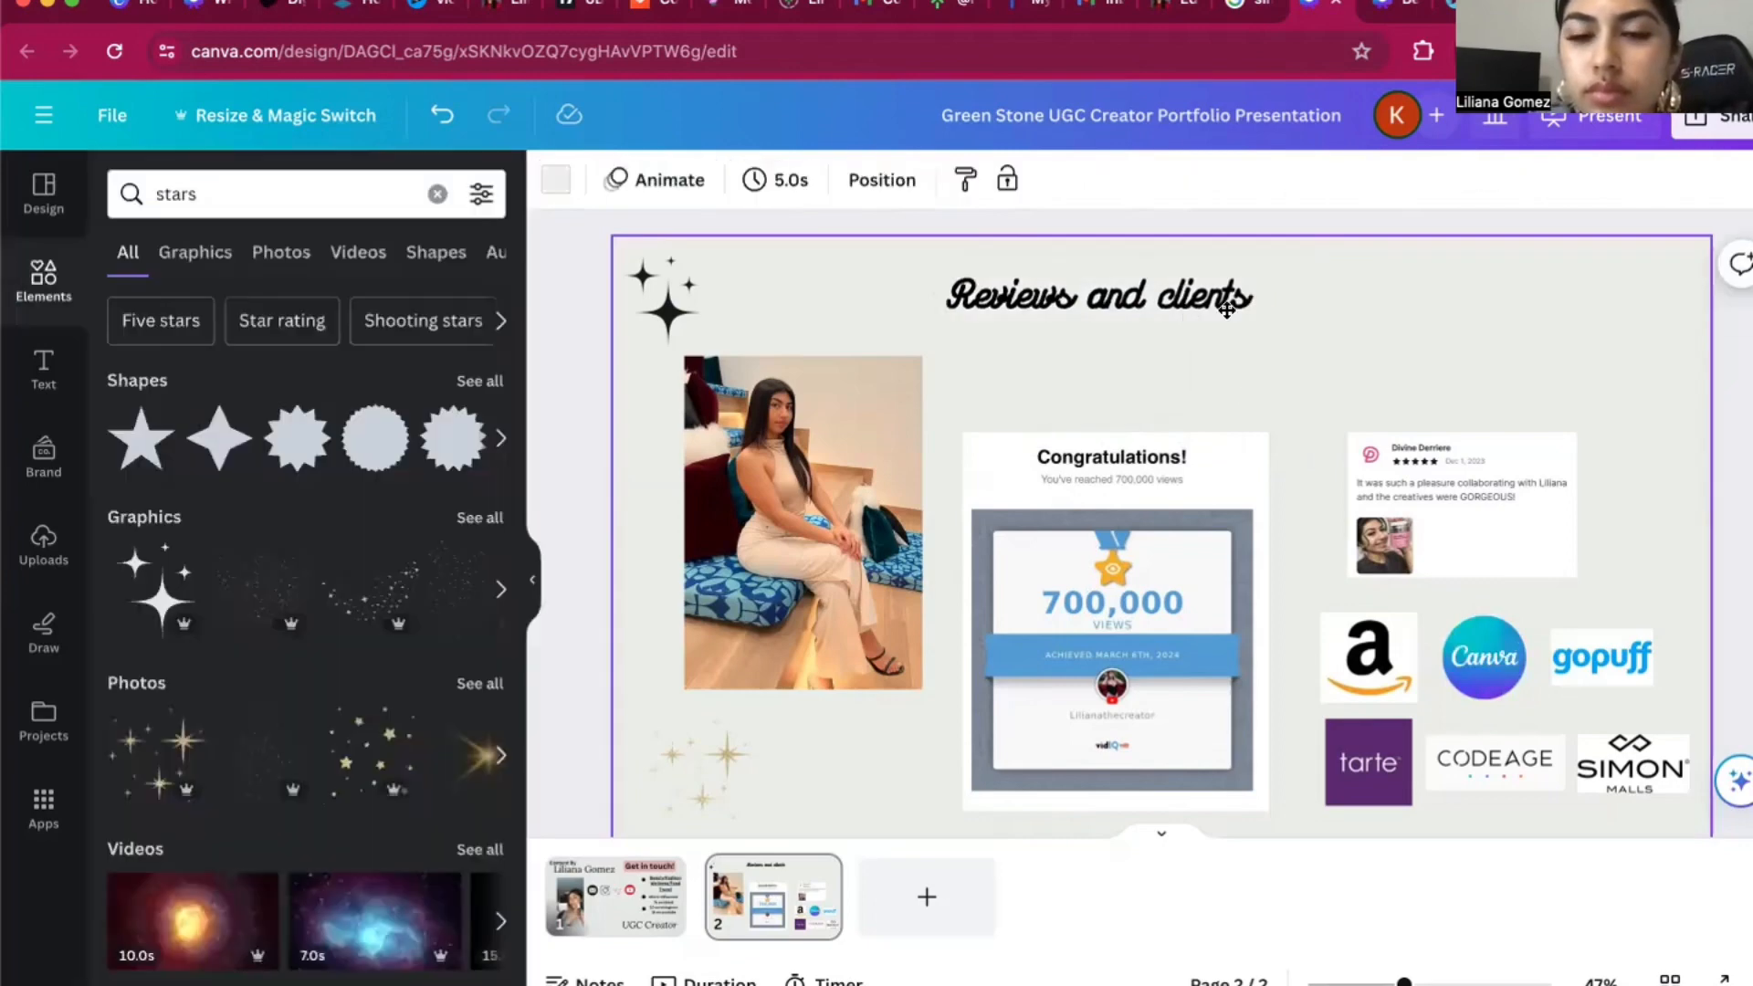
pyautogui.click(1221, 311)
pyautogui.moveTo(1221, 311); pyautogui.dragTo(1215, 310)
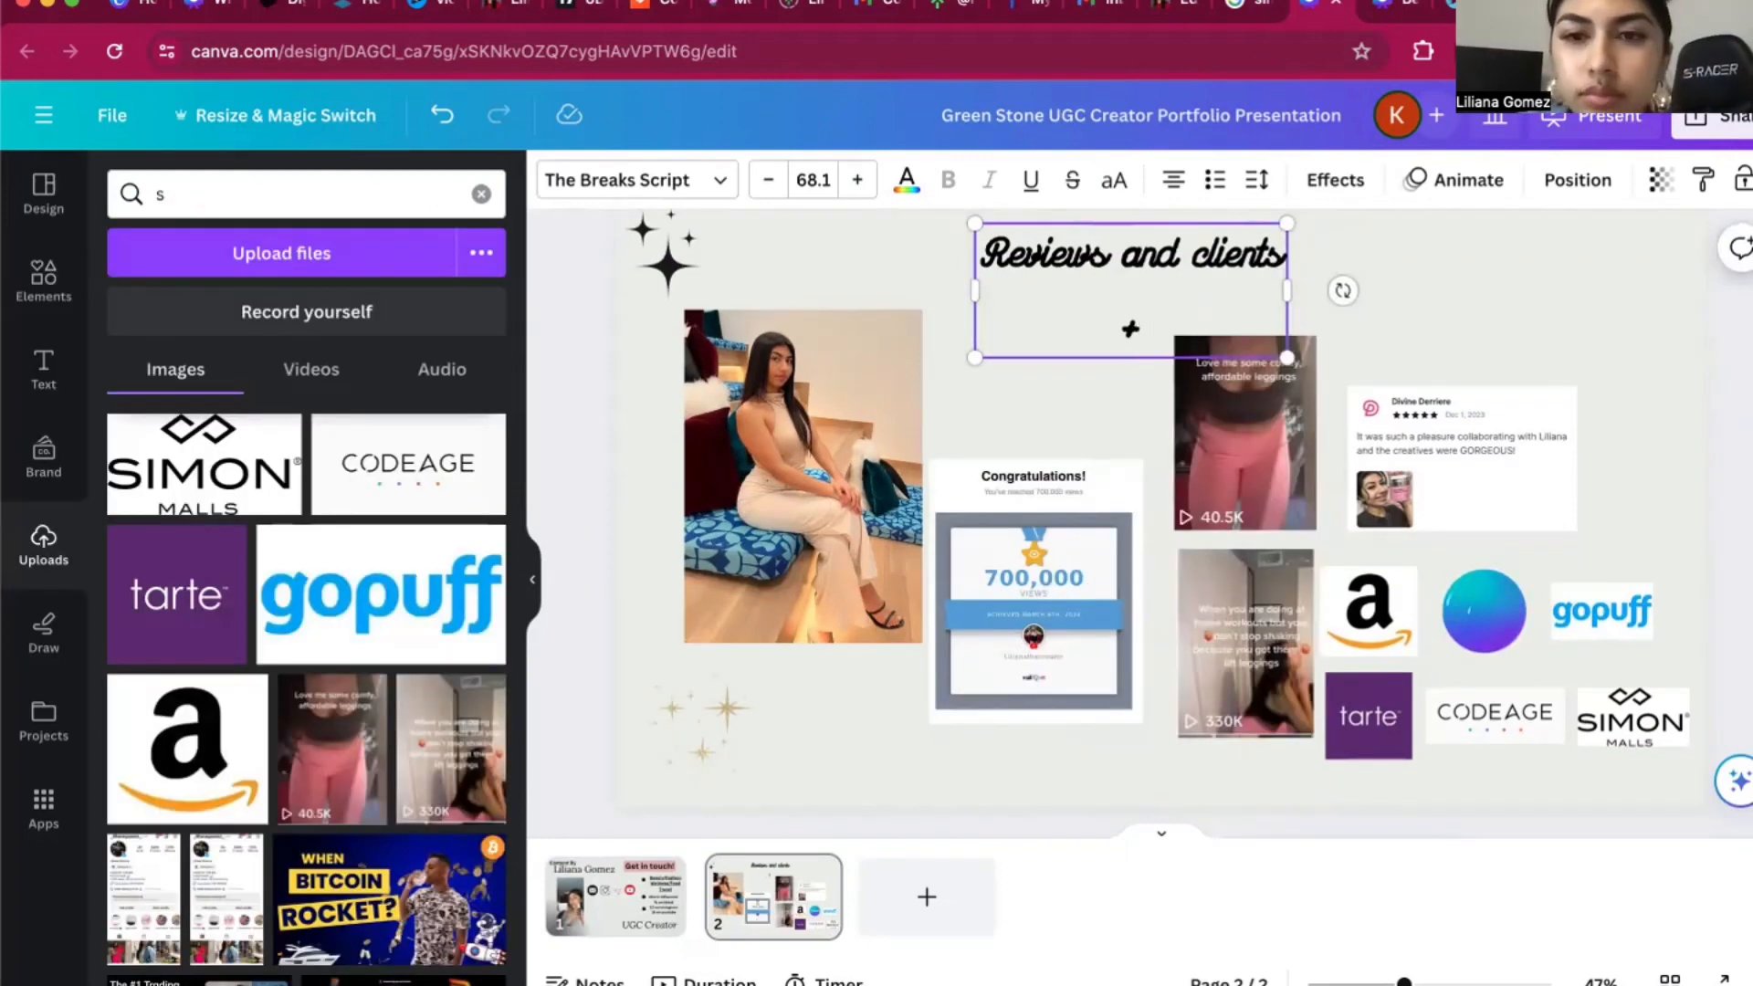
# Extend the page 2 heading with "+ Organic Views" after "Reviews and clients".
pyautogui.write('+ org')
pyautogui.press('BackSpace')
pyautogui.press('BackSpace')
pyautogui.press('BackSpace')
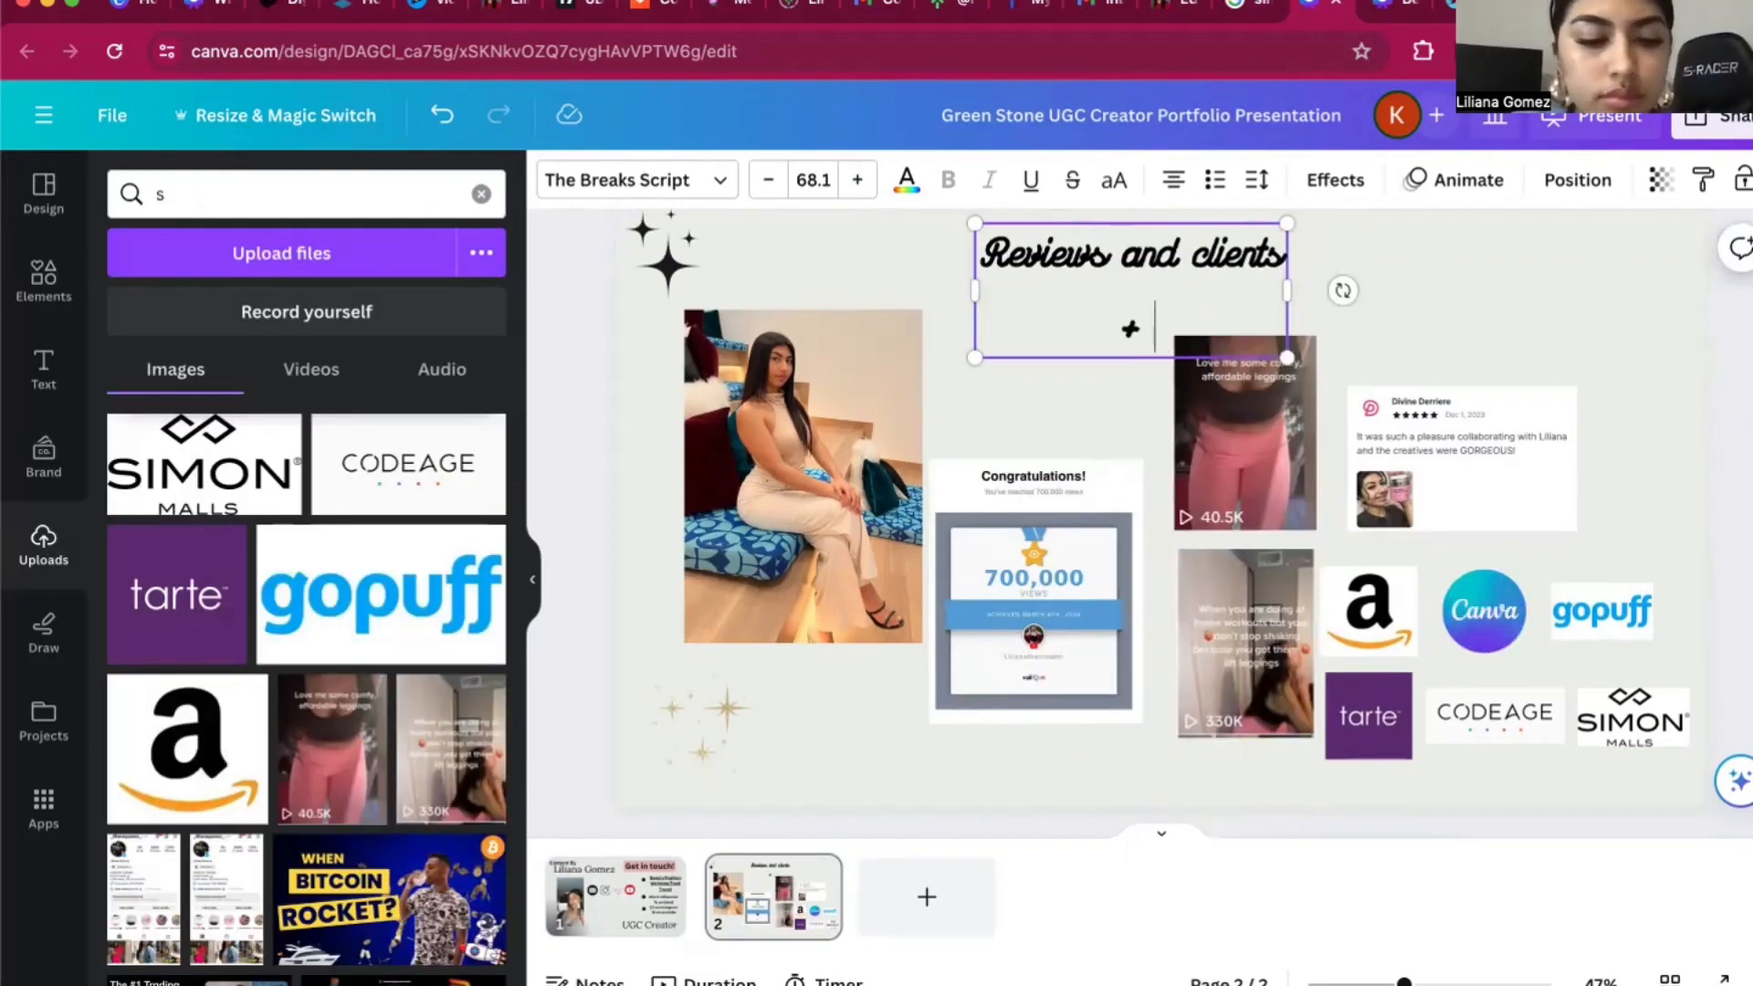
pyautogui.write('Organi')
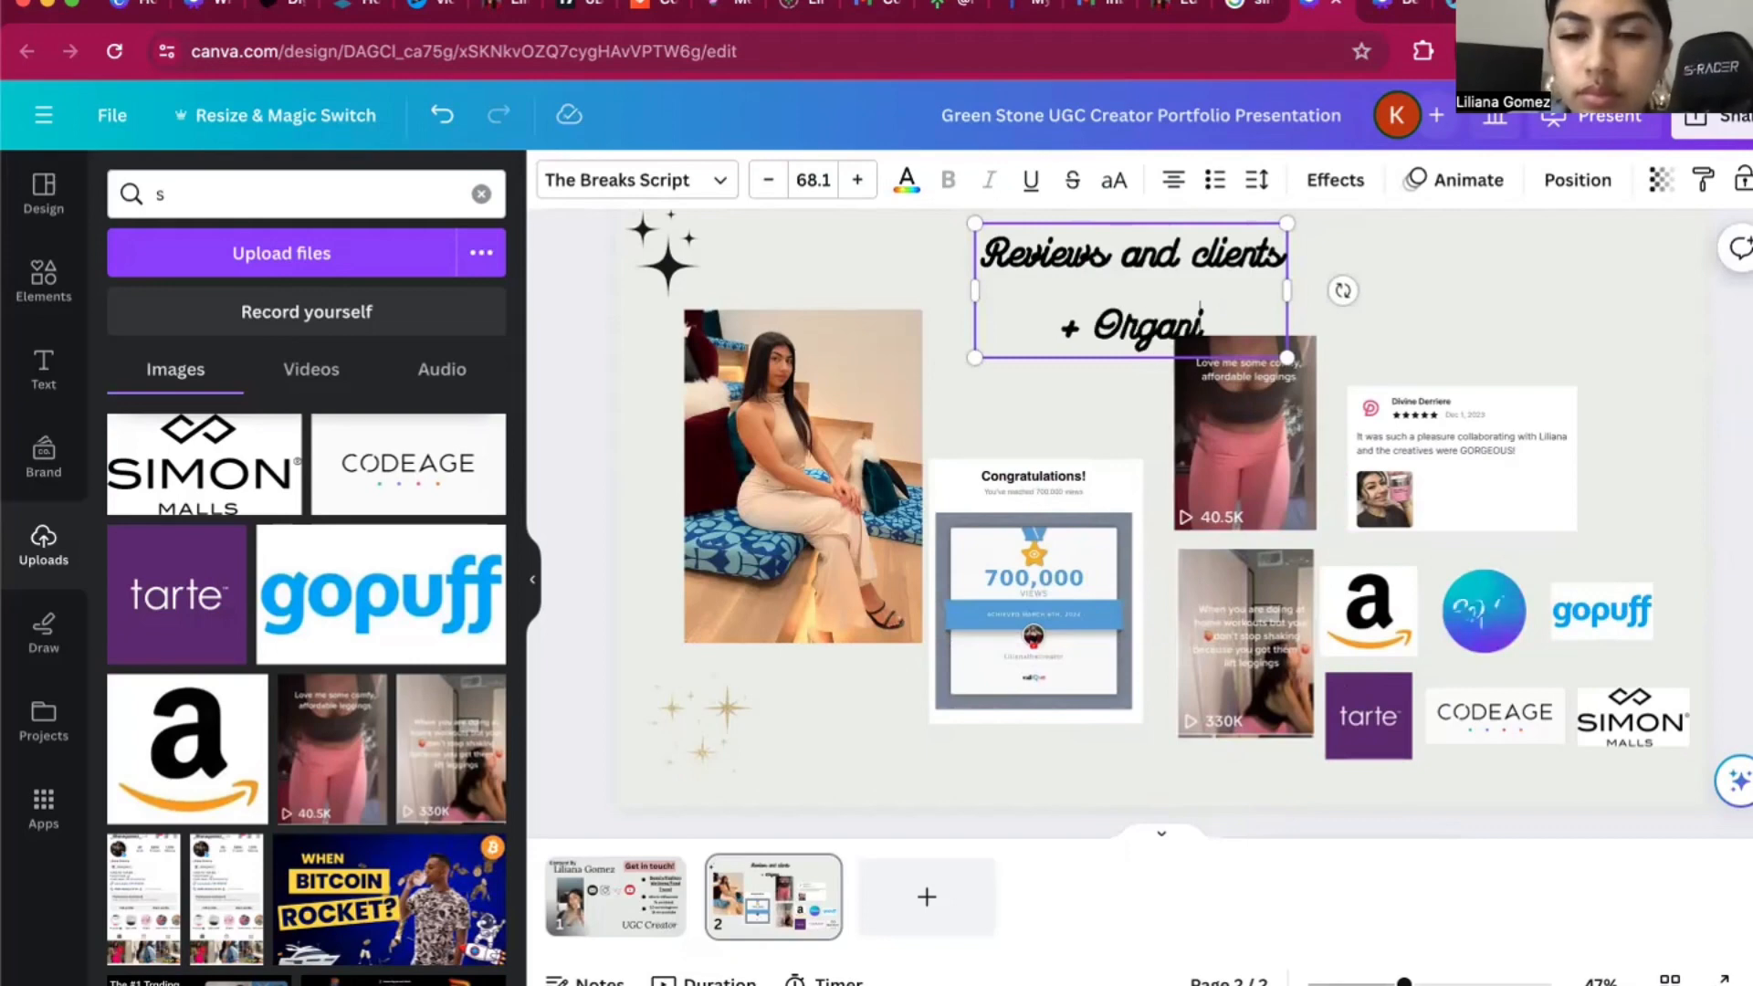
pyautogui.write('c')
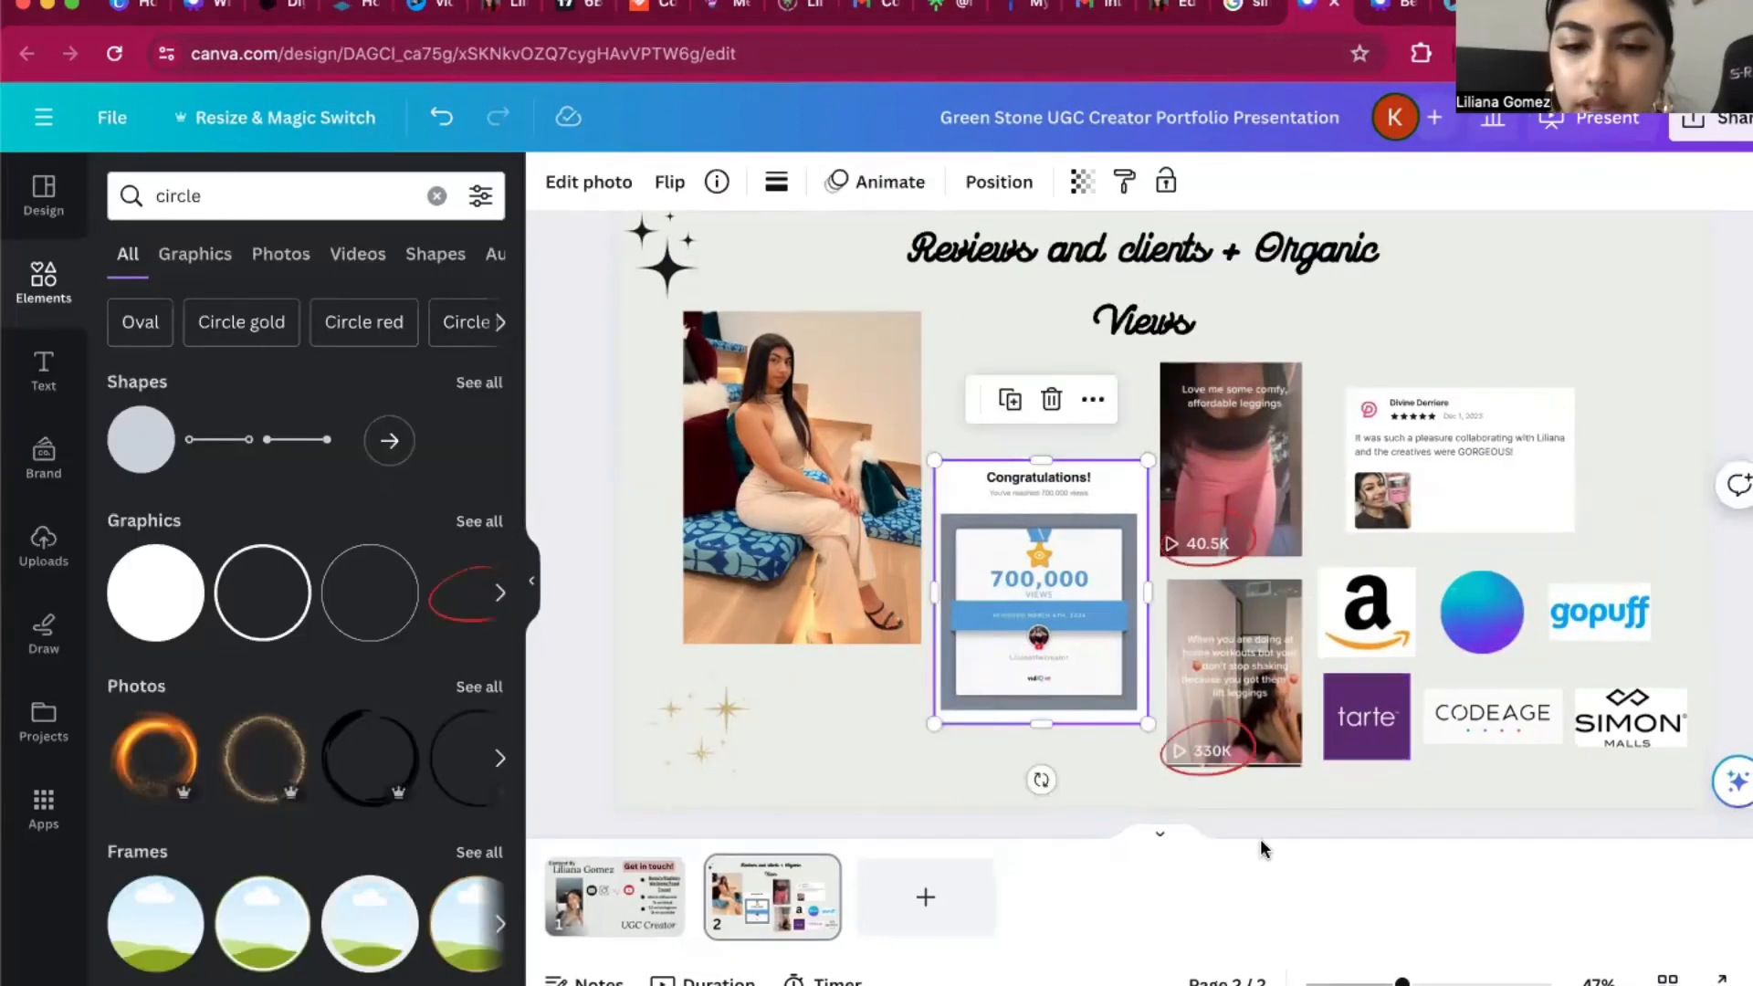
# Add a third page and give it the heading "Skincare Beauty & Fashion".
pyautogui.click(927, 902)
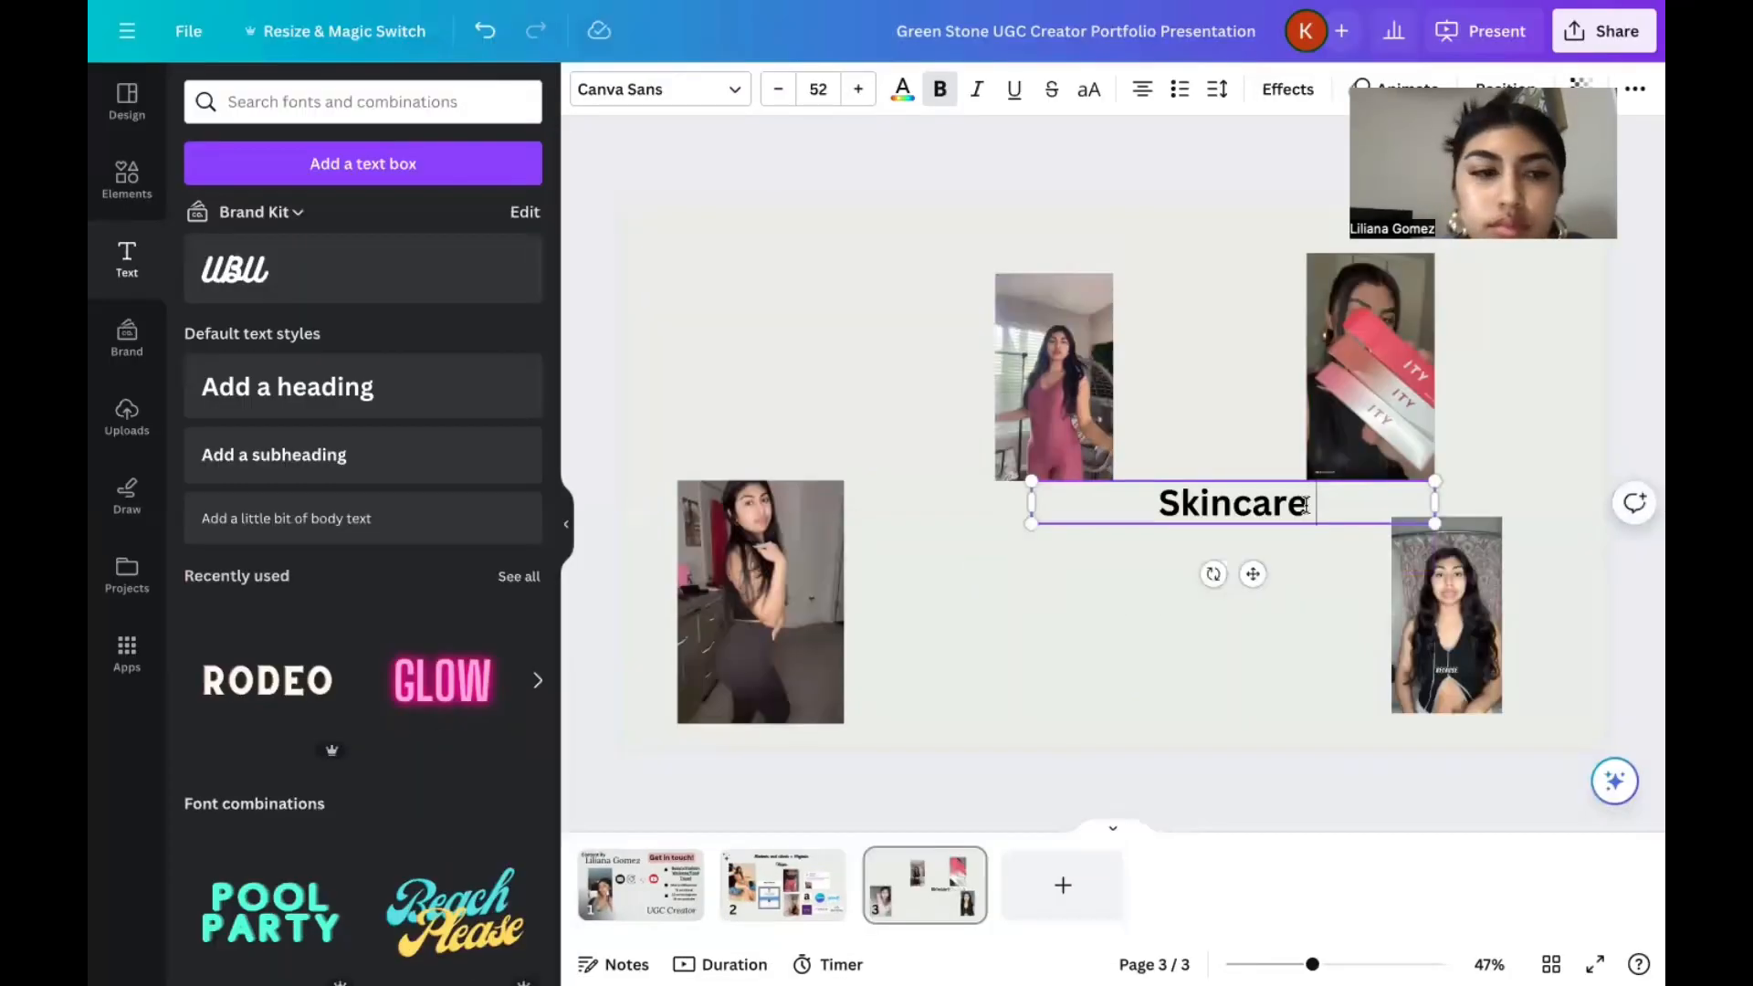
pyautogui.write('Beauty & fASH')
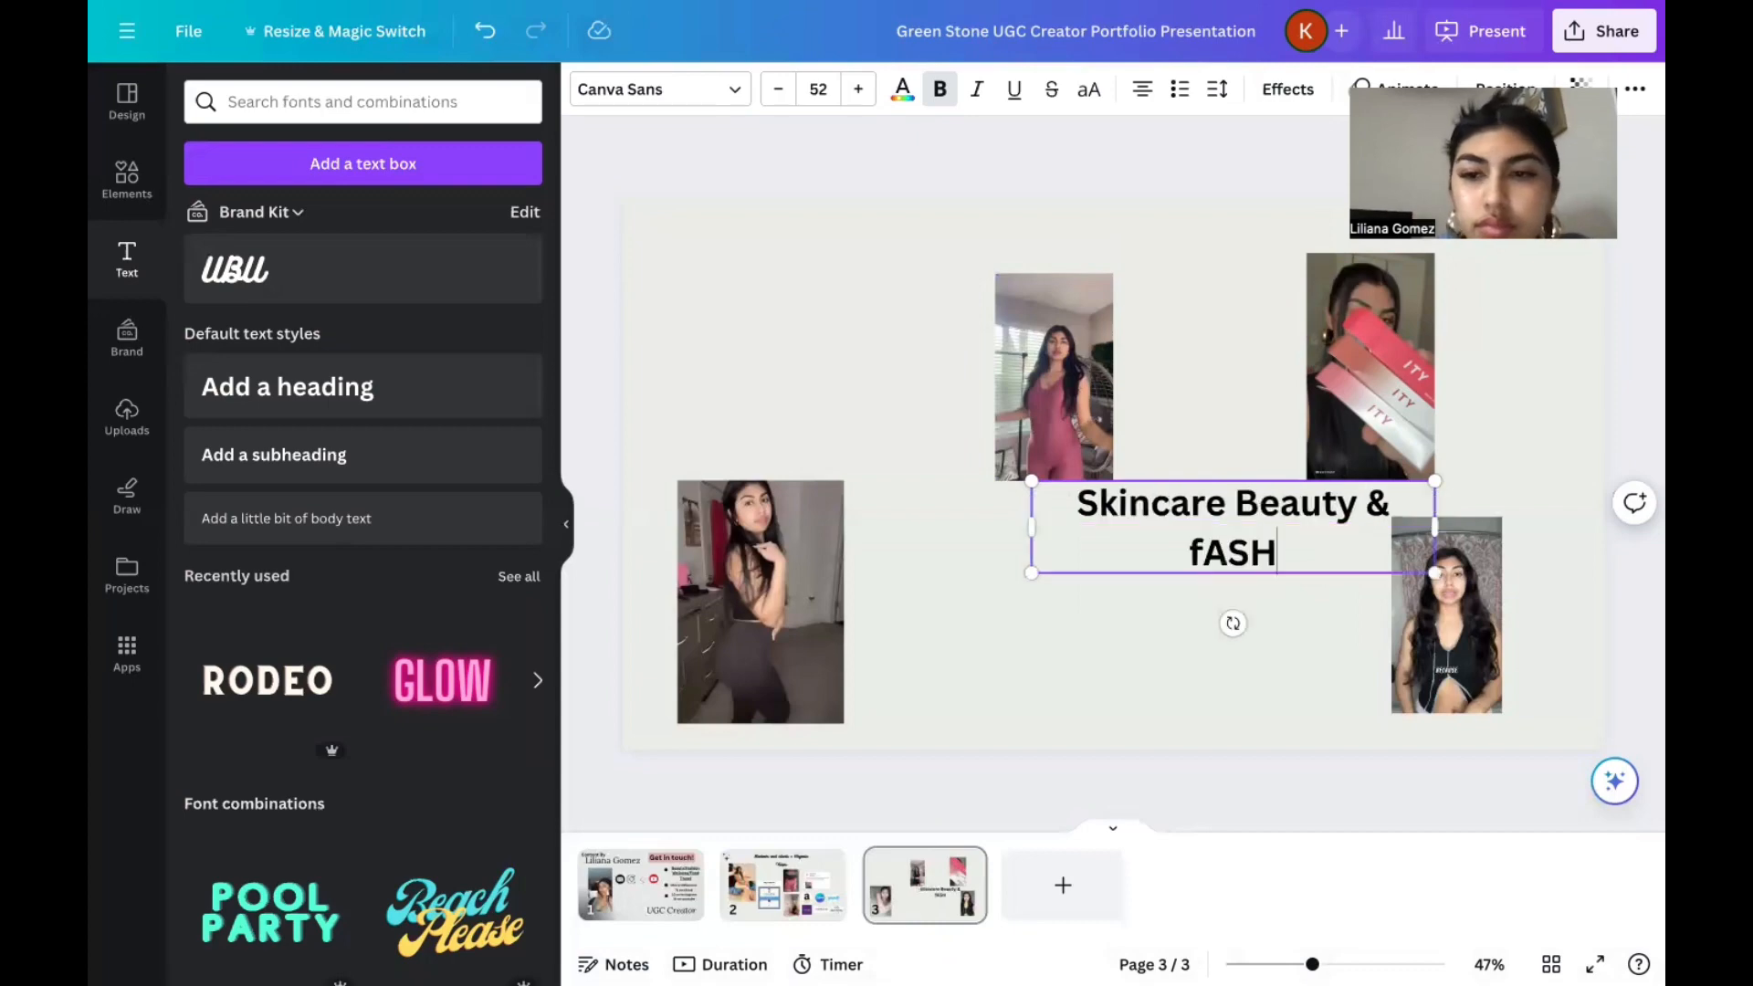
pyautogui.press('BackSpace')
pyautogui.press('BackSpace')
pyautogui.press('BackSpace')
pyautogui.press('BackSpace')
pyautogui.write('Fashi')
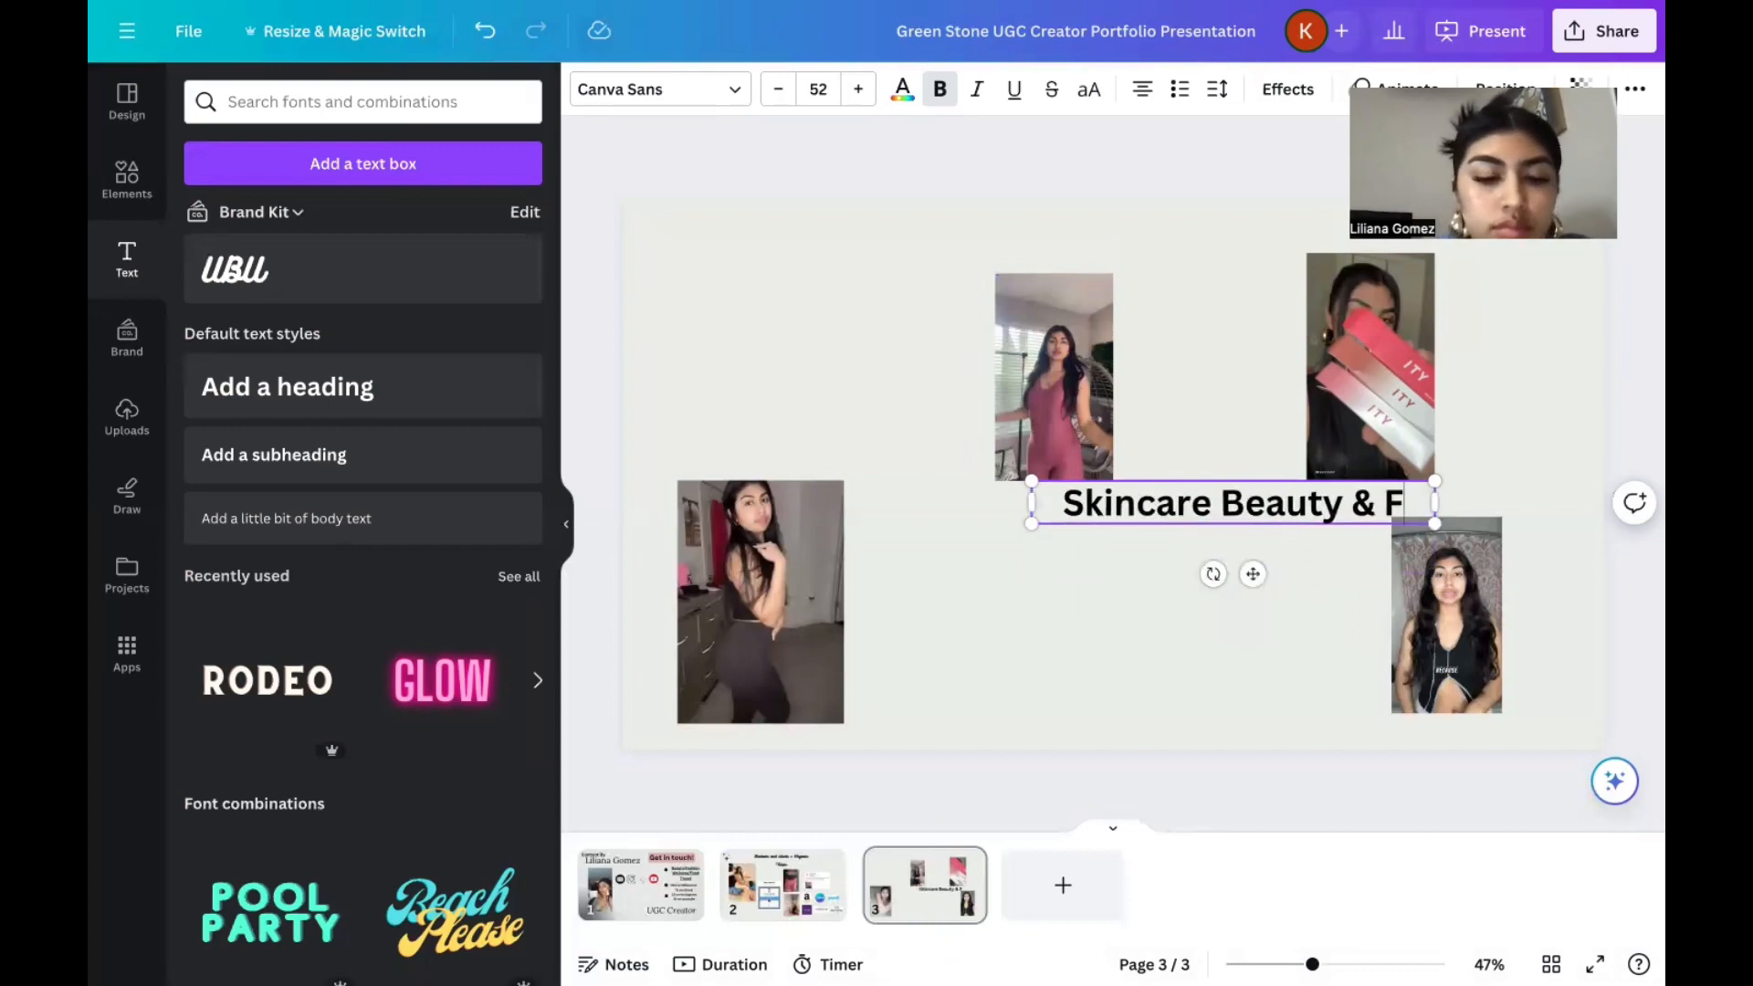
pyautogui.write('on')
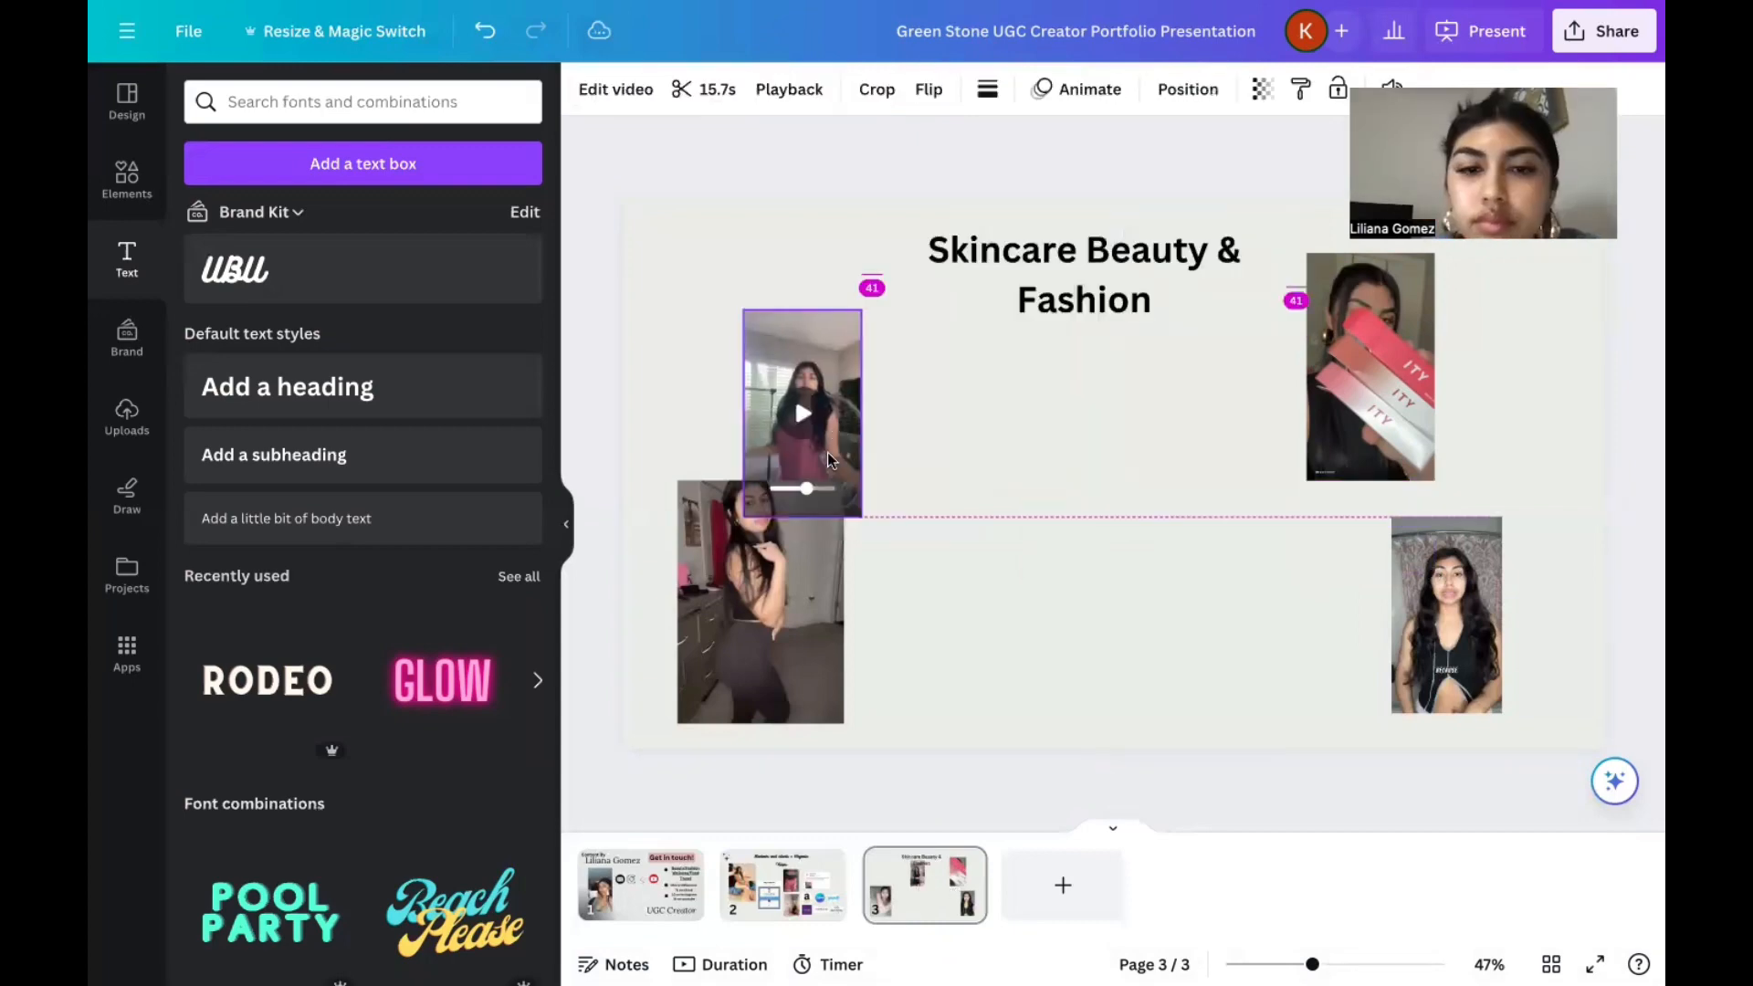
# Move the dark leggings video below the heading and place the black-top video immediately left of the ITY tubes video.
pyautogui.click(764, 632)
pyautogui.moveTo(764, 632); pyautogui.dragTo(1027, 487)
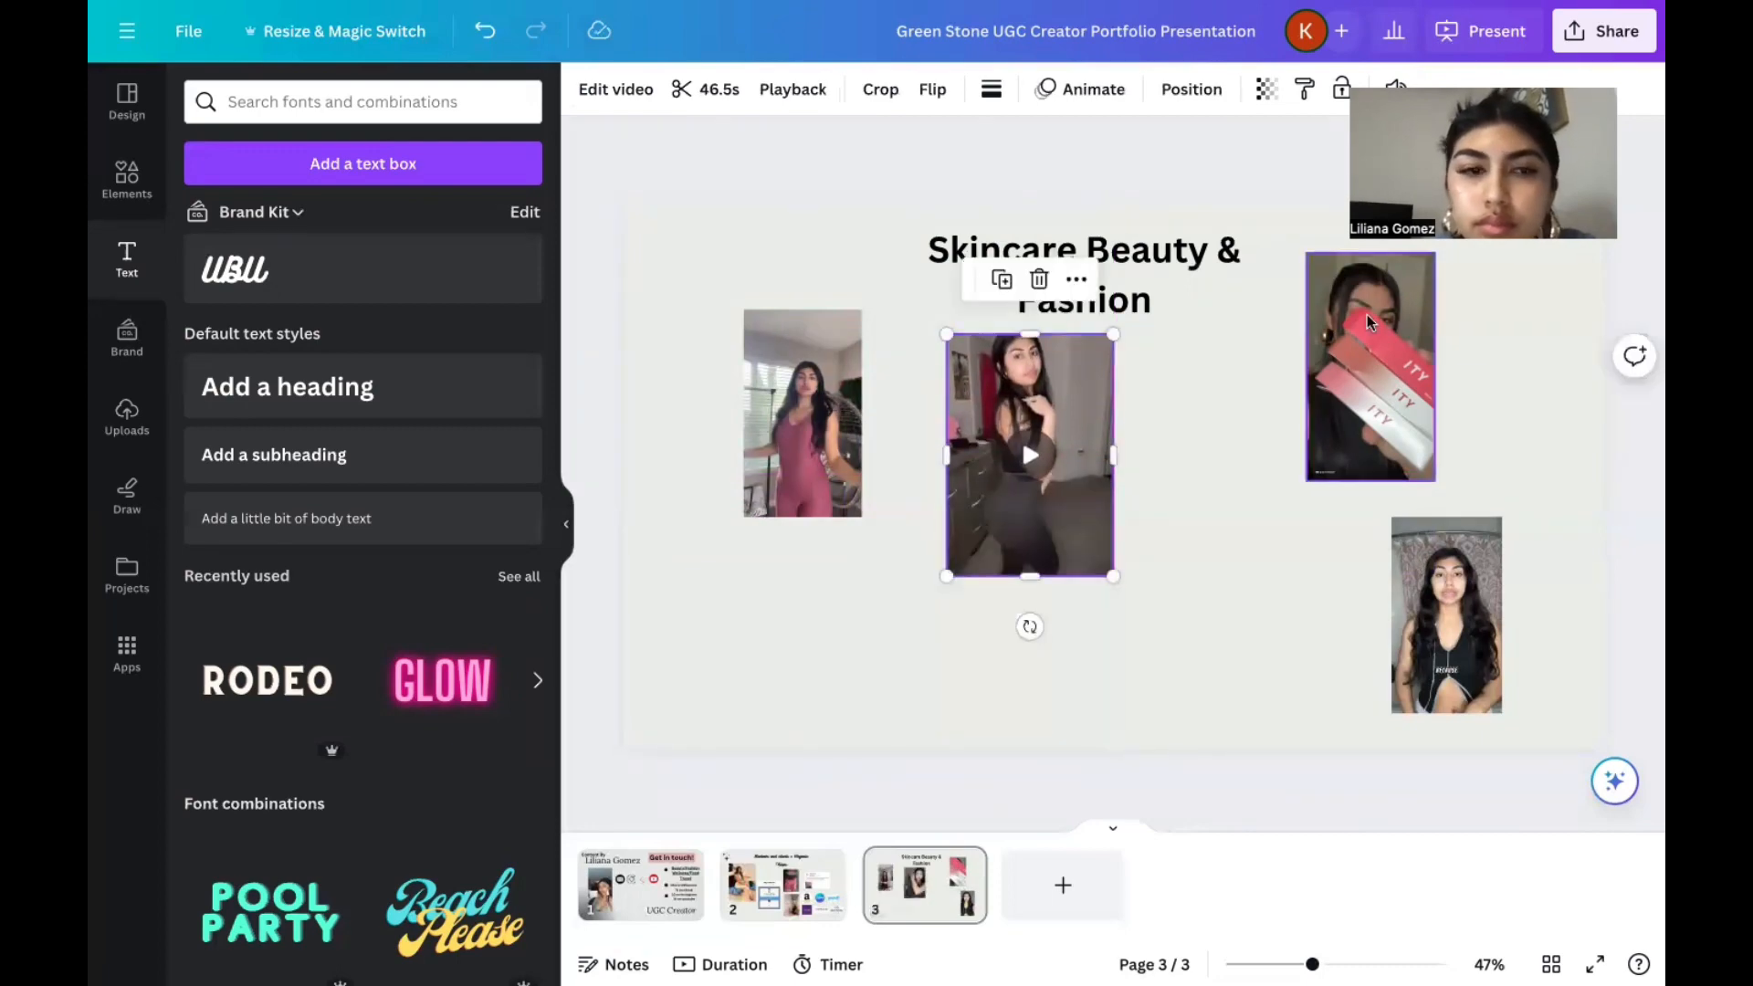
pyautogui.moveTo(1364, 339); pyautogui.dragTo(1432, 386)
pyautogui.moveTo(1475, 609); pyautogui.dragTo(1334, 397)
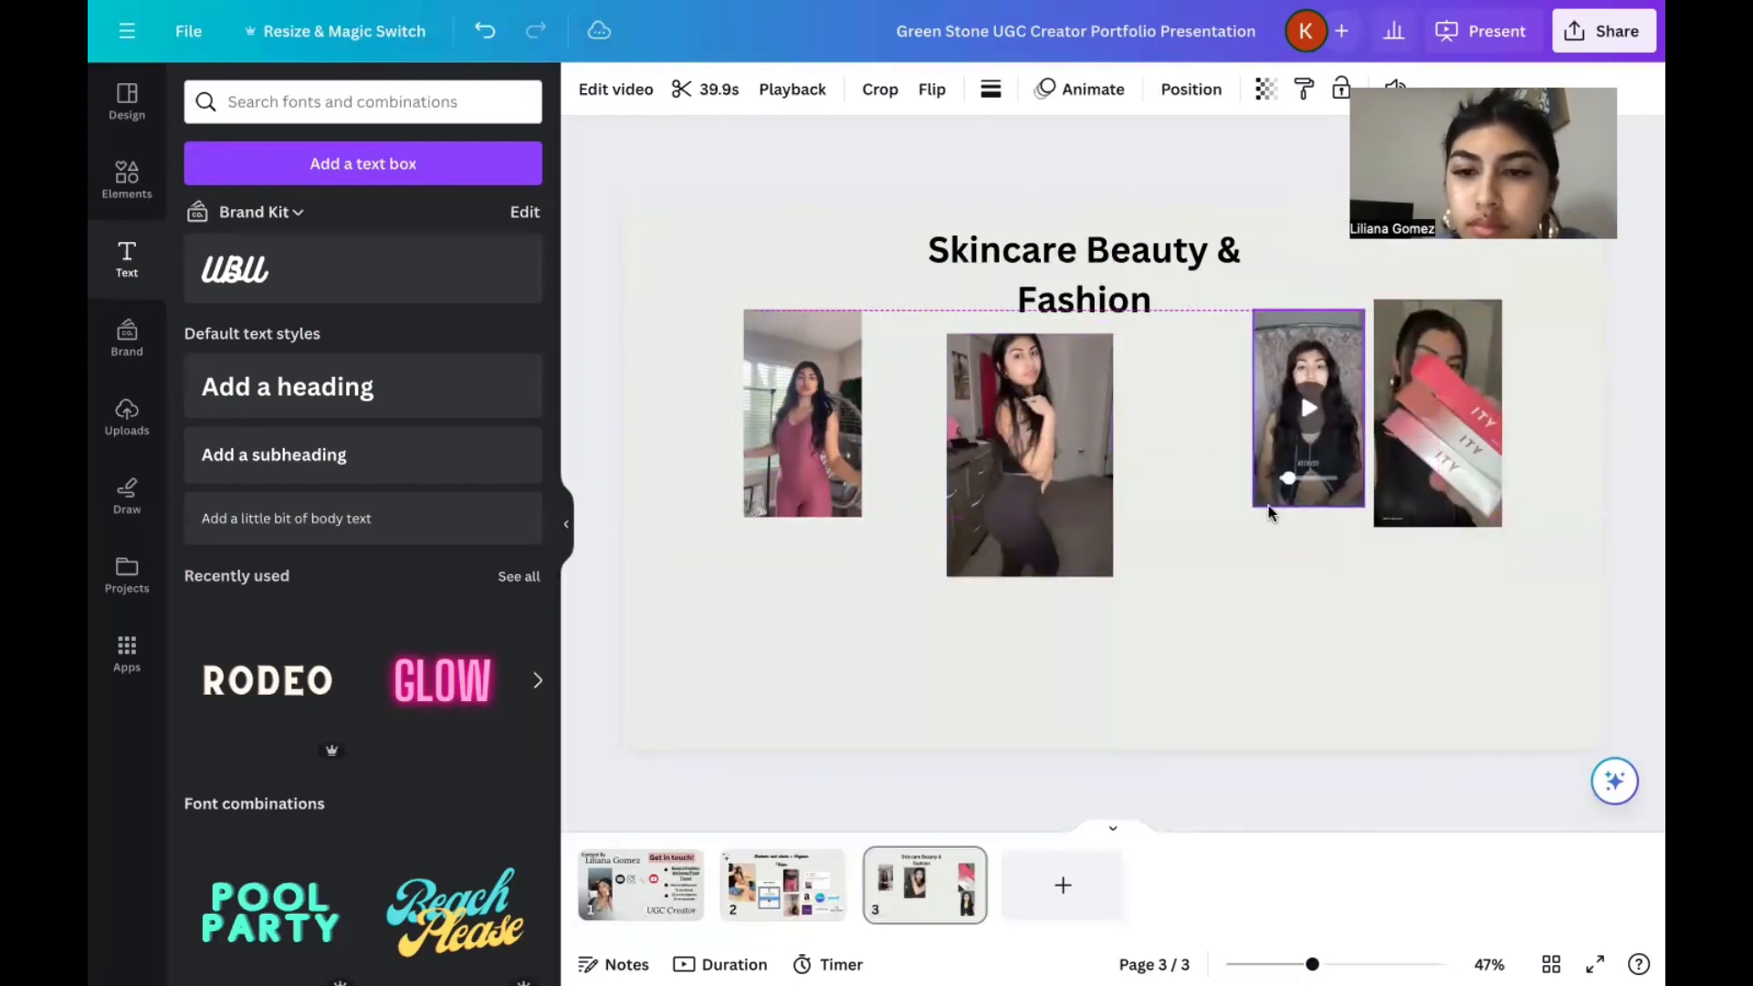
# Enlarge the black-top video to the ITY tubes video's height, and move both lower with a small gap between them.
pyautogui.moveTo(1252, 509); pyautogui.dragTo(1240, 527)
pyautogui.moveTo(1358, 310); pyautogui.dragTo(1369, 300)
pyautogui.click(1517, 399)
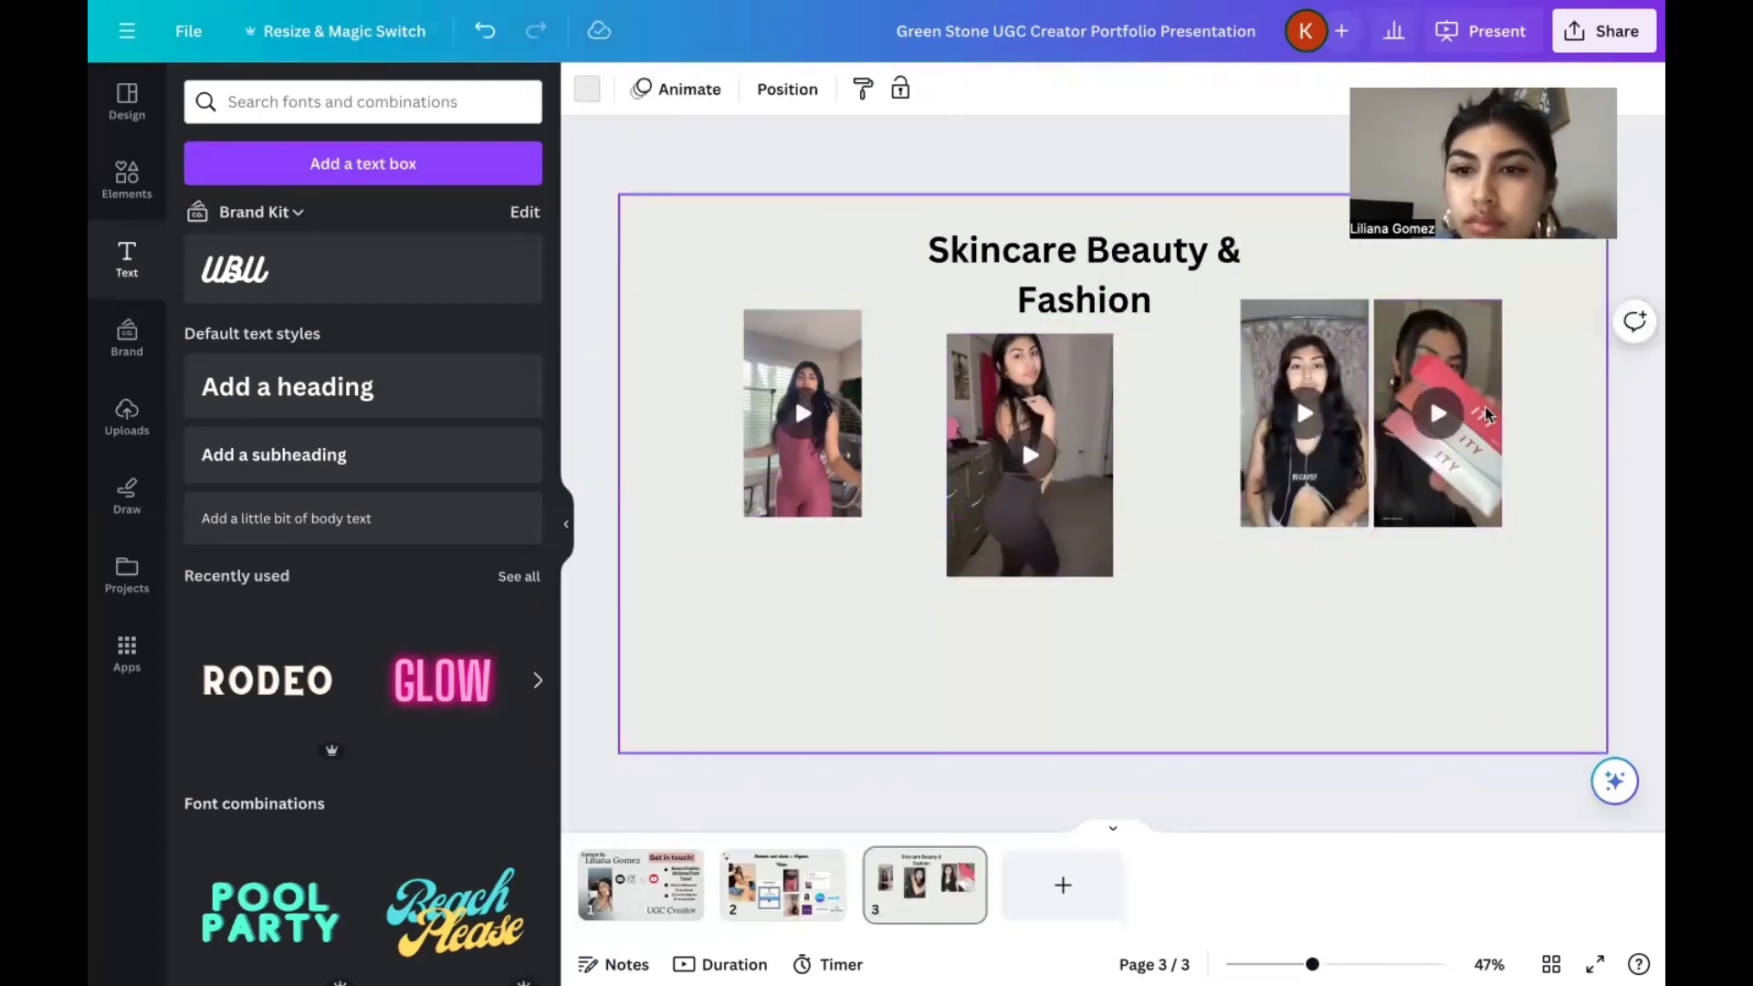
pyautogui.moveTo(1452, 411); pyautogui.dragTo(1487, 460)
pyautogui.click(1363, 478)
pyautogui.moveTo(1362, 478); pyautogui.dragTo(1376, 527)
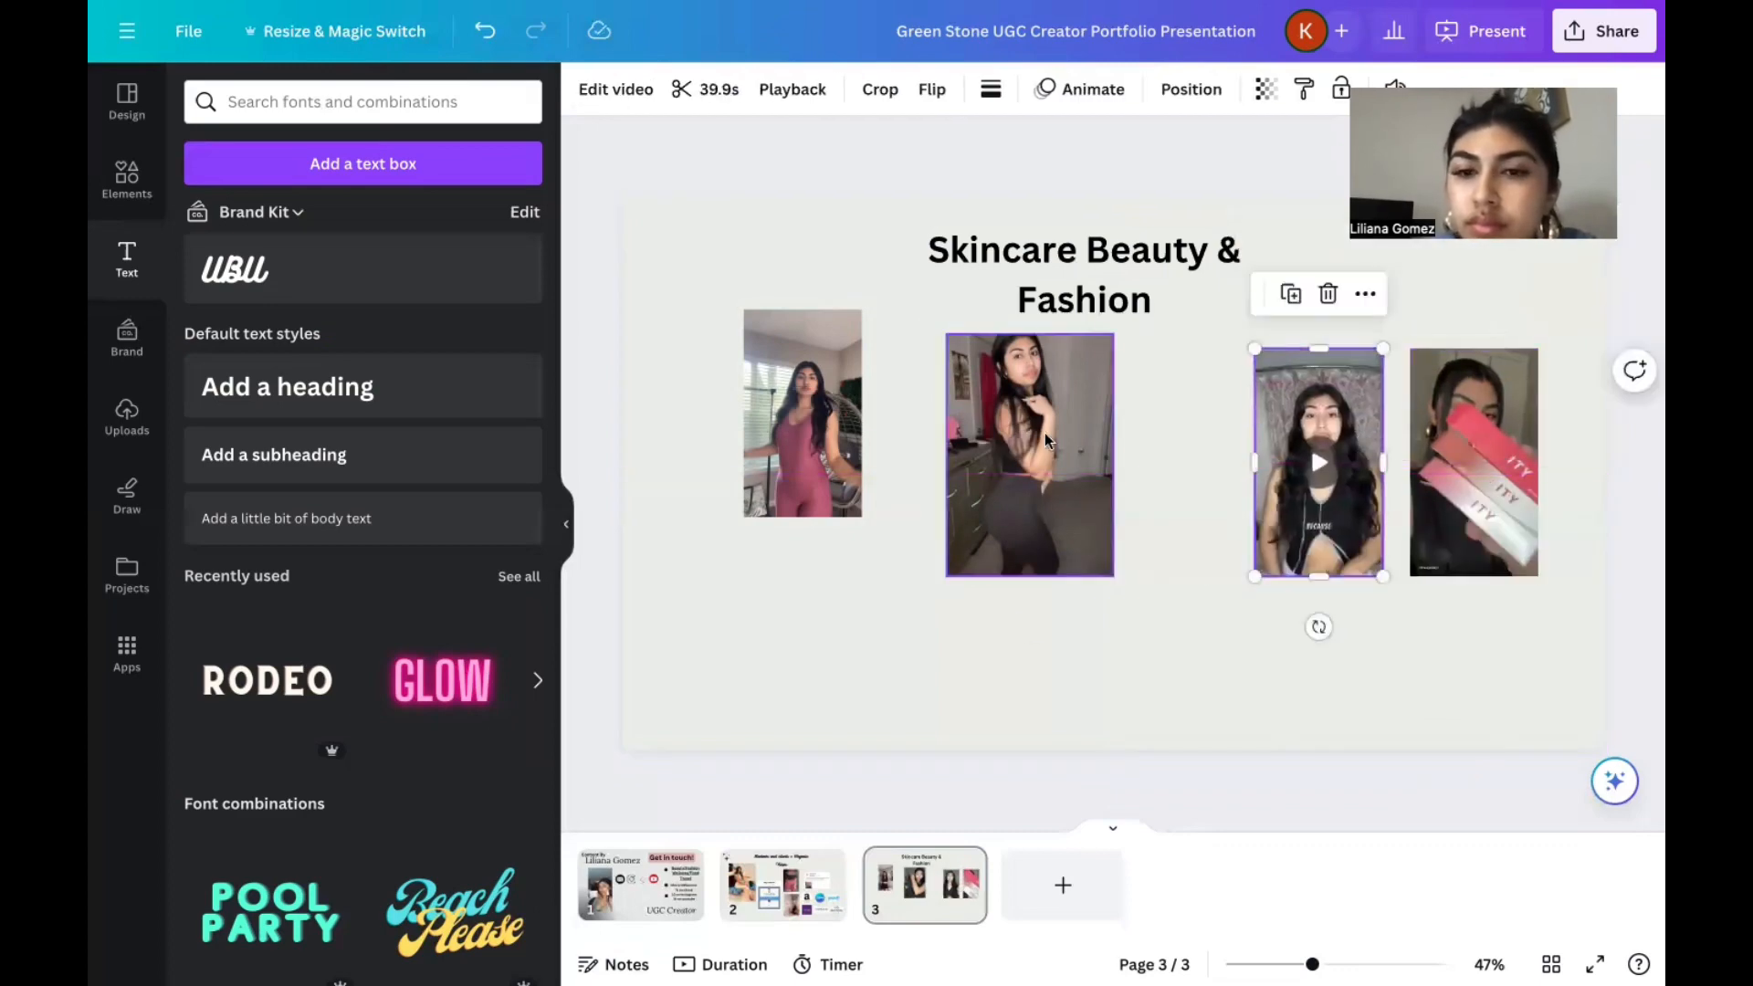
# Move the dark leggings video closer to the black-top video, align their top edges, and make it slightly narrower.
pyautogui.moveTo(1032, 457); pyautogui.dragTo(1118, 470)
pyautogui.moveTo(1039, 356); pyautogui.dragTo(1039, 356)
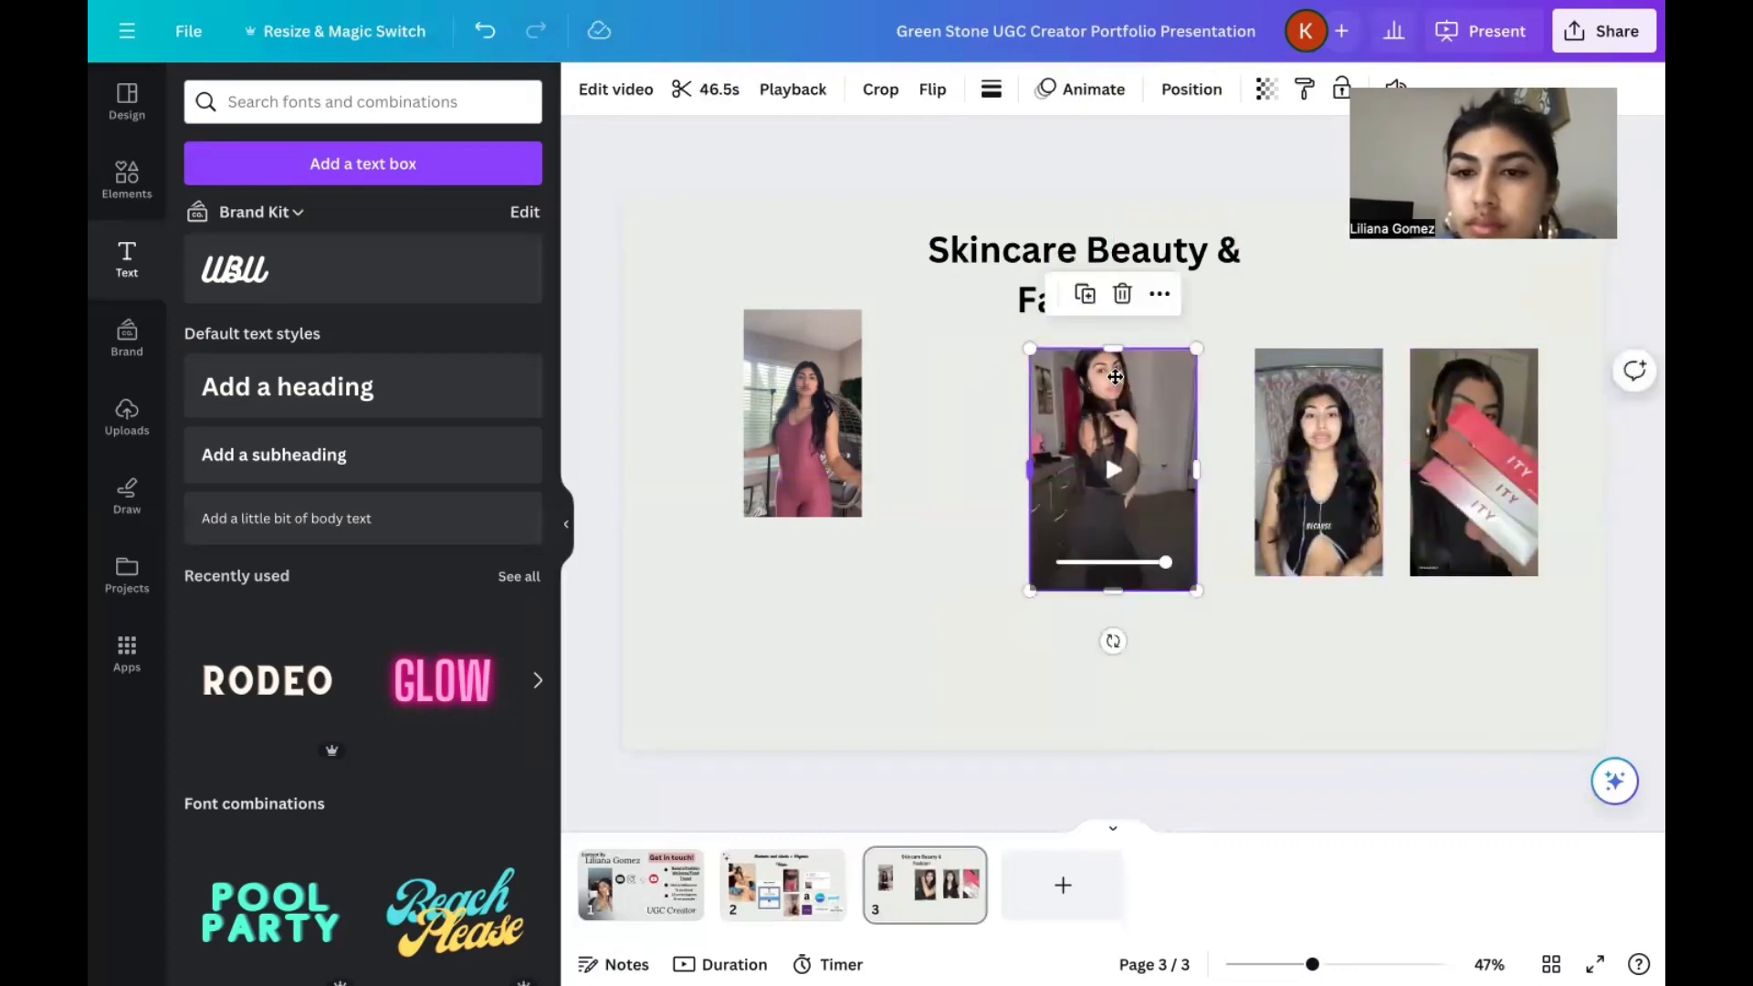
pyautogui.moveTo(1110, 531); pyautogui.dragTo(1122, 534)
pyautogui.moveTo(1208, 428); pyautogui.dragTo(1173, 438)
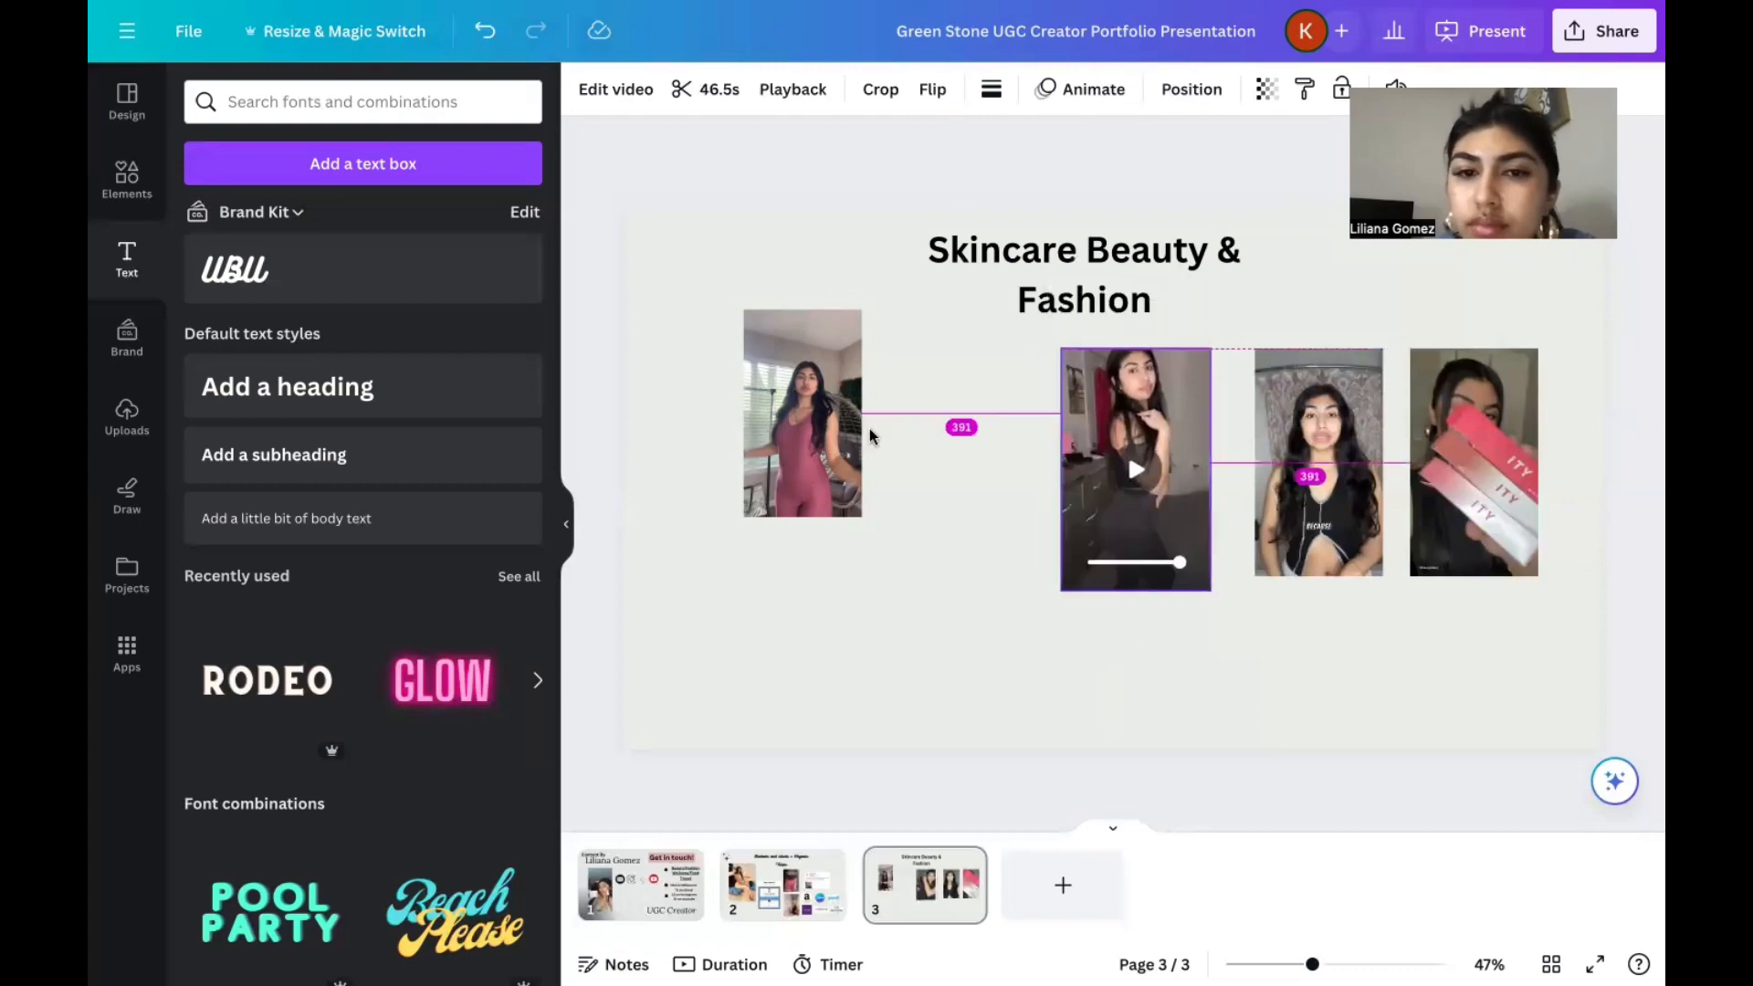
# Move the pink jumpsuit video into the row left of the dark leggings video and preview it.
pyautogui.moveTo(754, 475); pyautogui.dragTo(875, 567)
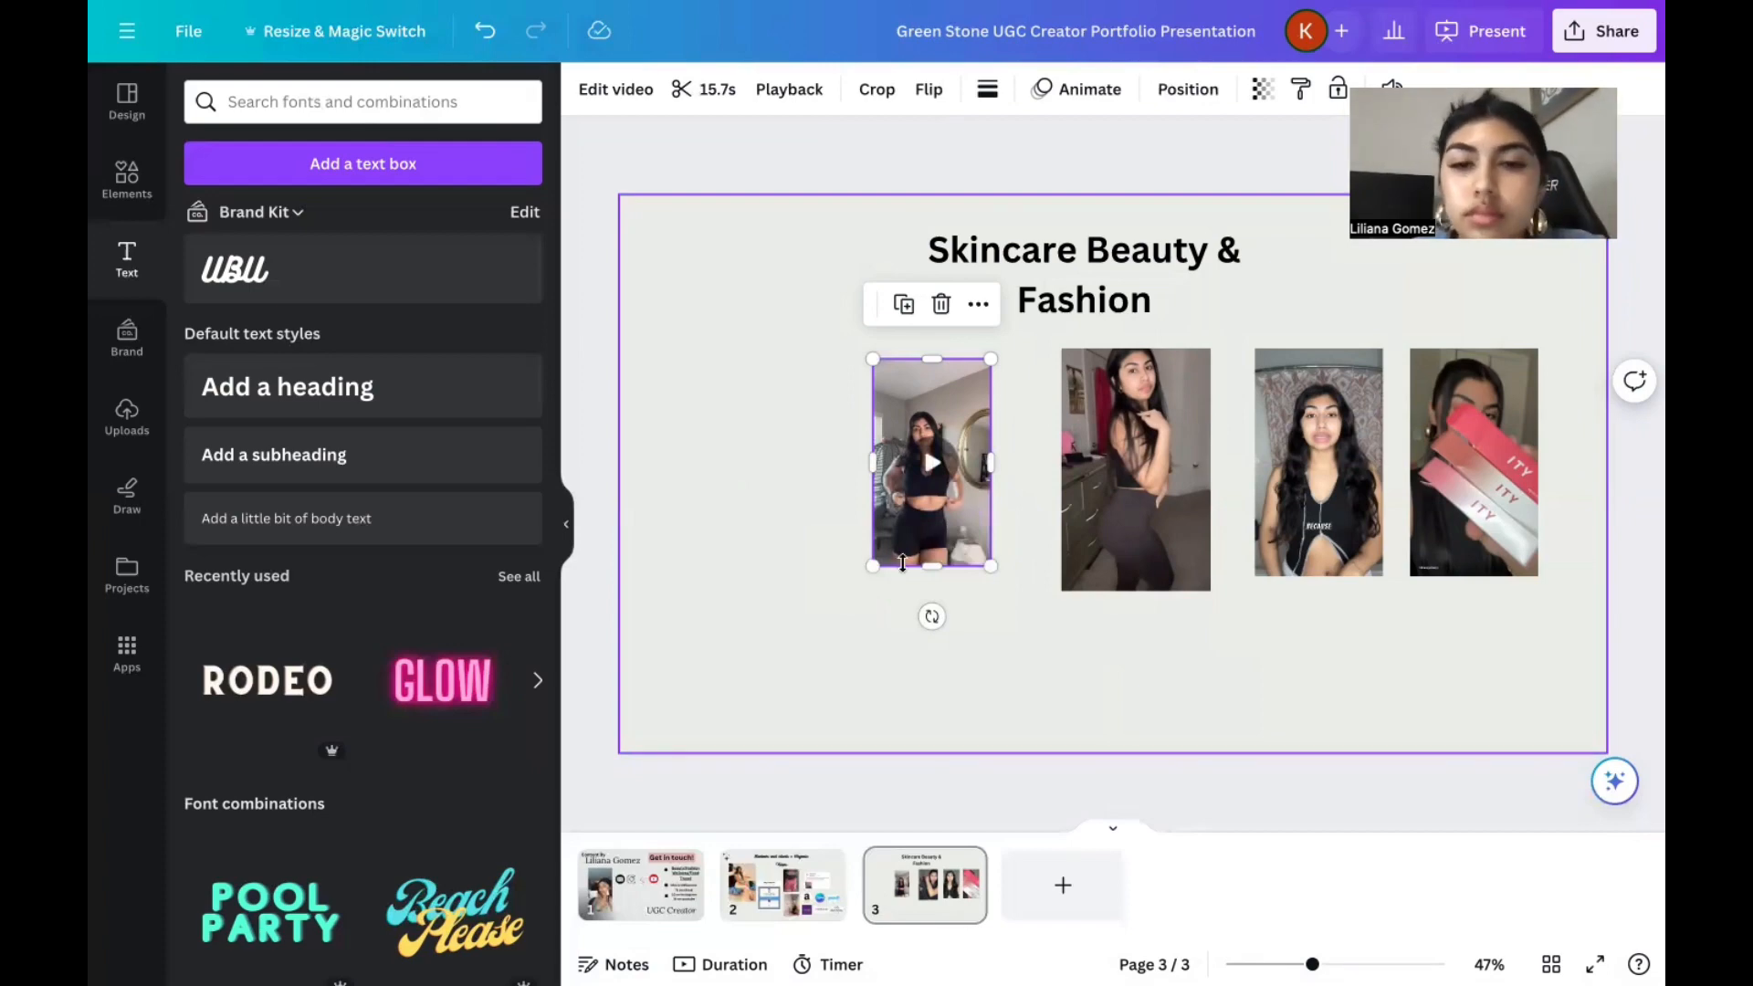
pyautogui.click(869, 568)
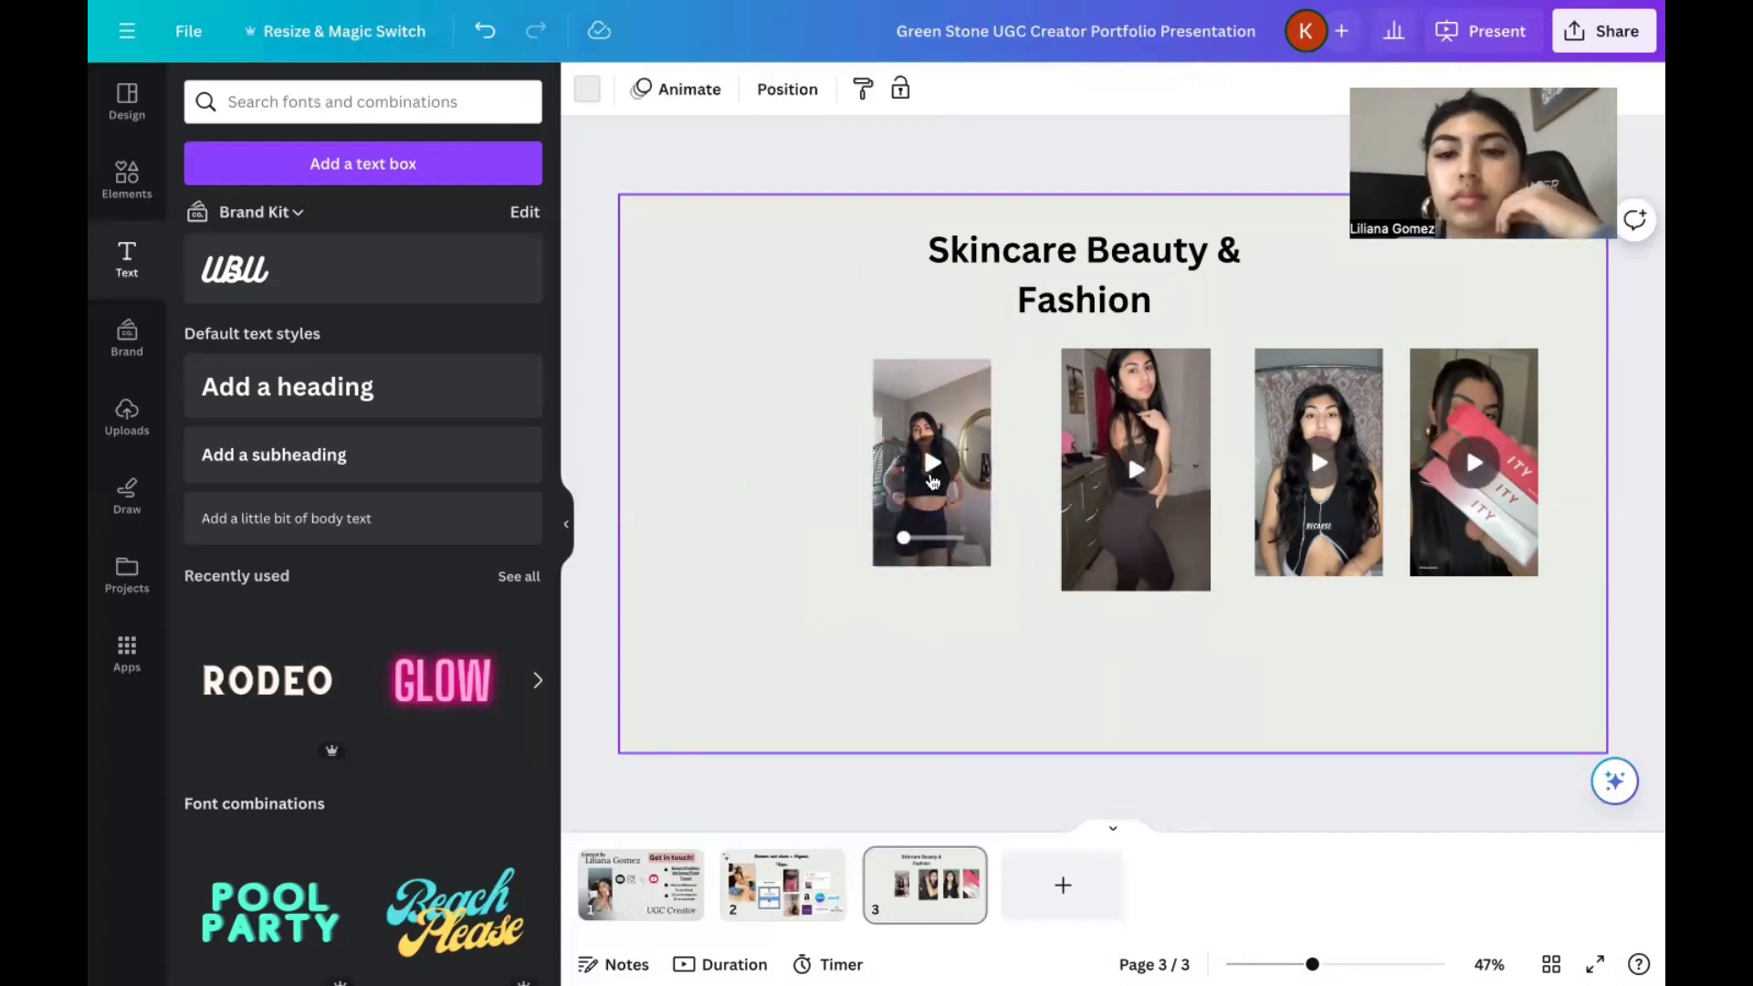
pyautogui.click(932, 473)
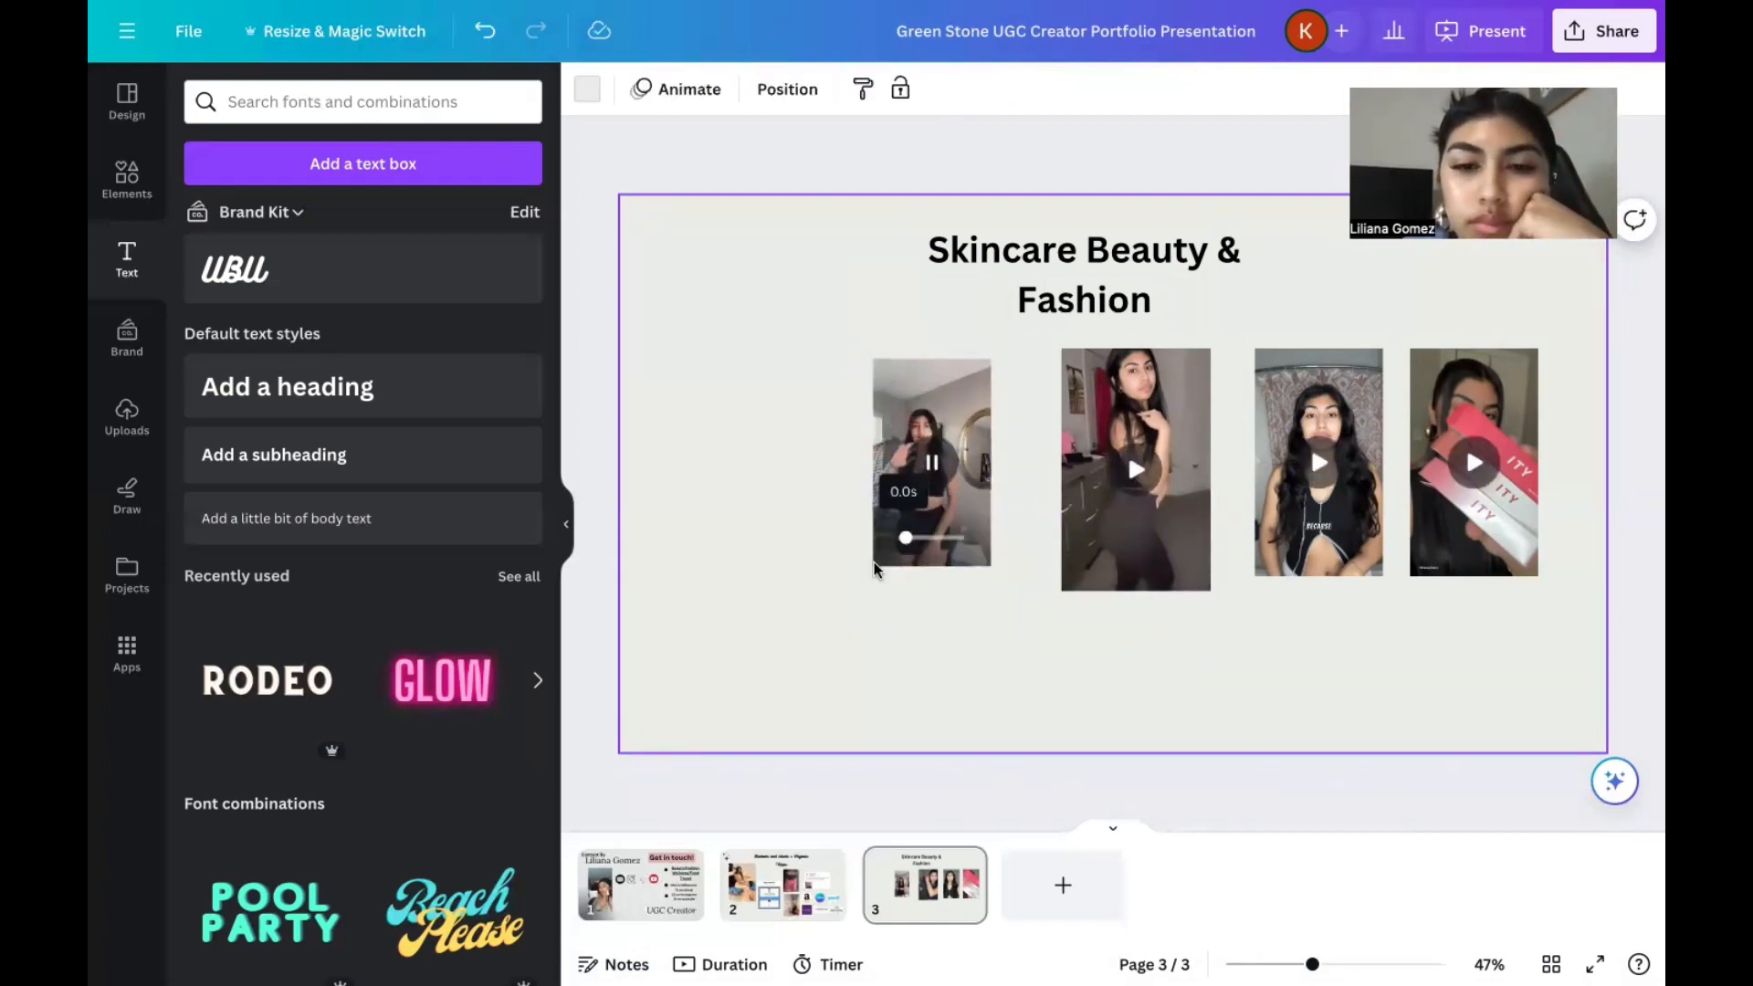
# Add the uploaded 26.1-second green box video, shrink it, and place it at the far left of the video row.
pyautogui.click(127, 419)
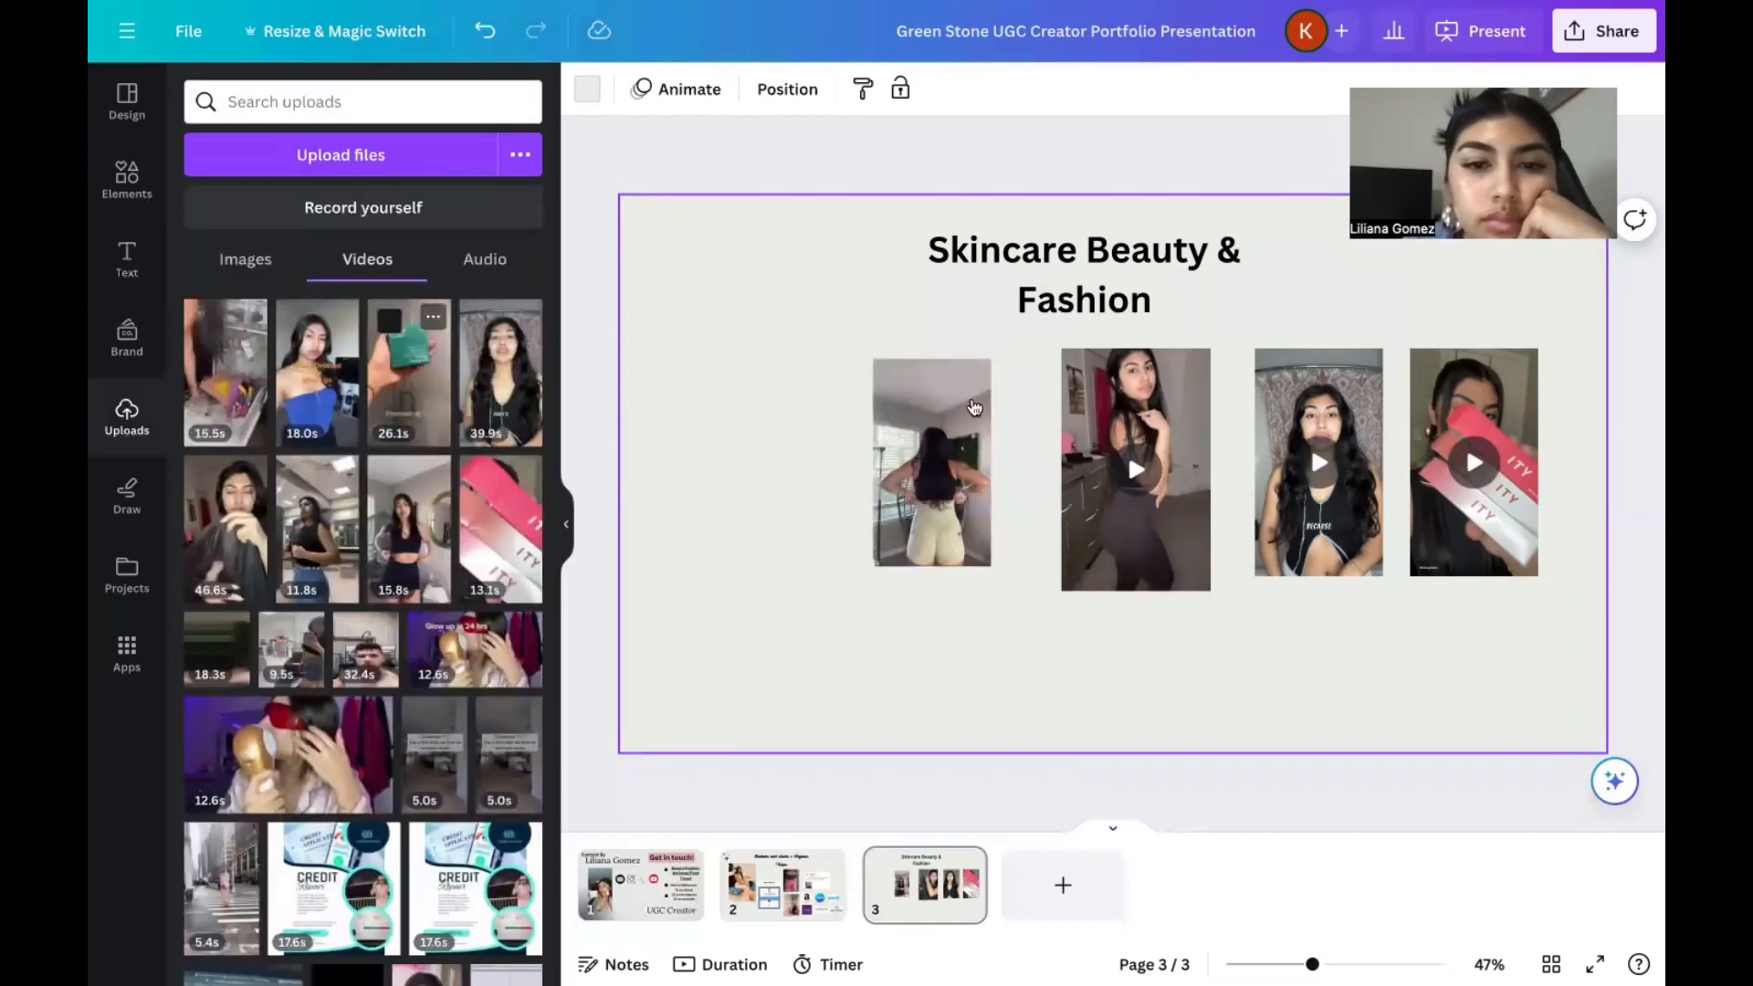
pyautogui.moveTo(383, 398); pyautogui.dragTo(957, 445)
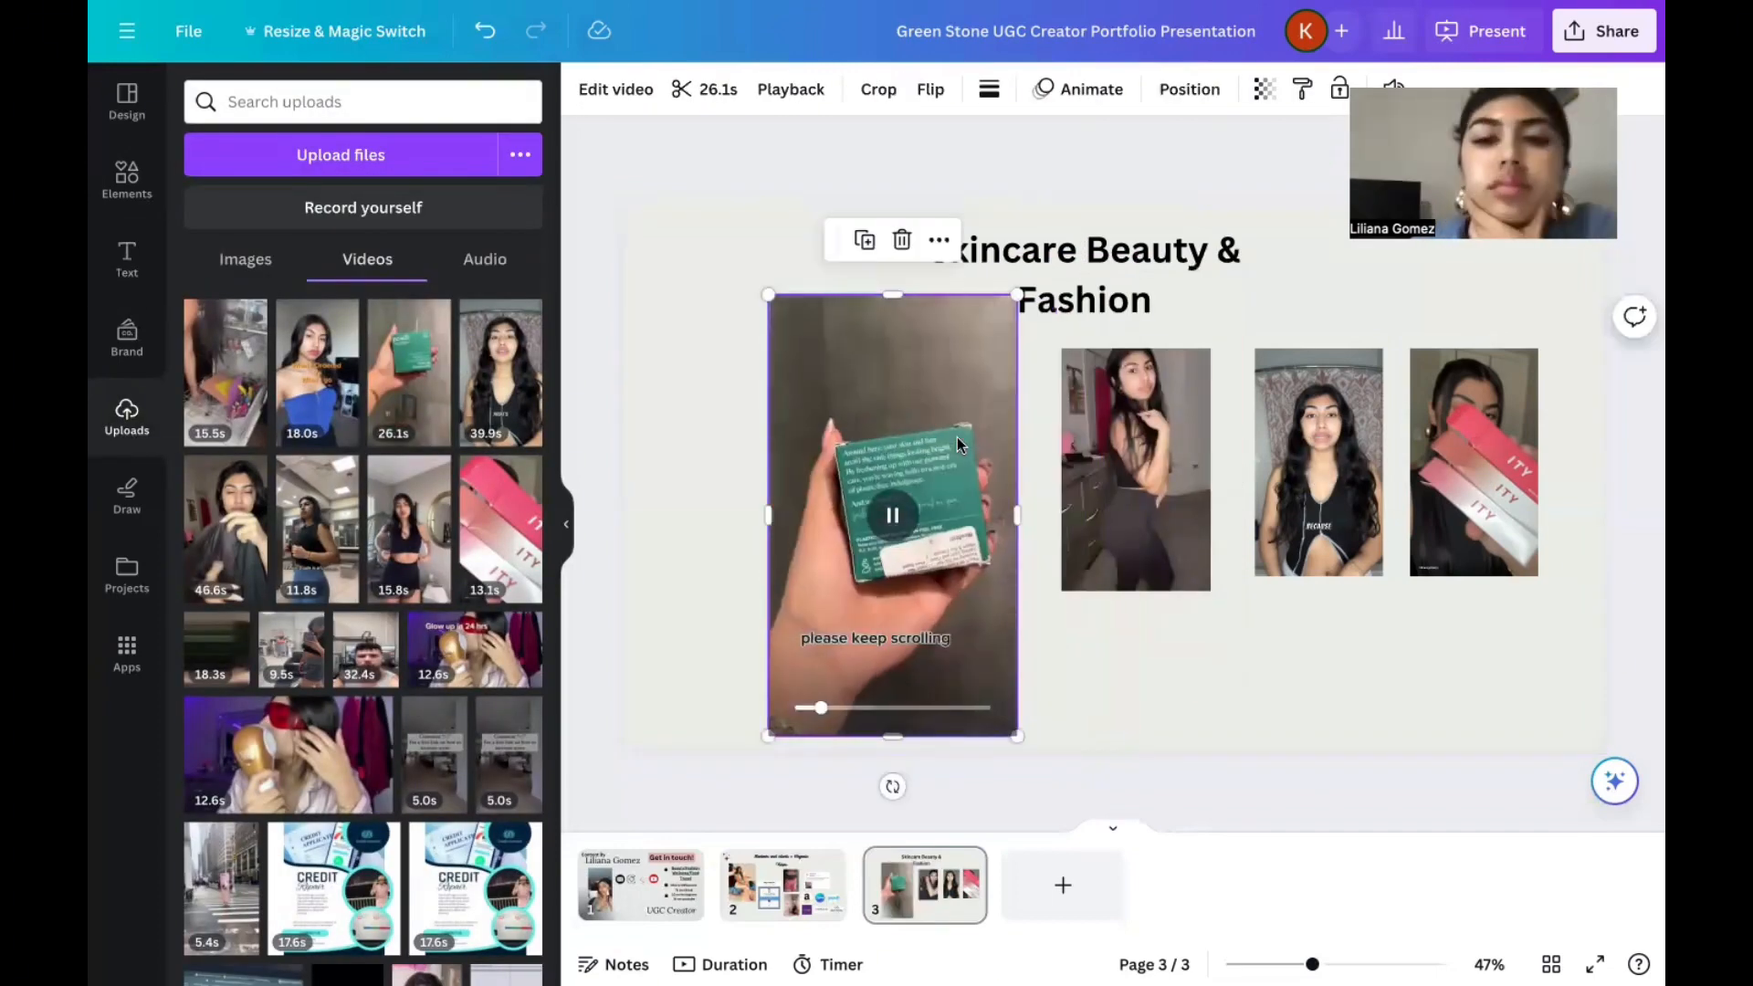
pyautogui.moveTo(1017, 295); pyautogui.dragTo(862, 446)
pyautogui.moveTo(842, 598)
pyautogui.mouseDown()
pyautogui.moveTo(754, 453)
pyautogui.moveTo(819, 604)
pyautogui.mouseUp()
# Enlarge the 15.7-second video second from the left so its bottom edge aligns with the dark leggings video.
pyautogui.click(964, 527)
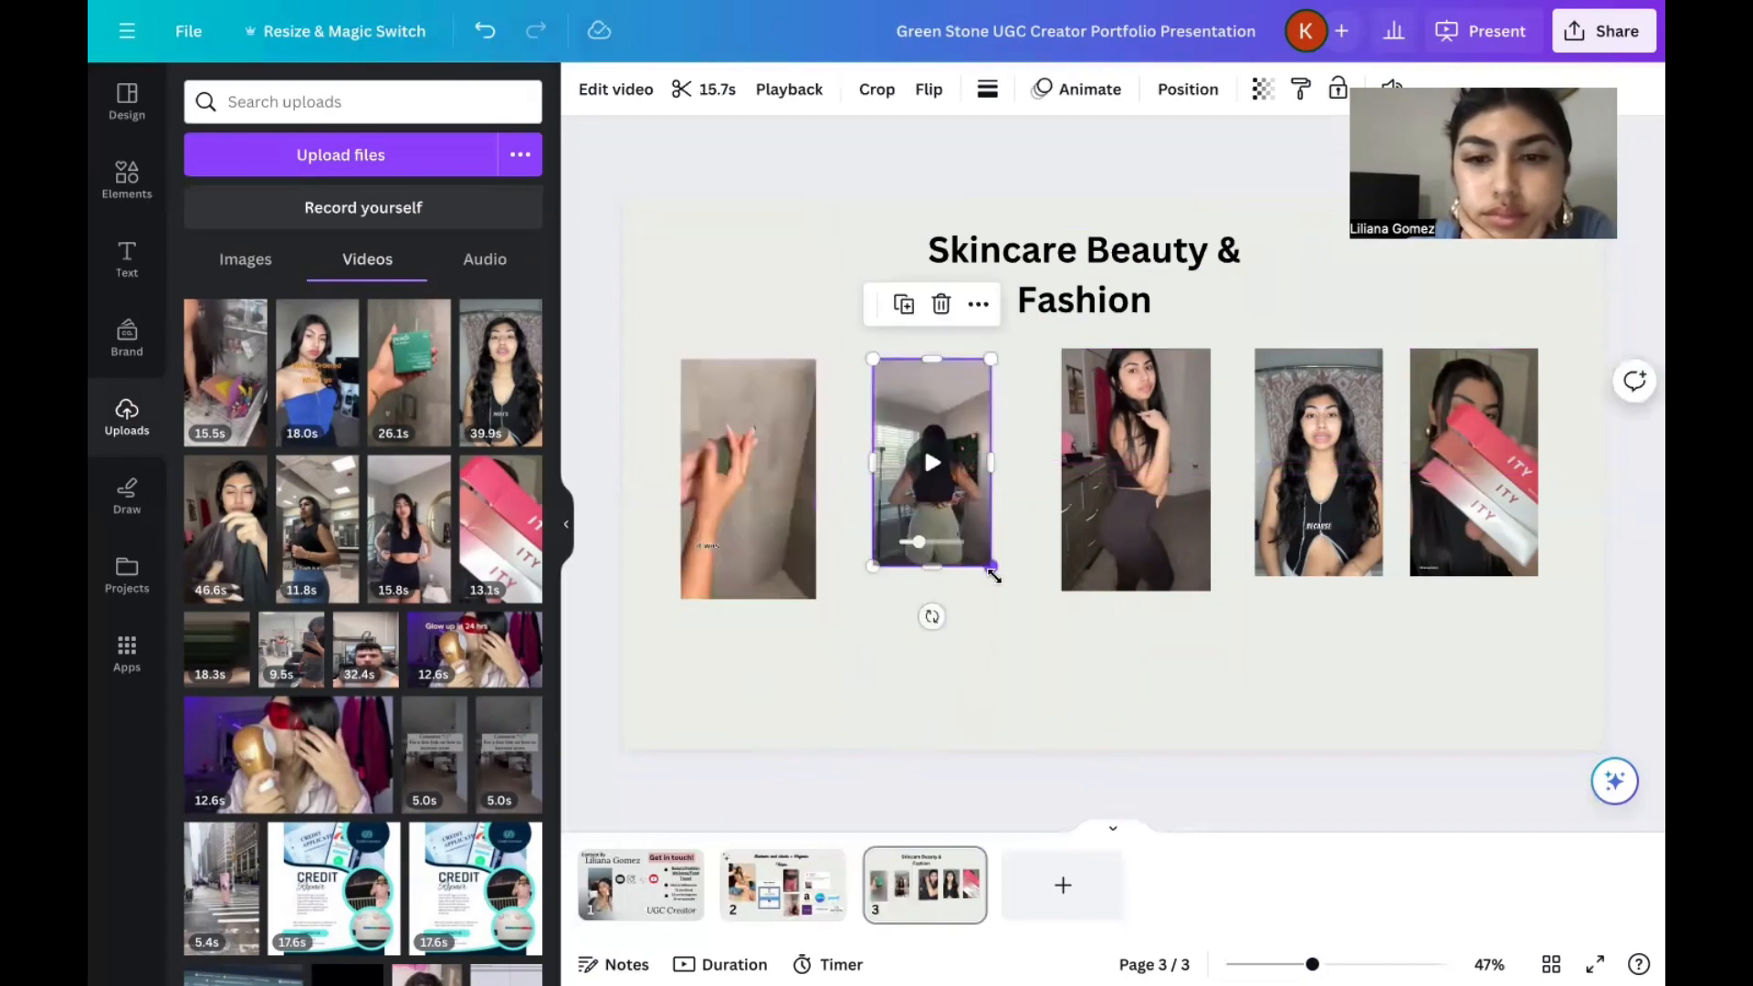
pyautogui.moveTo(991, 567); pyautogui.dragTo(1005, 594)
pyautogui.click(1037, 589)
pyautogui.click(1136, 349)
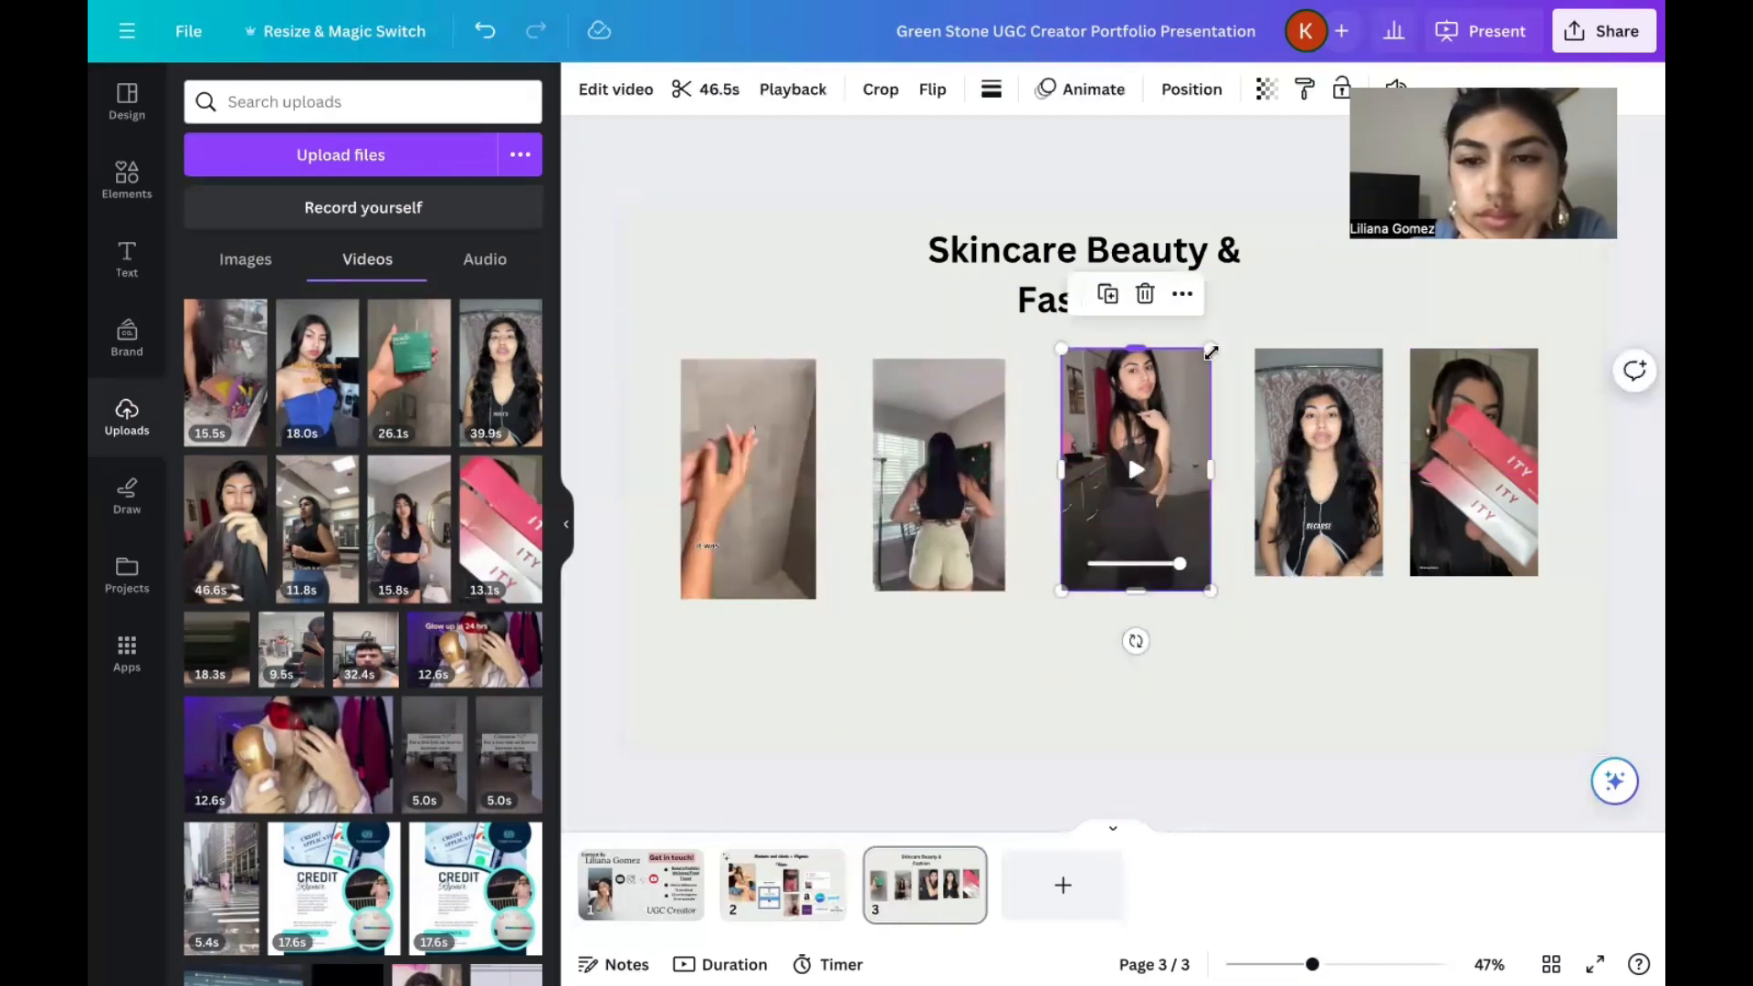
pyautogui.click(1233, 377)
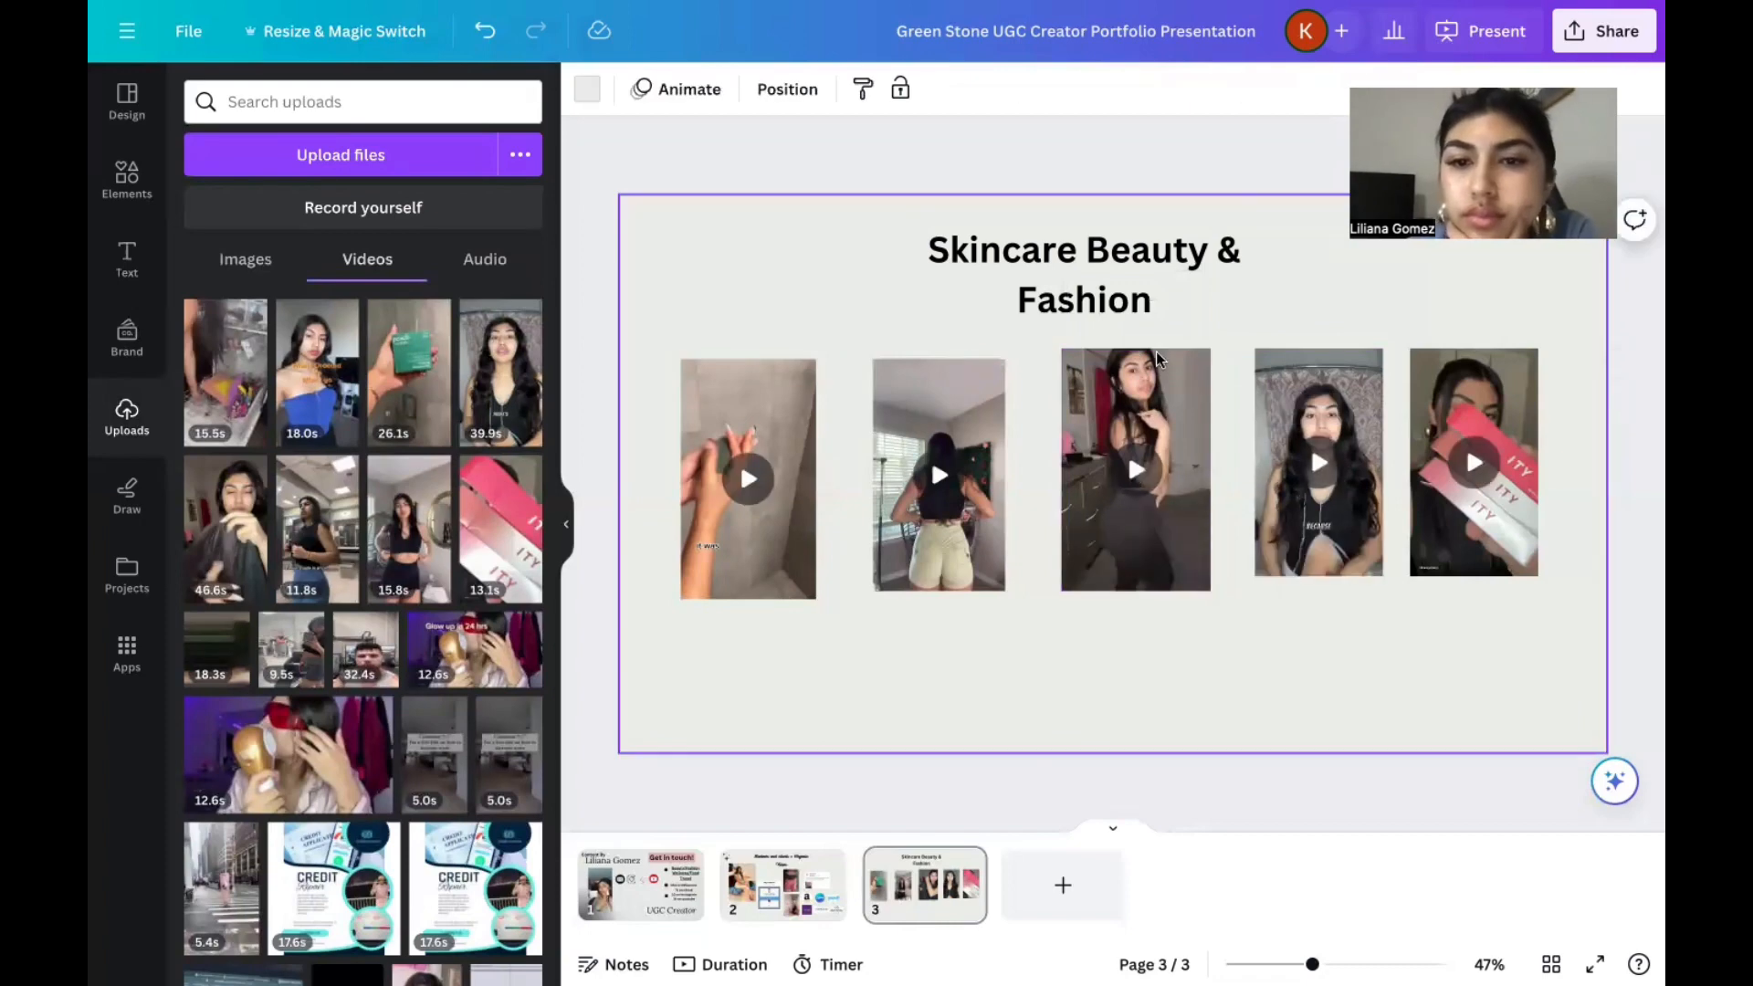
pyautogui.click(1137, 474)
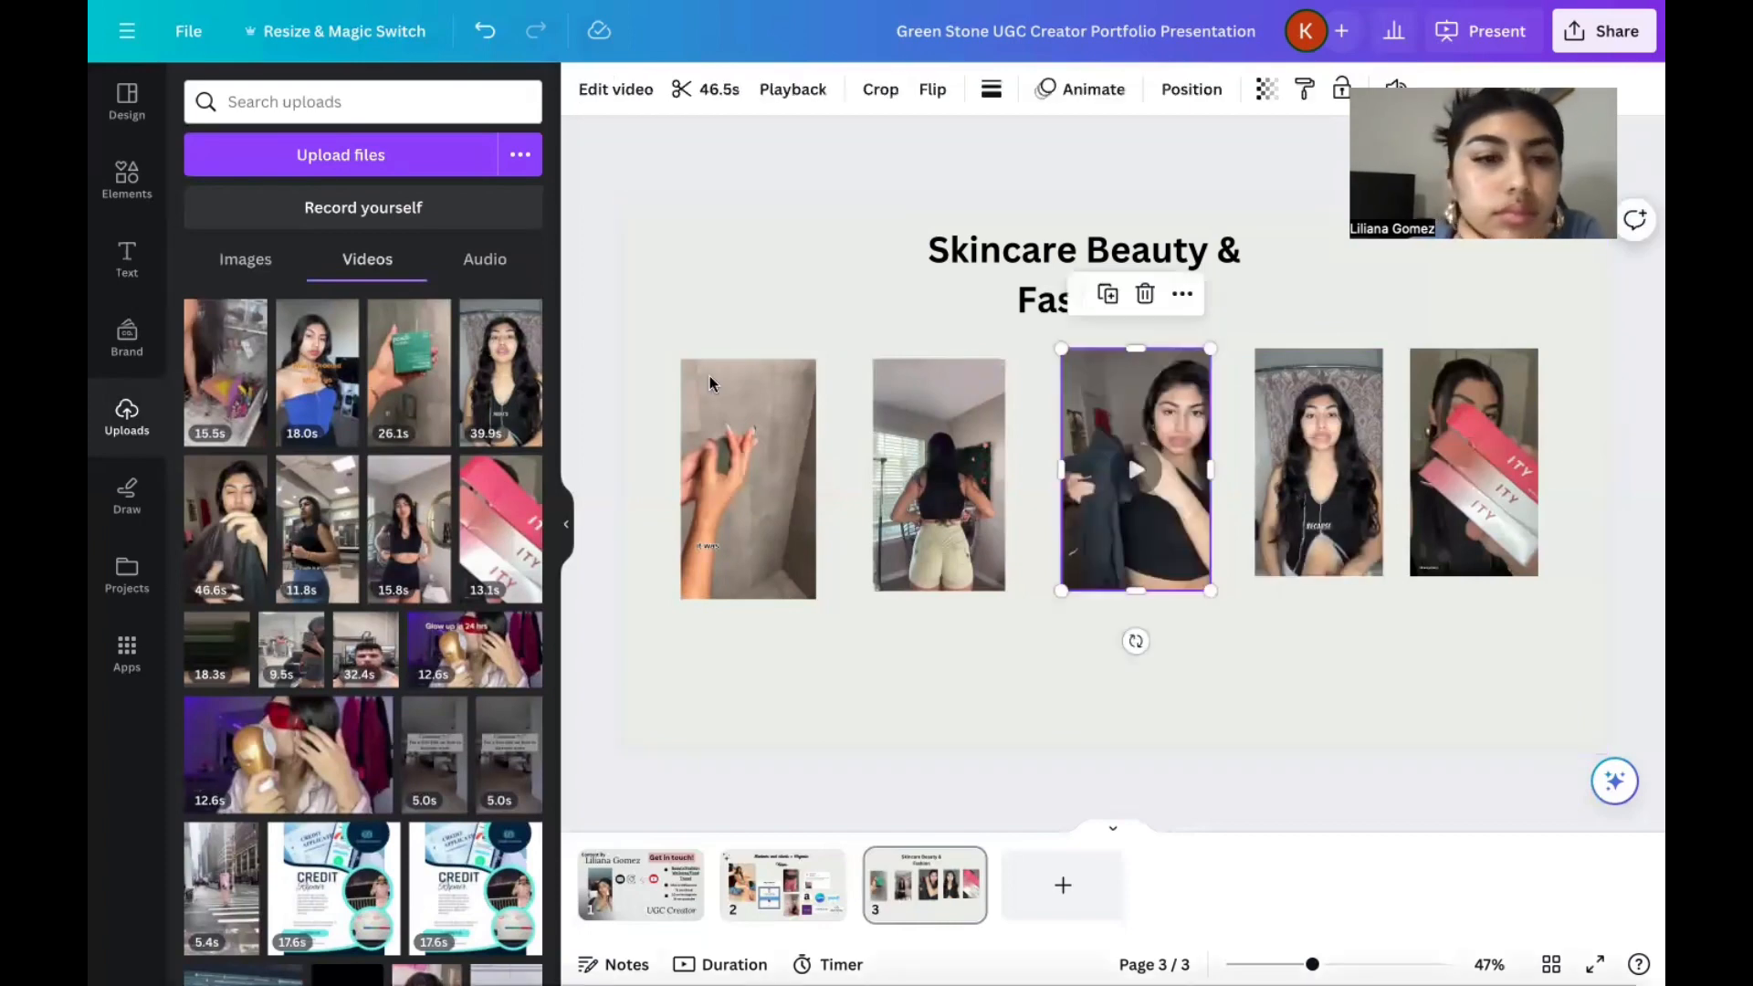
# Add the uploaded 11.8-, 46.6- and 18.0-second videos to page 3 and move the 18.0-second one to the left side.
pyautogui.click(315, 529)
pyautogui.click(237, 558)
pyautogui.hotkey('ctrl', 'z')
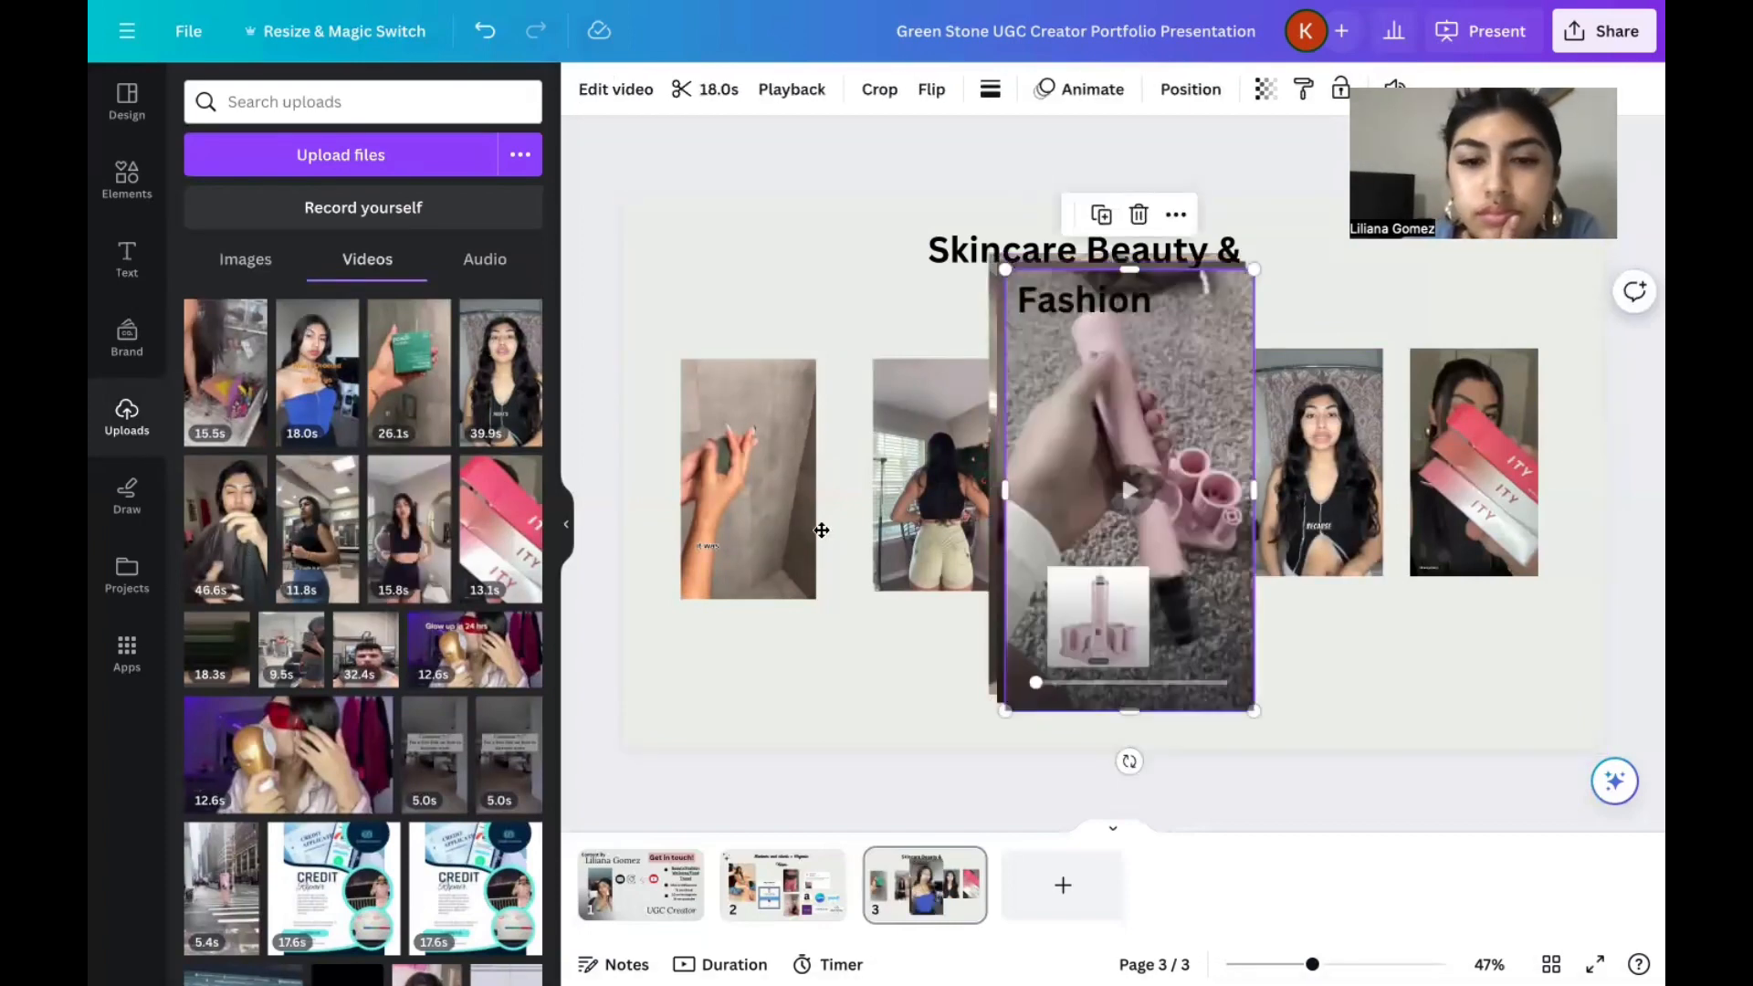
pyautogui.moveTo(1162, 584)
pyautogui.mouseDown()
pyautogui.moveTo(790, 623)
pyautogui.moveTo(806, 634)
pyautogui.mouseUp()
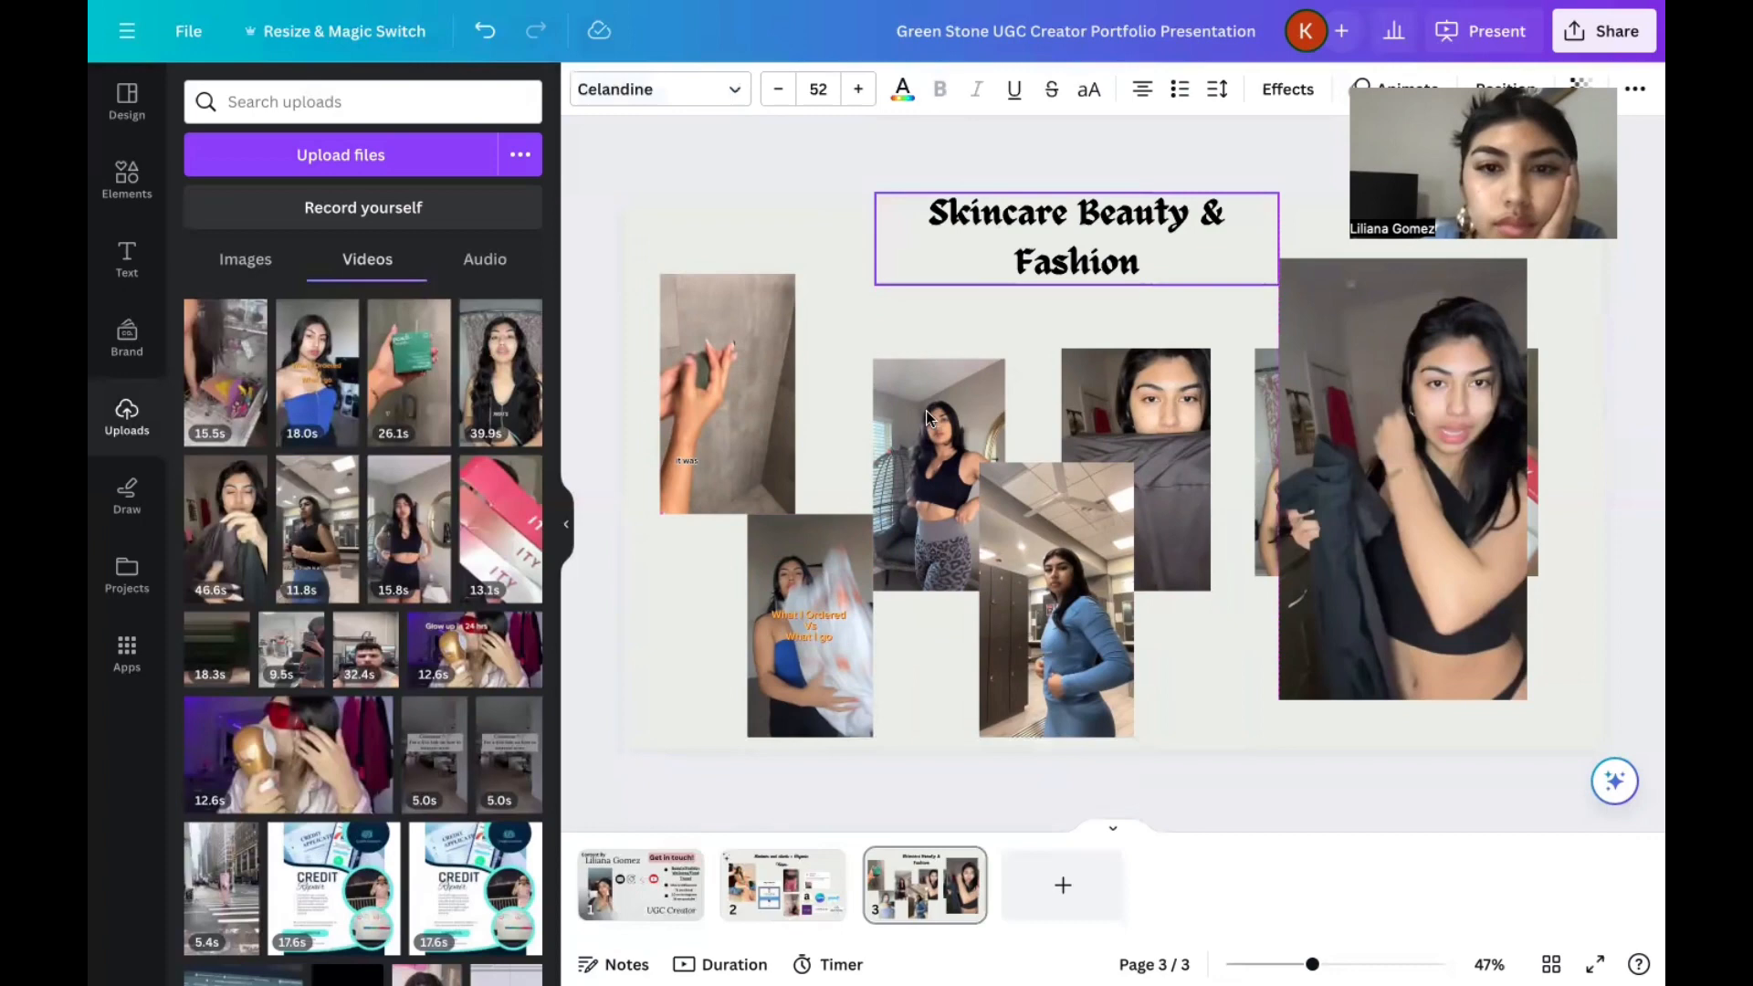
# Set the page 3 heading in Celandine at the top edge, and arrange the ITY tubes and 46.5-second videos along the upper row.
pyautogui.moveTo(1076, 238); pyautogui.dragTo(1086, 243)
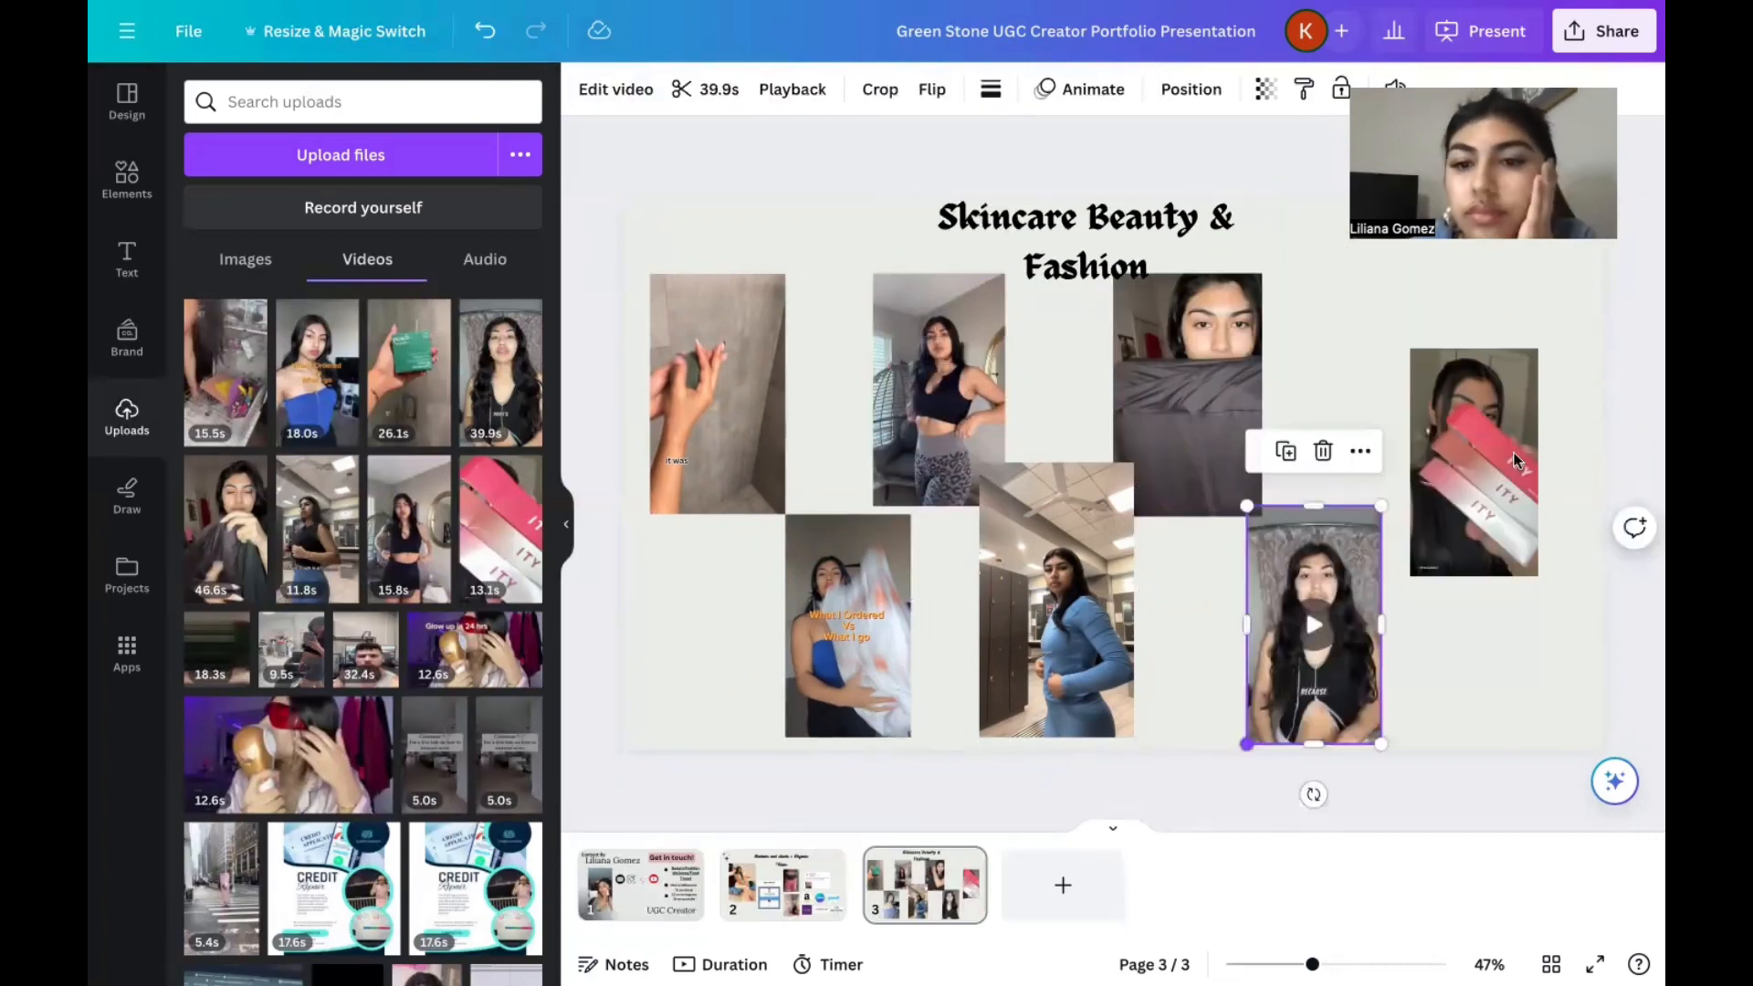
pyautogui.click(1311, 794)
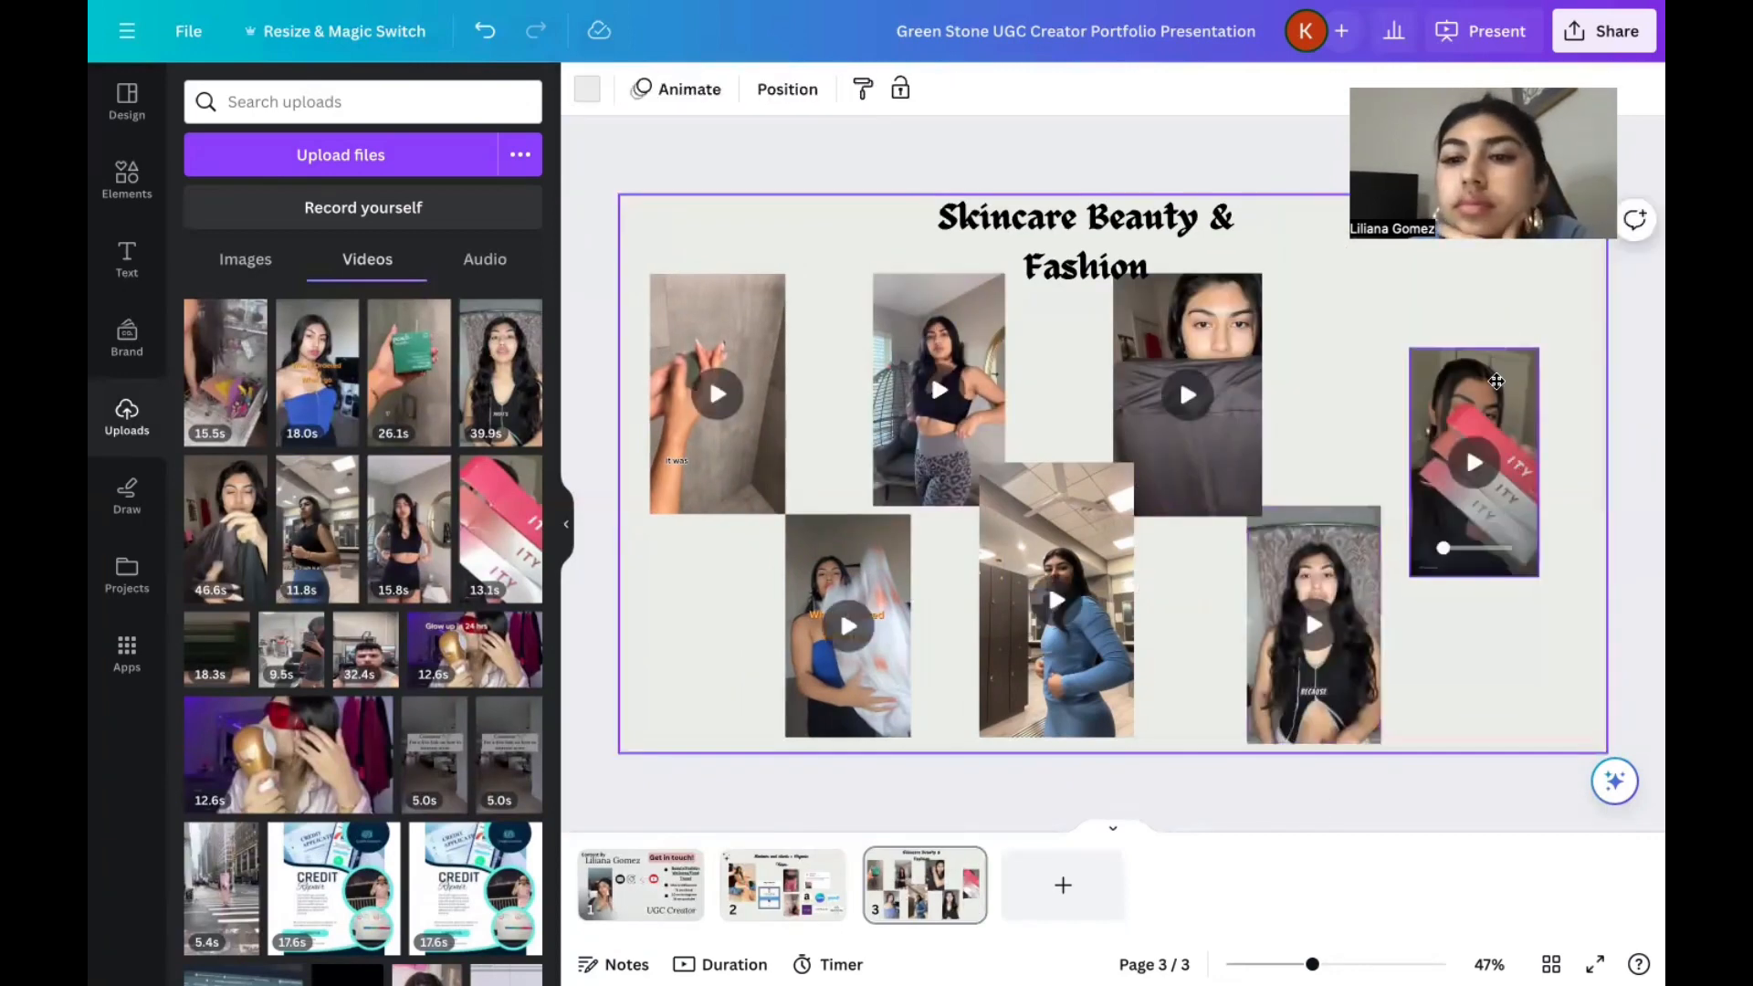
pyautogui.moveTo(1496, 382); pyautogui.dragTo(1496, 376)
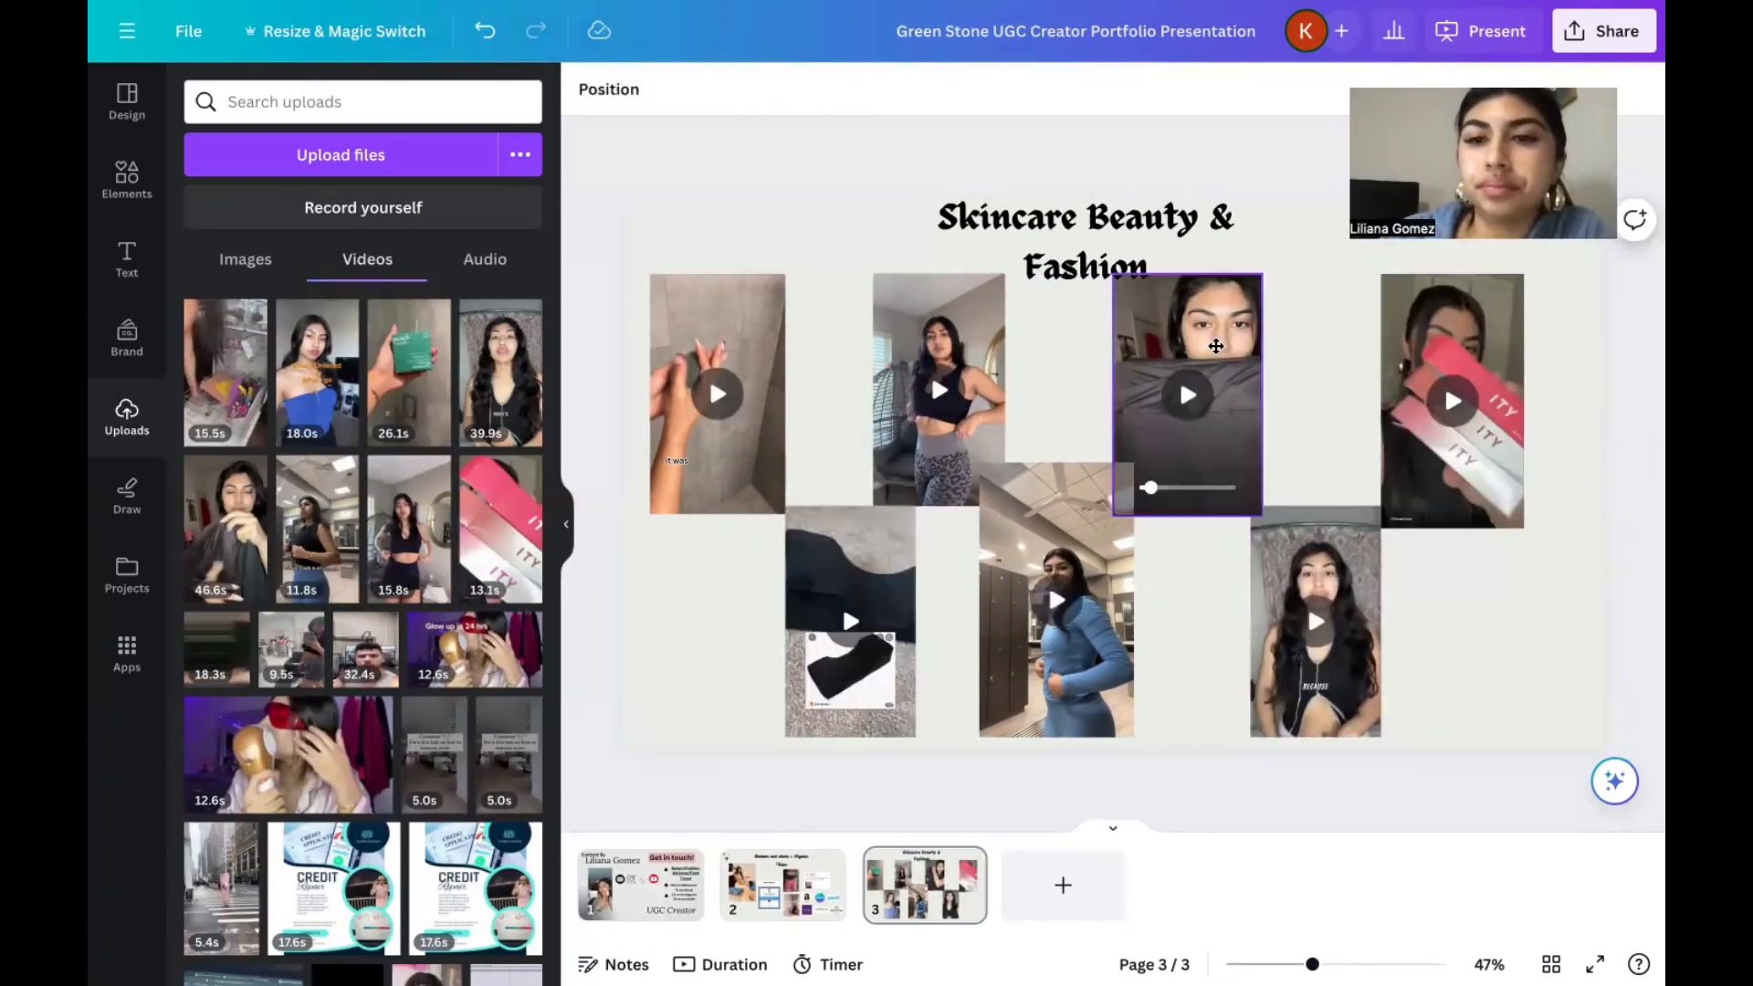
pyautogui.click(1219, 345)
pyautogui.moveTo(1204, 345); pyautogui.dragTo(1224, 341)
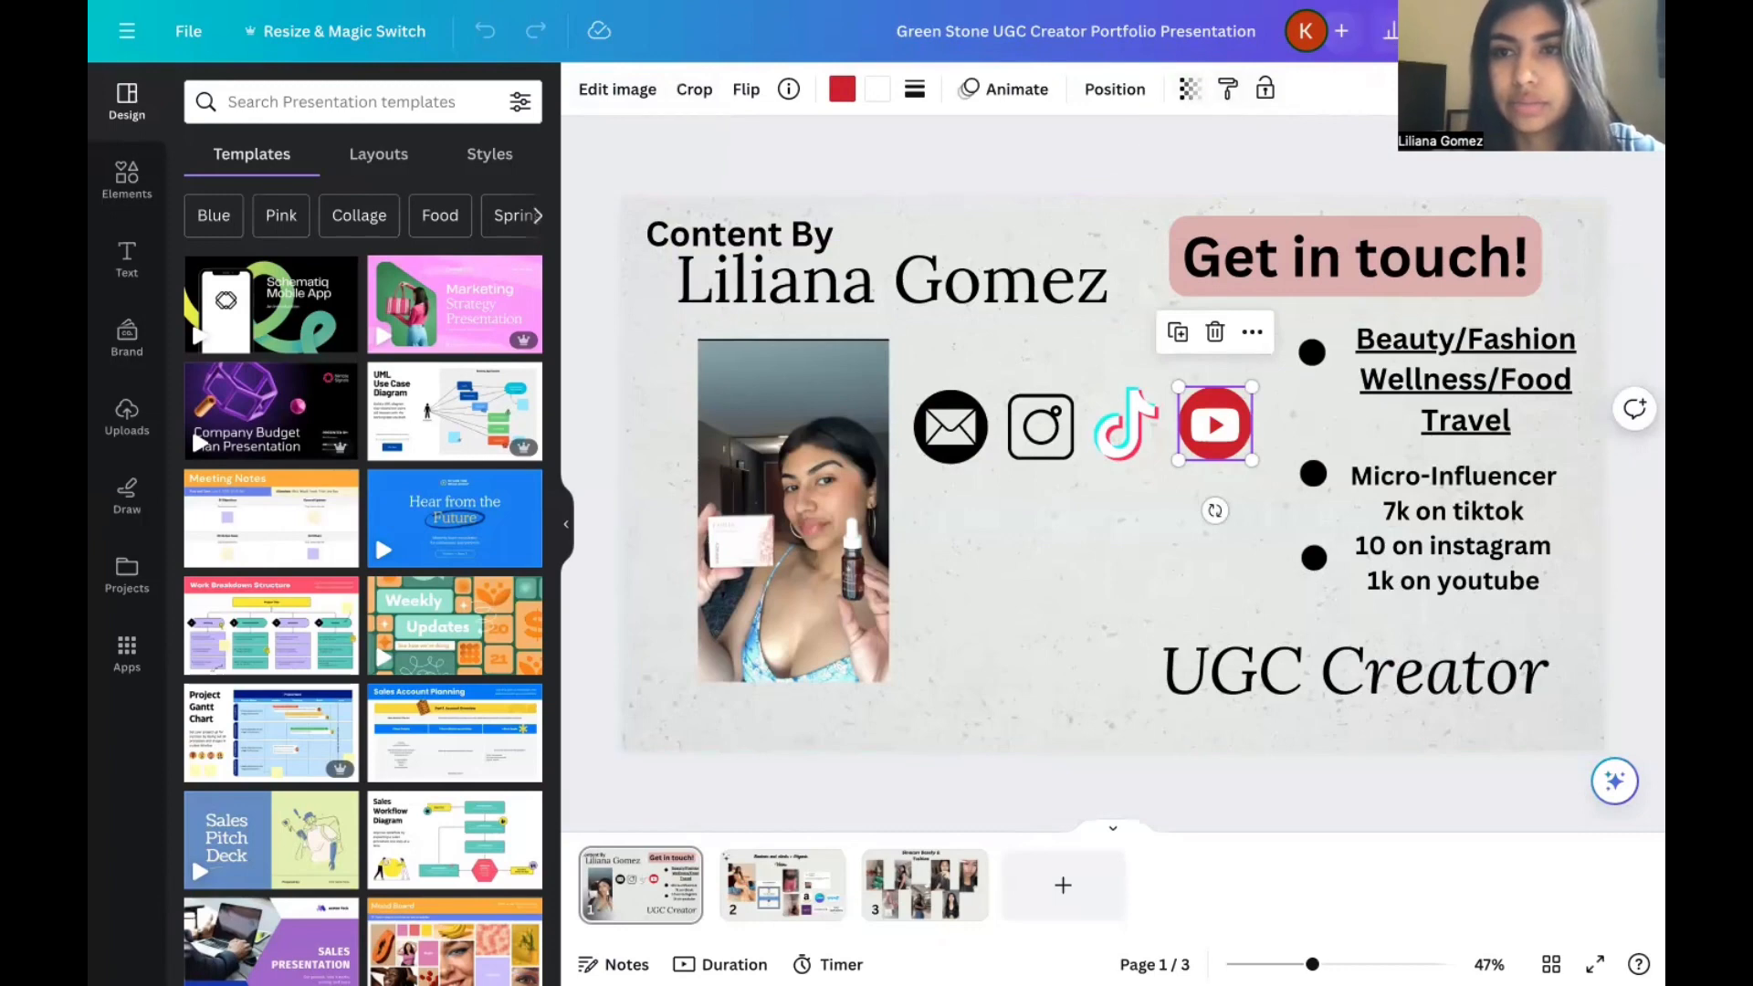
# View the sharing option for creating a public view link to this design.
pyautogui.click(1604, 31)
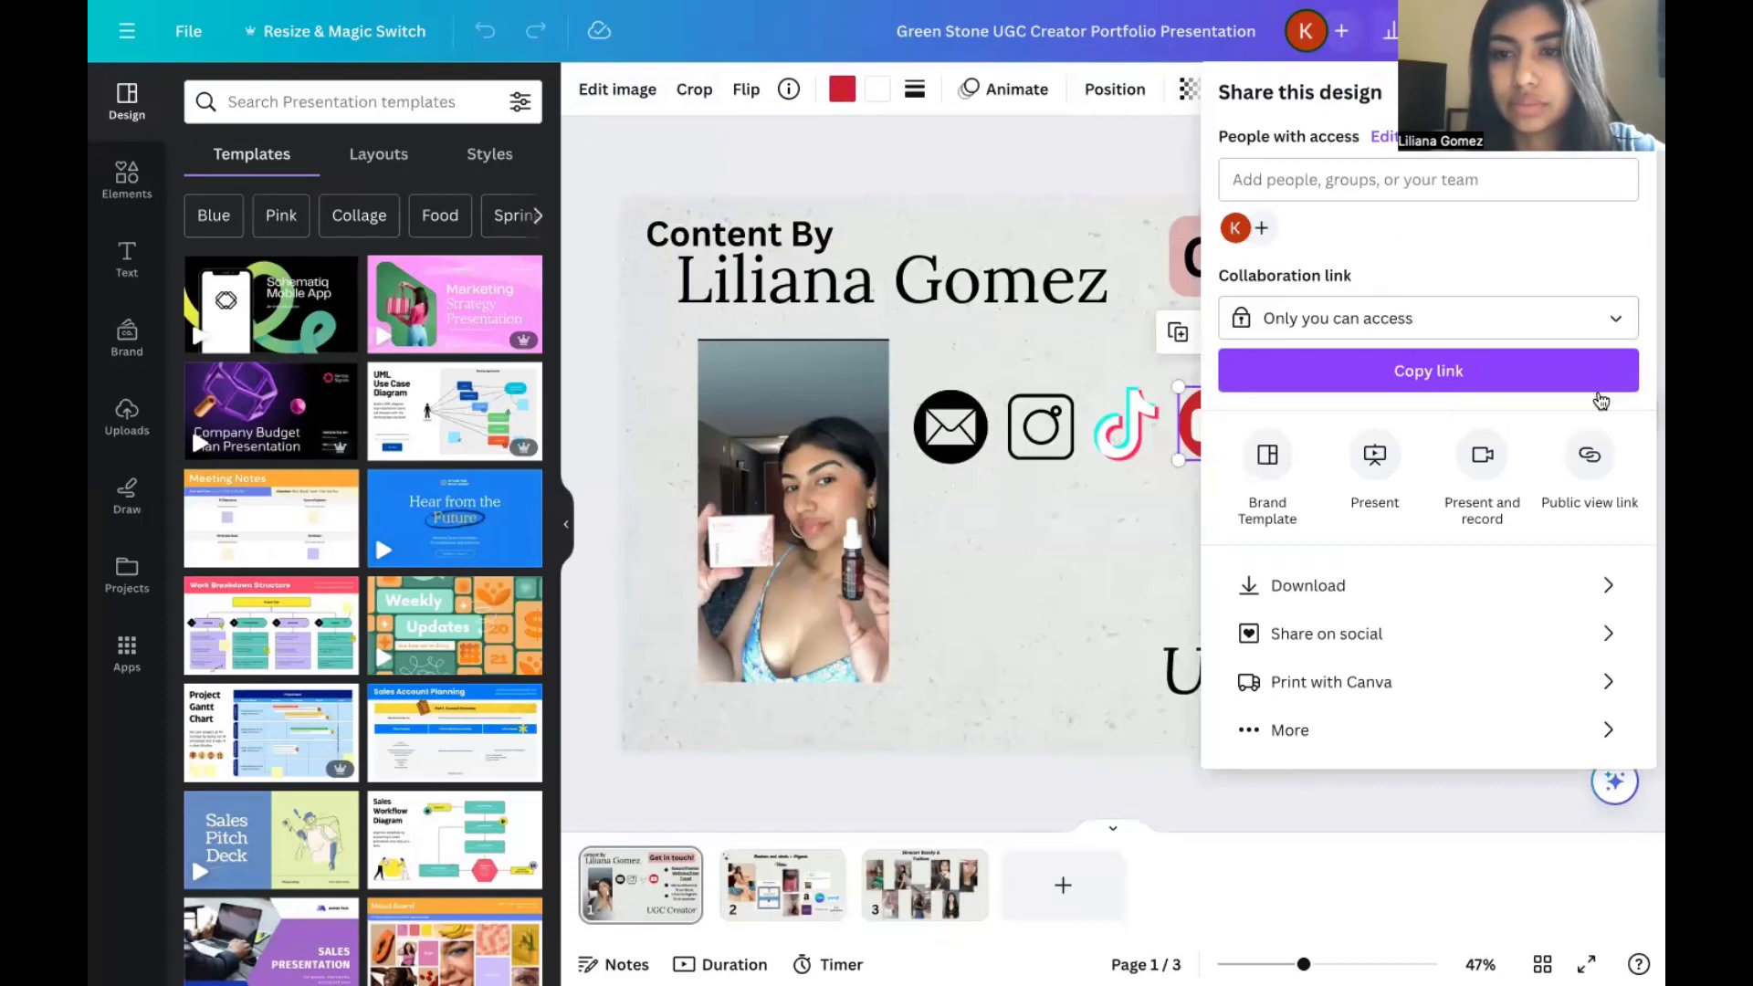
pyautogui.click(1591, 461)
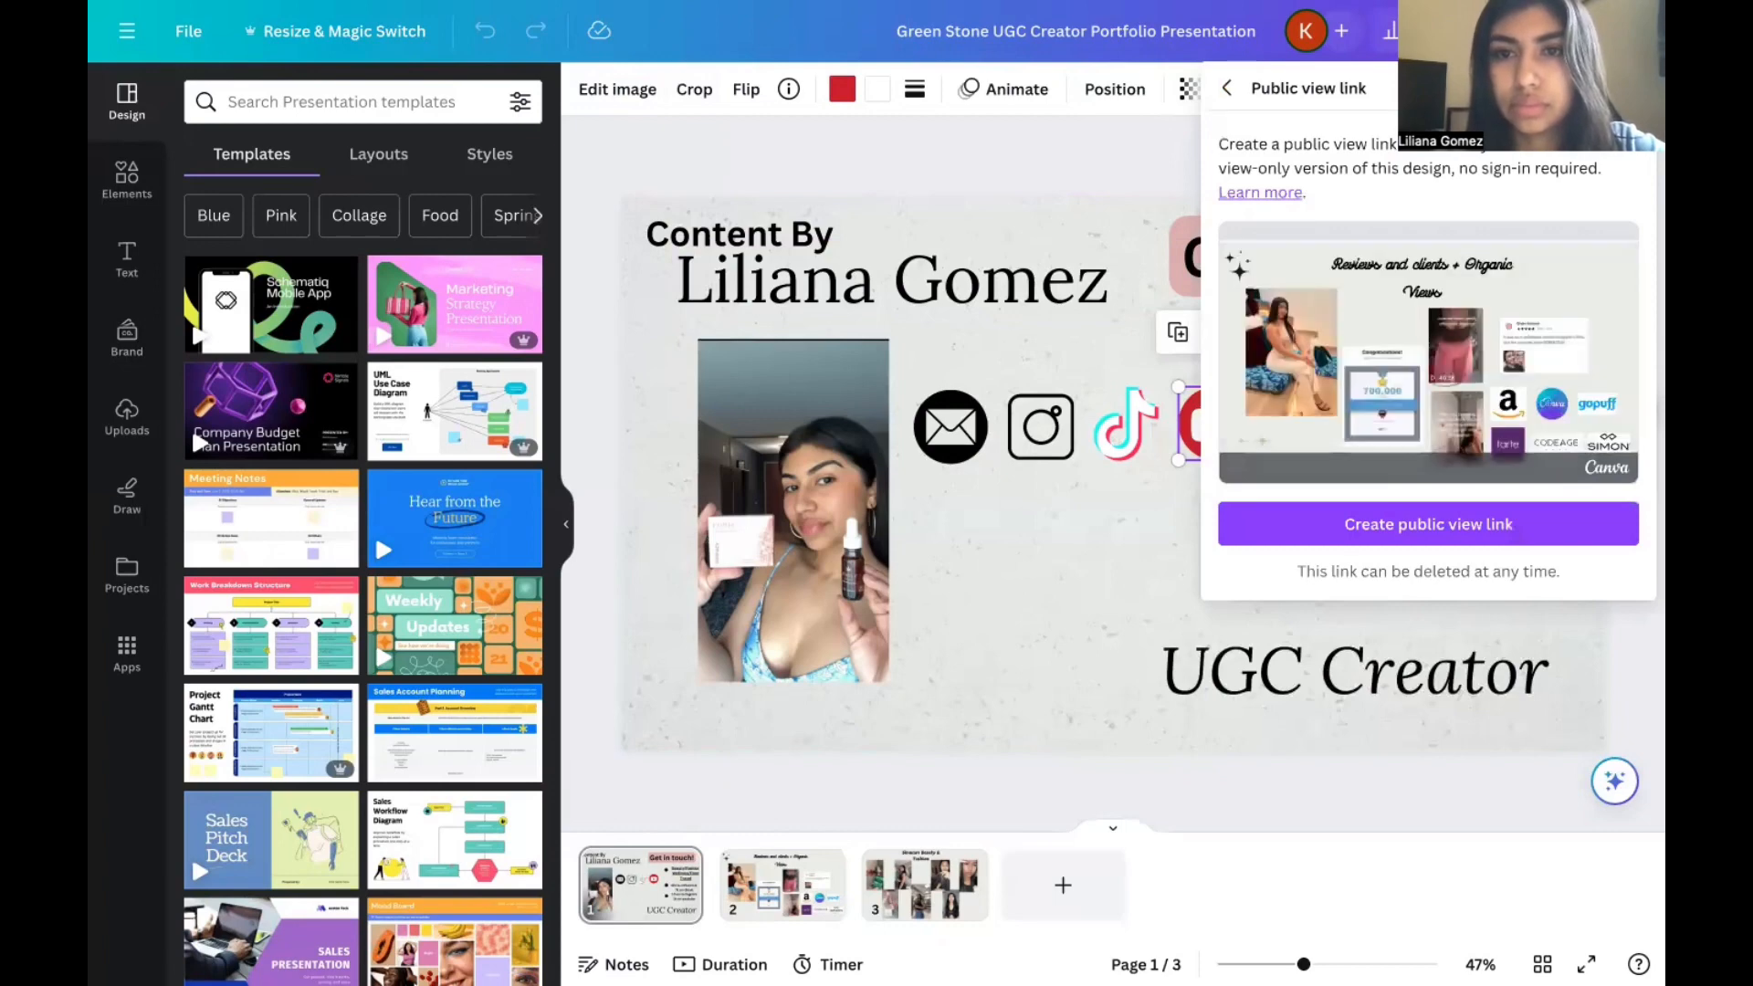
pyautogui.click(1357, 735)
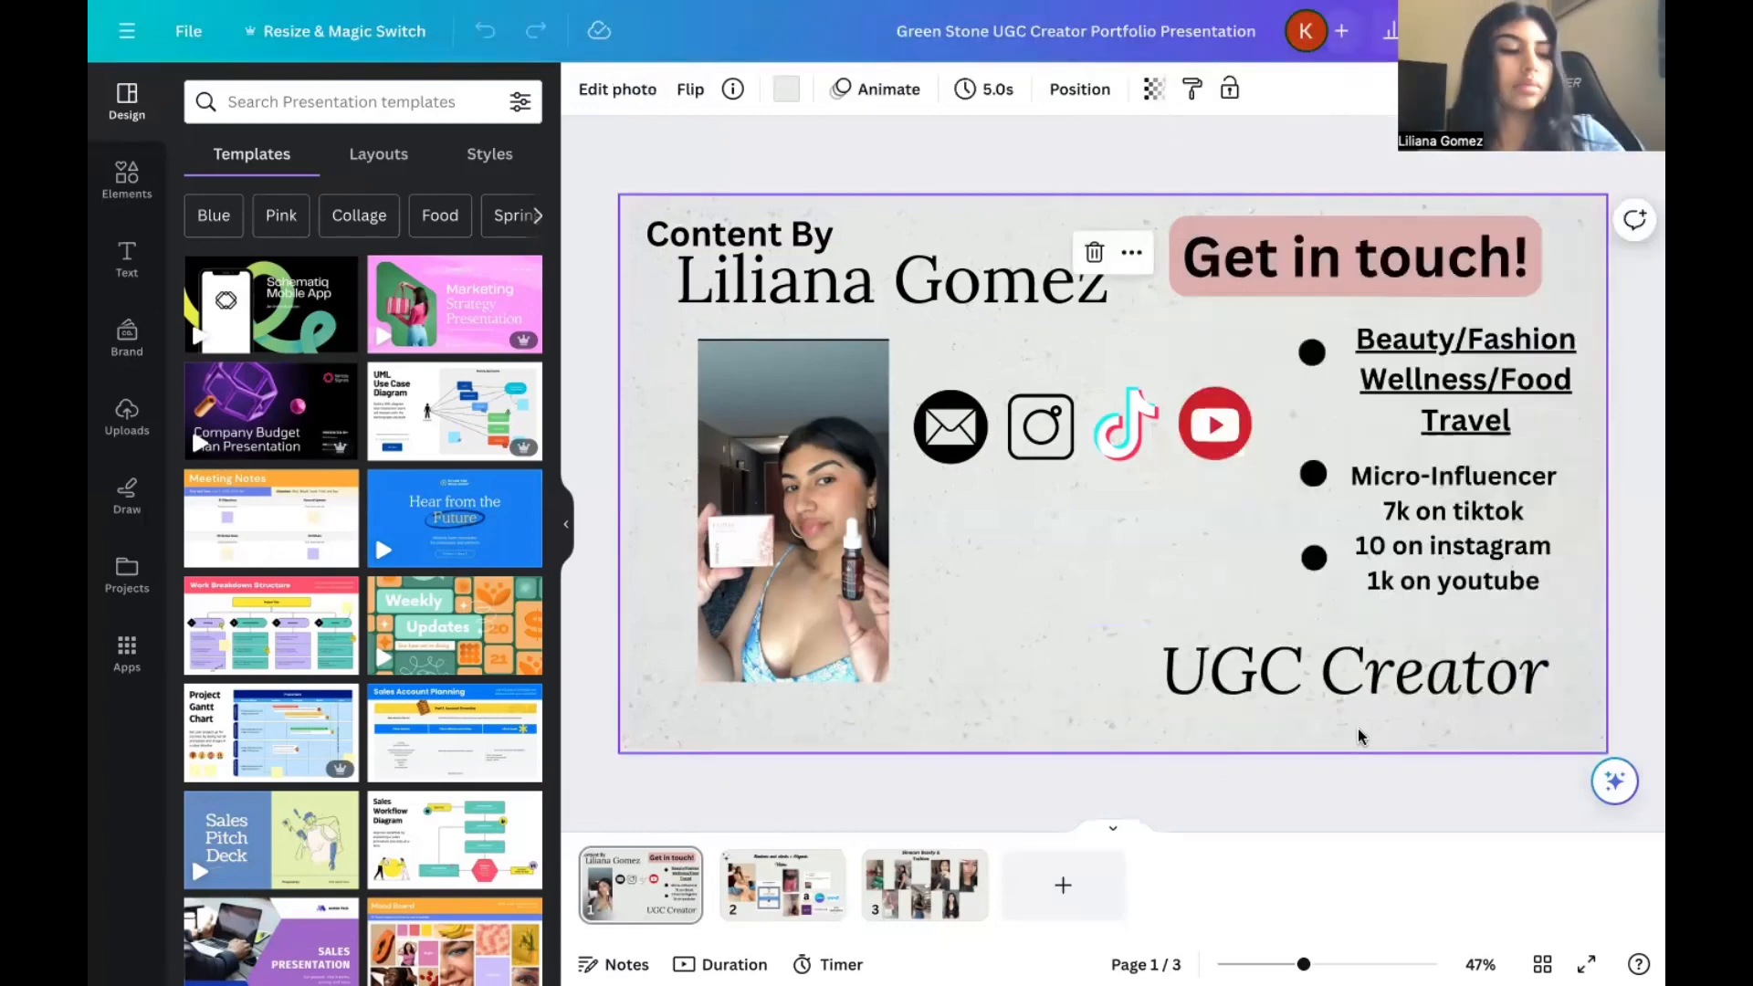
# Link the Instagram icon on page 1 to the creator's Instagram stories address.
pyautogui.click(994, 64)
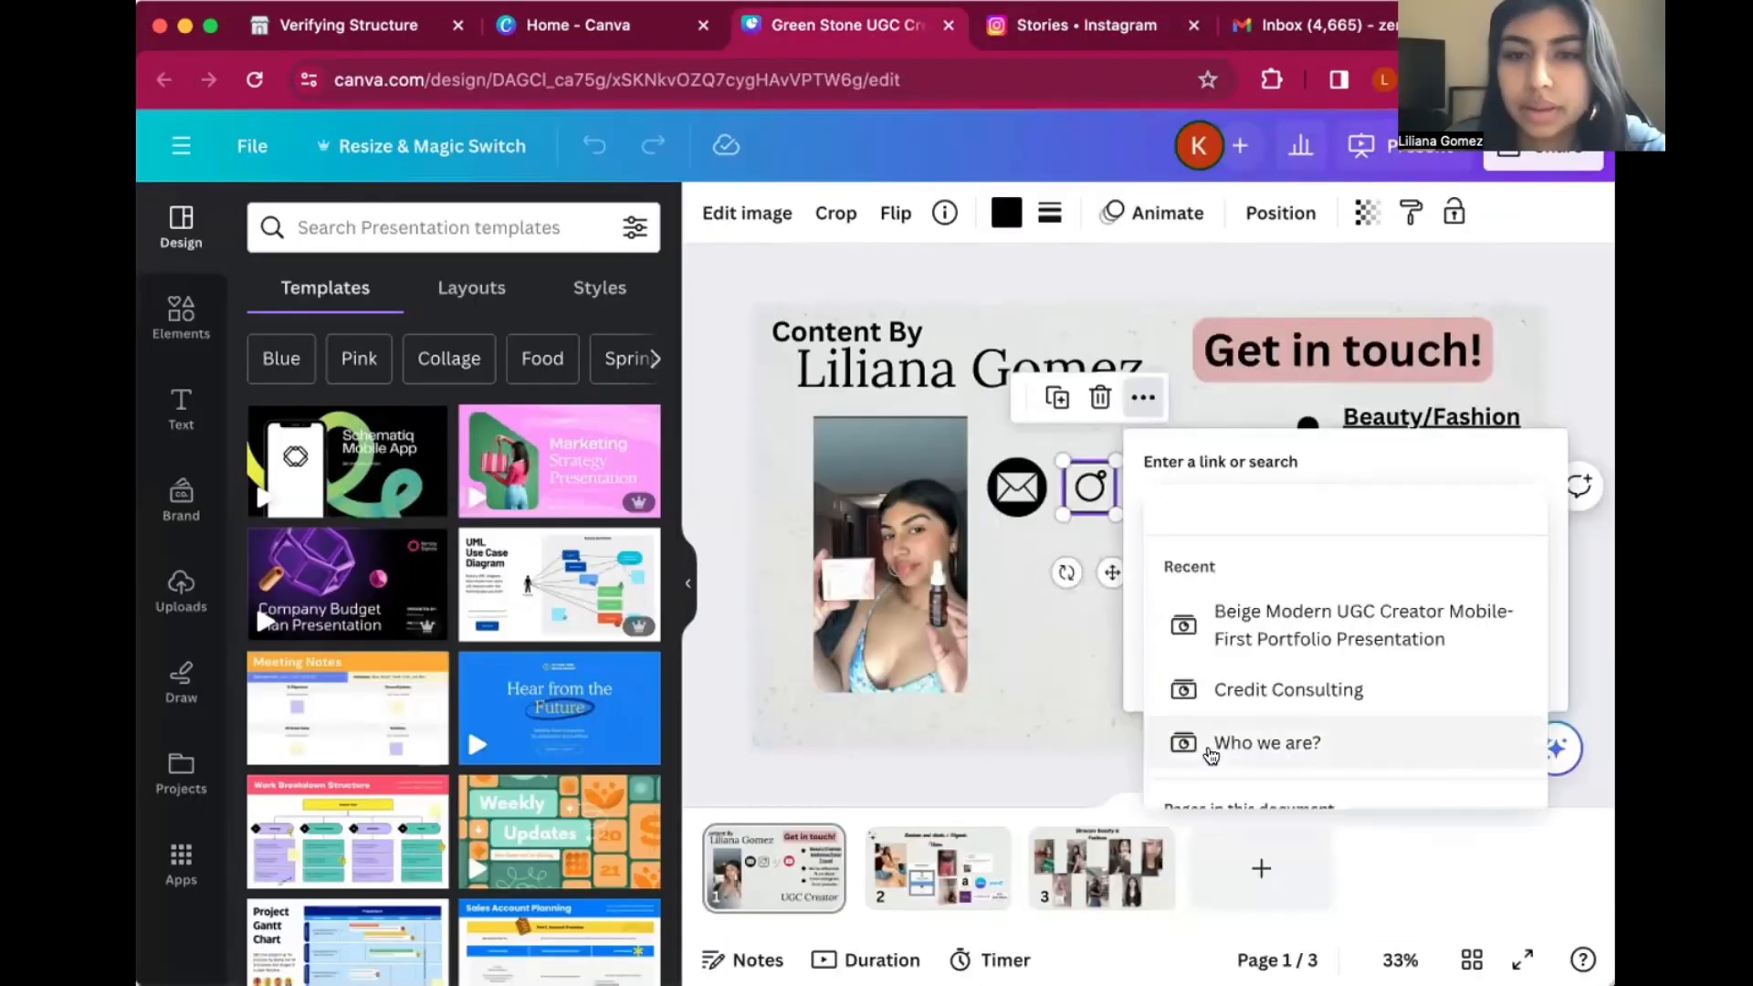
pyautogui.write('https://www.instagram.com/stories/_lilianagomez_/')
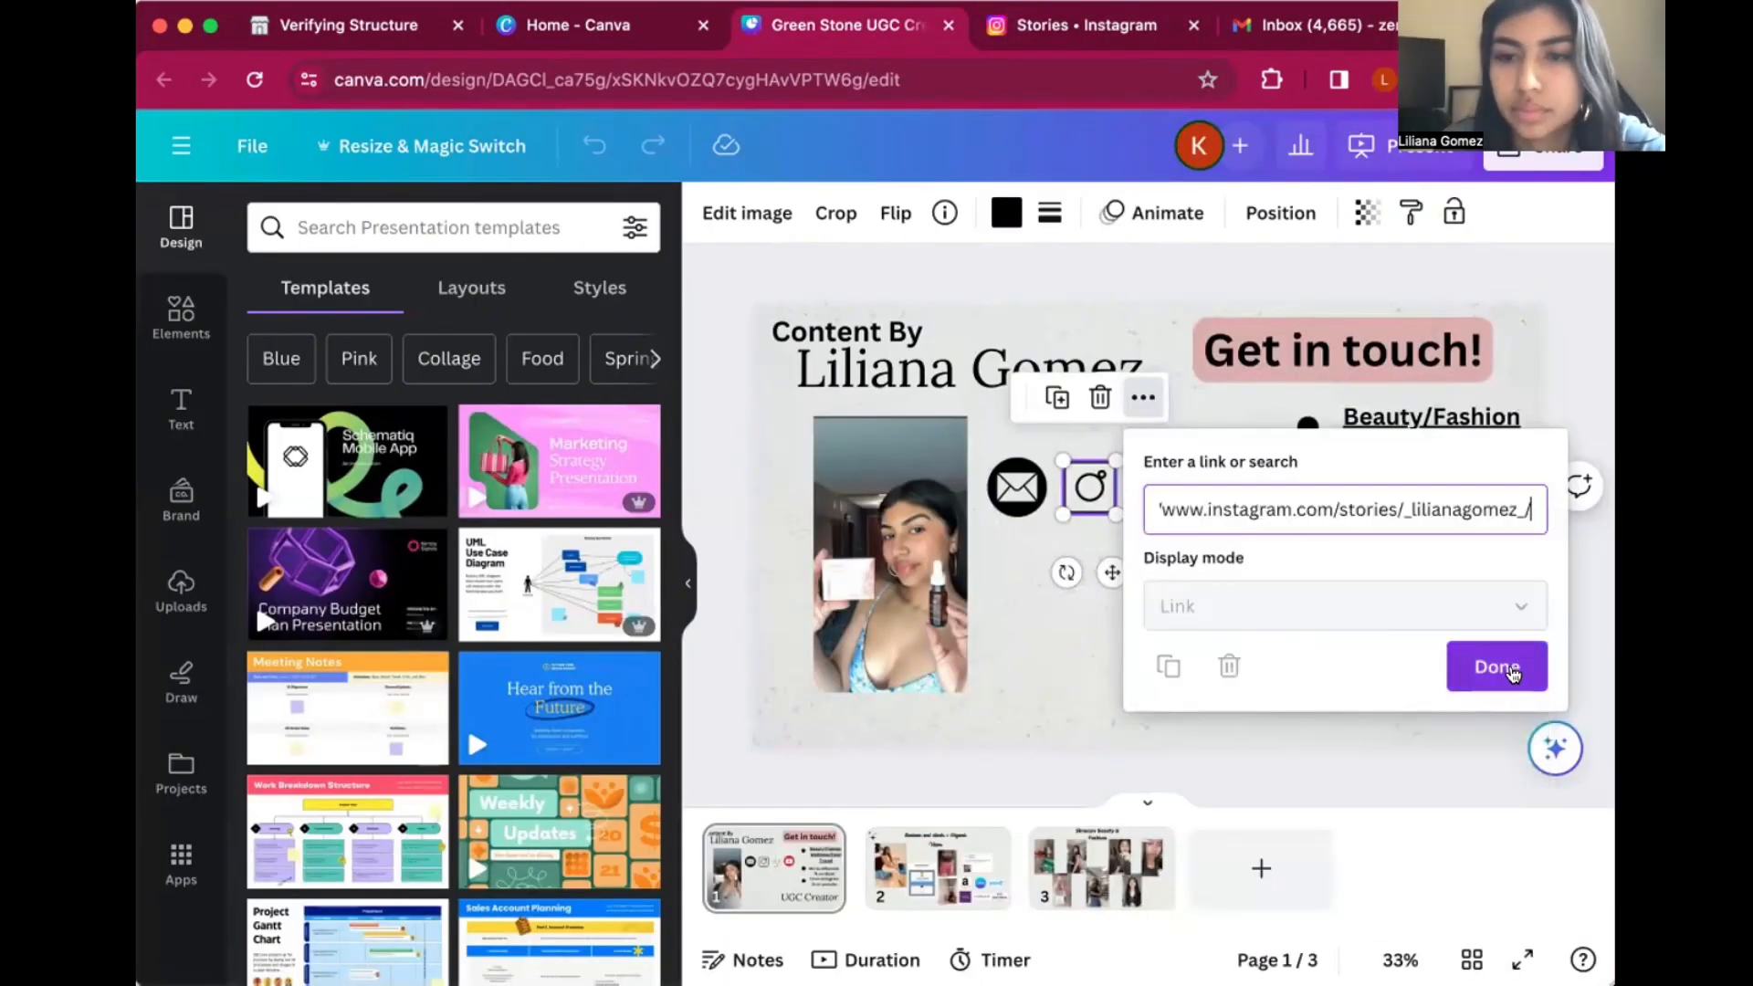
pyautogui.click(1497, 666)
pyautogui.rightClick(1512, 673)
pyautogui.click(1374, 745)
# Link the TikTok icon on page 1 to the creator's TikTok profile address.
pyautogui.click(1152, 484)
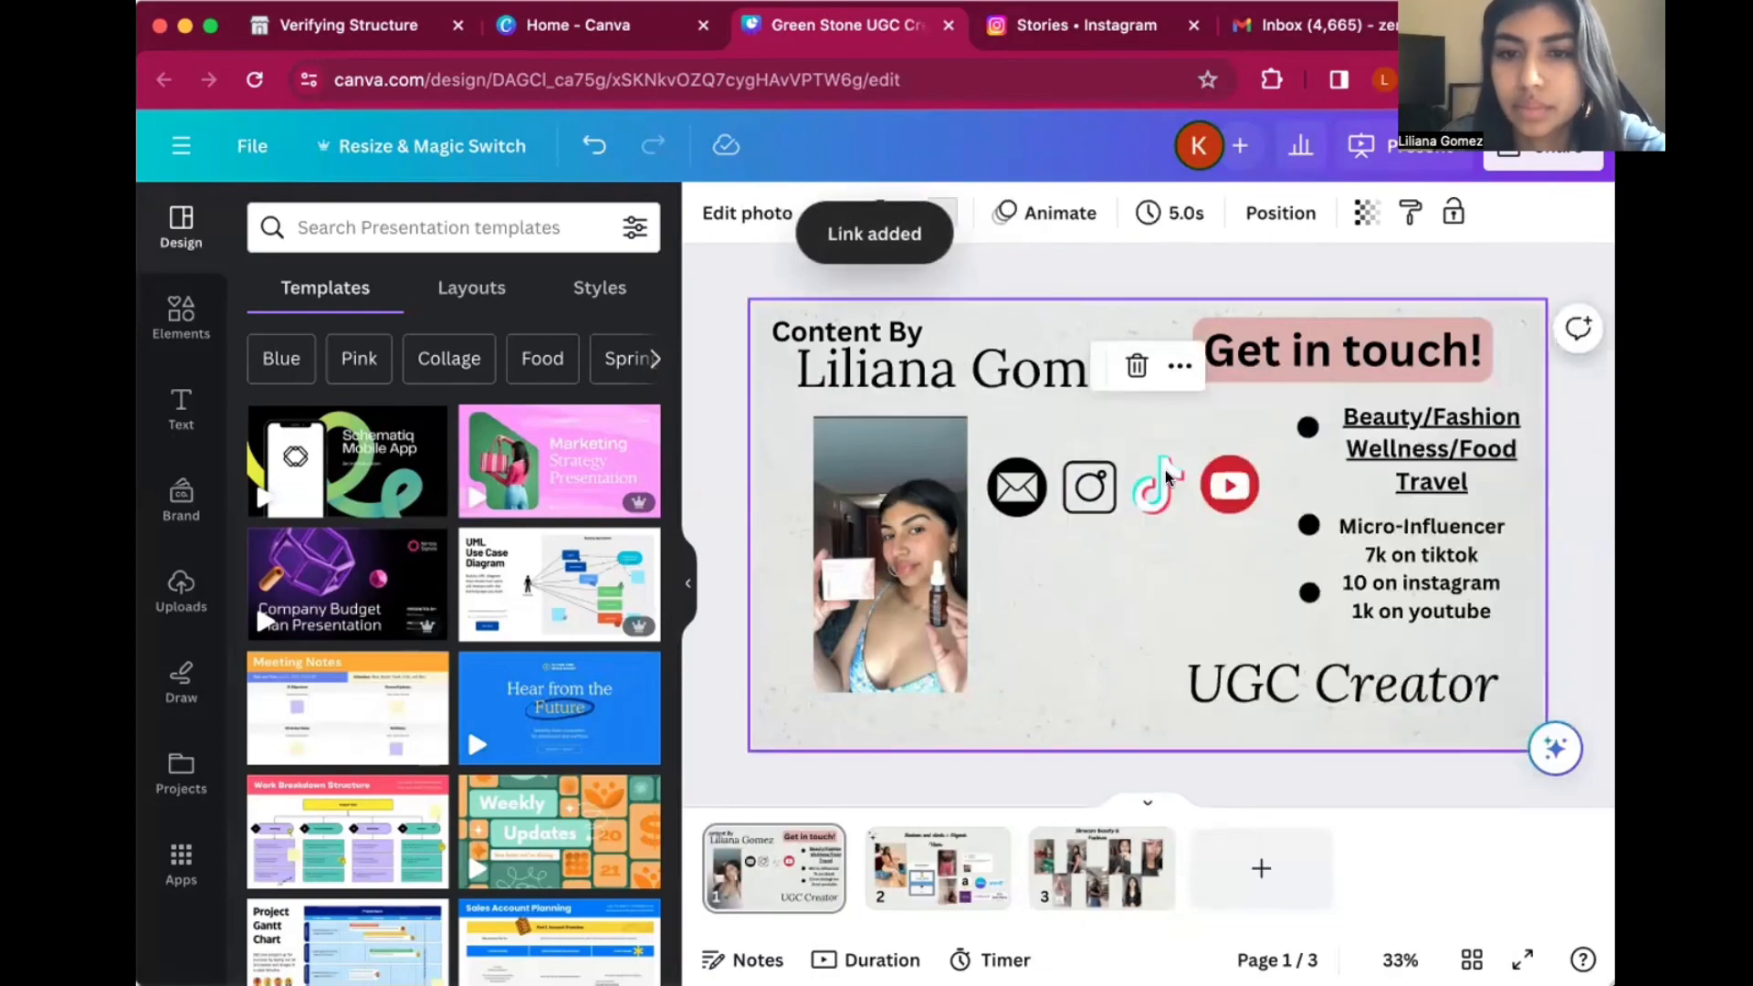
pyautogui.click(1152, 484)
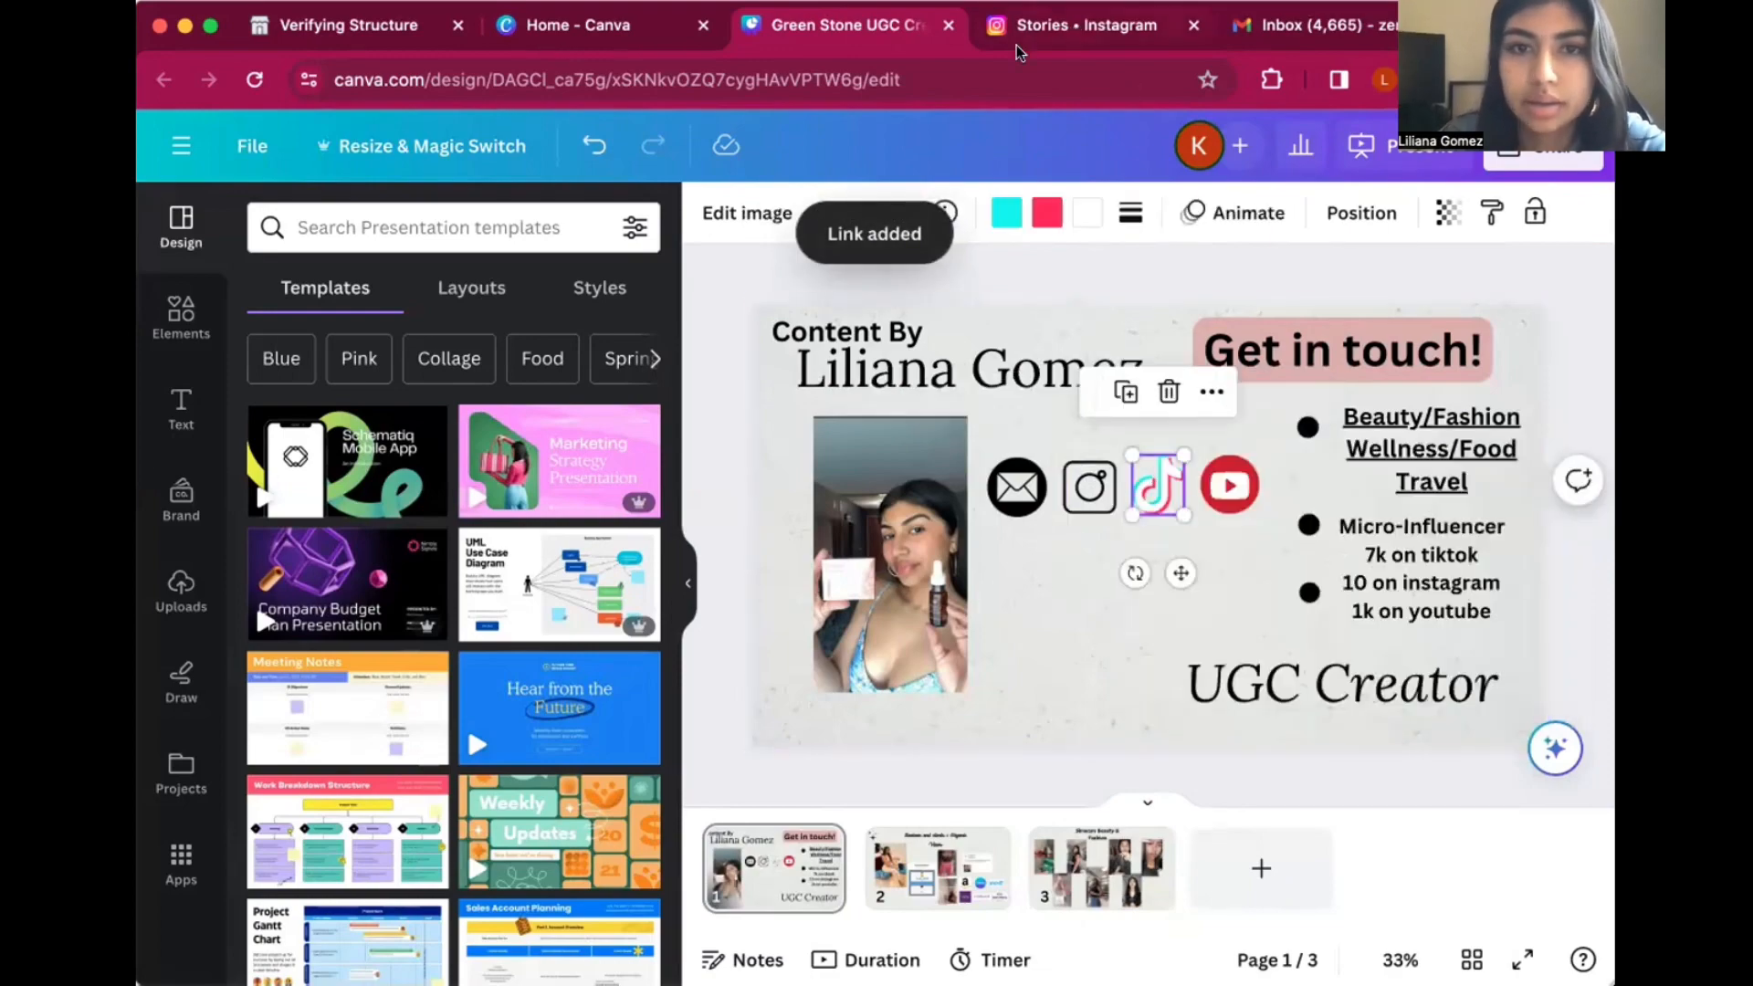
pyautogui.rightClick(1158, 484)
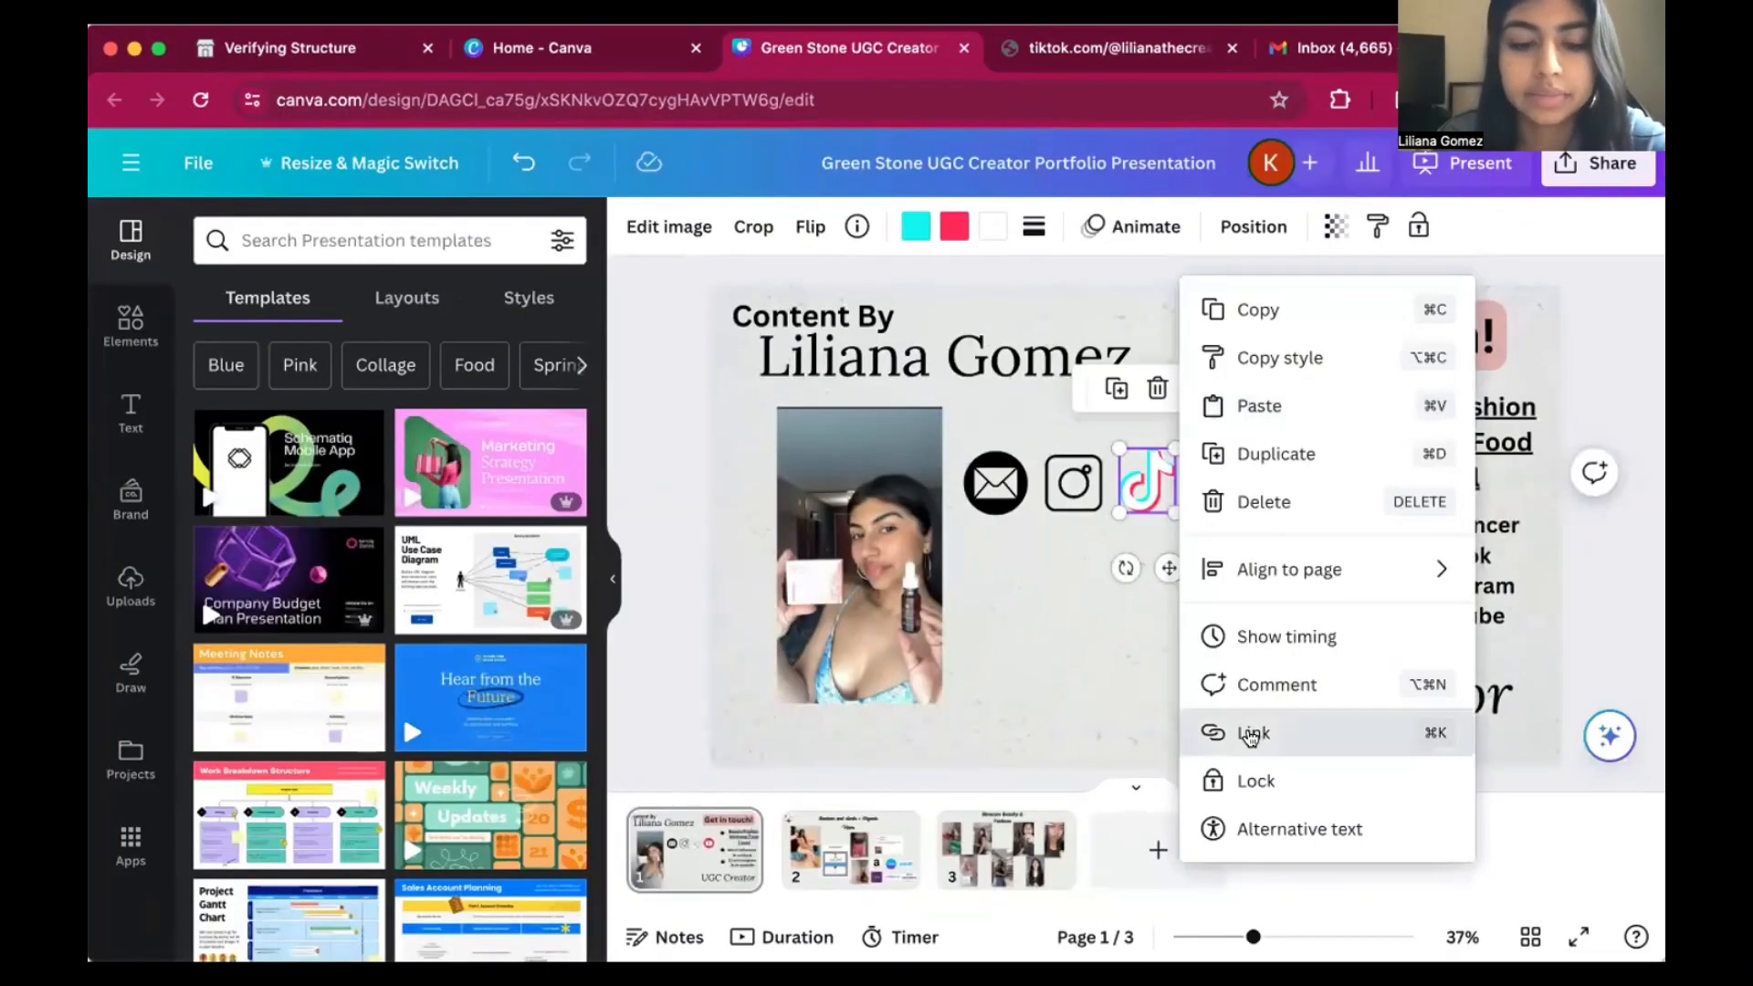
pyautogui.click(1251, 736)
pyautogui.write('https://www.tiktok.com/@lilianathecreator')
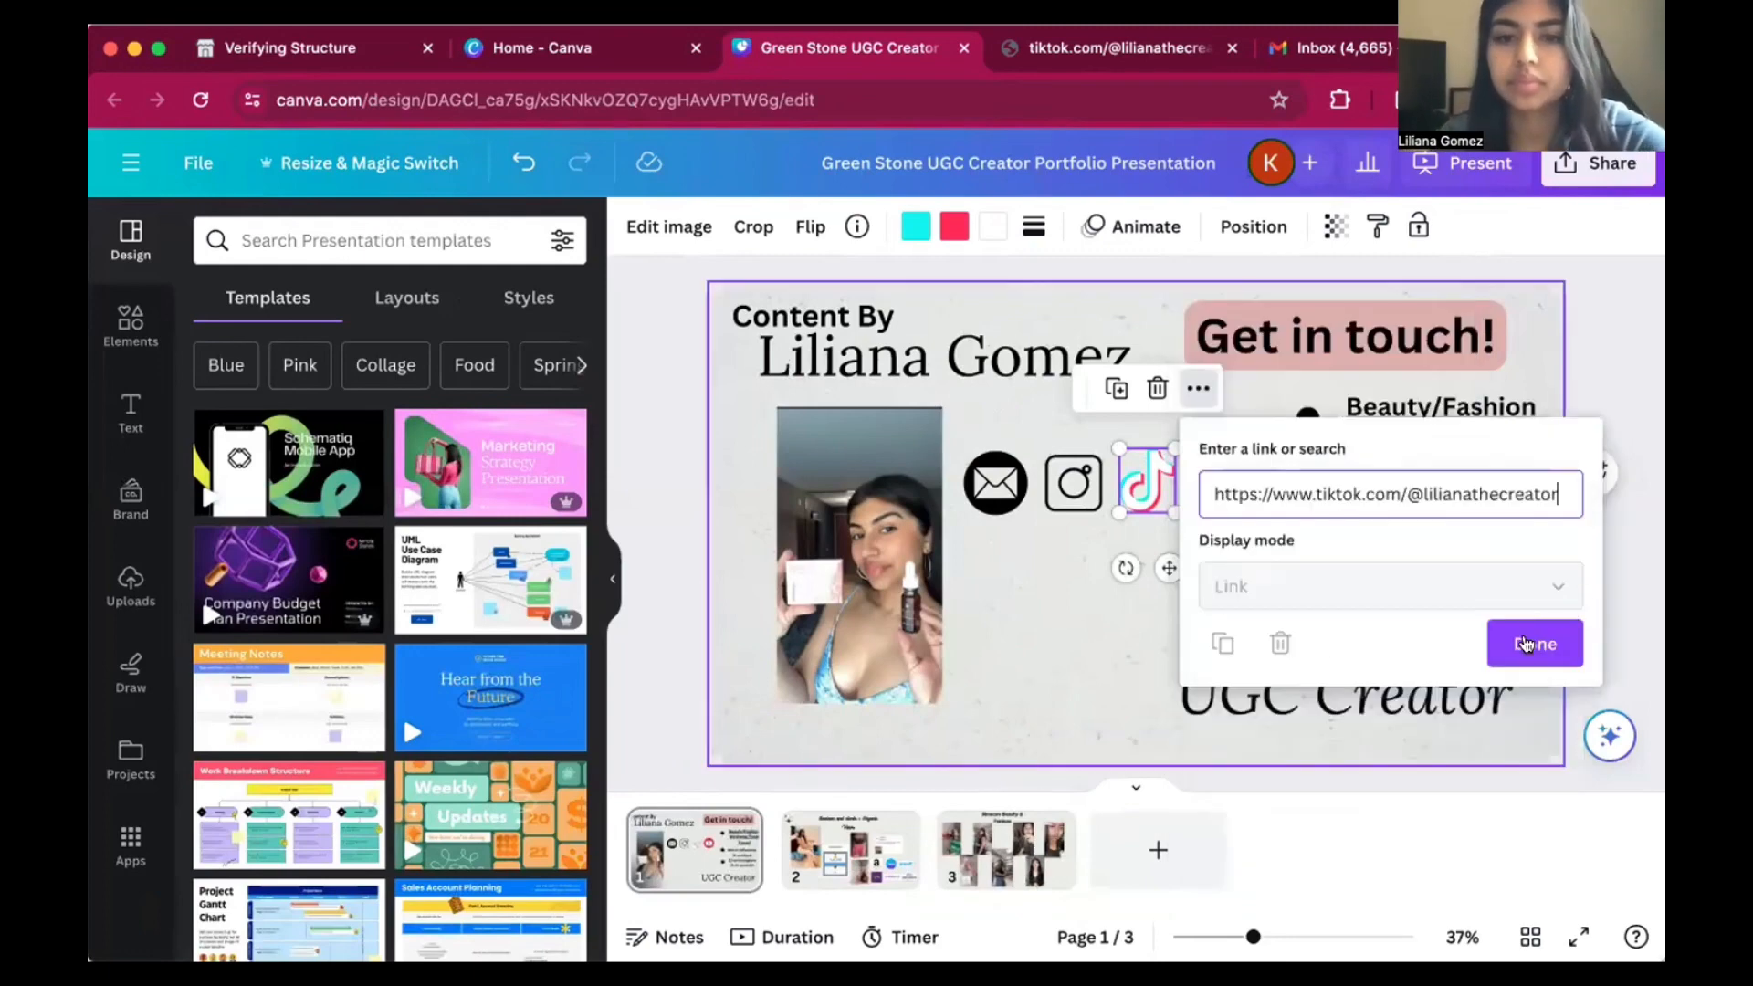
pyautogui.click(1525, 642)
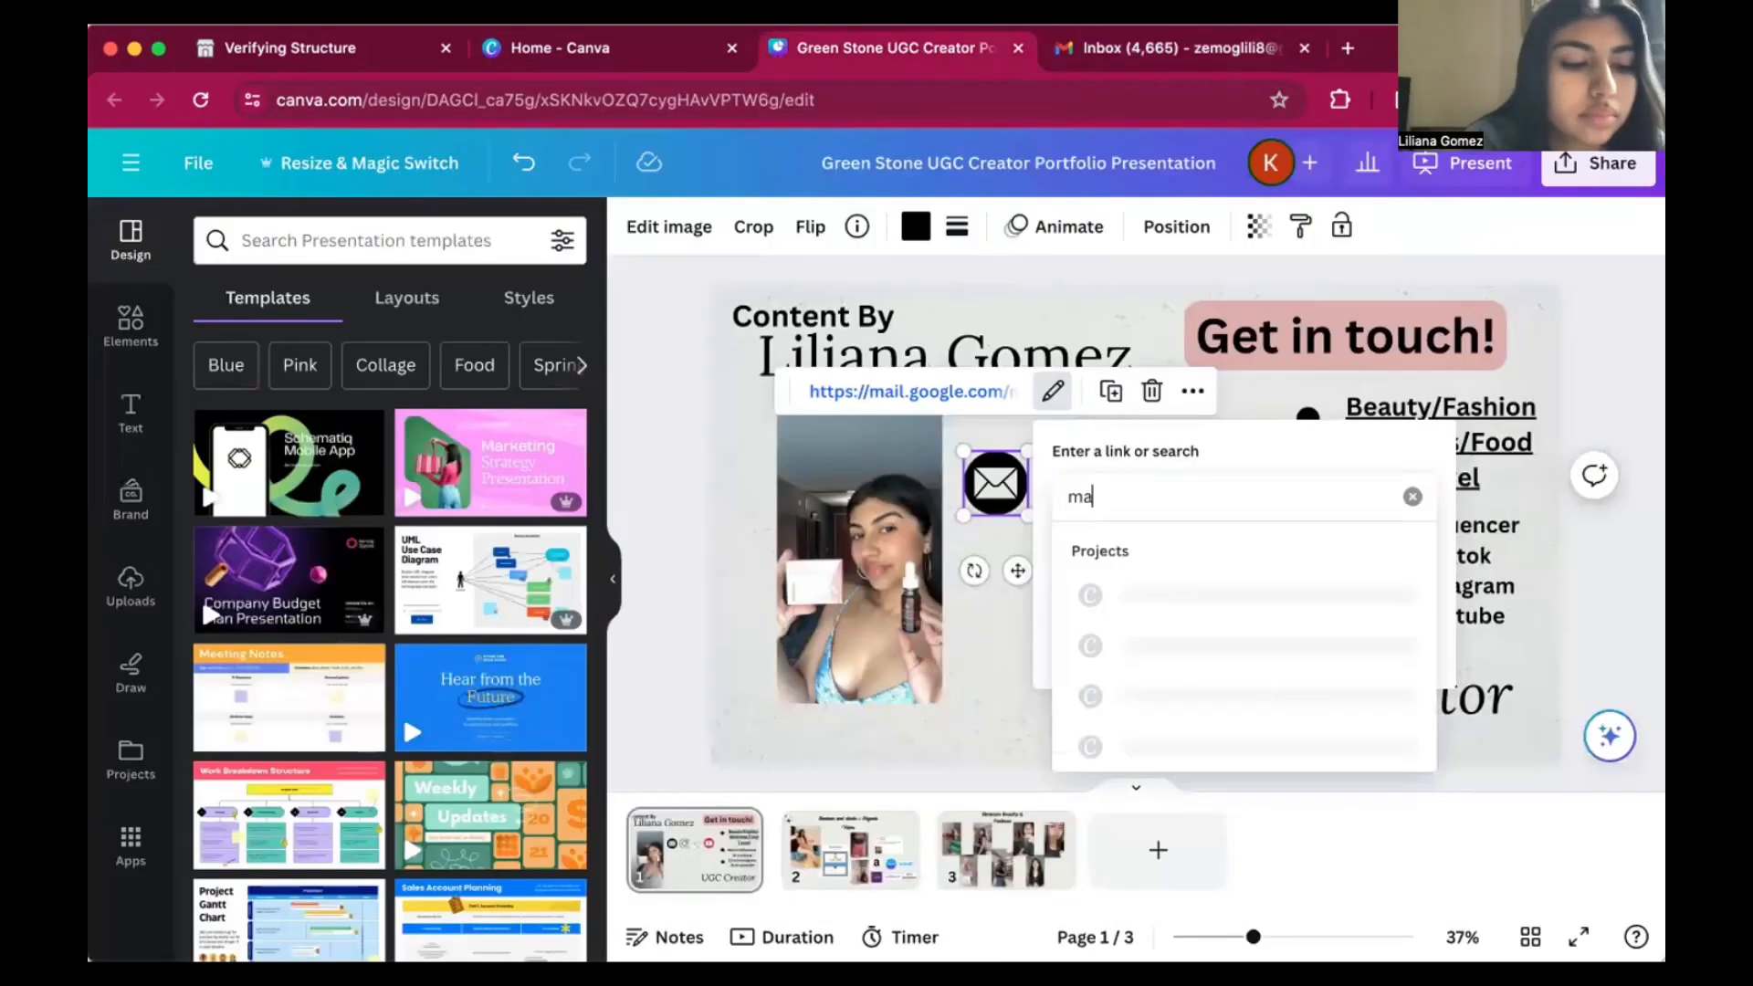
# Set the envelope icon's link to "mailto:" followed by the creator's e-mail address.
pyautogui.write('il')
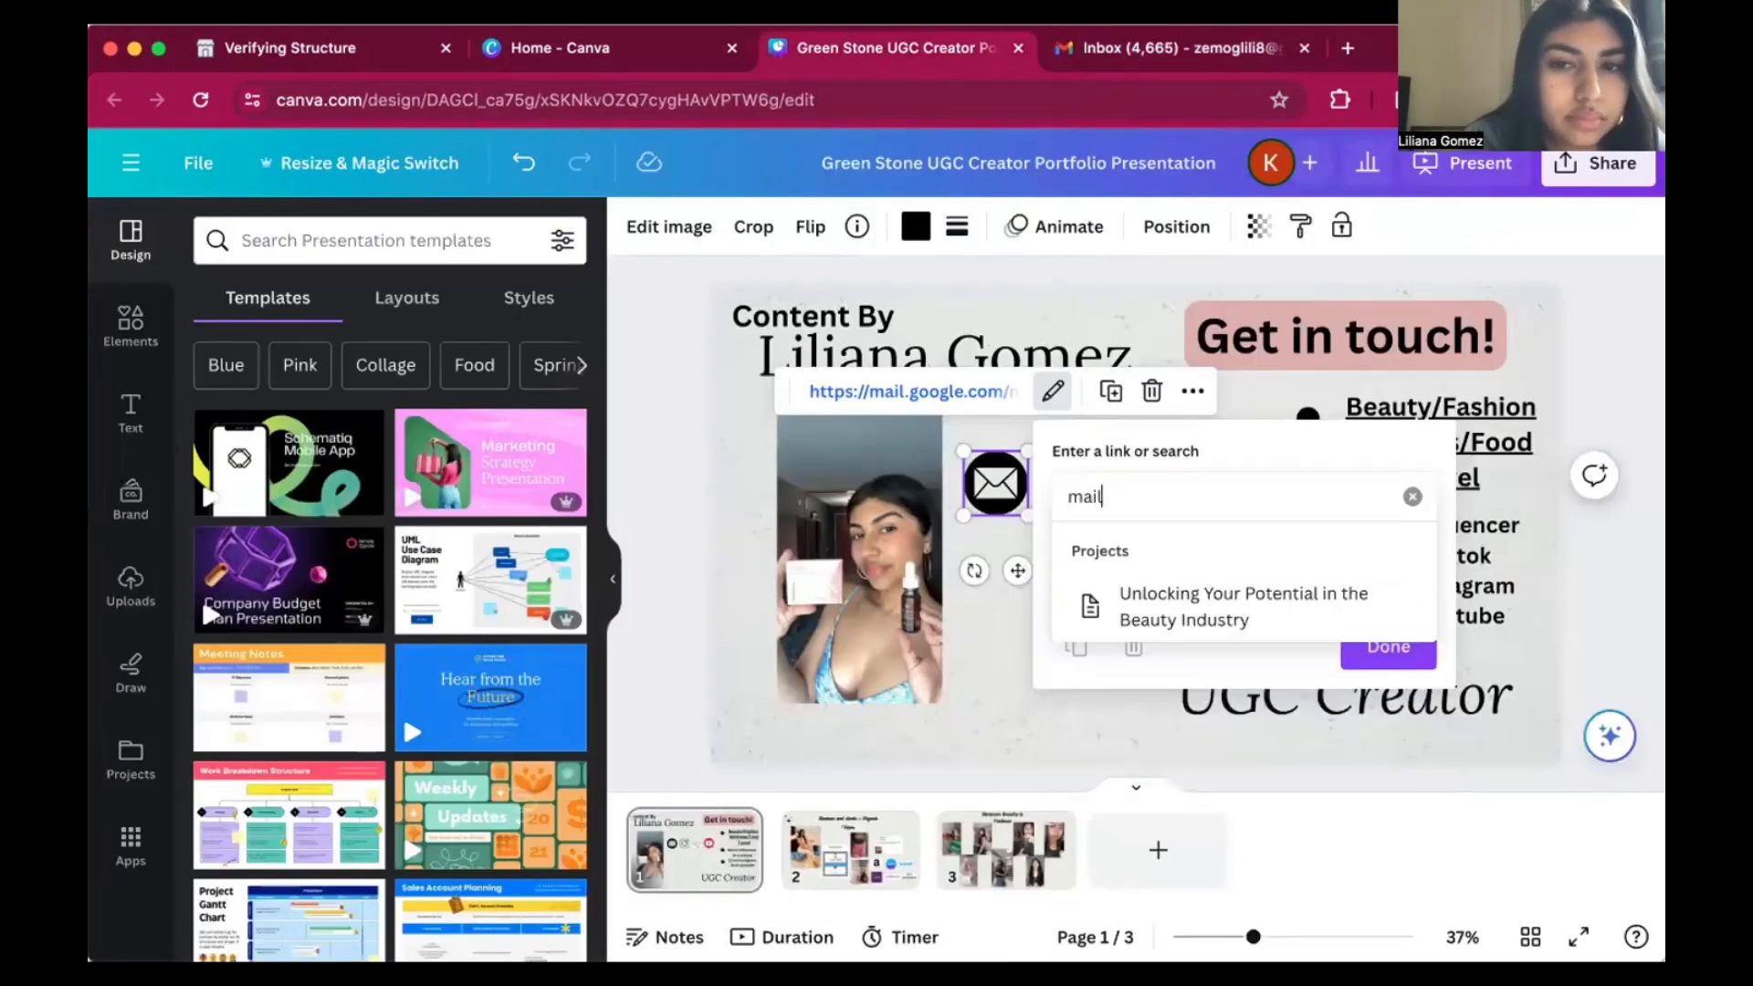
pyautogui.write('to:')
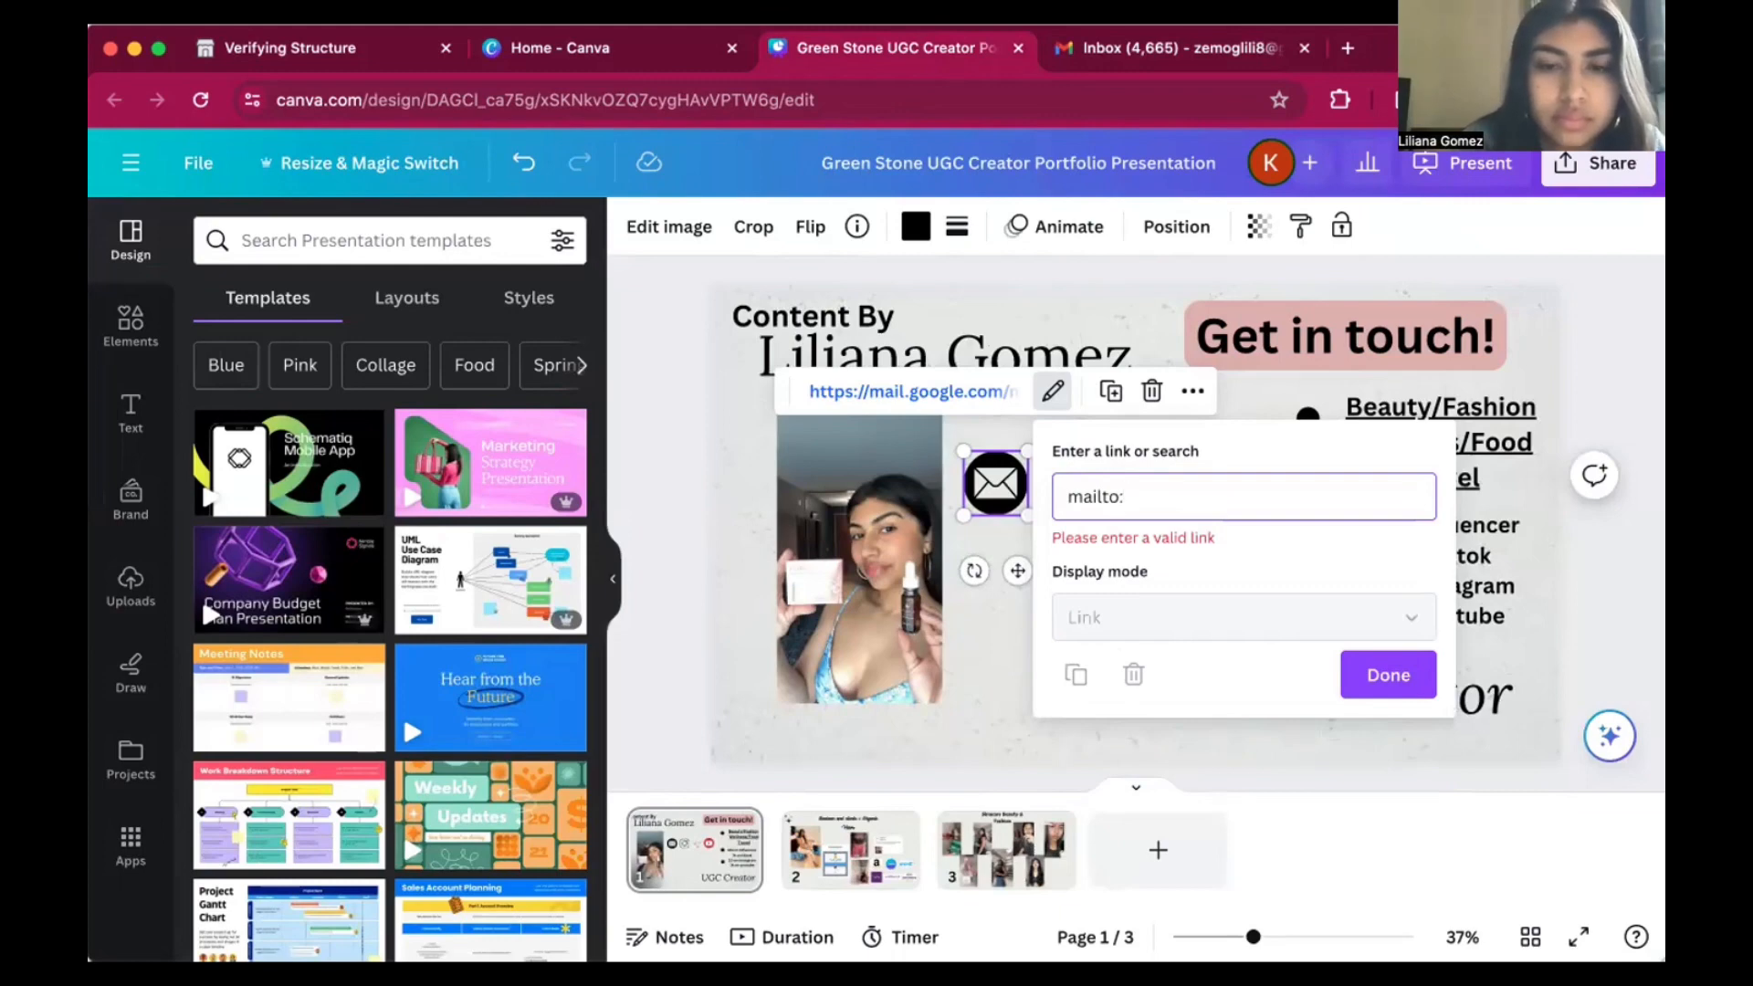
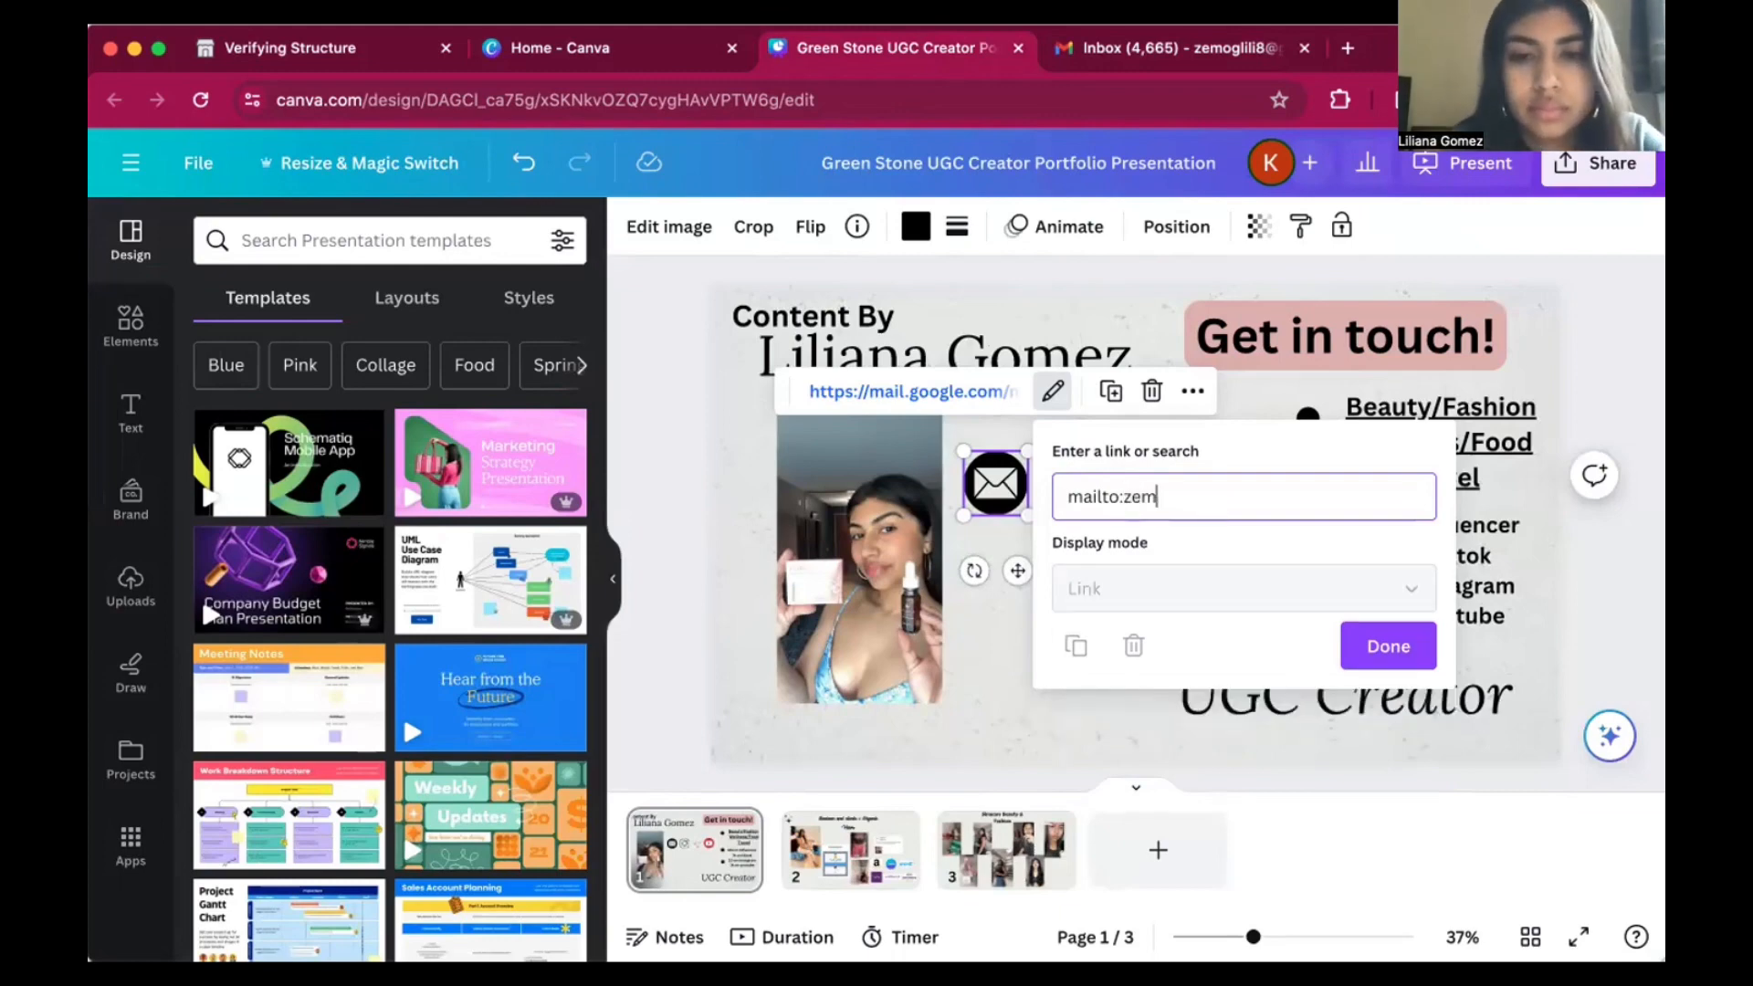
pyautogui.press('Return')
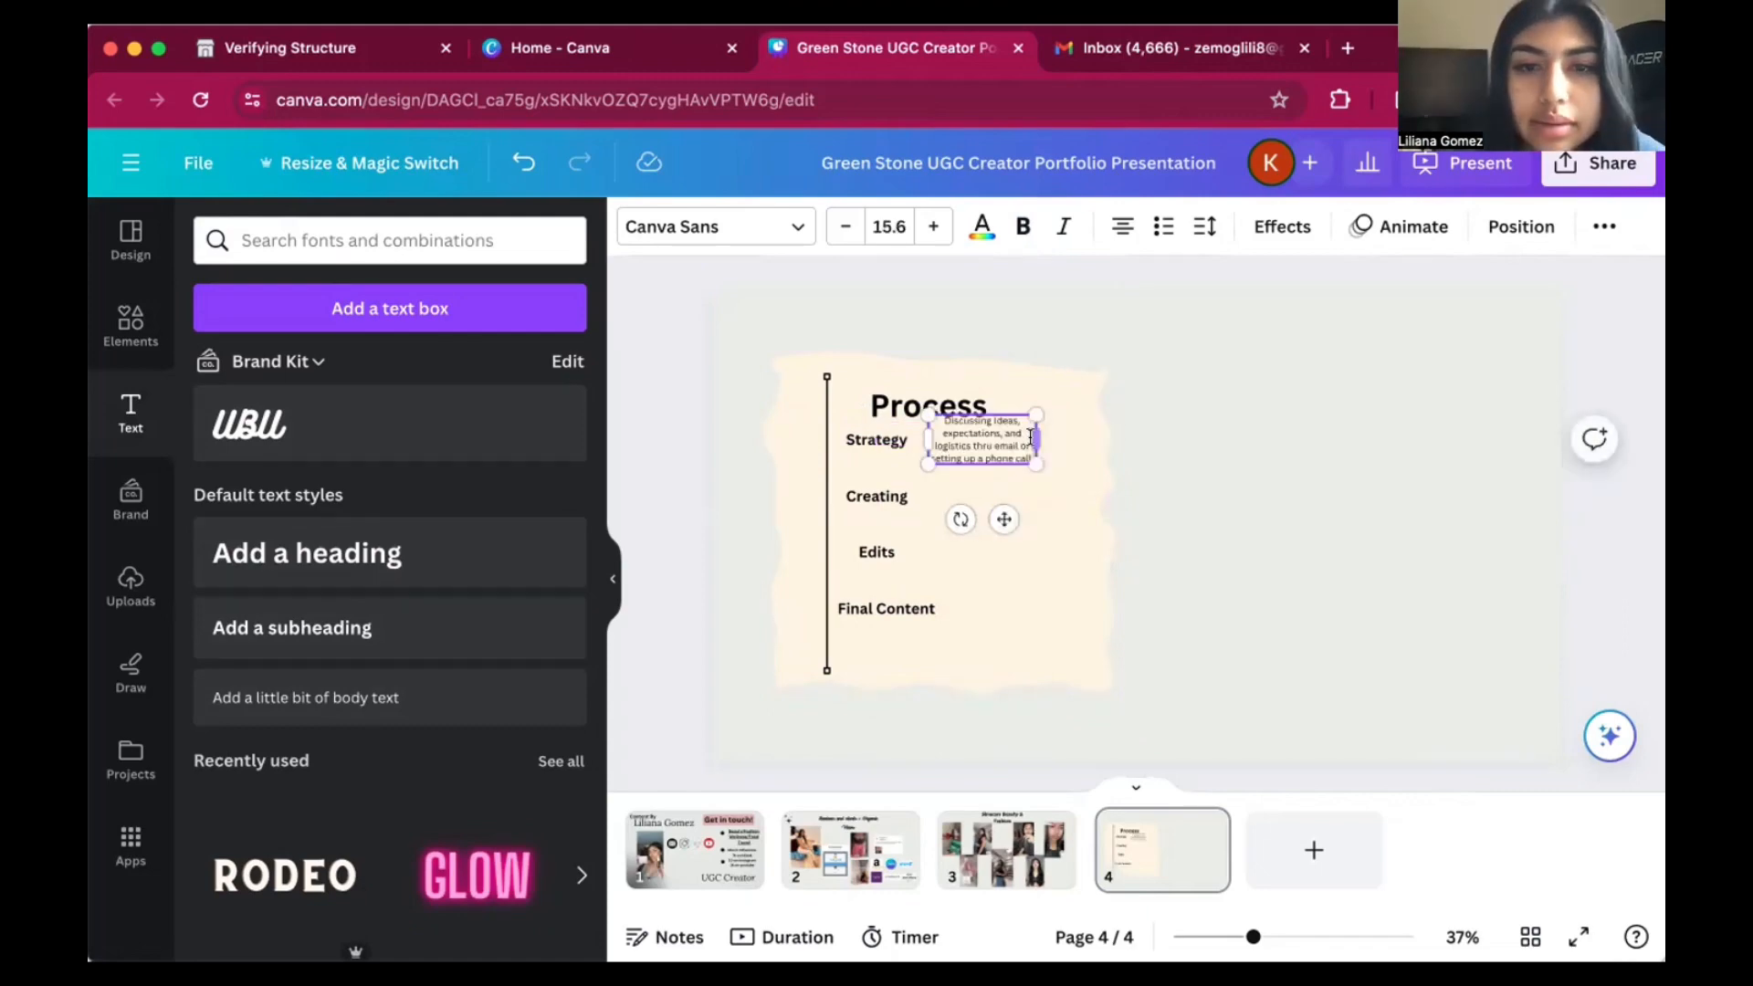
# Widen the Strategy description on page 4, and describe Creating as "Scripting and editing the first video for brand approval".
pyautogui.moveTo(1035, 433); pyautogui.dragTo(1107, 435)
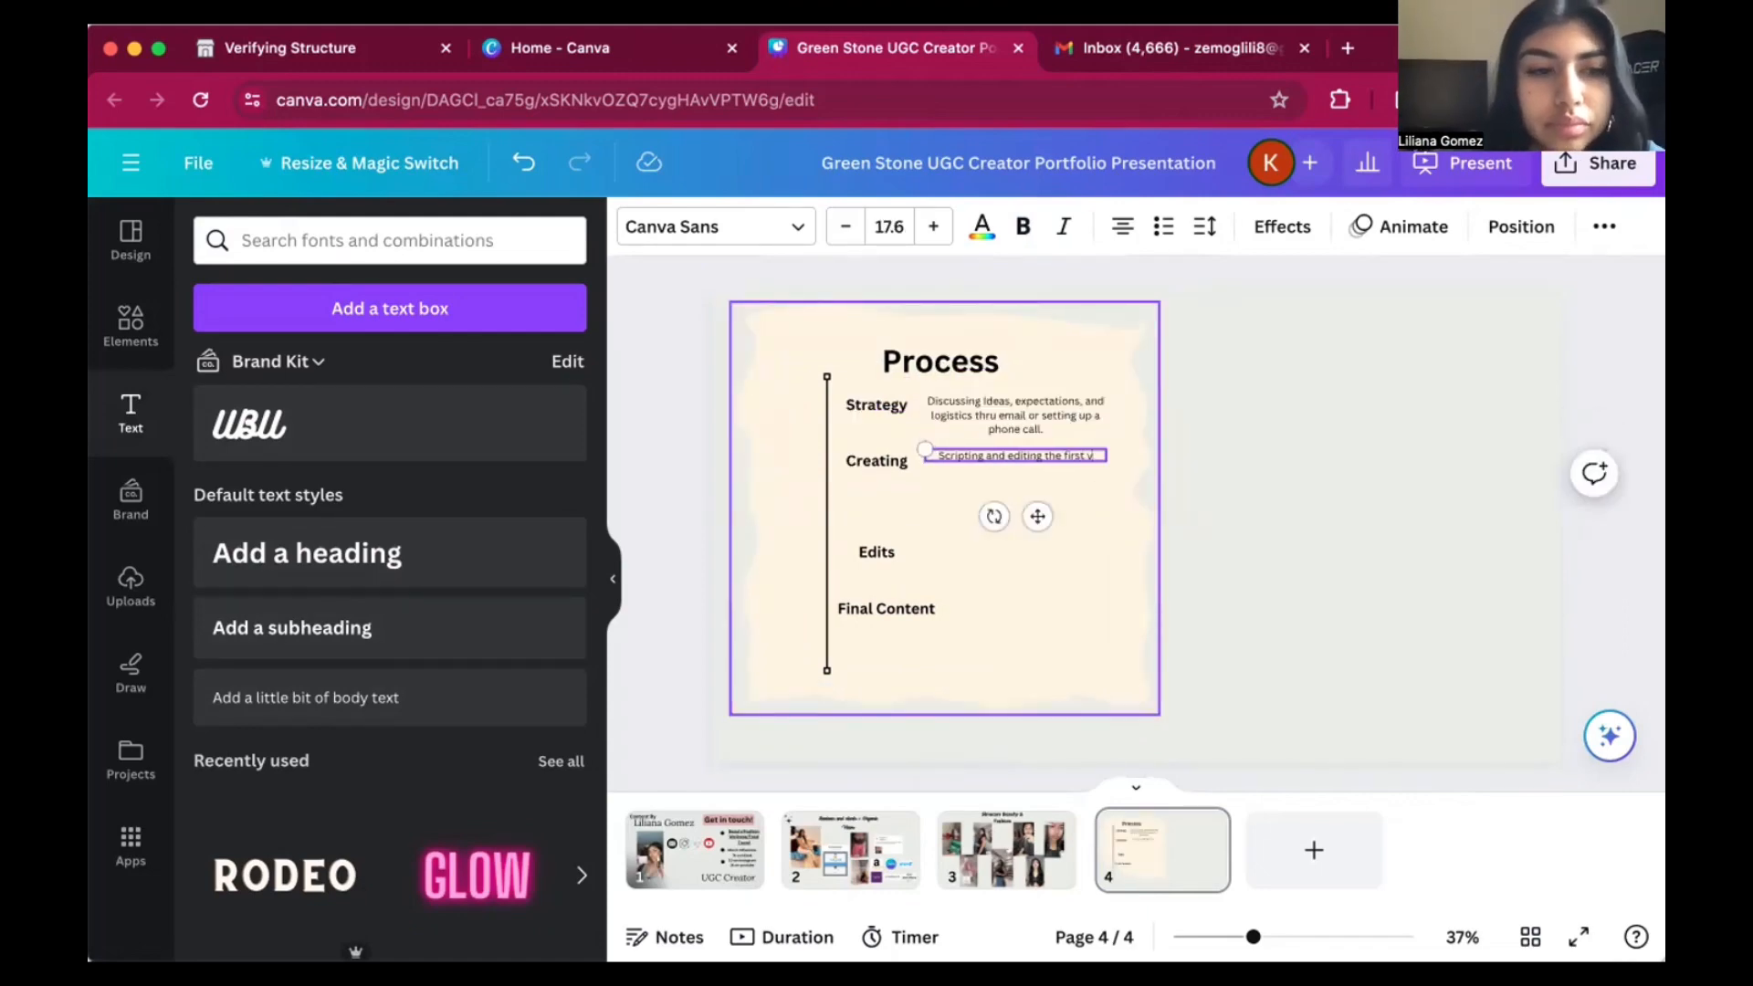
pyautogui.write('ideo for approval')
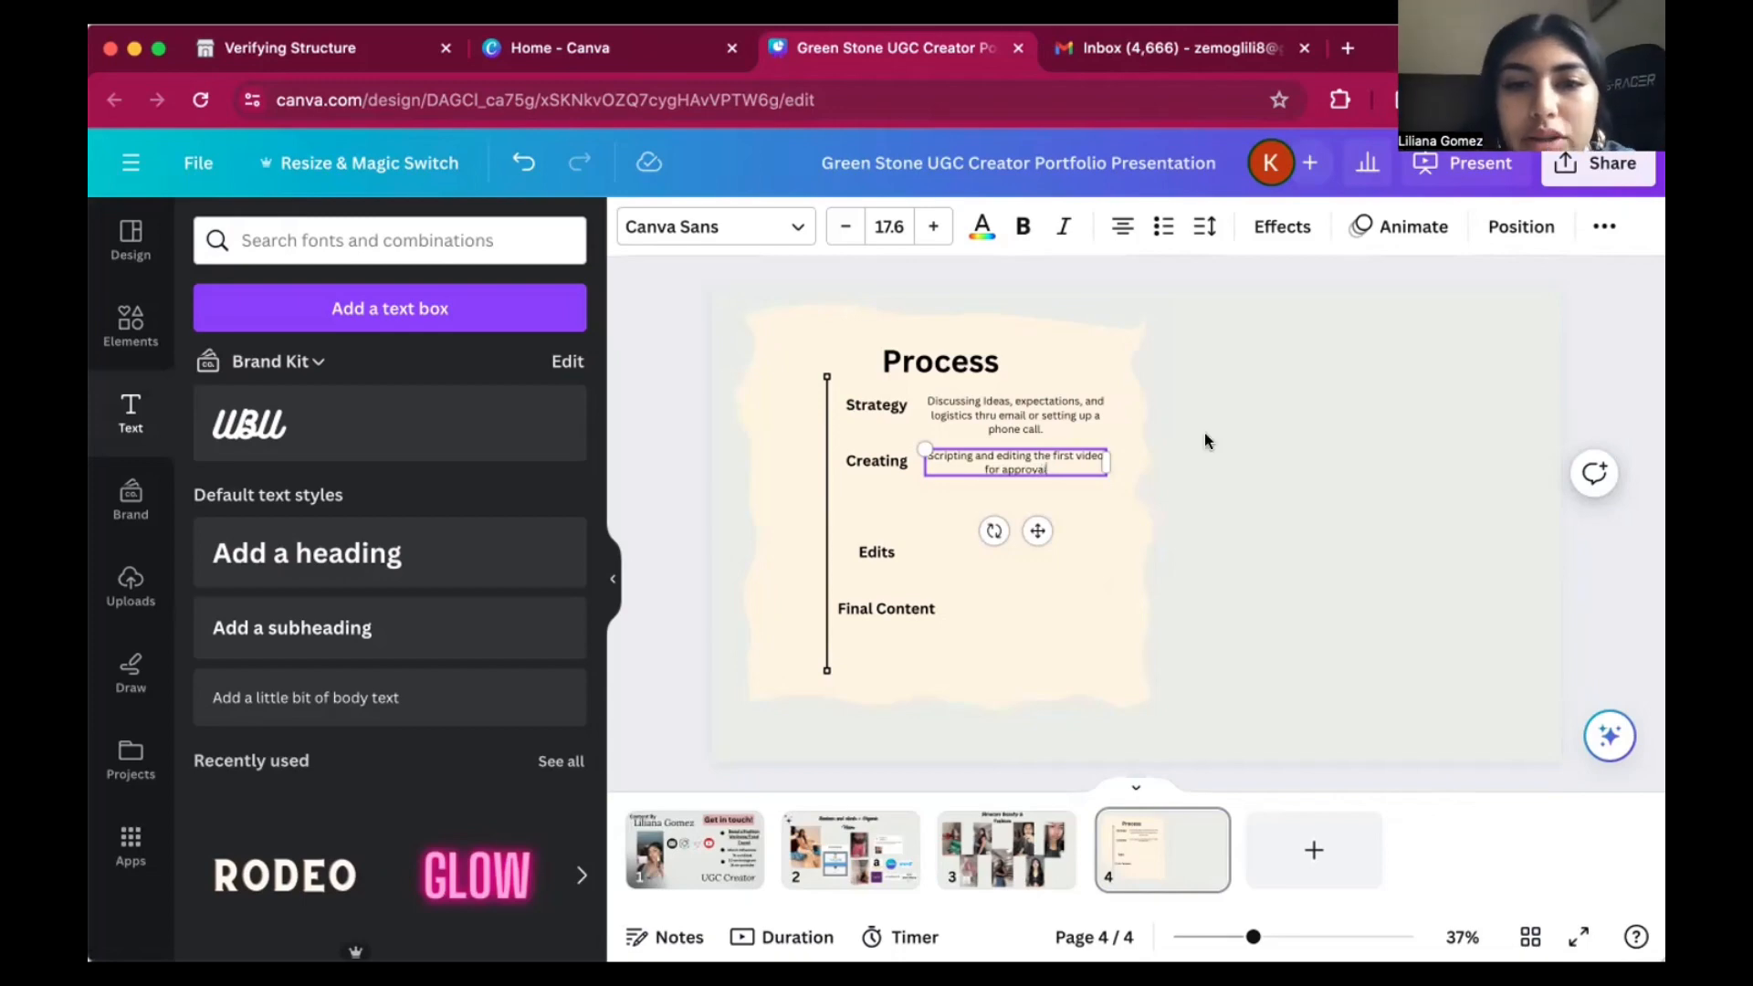
pyautogui.moveTo(1040, 526); pyautogui.dragTo(1037, 535)
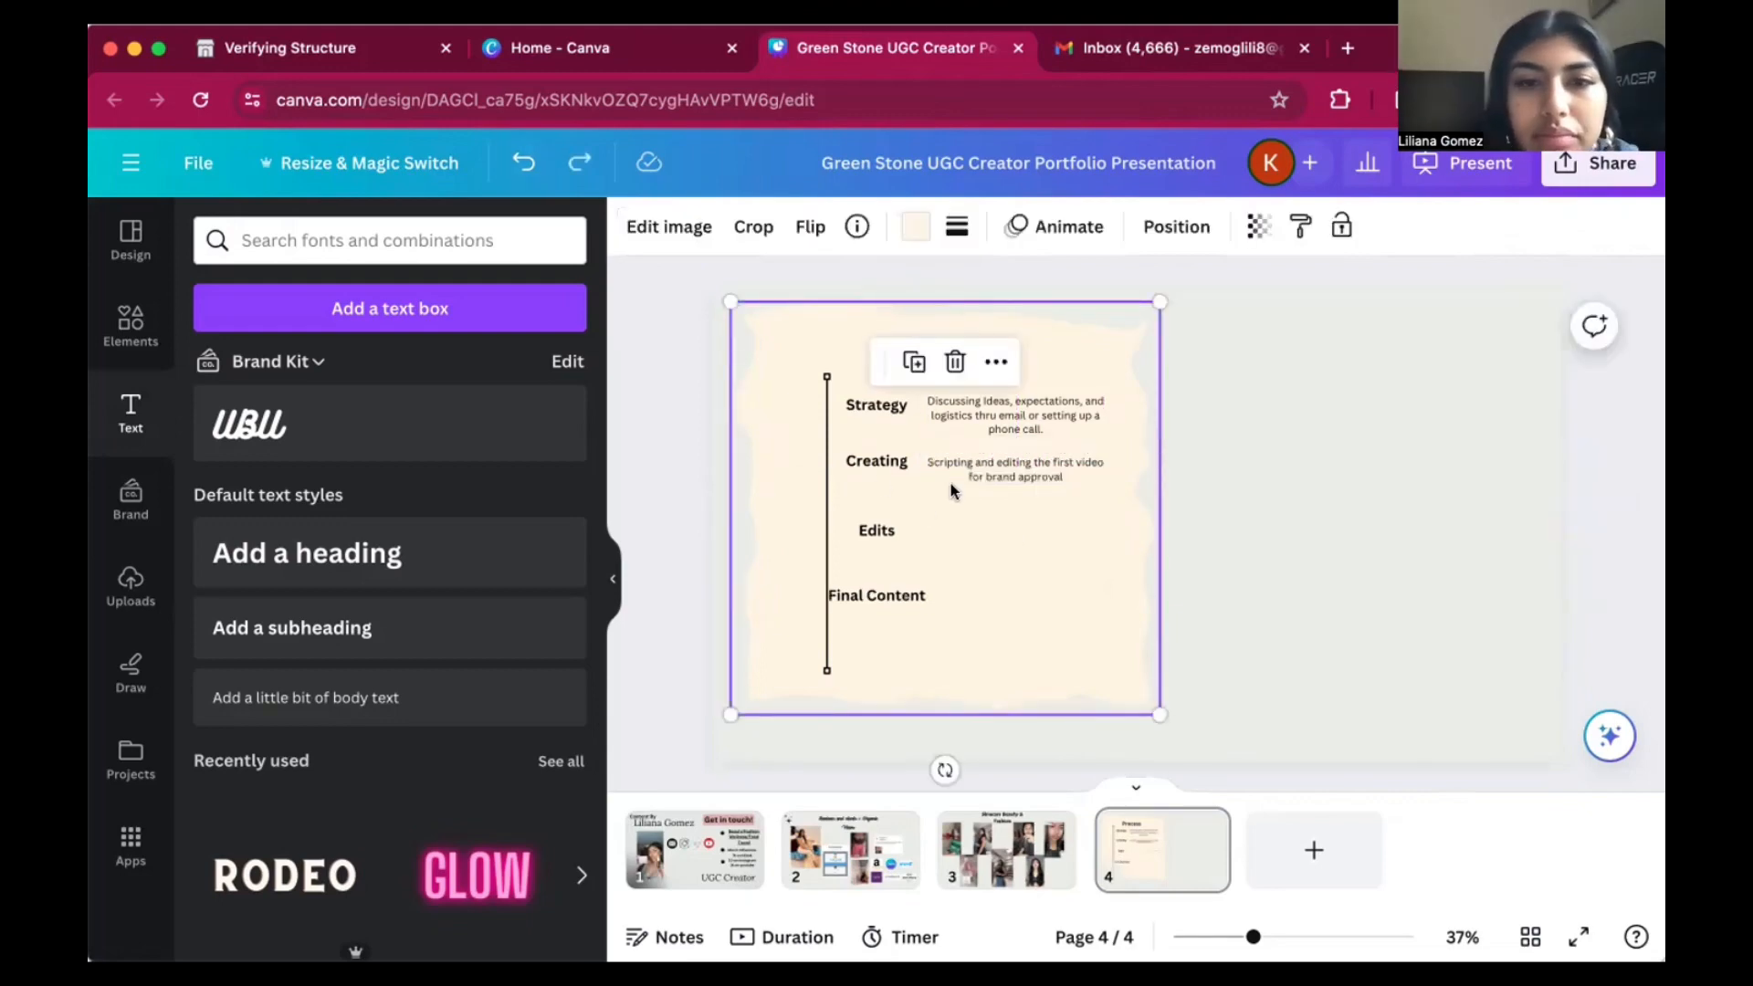
pyautogui.click(990, 471)
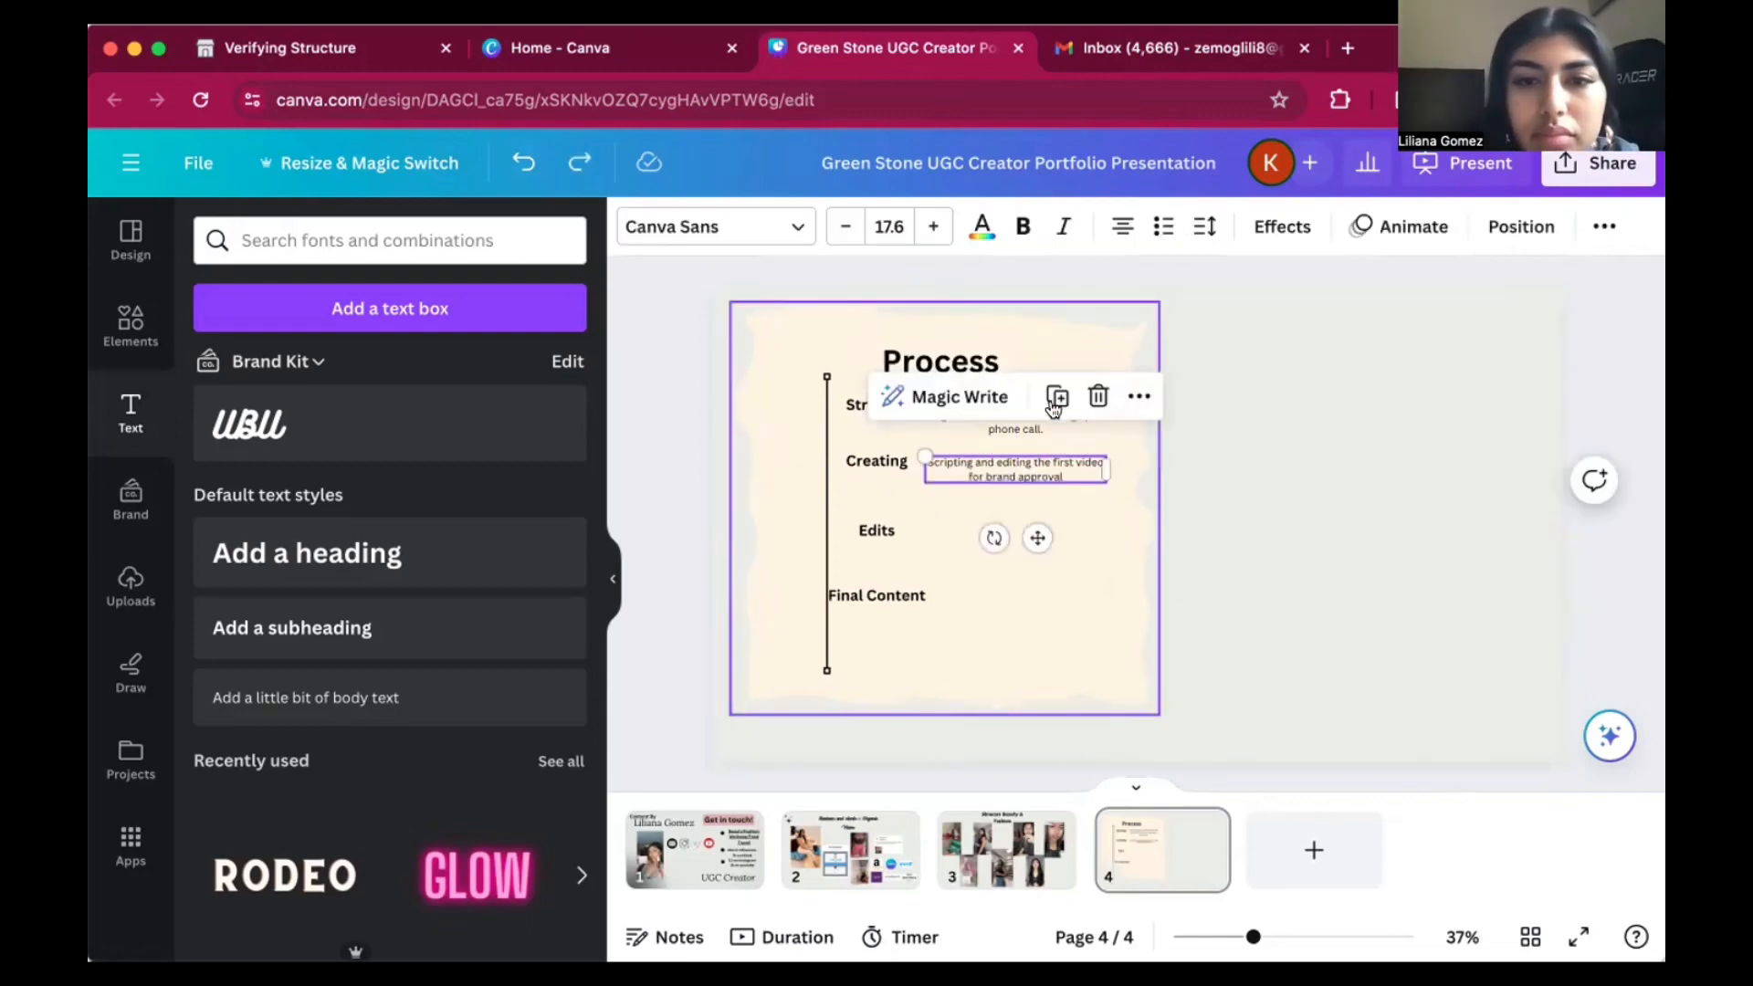
# Duplicate the Creating description beside Edits and change its text to "Incorporating the brand's feedback, or any revisions".
pyautogui.click(1053, 399)
pyautogui.moveTo(1043, 478); pyautogui.dragTo(1037, 526)
pyautogui.doubleClick(1037, 526)
pyautogui.press('BackSpace')
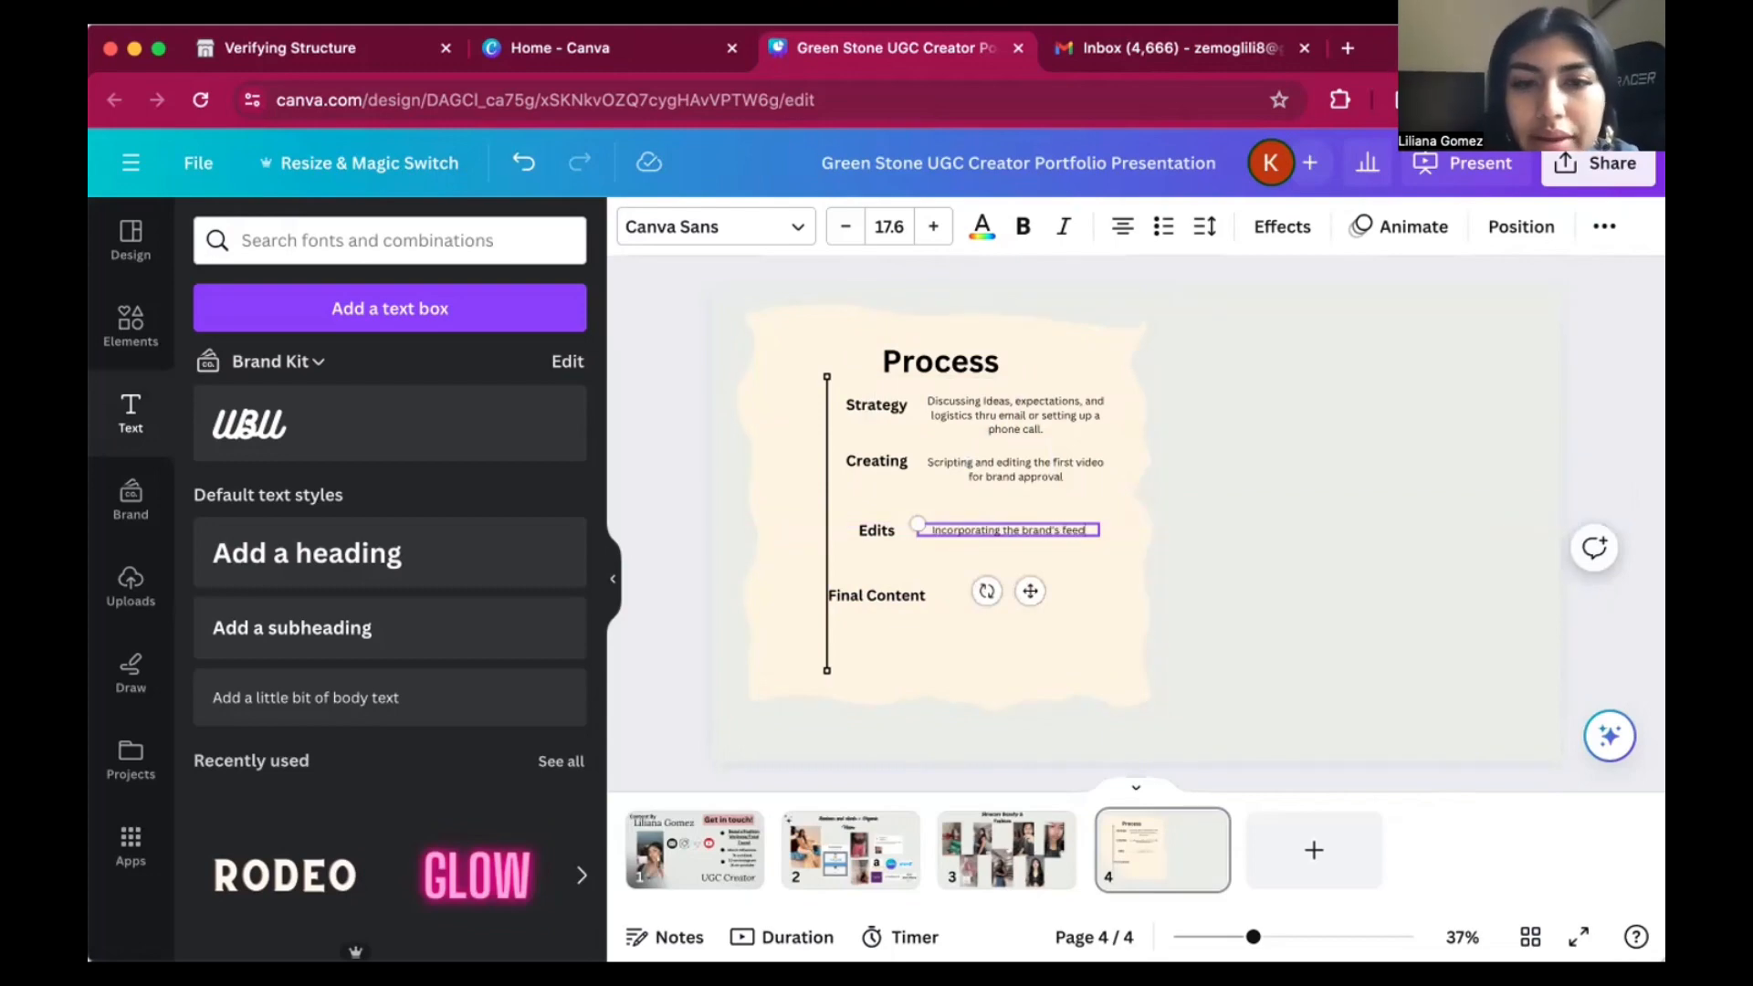
pyautogui.write('or any revisin')
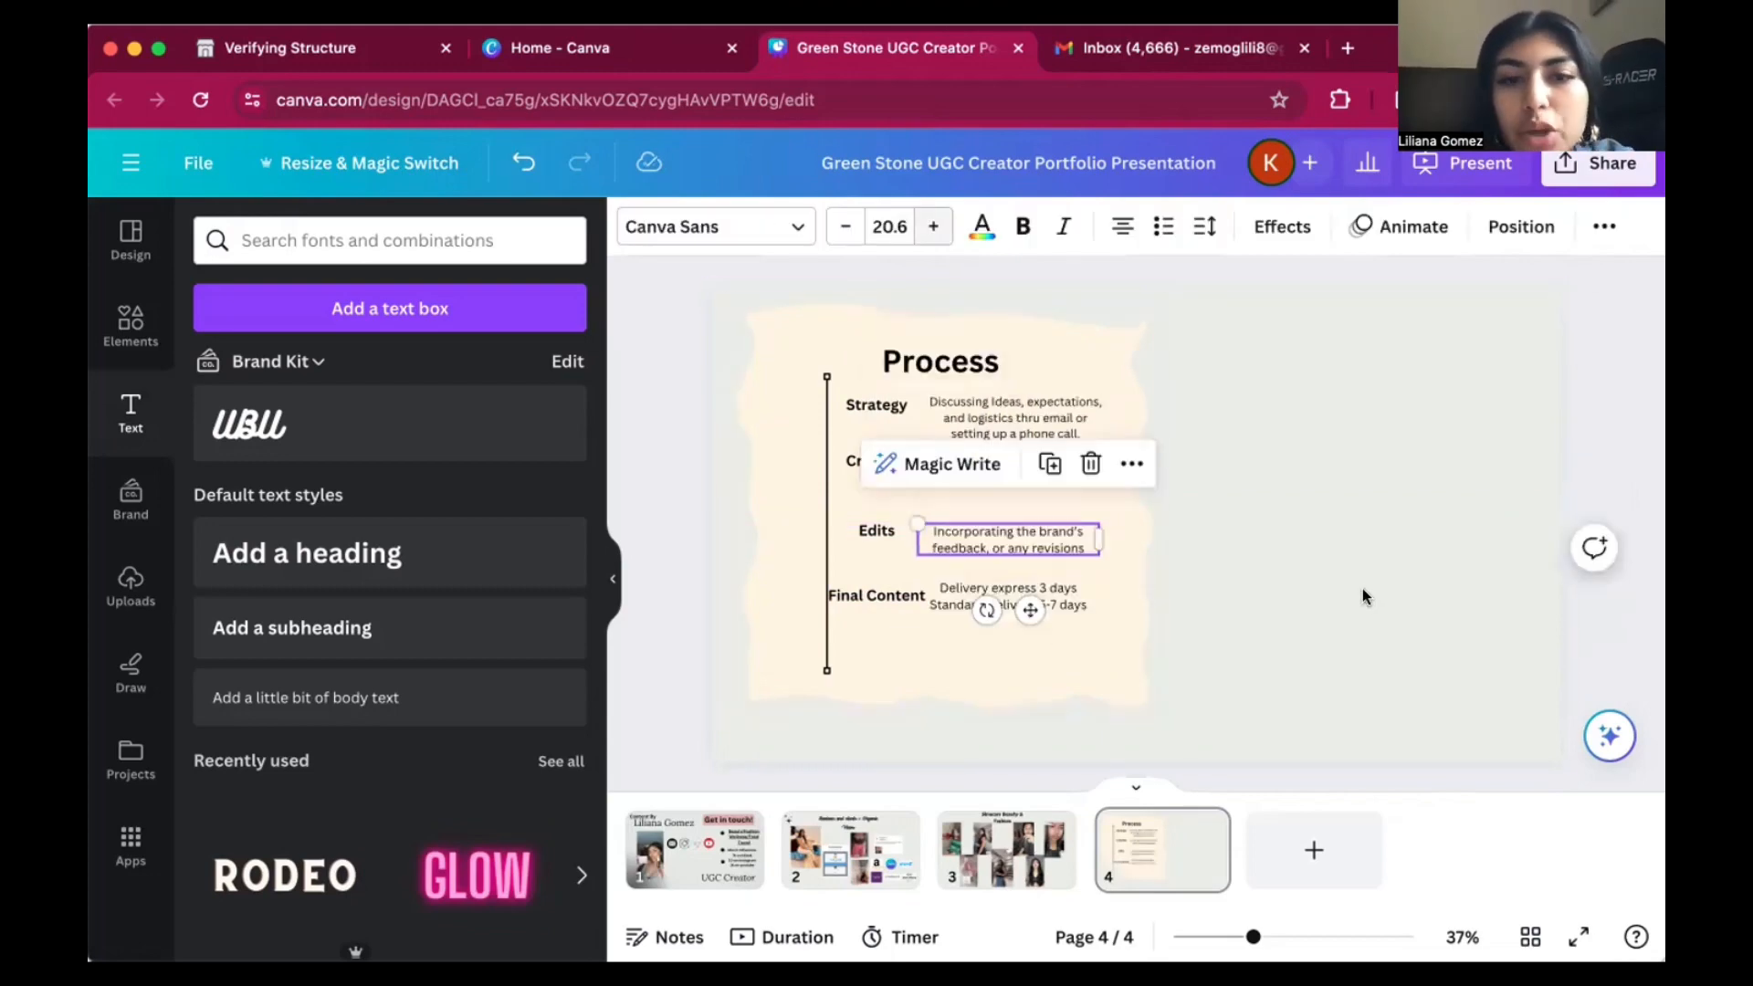
pyautogui.click(1362, 594)
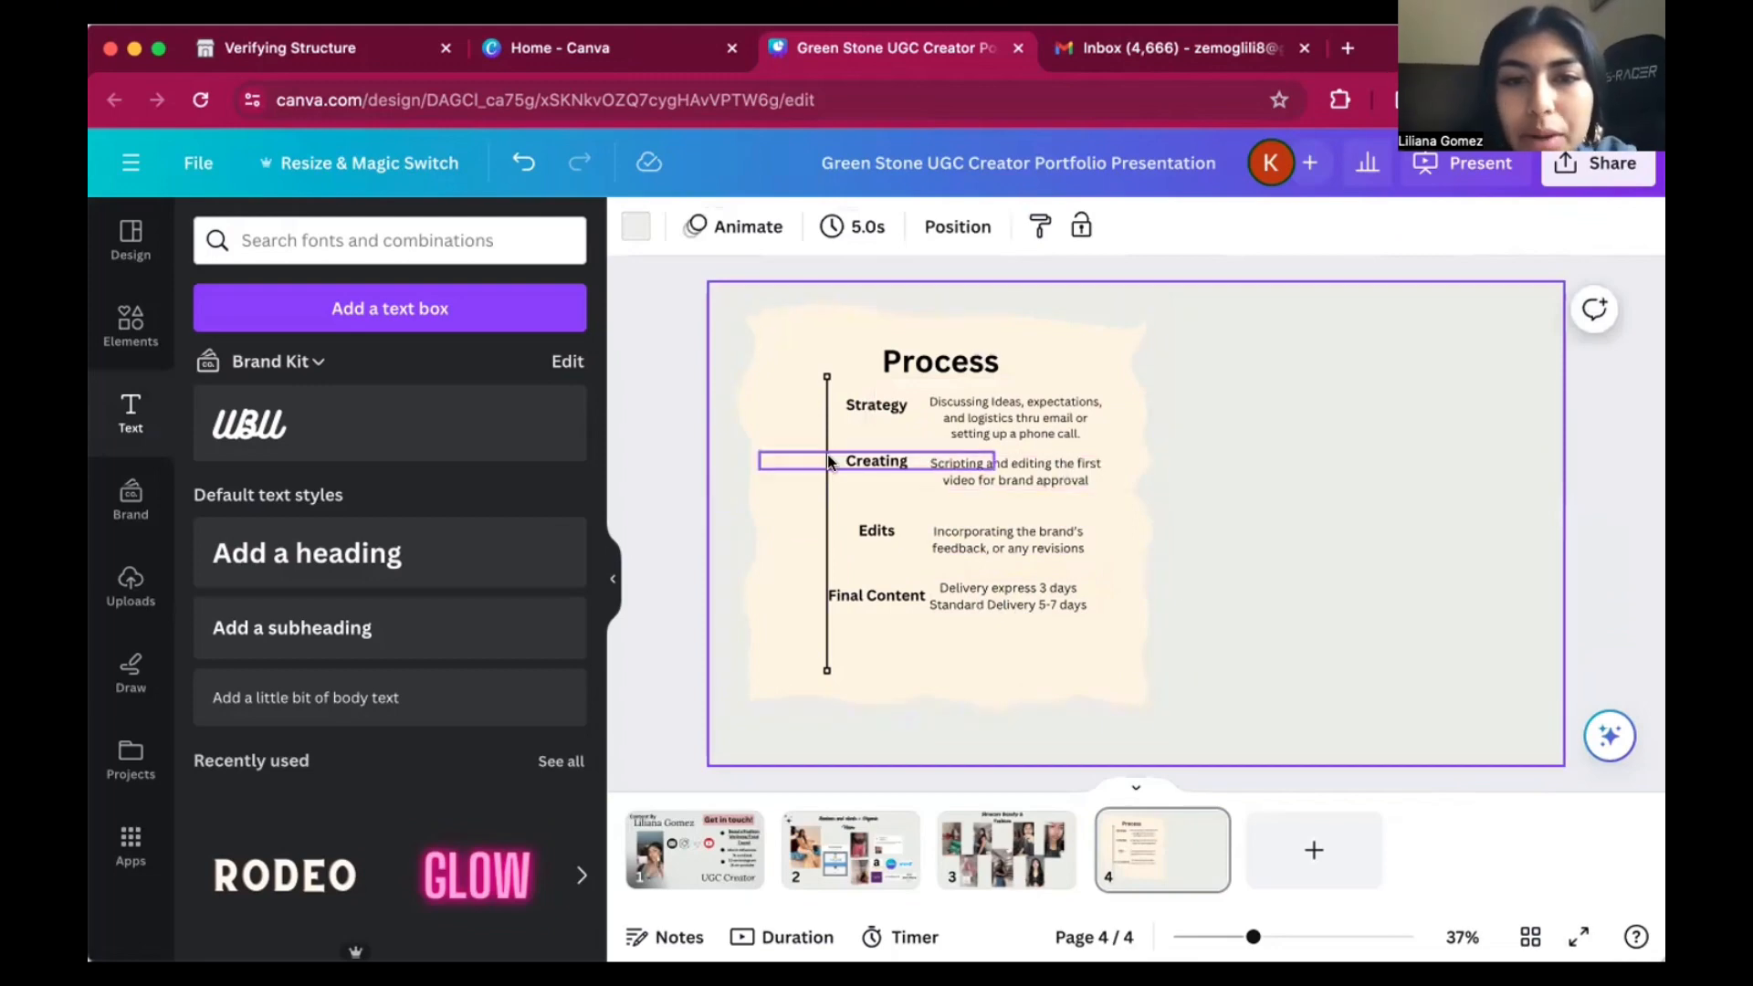
# Nudge the Creating and Strategy labels down slightly to line up with their descriptions.
pyautogui.click(861, 456)
pyautogui.moveTo(861, 456); pyautogui.dragTo(861, 462)
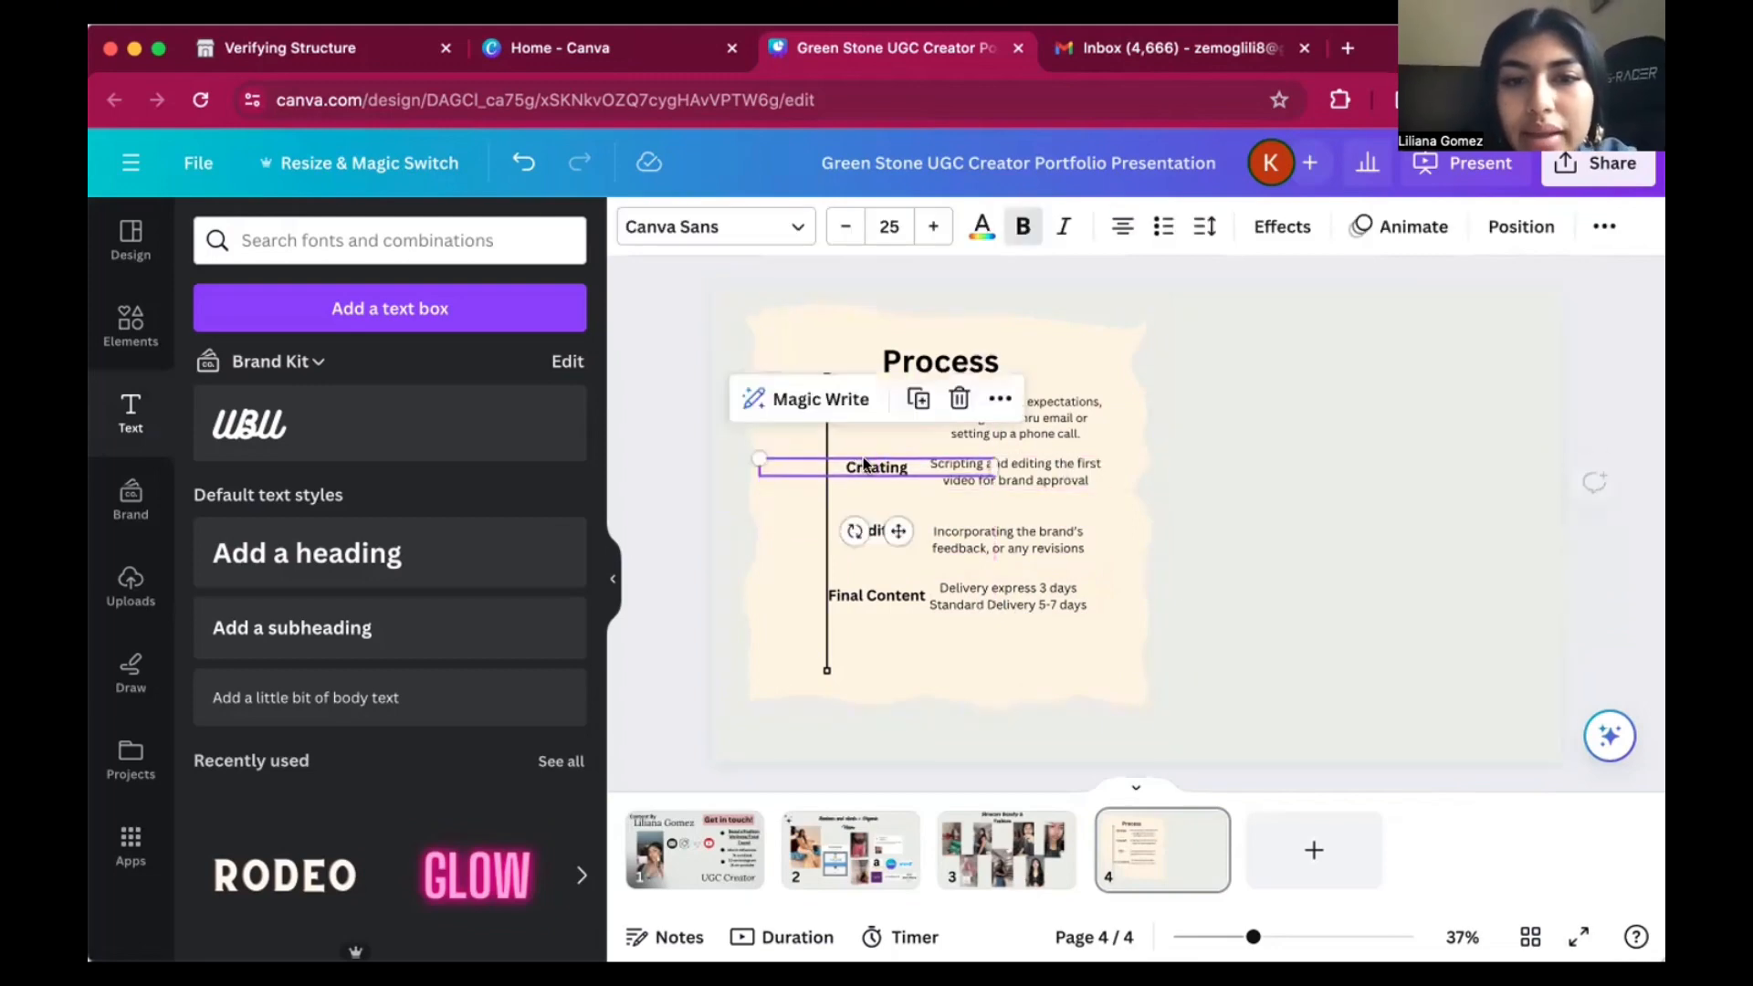
pyautogui.click(1176, 413)
pyautogui.click(885, 398)
pyautogui.moveTo(885, 398); pyautogui.dragTo(880, 406)
pyautogui.click(1268, 435)
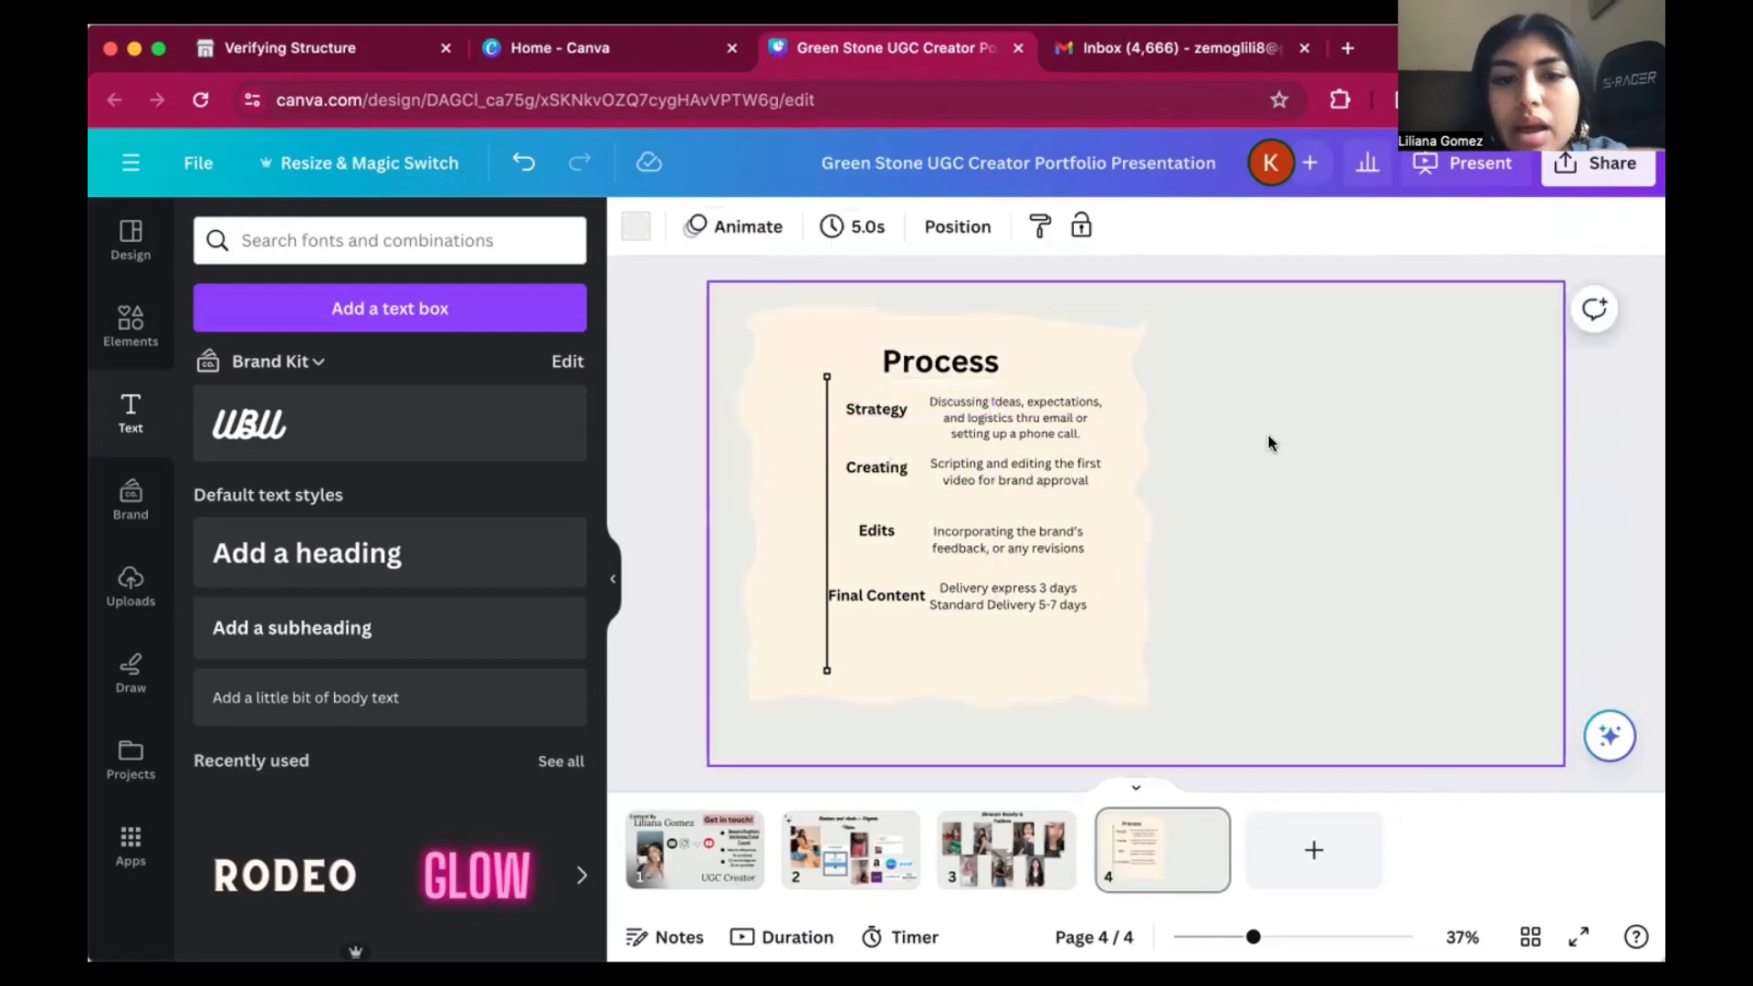
pyautogui.click(1011, 584)
pyautogui.click(1317, 573)
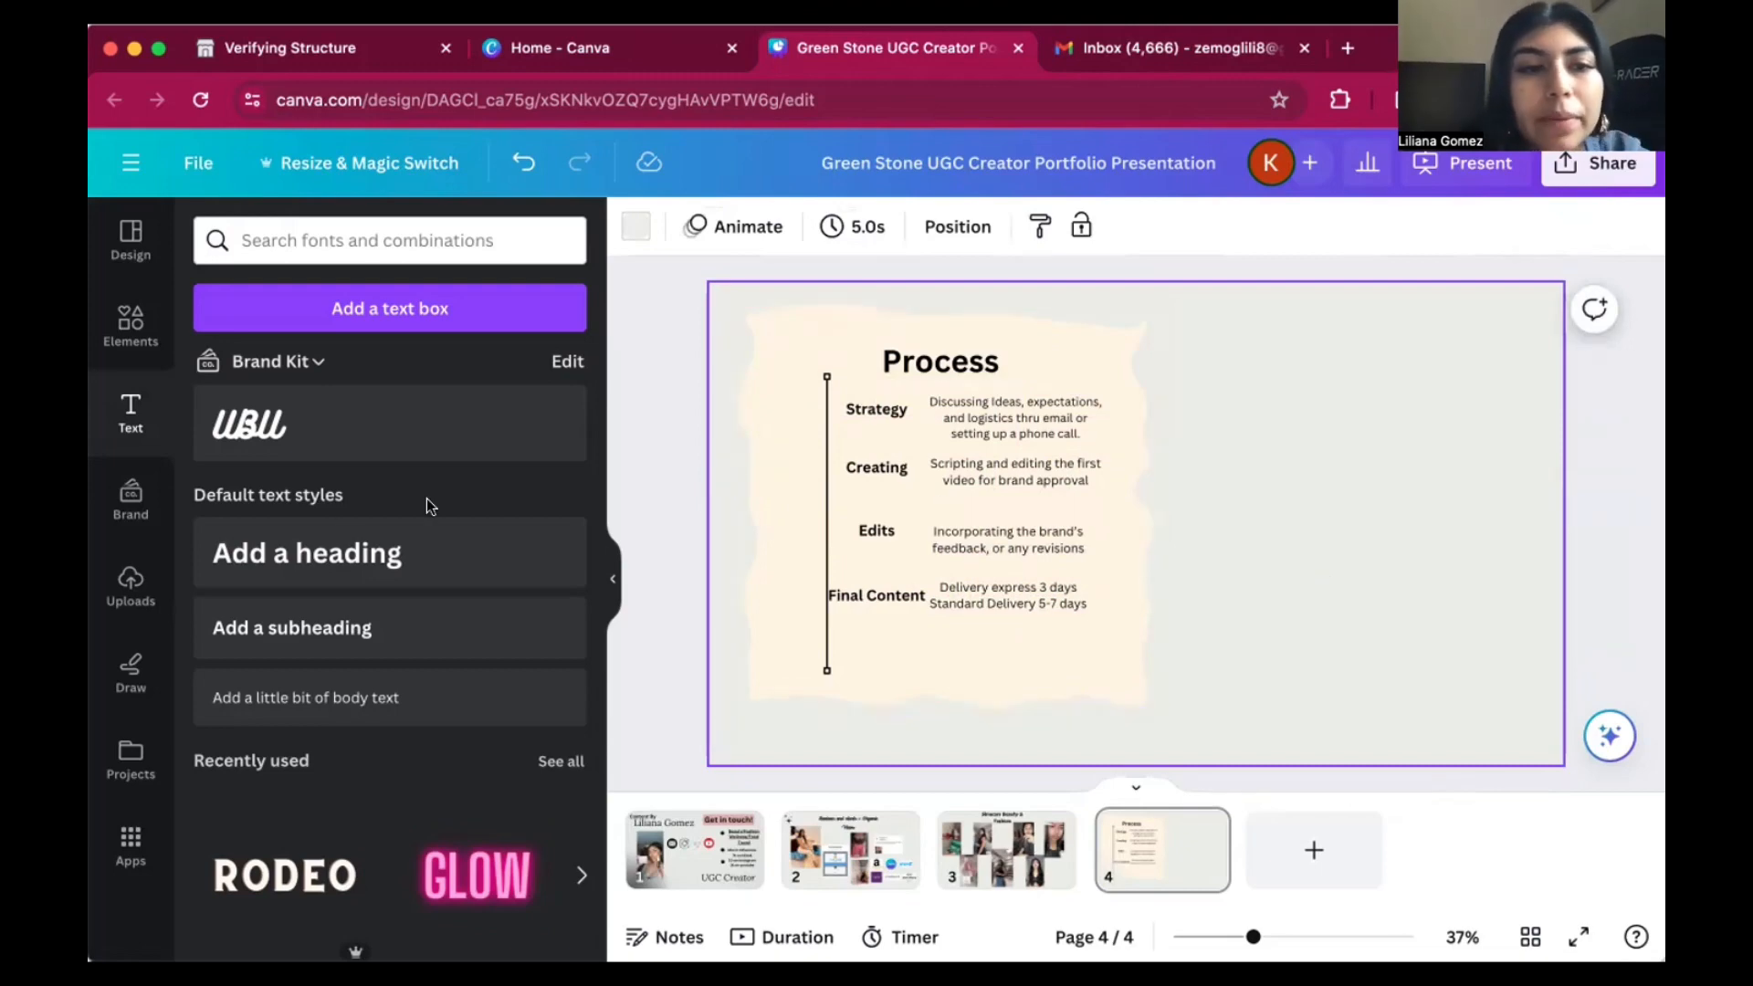
# Add a heading reading "Work with/ Me" to page 4.
pyautogui.click(297, 548)
pyautogui.write('Work with')
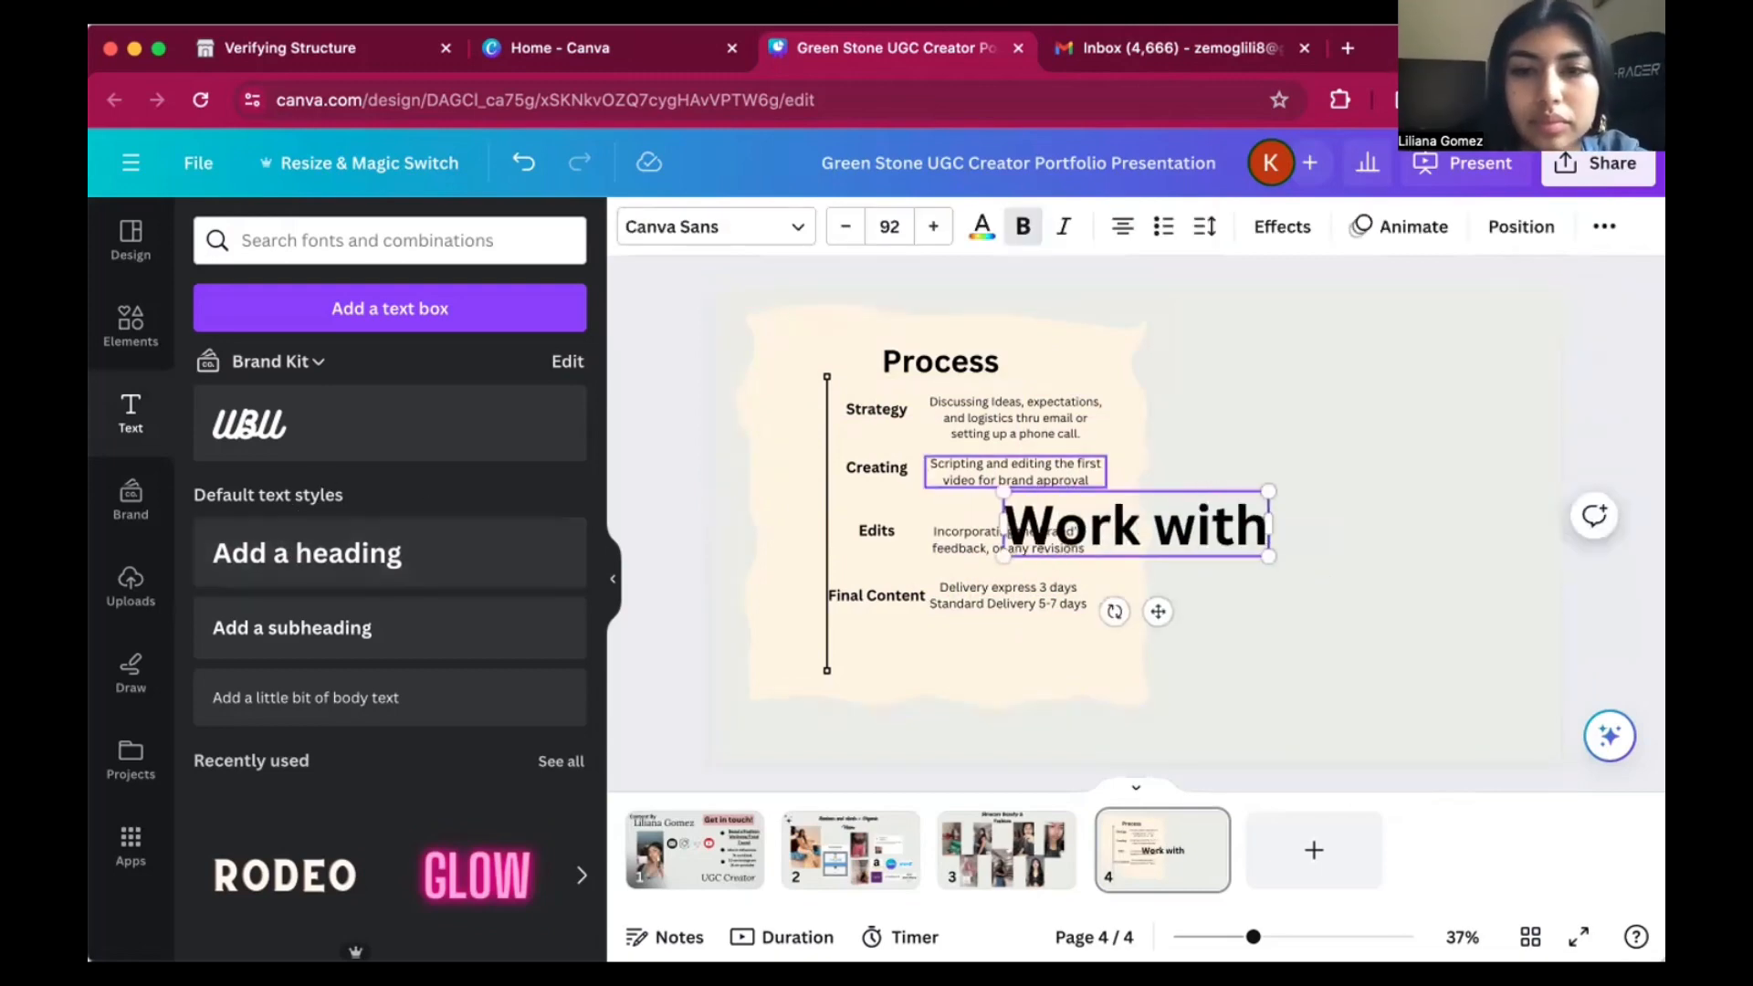
pyautogui.press('BackSpace')
pyautogui.write('/ Me')
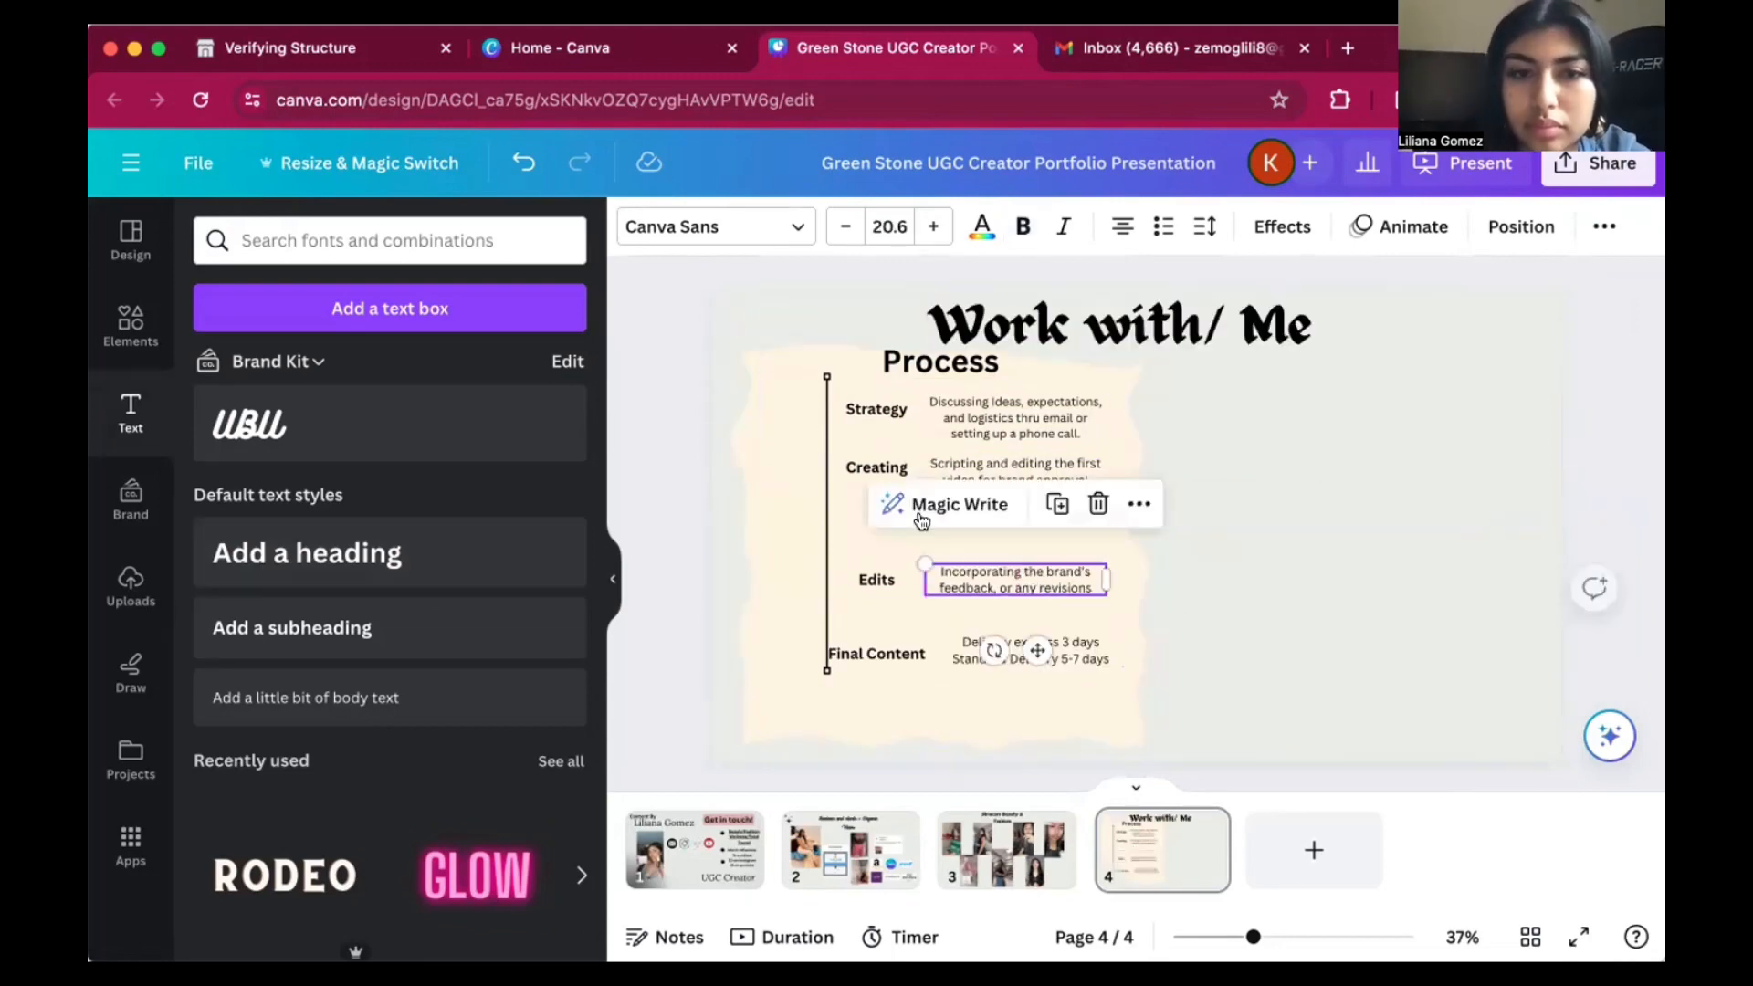
# Move the Creating and Strategy labels and the Strategy description down to spread out the process rows.
pyautogui.moveTo(872, 470)
pyautogui.mouseDown()
pyautogui.moveTo(868, 502)
pyautogui.moveTo(893, 516)
pyautogui.moveTo(931, 483)
pyautogui.moveTo(927, 528)
pyautogui.moveTo(881, 523)
pyautogui.moveTo(879, 500)
pyautogui.mouseUp()
pyautogui.click(882, 533)
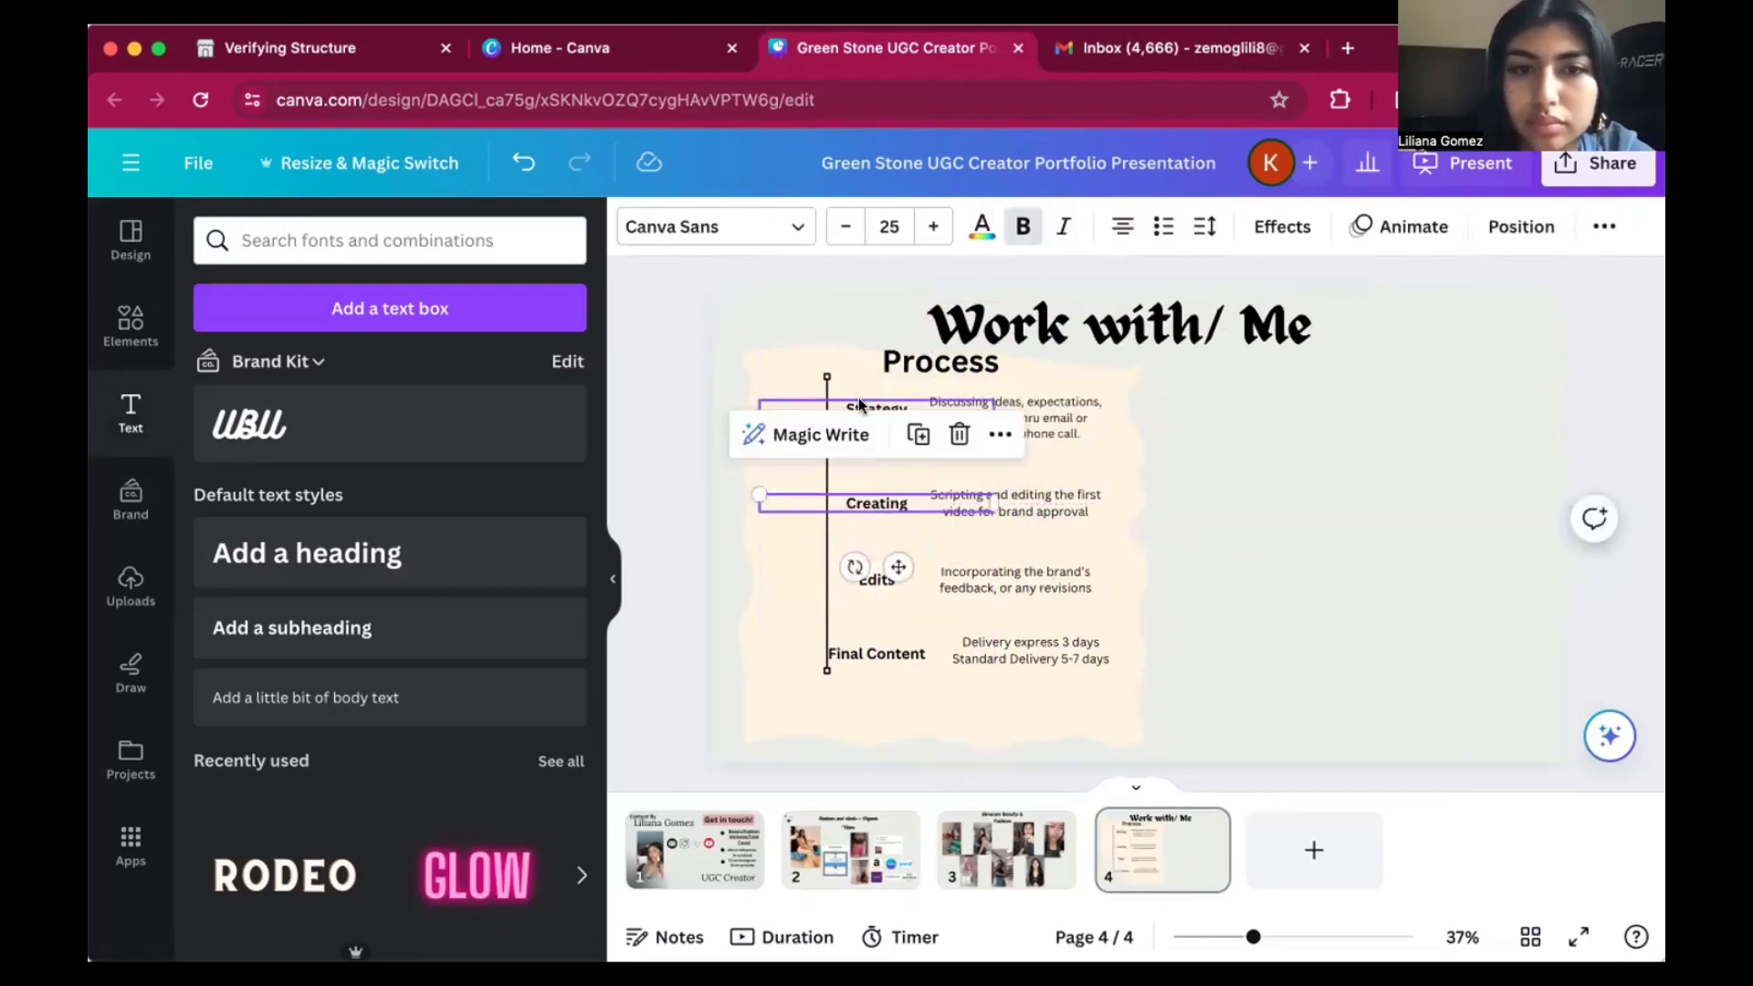
pyautogui.moveTo(859, 406); pyautogui.dragTo(861, 438)
pyautogui.click(1020, 440)
pyautogui.moveTo(1021, 440); pyautogui.dragTo(1021, 464)
# Move the vertical line and the Process heading down, clear of the "Work with/ Me" heading.
pyautogui.click(830, 376)
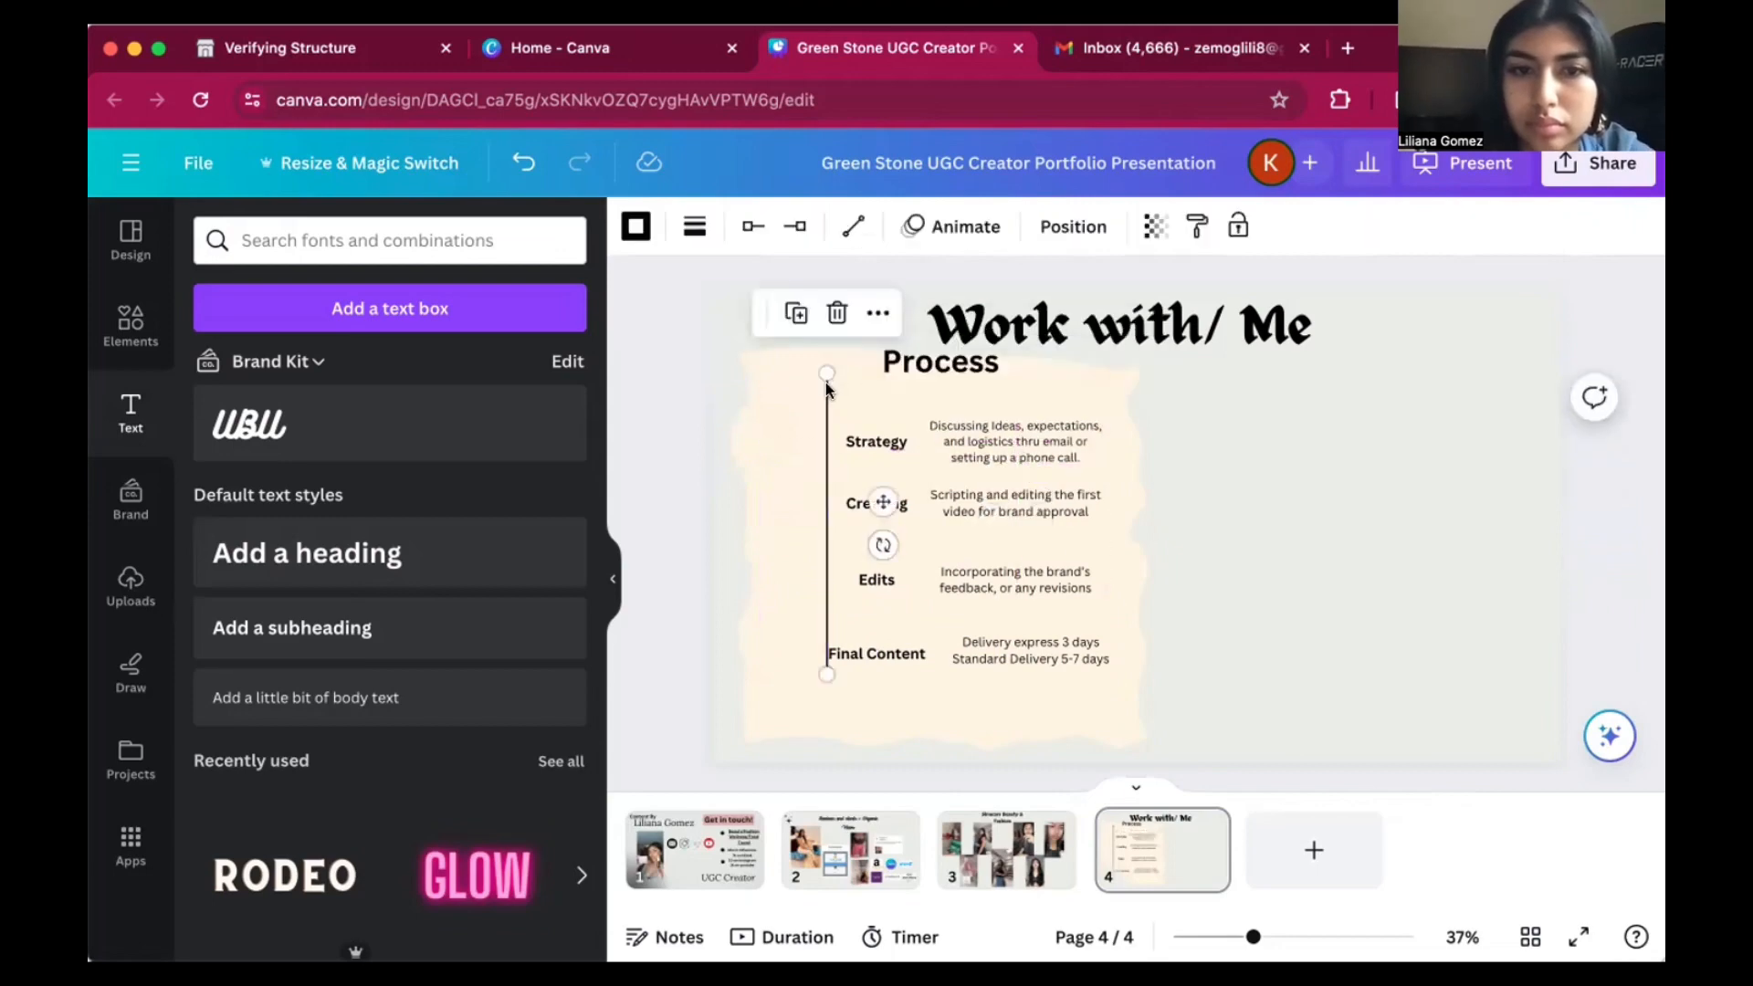
pyautogui.moveTo(825, 382); pyautogui.dragTo(817, 418)
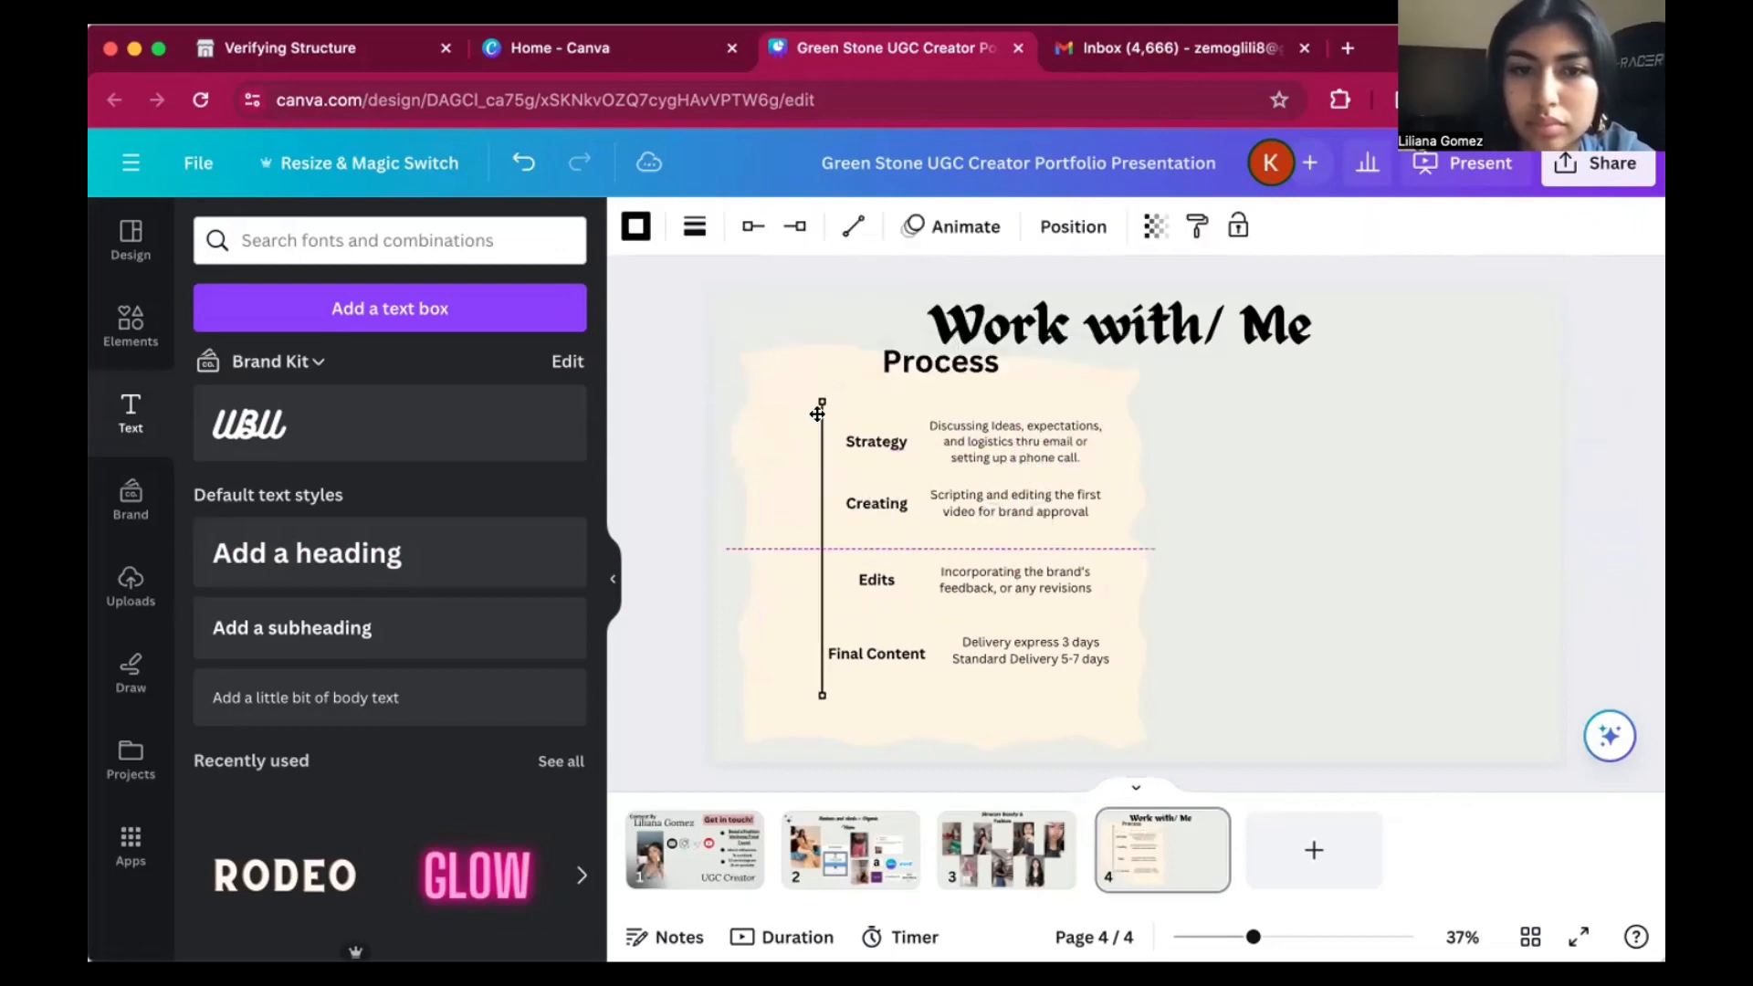
pyautogui.click(957, 363)
pyautogui.moveTo(958, 364); pyautogui.dragTo(958, 395)
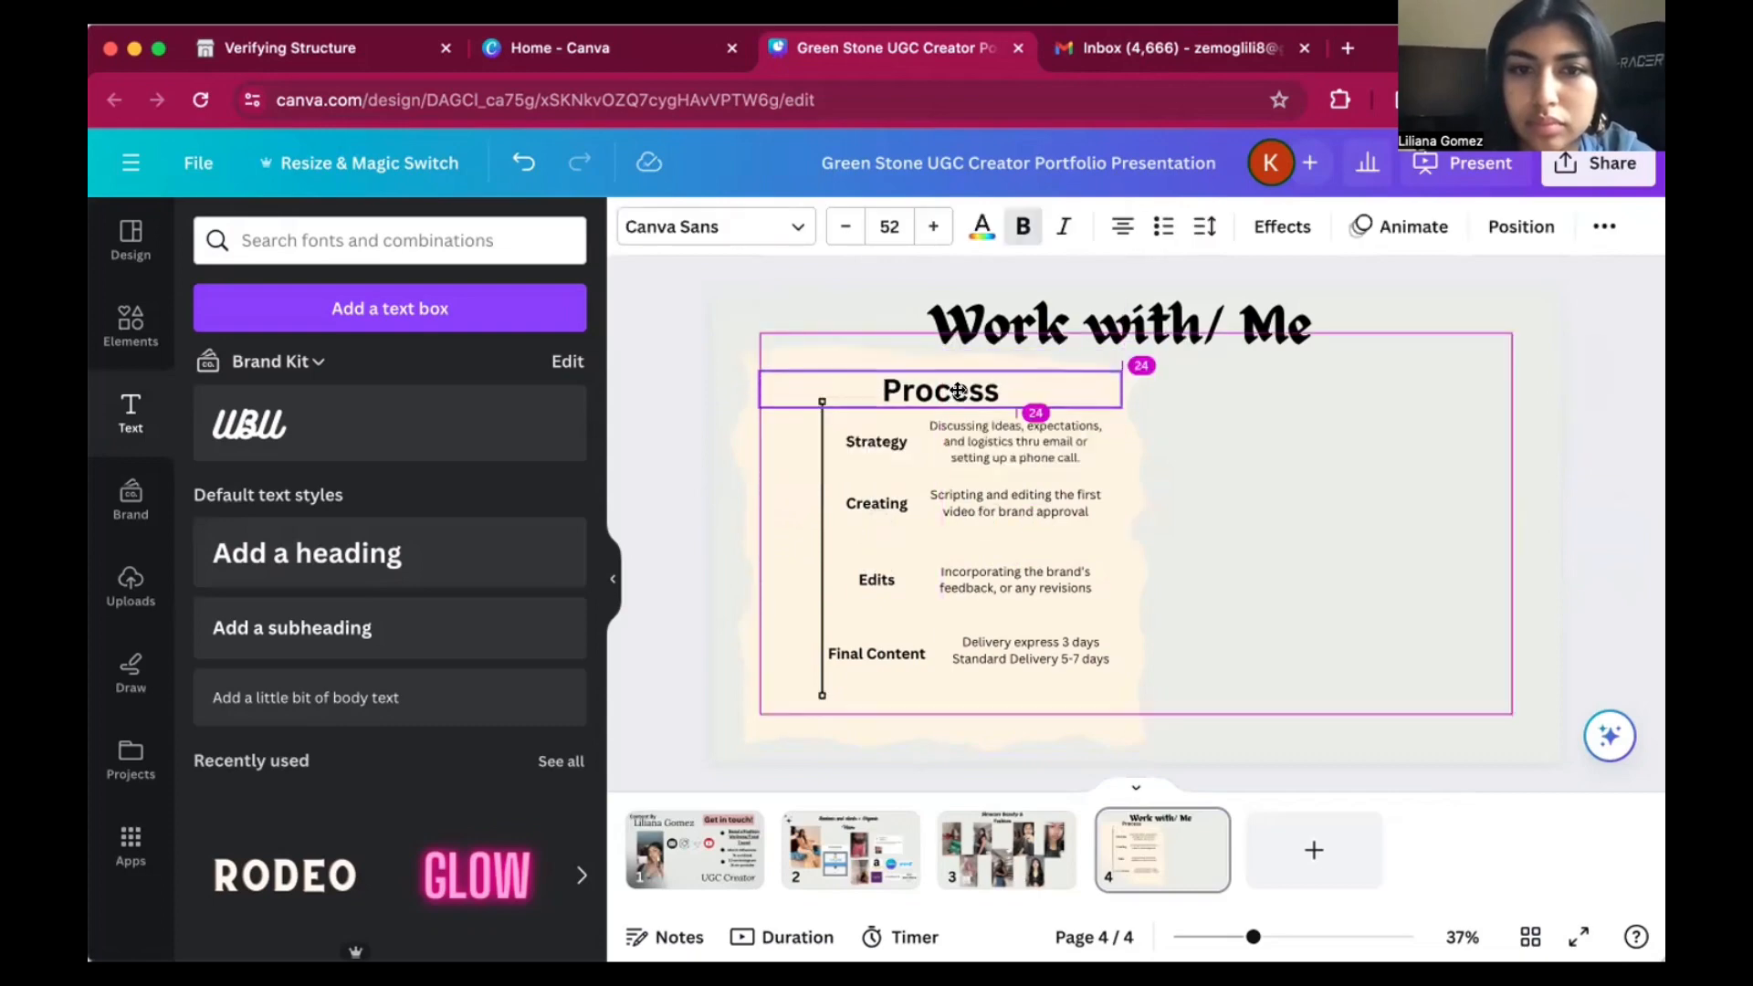
pyautogui.click(1341, 397)
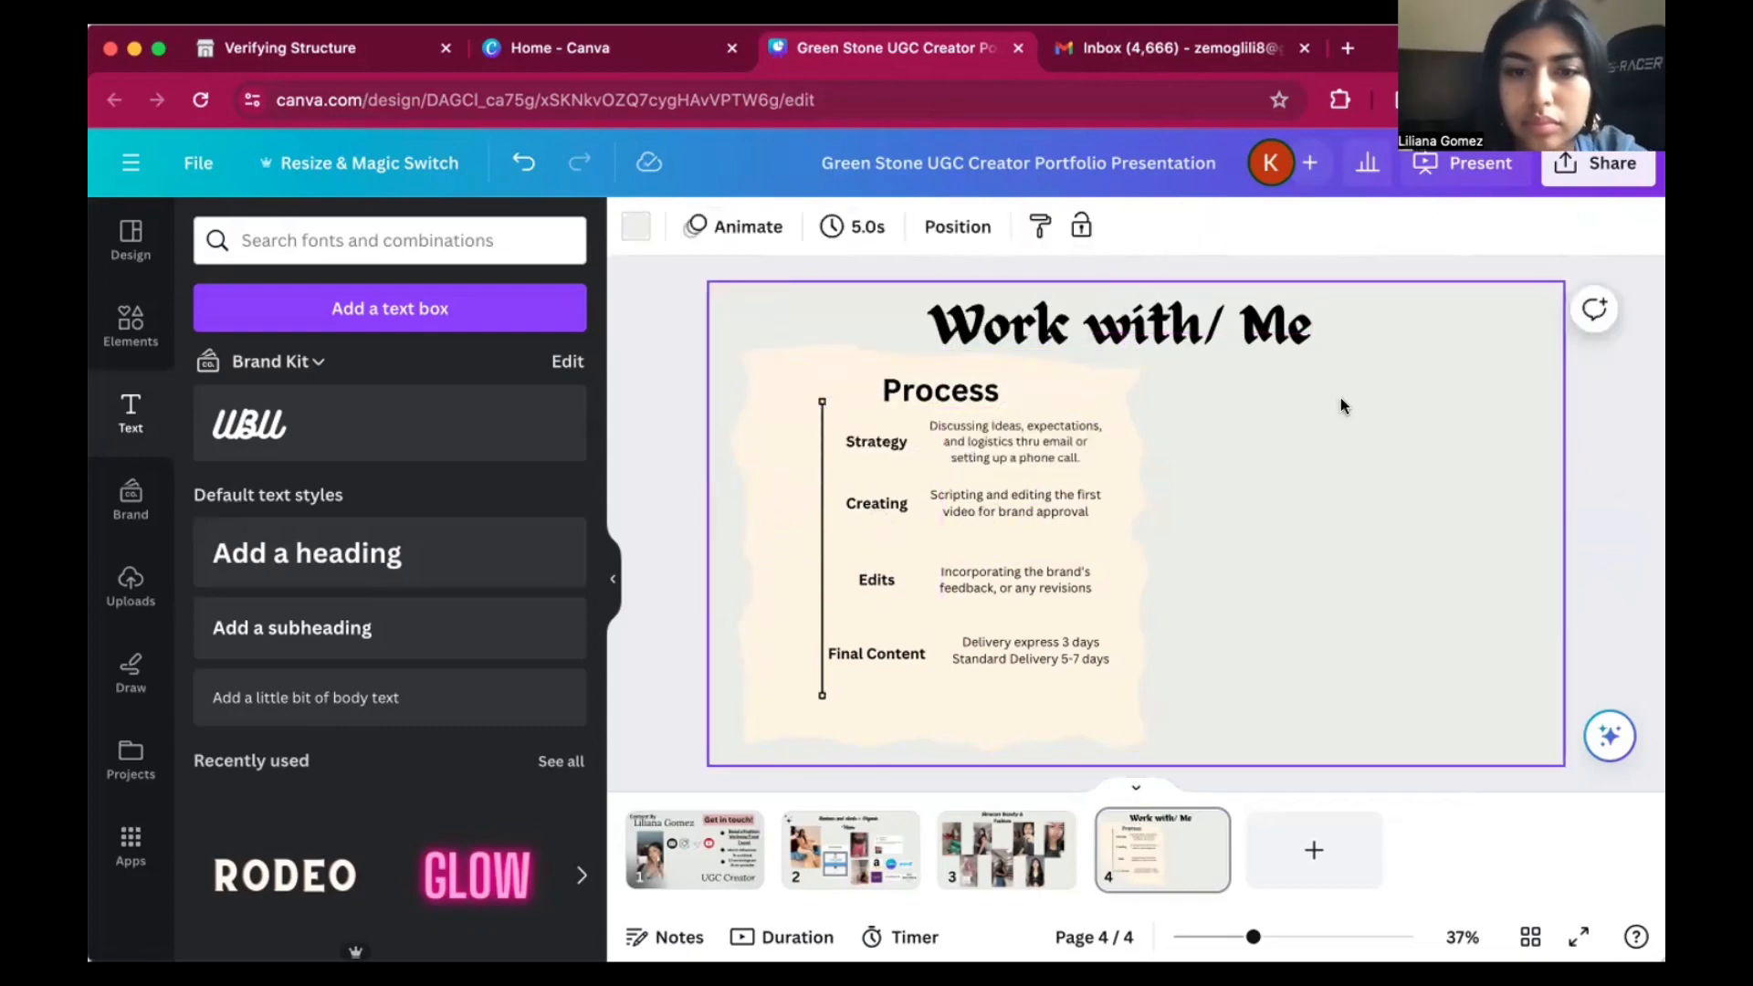
# Shift the Edits, Creating and Strategy labels left so they start just beside the vertical line.
pyautogui.moveTo(872, 581); pyautogui.dragTo(853, 585)
pyautogui.click(882, 557)
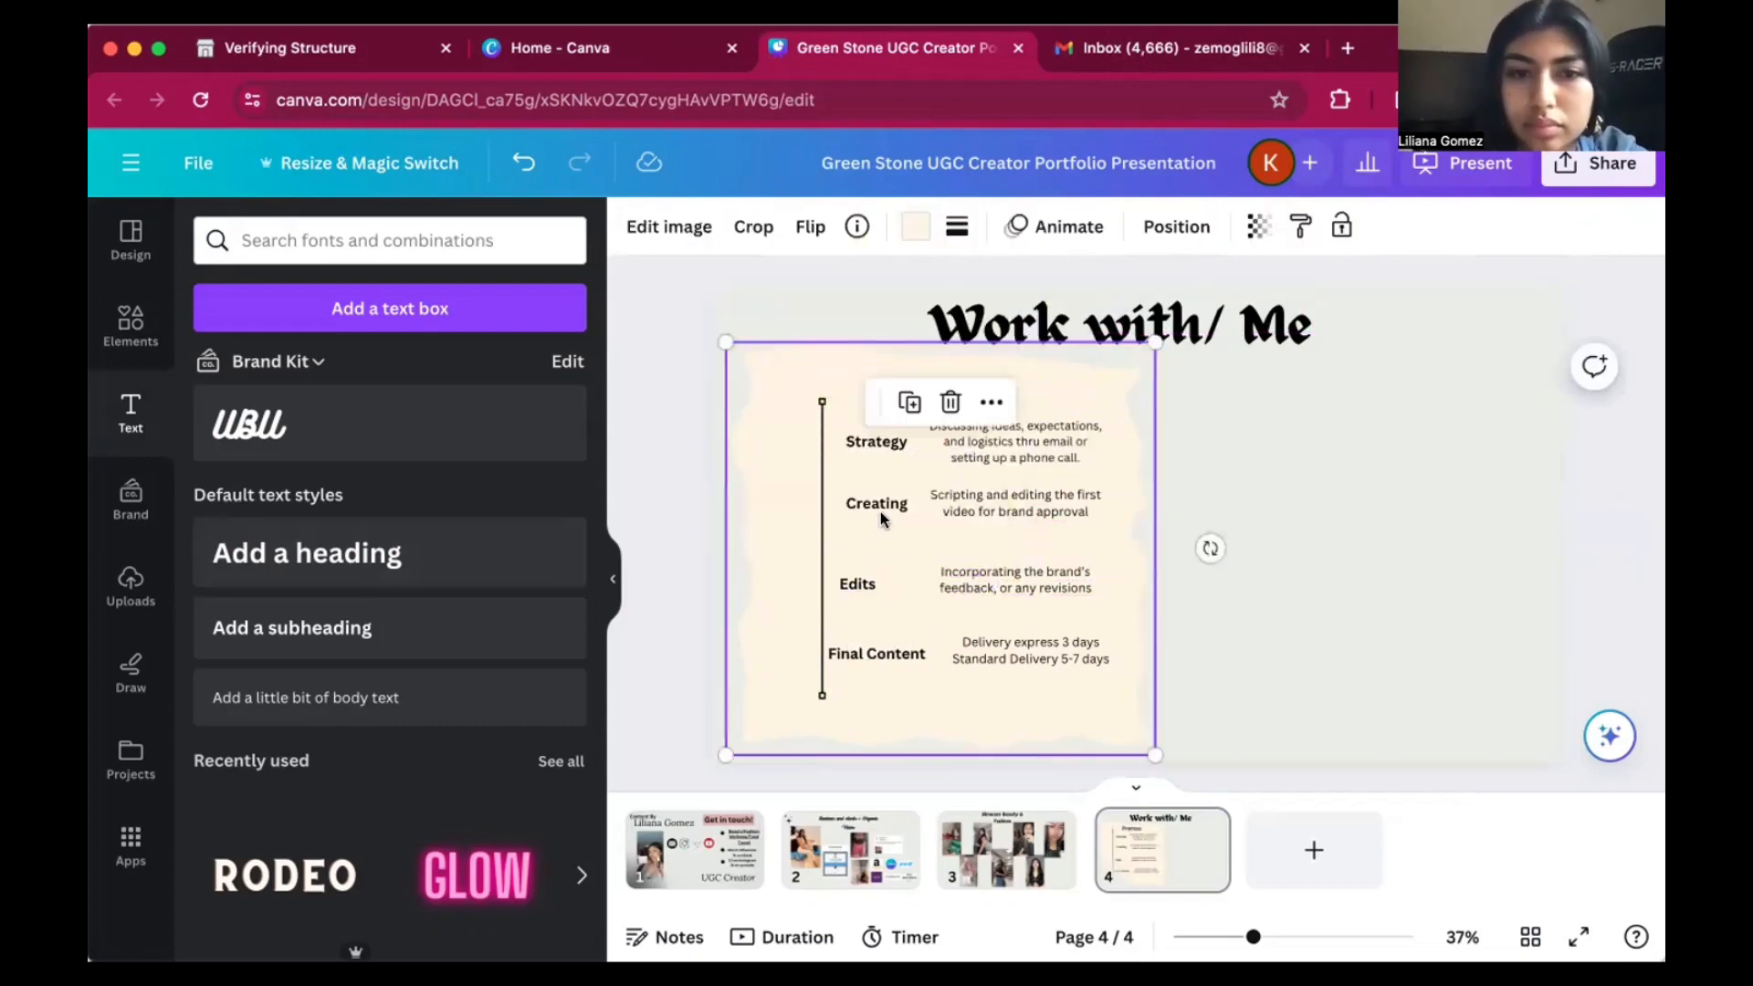
pyautogui.moveTo(873, 505); pyautogui.dragTo(855, 506)
pyautogui.click(867, 468)
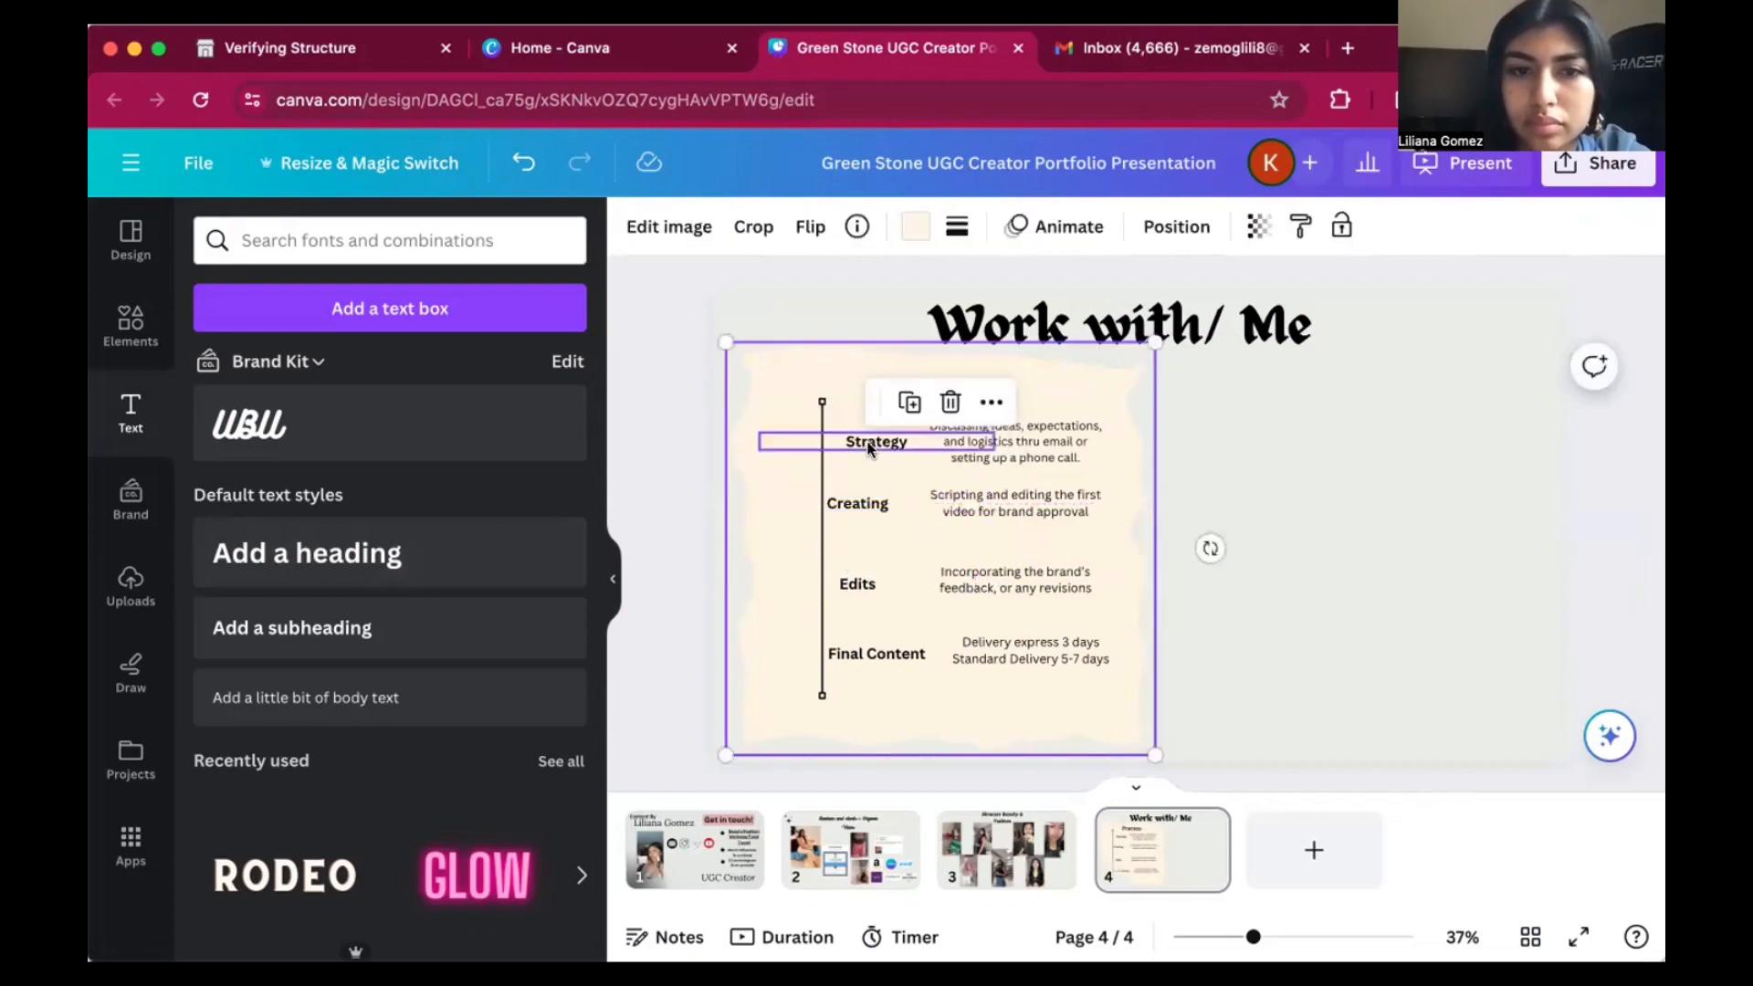
pyautogui.moveTo(870, 443); pyautogui.dragTo(851, 440)
pyautogui.moveTo(855, 590); pyautogui.dragTo(840, 590)
pyautogui.click(1269, 626)
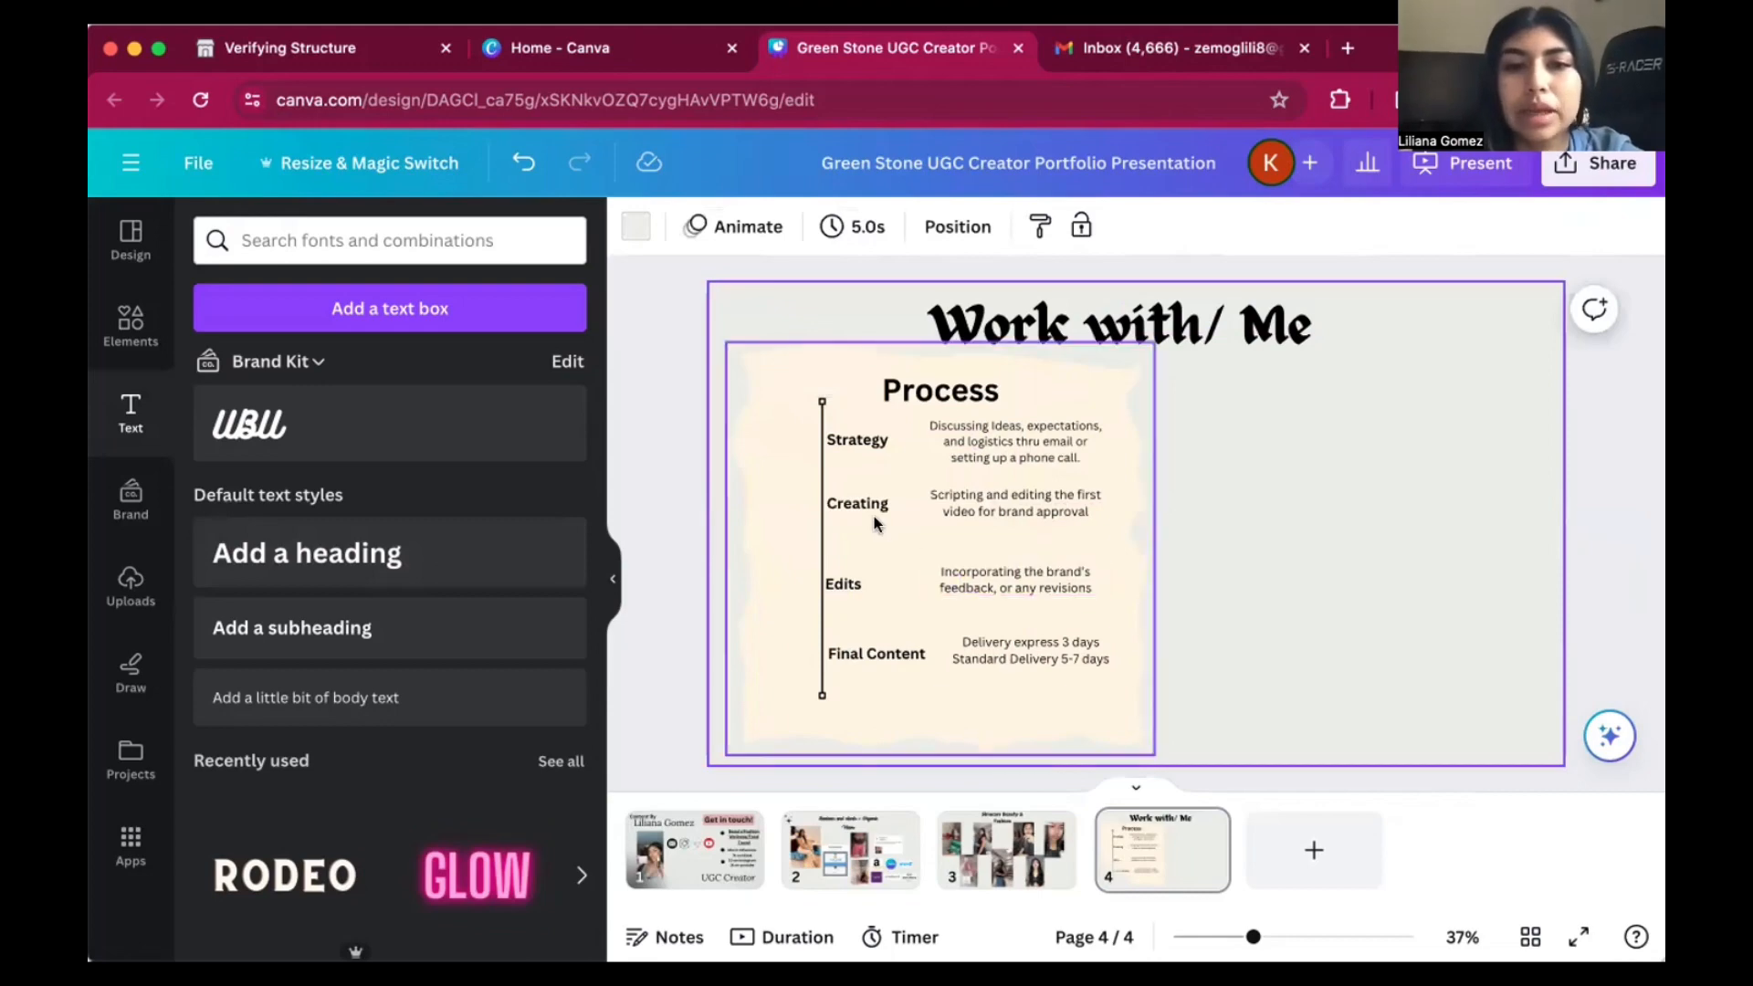
pyautogui.click(869, 502)
pyautogui.click(1279, 600)
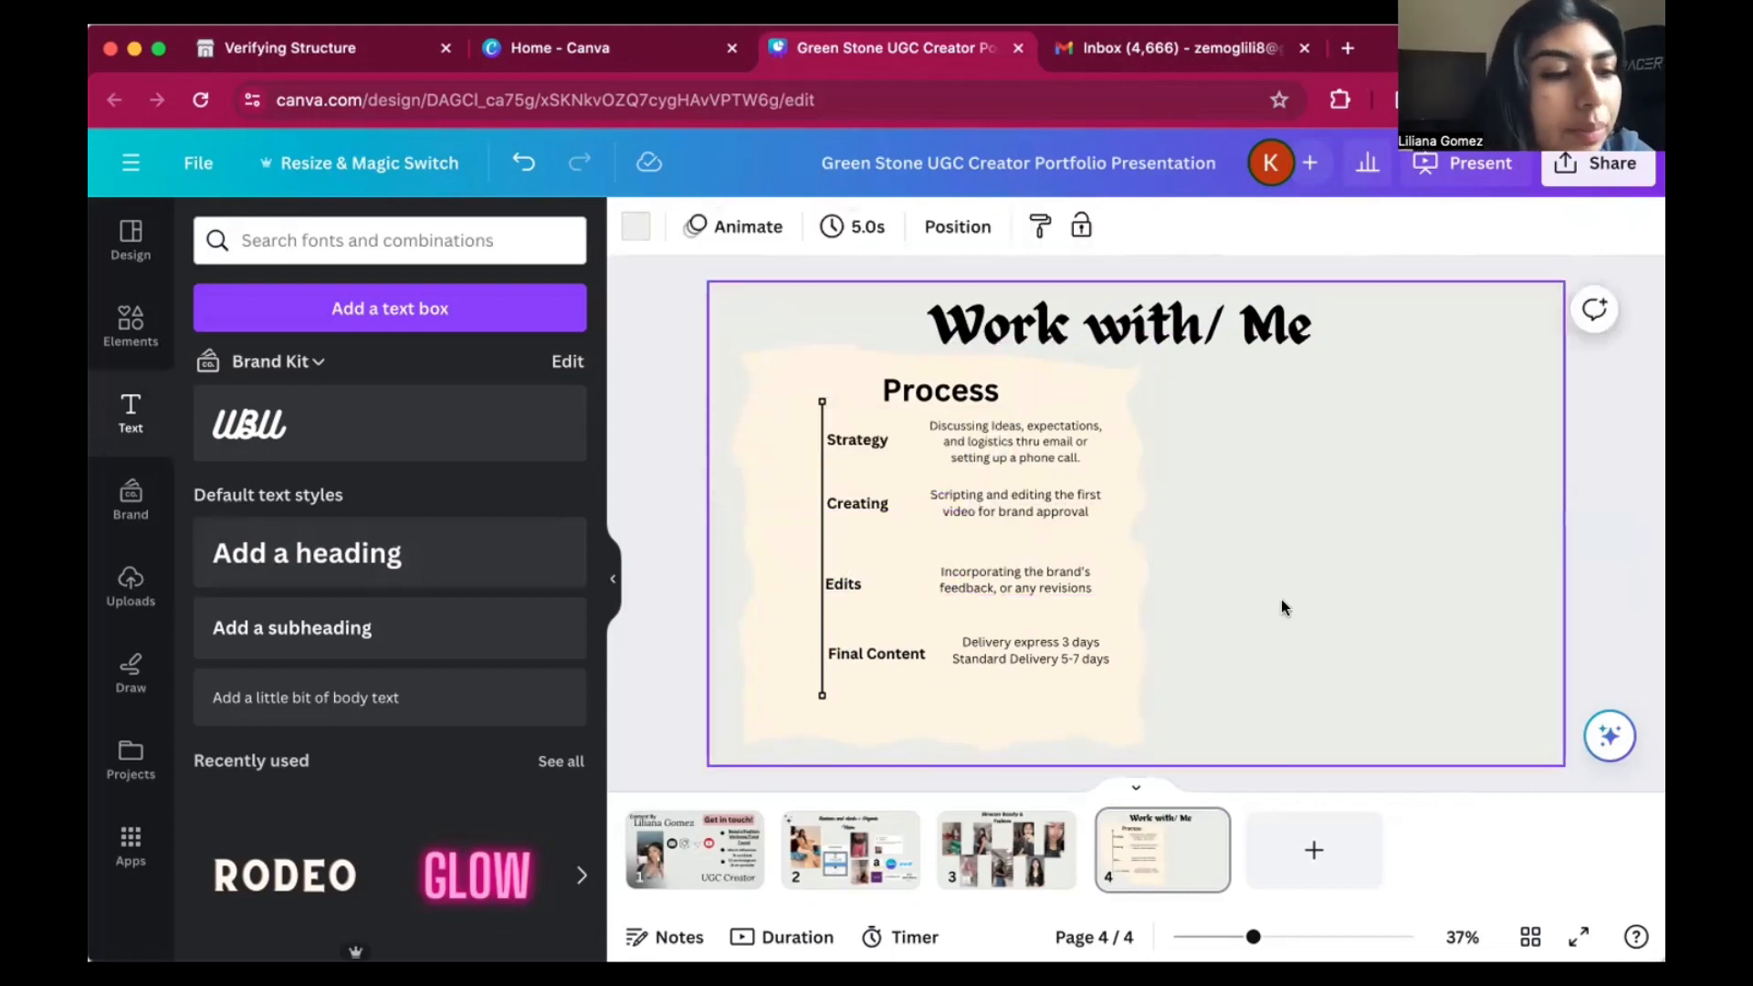
# Add a heading reading "Email or REQUEST QUOTES" to the empty area beside the process block on page 4.
pyautogui.hotkey('ctrl', 'v')
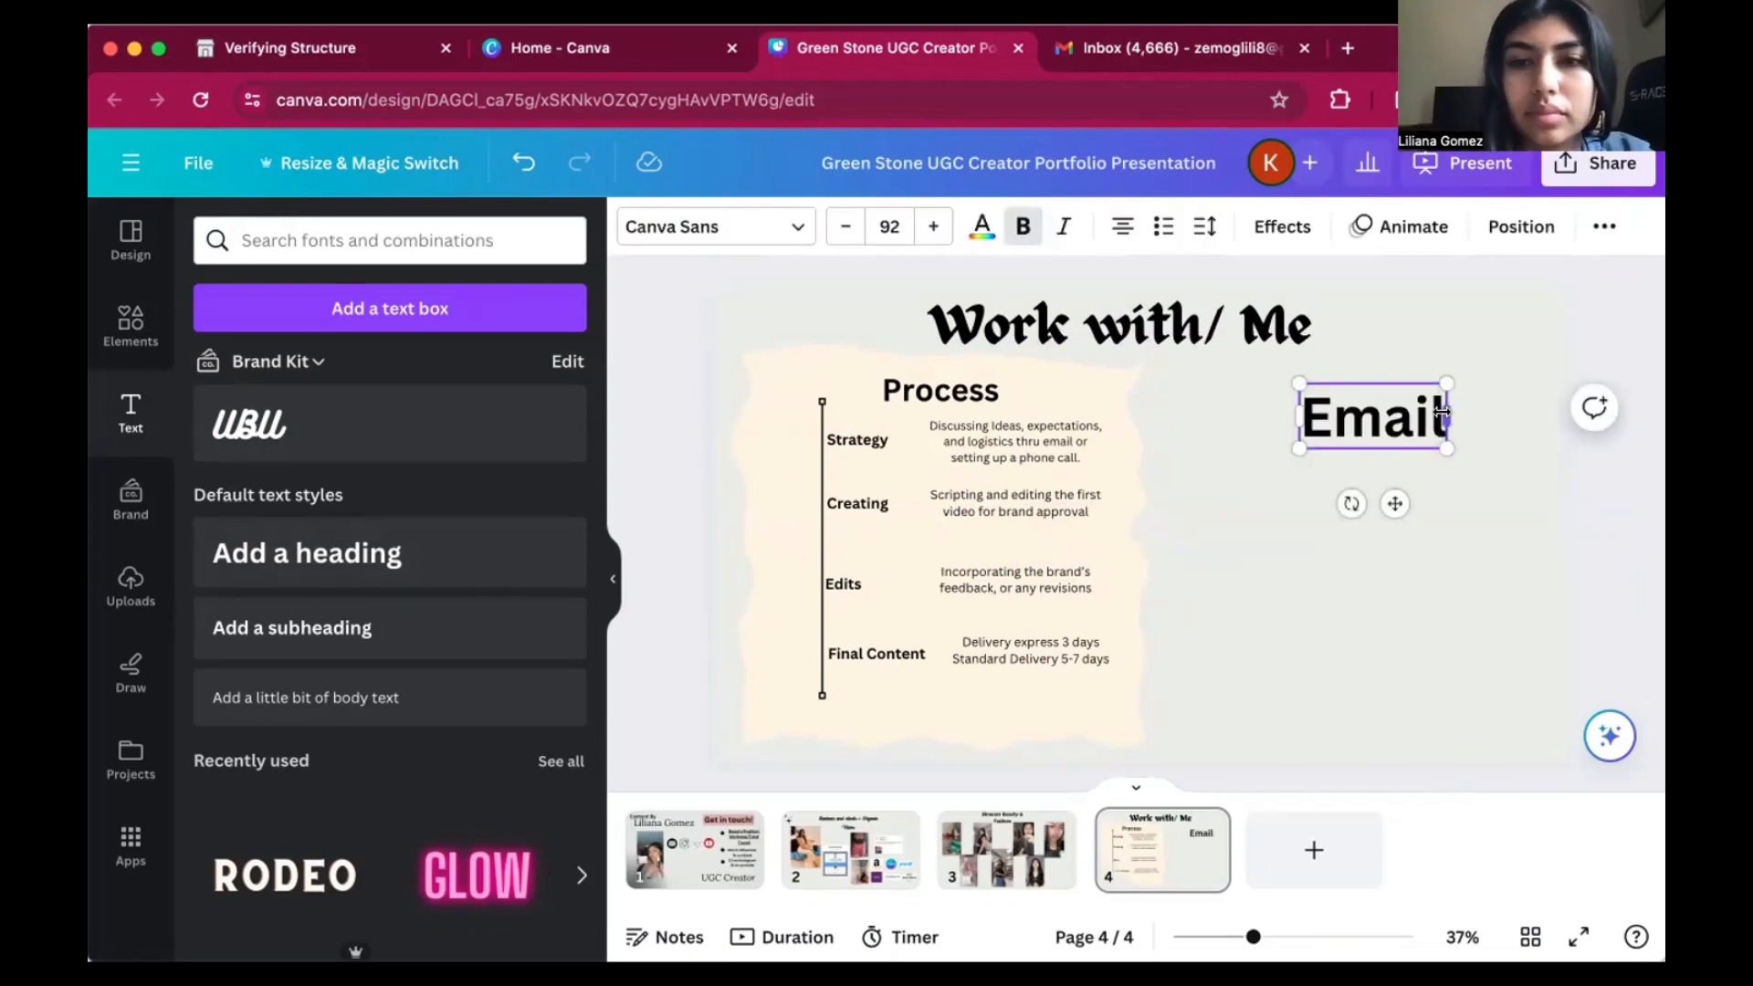
pyautogui.write('or')
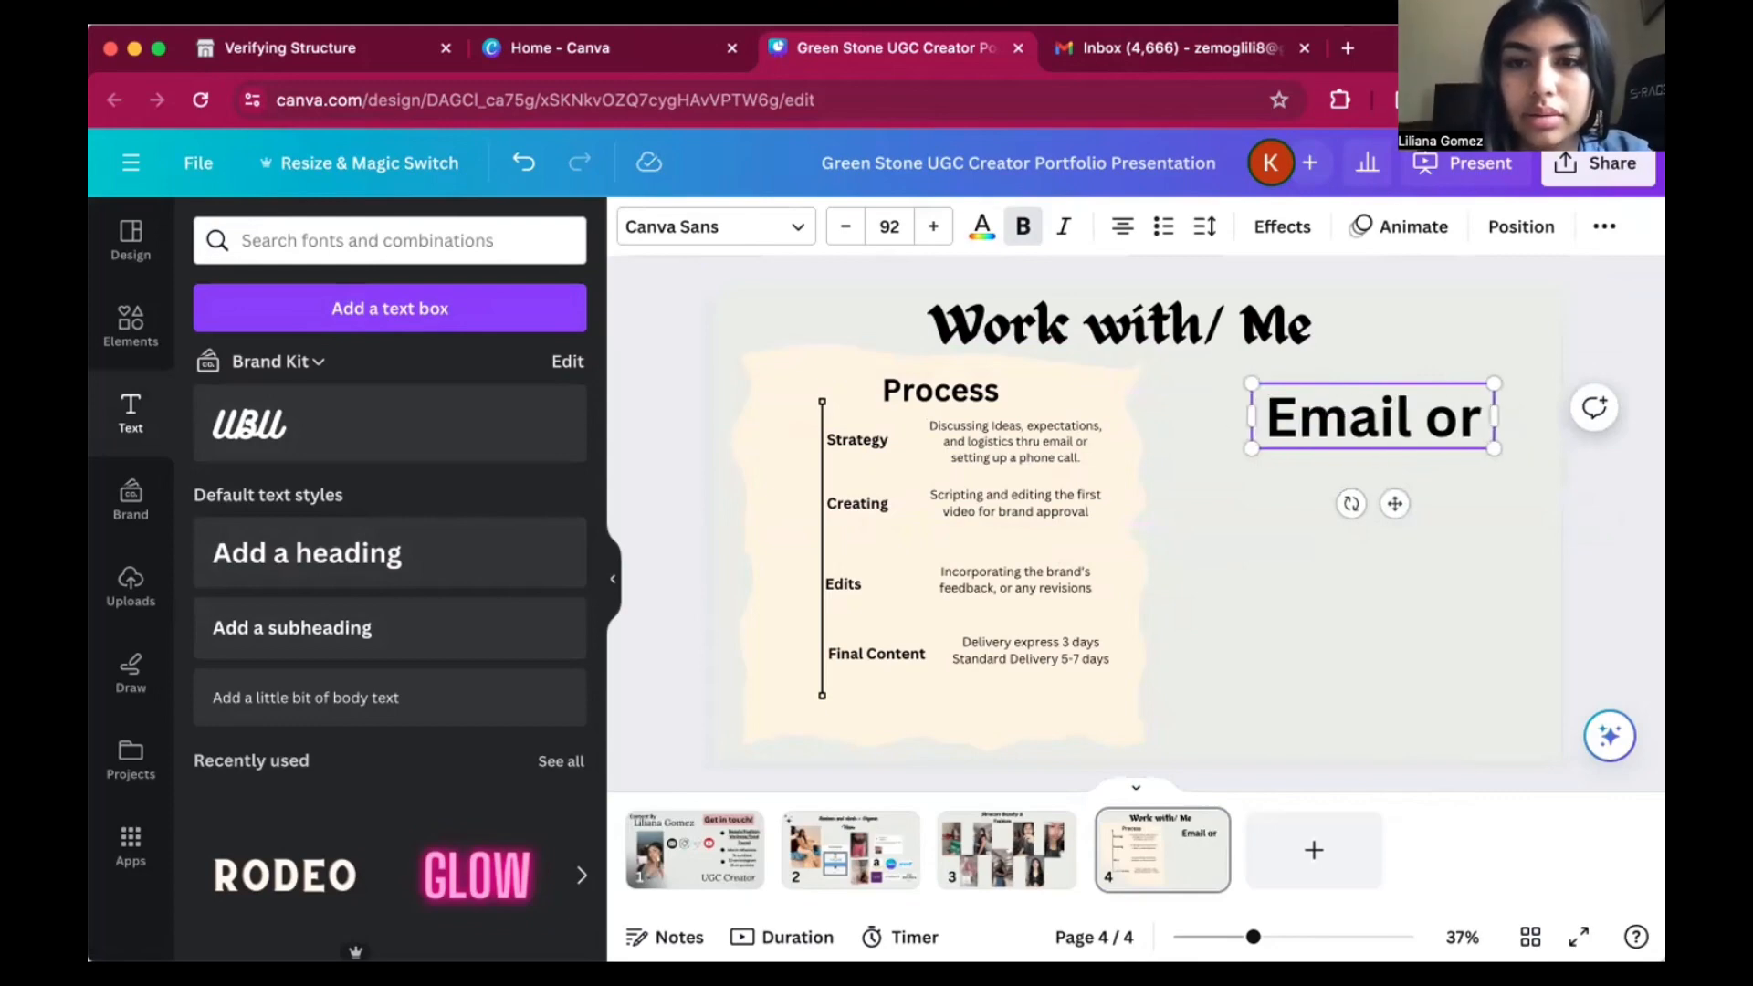
pyautogui.write(' r')
pyautogui.press('BackSpace')
pyautogui.press('BackSpace')
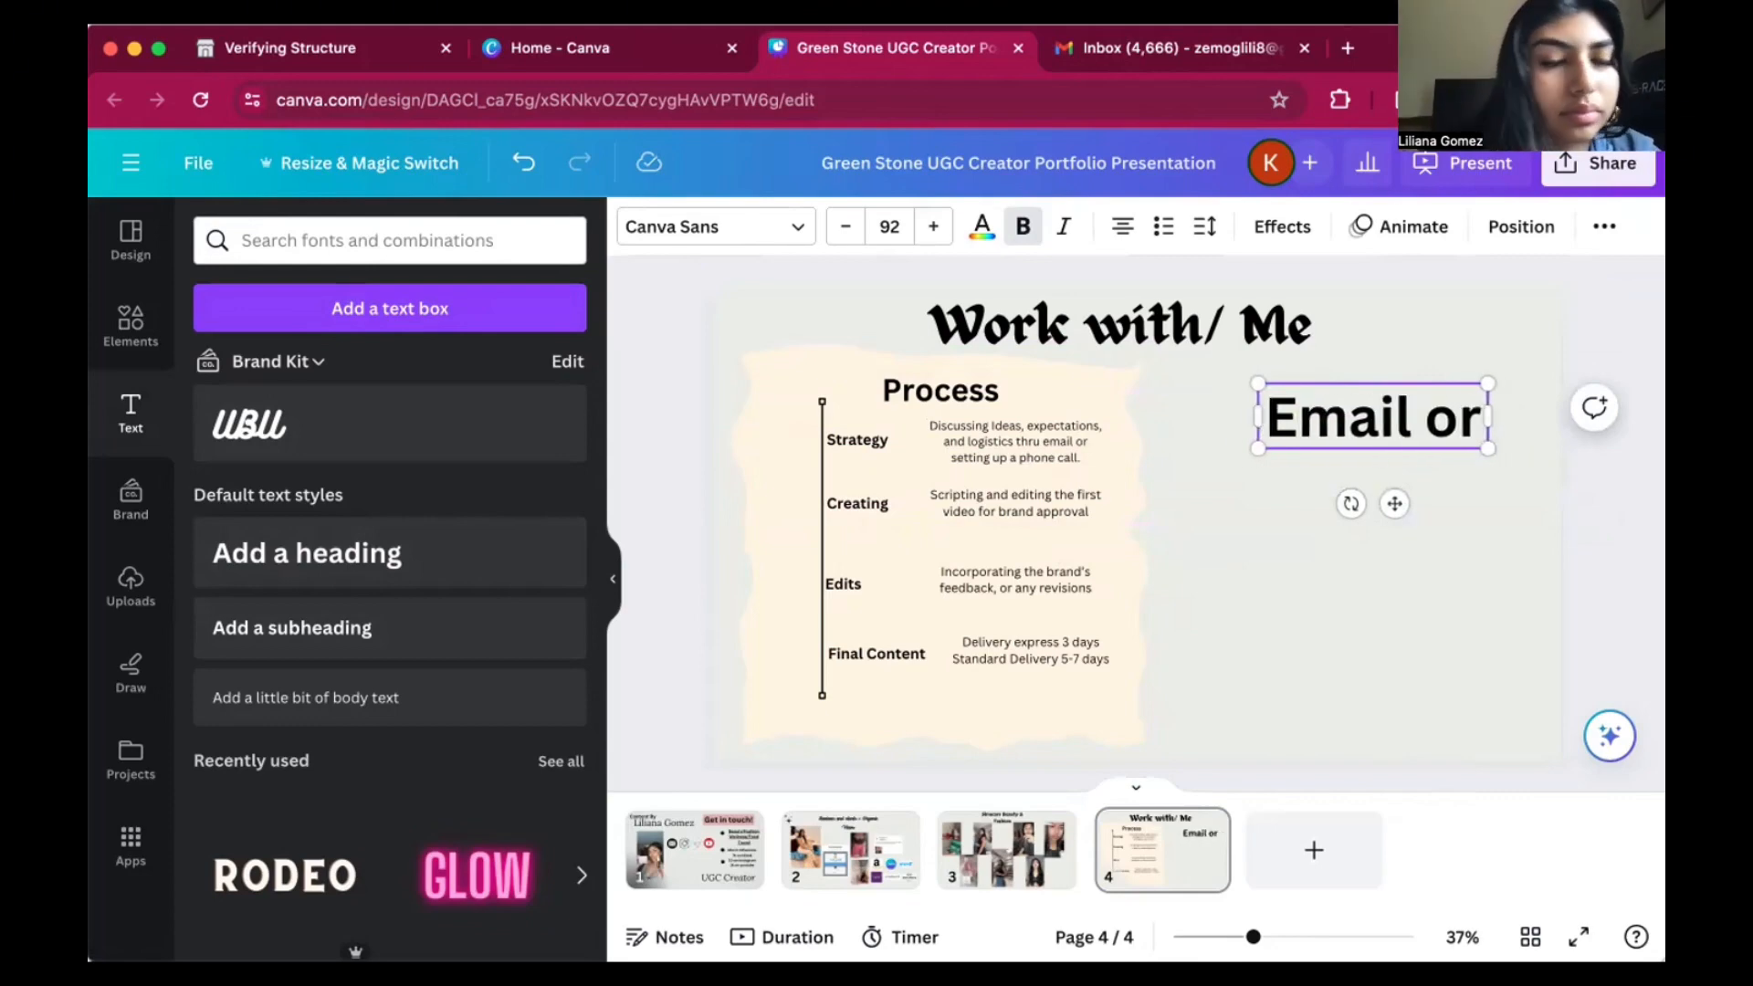
pyautogui.press('Return')
pyautogui.write('REu')
pyautogui.press('BackSpace')
pyautogui.write('q')
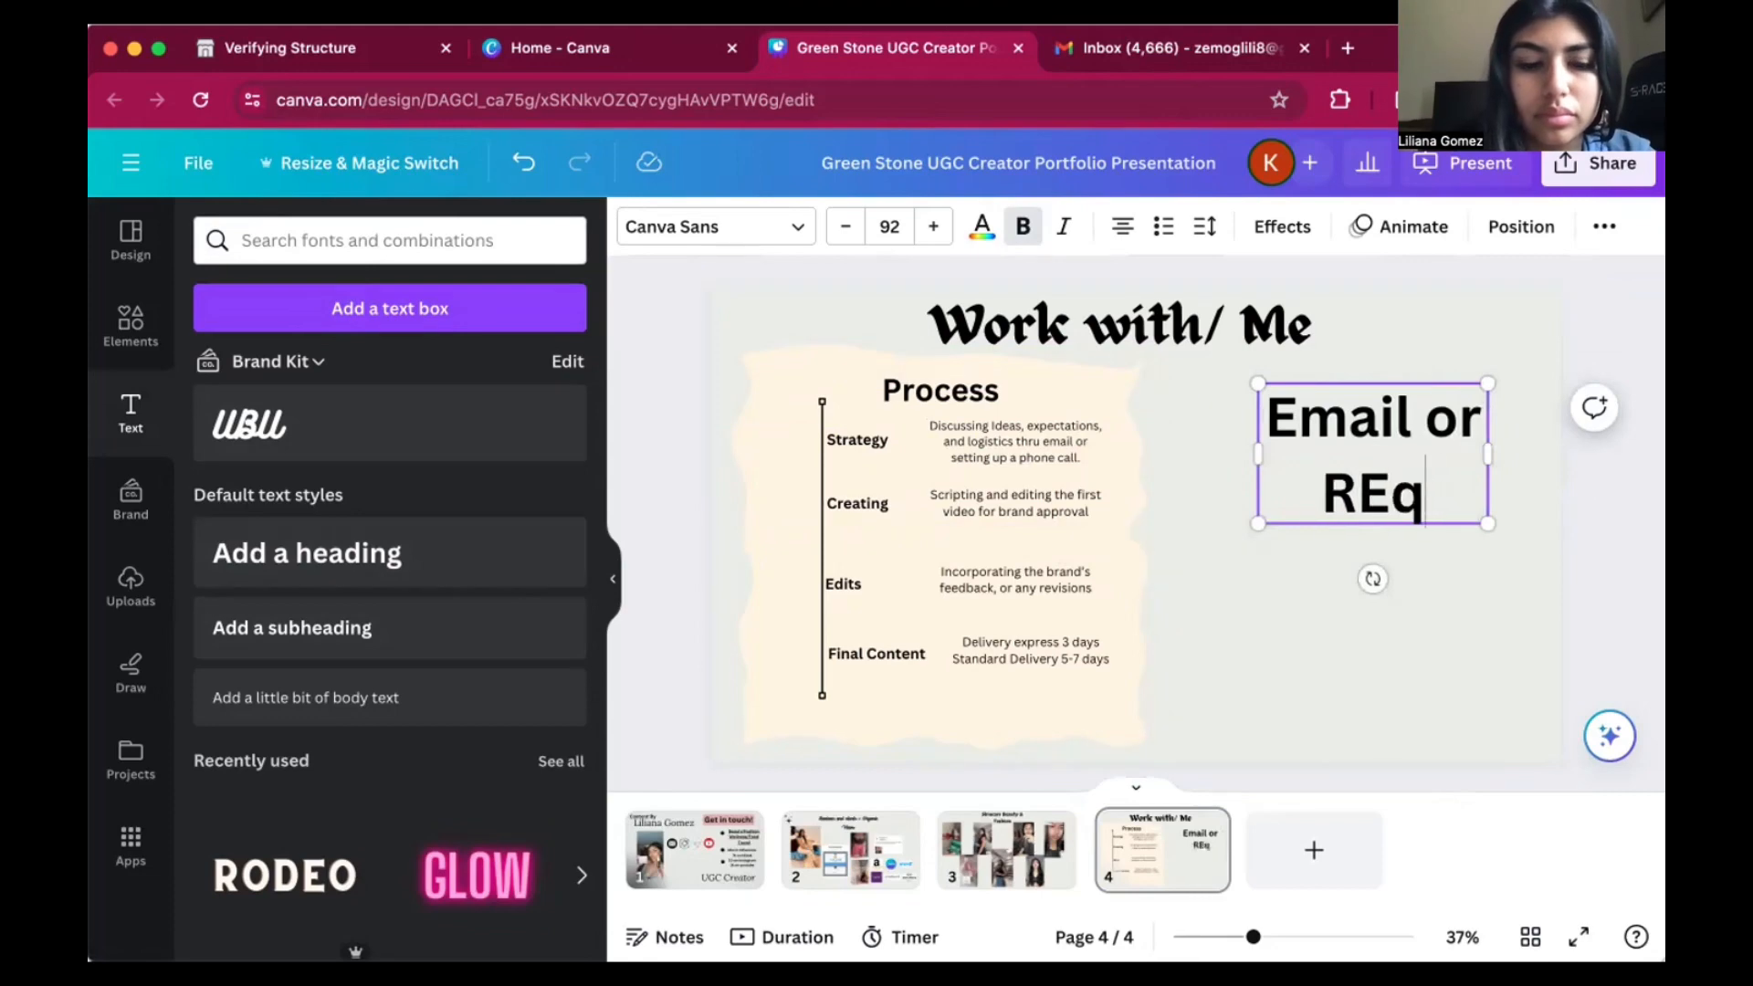
pyautogui.write('uest')
pyautogui.press('BackSpace')
pyautogui.press('BackSpace')
pyautogui.press('BackSpace')
pyautogui.press('BackSpace')
pyautogui.press('BackSpace')
pyautogui.write('QUEST')
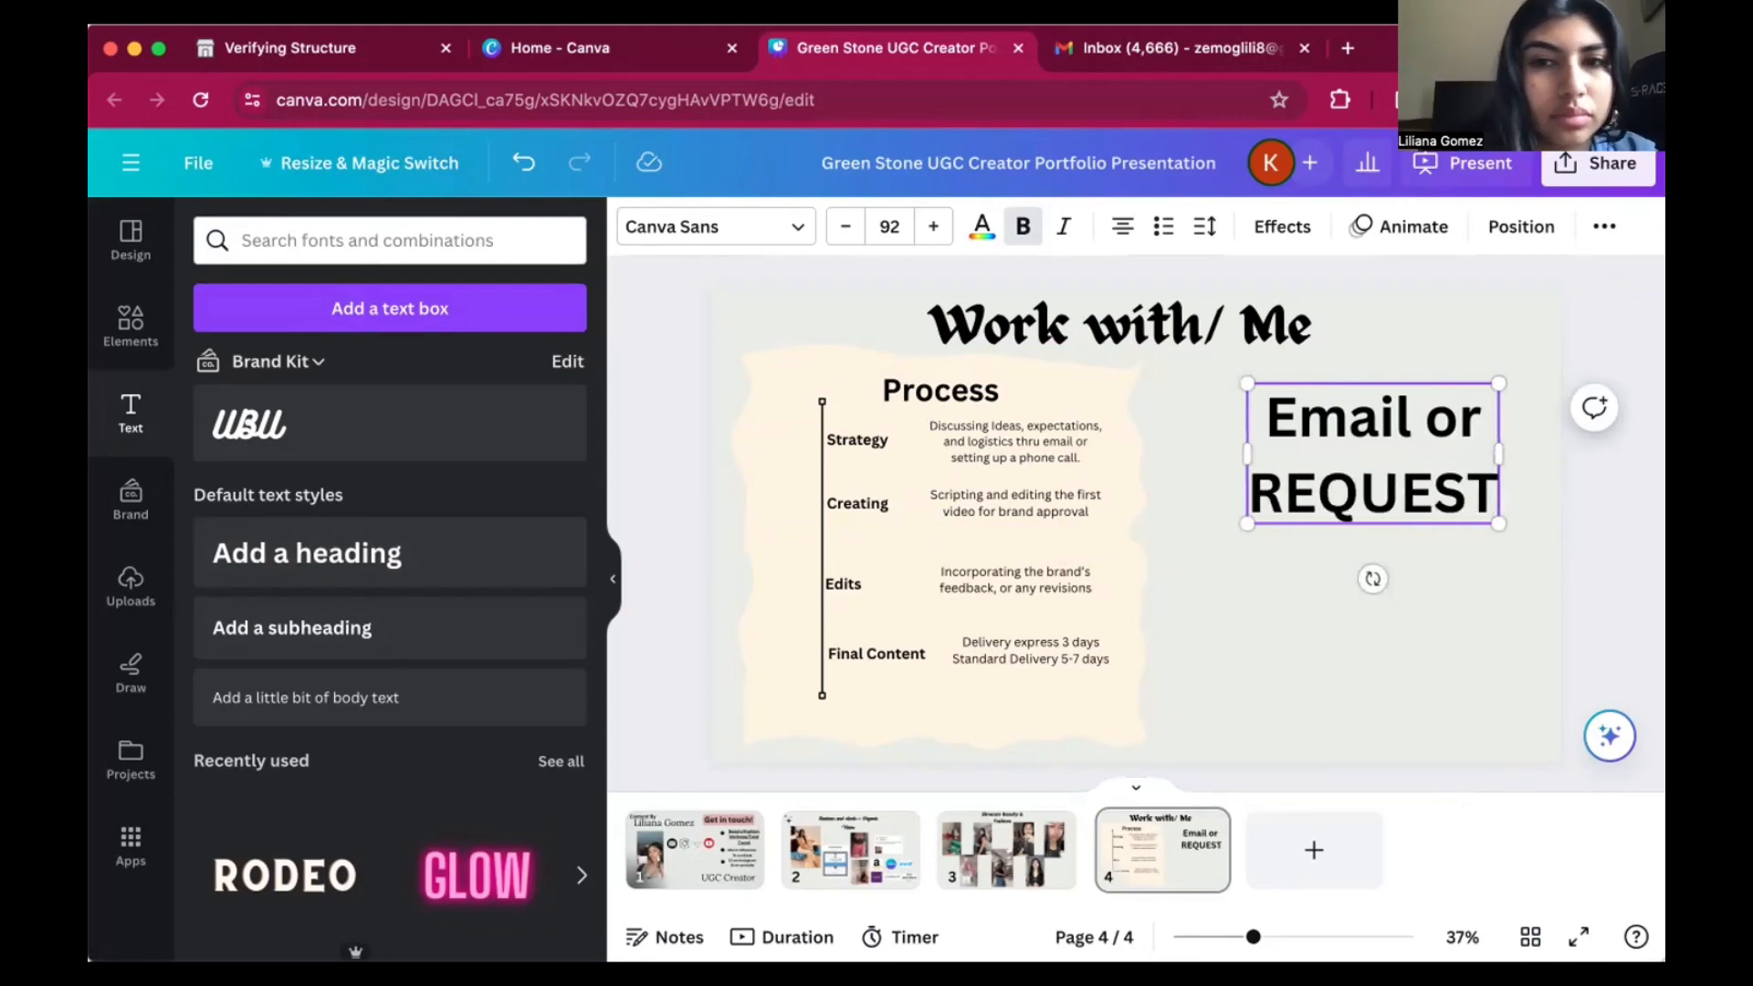
pyautogui.write(' w')
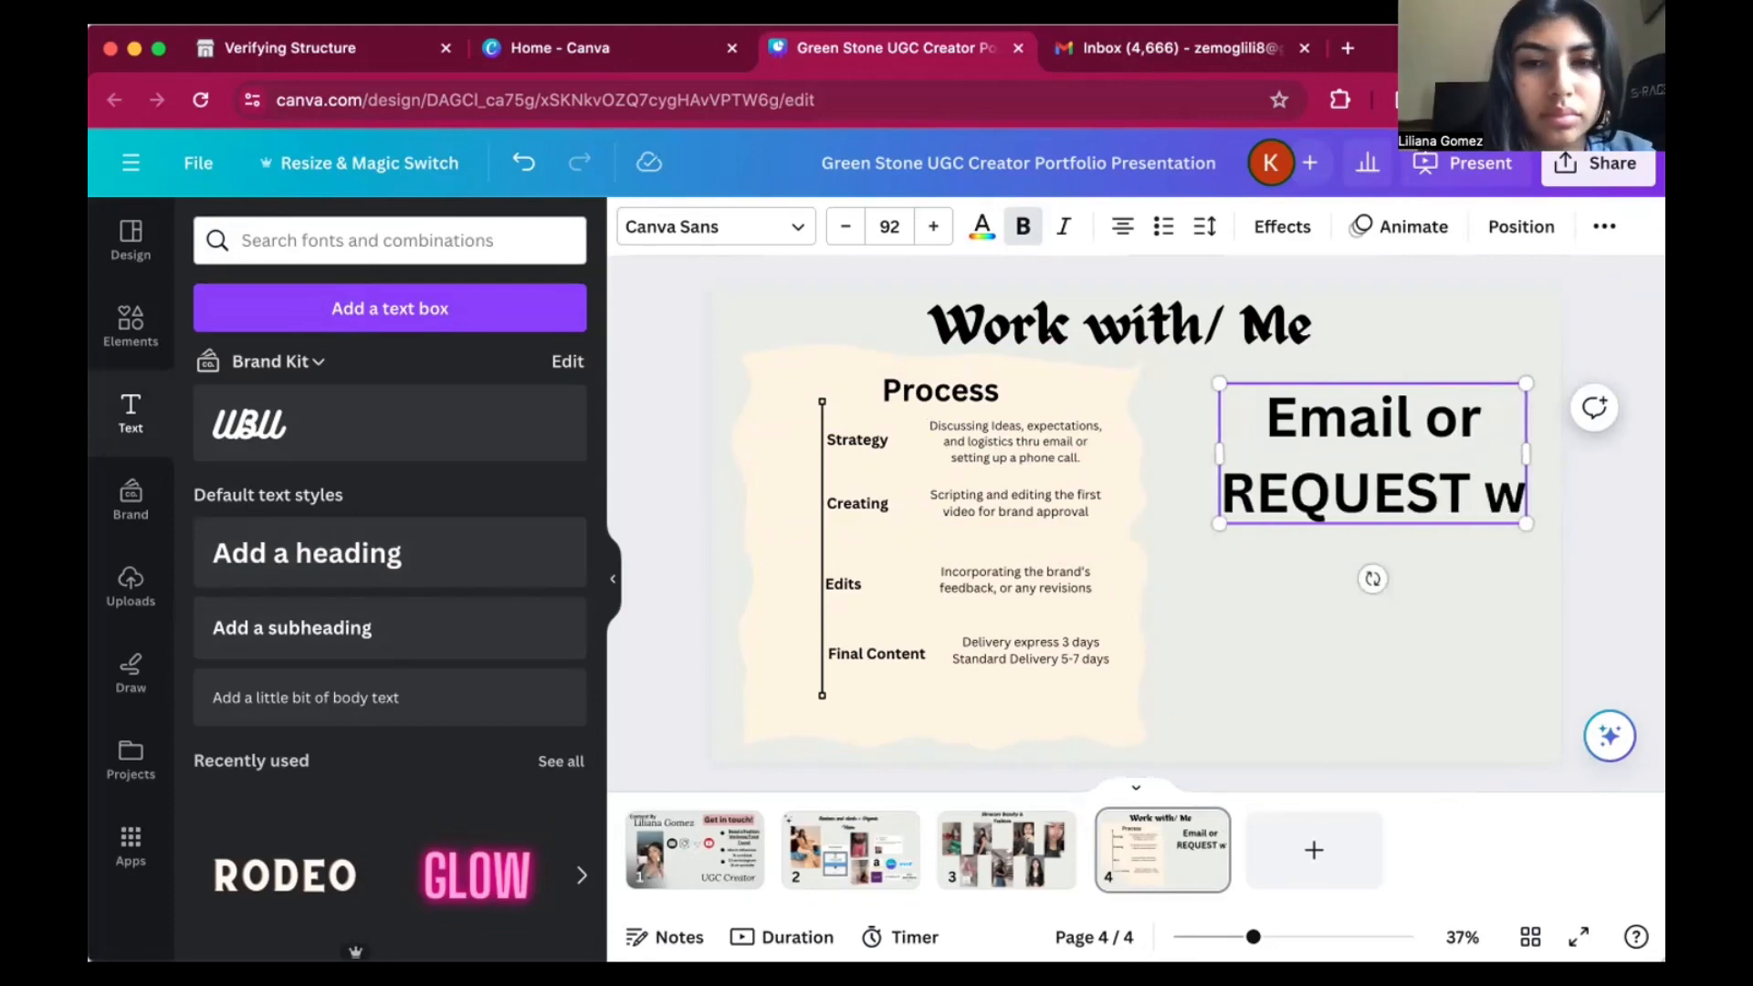
pyautogui.press('BackSpace')
pyautogui.write('q')
pyautogui.press('BackSpace')
pyautogui.press('BackSpace')
pyautogui.write('Qoute')
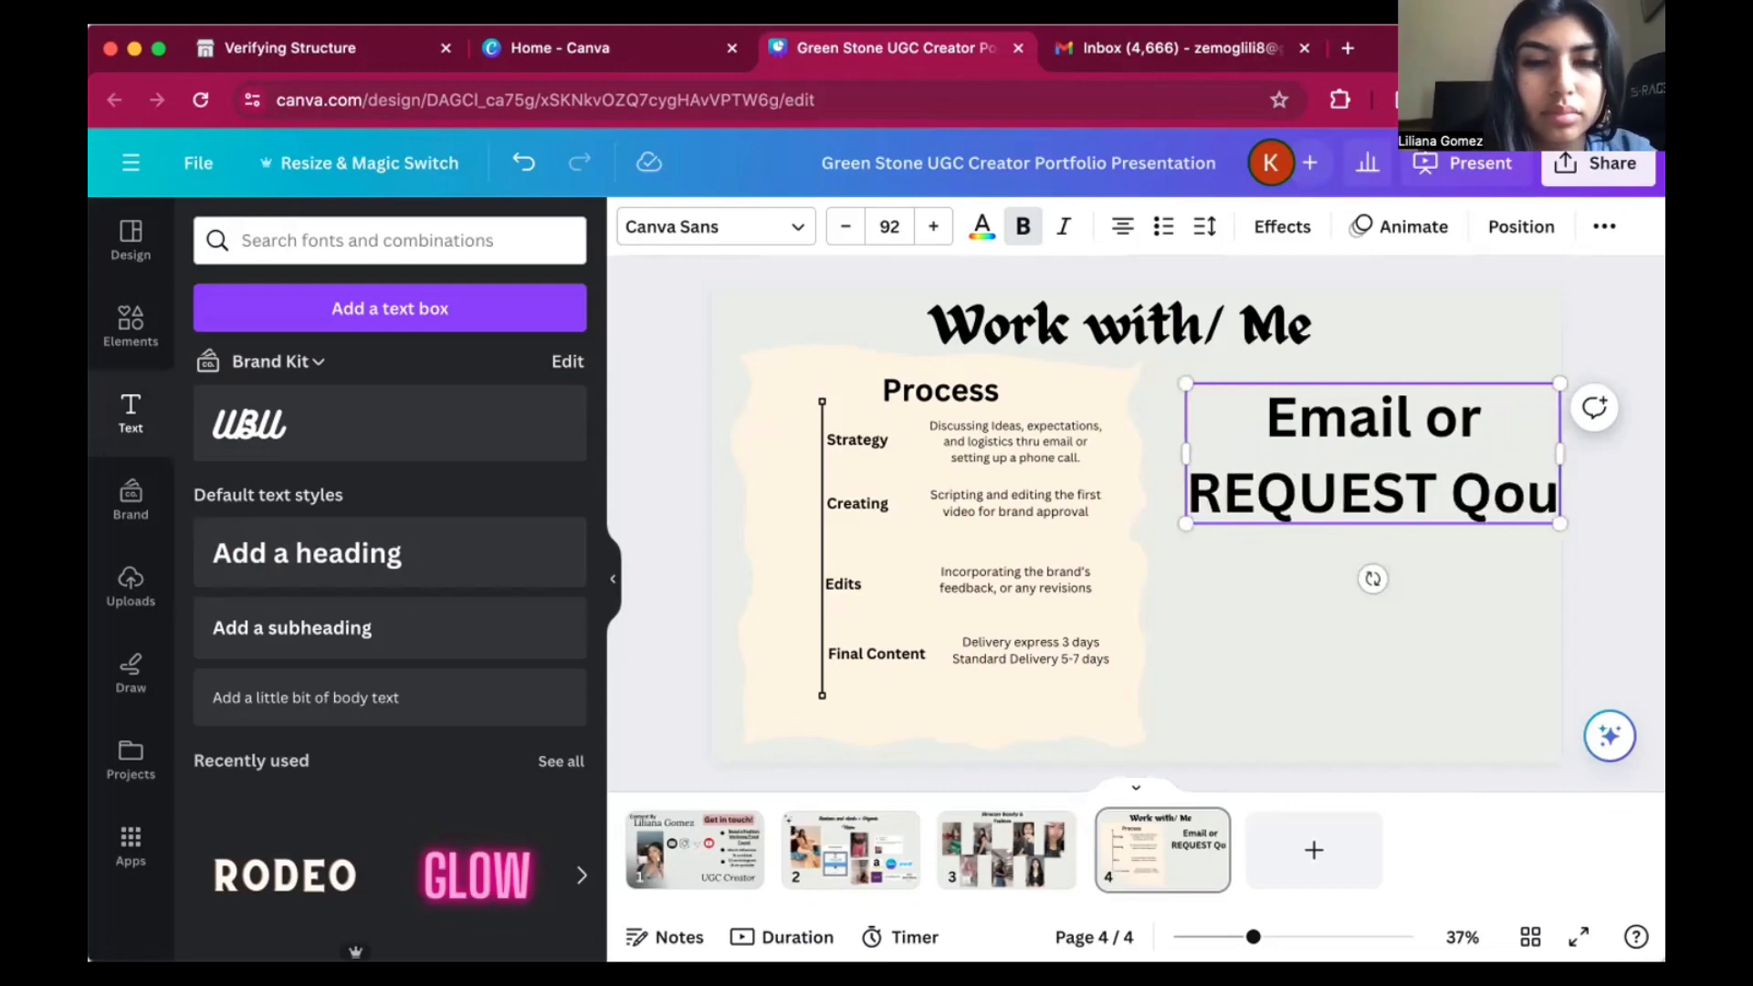
pyautogui.press('BackSpace')
pyautogui.press('BackSpace')
pyautogui.press('BackSpace')
pyautogui.press('BackSpace')
pyautogui.write('UOTES')
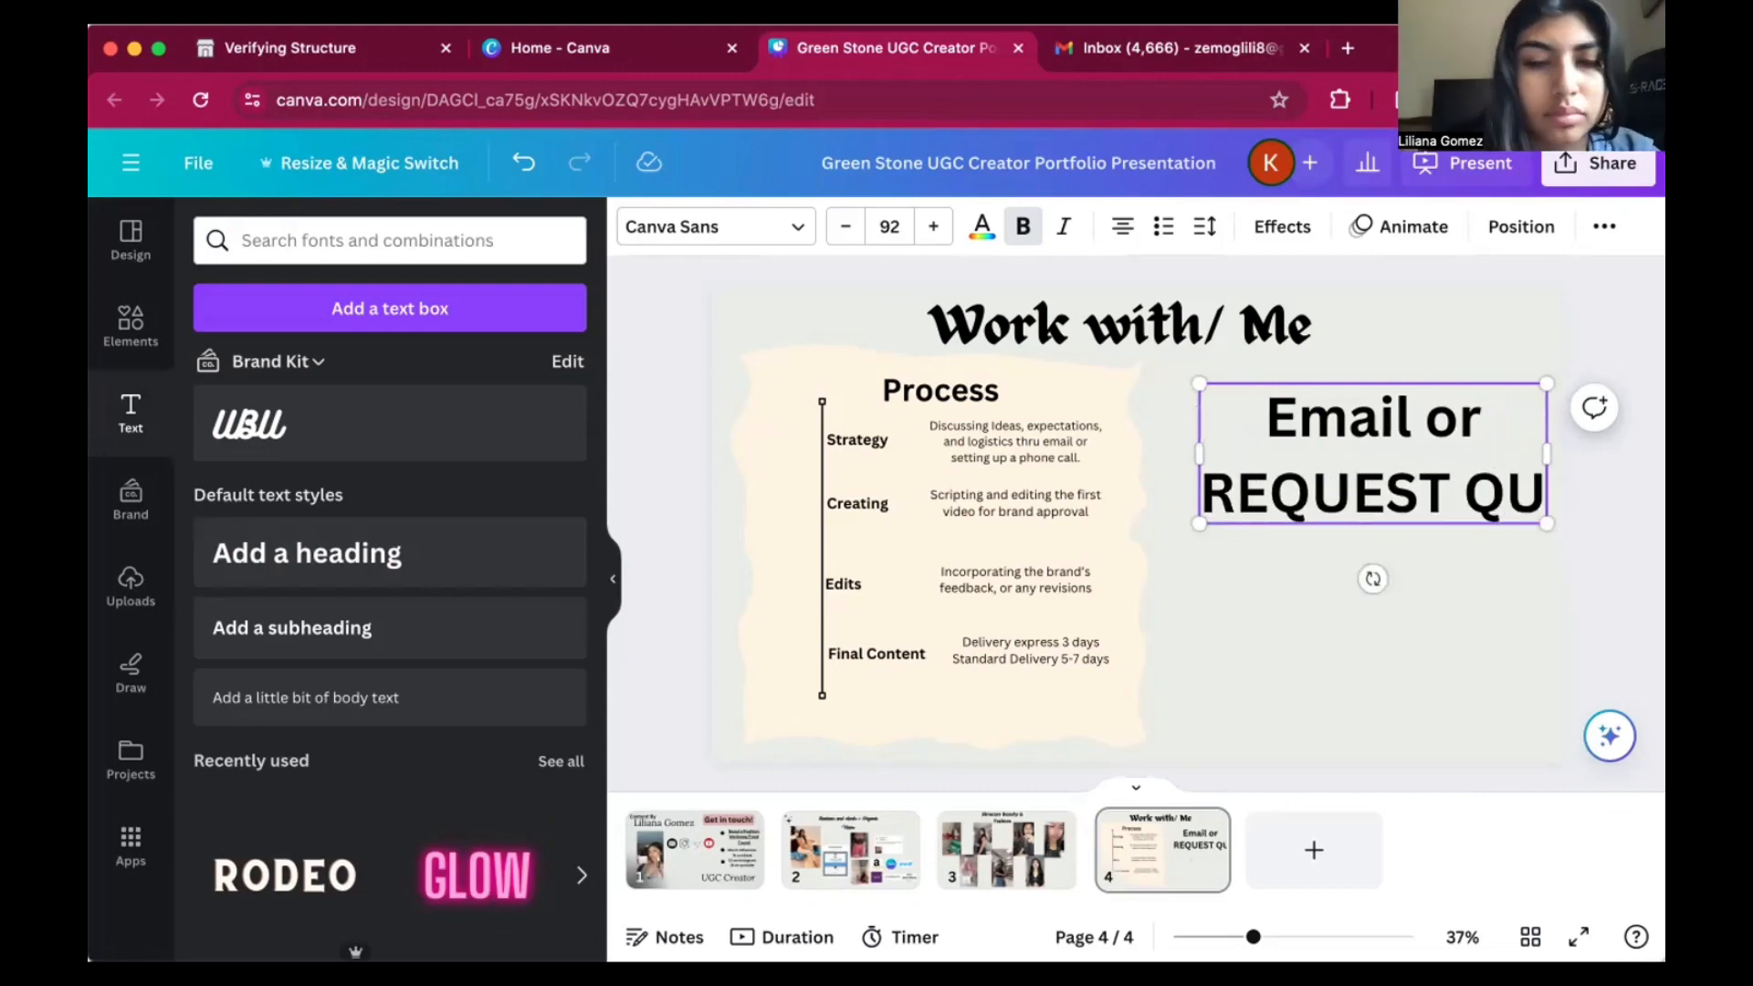
# Shrink the "Email or REQUEST QUOTES" heading to font size 83.2 and place it near the page's right edge.
pyautogui.click(1630, 494)
pyautogui.click(1509, 492)
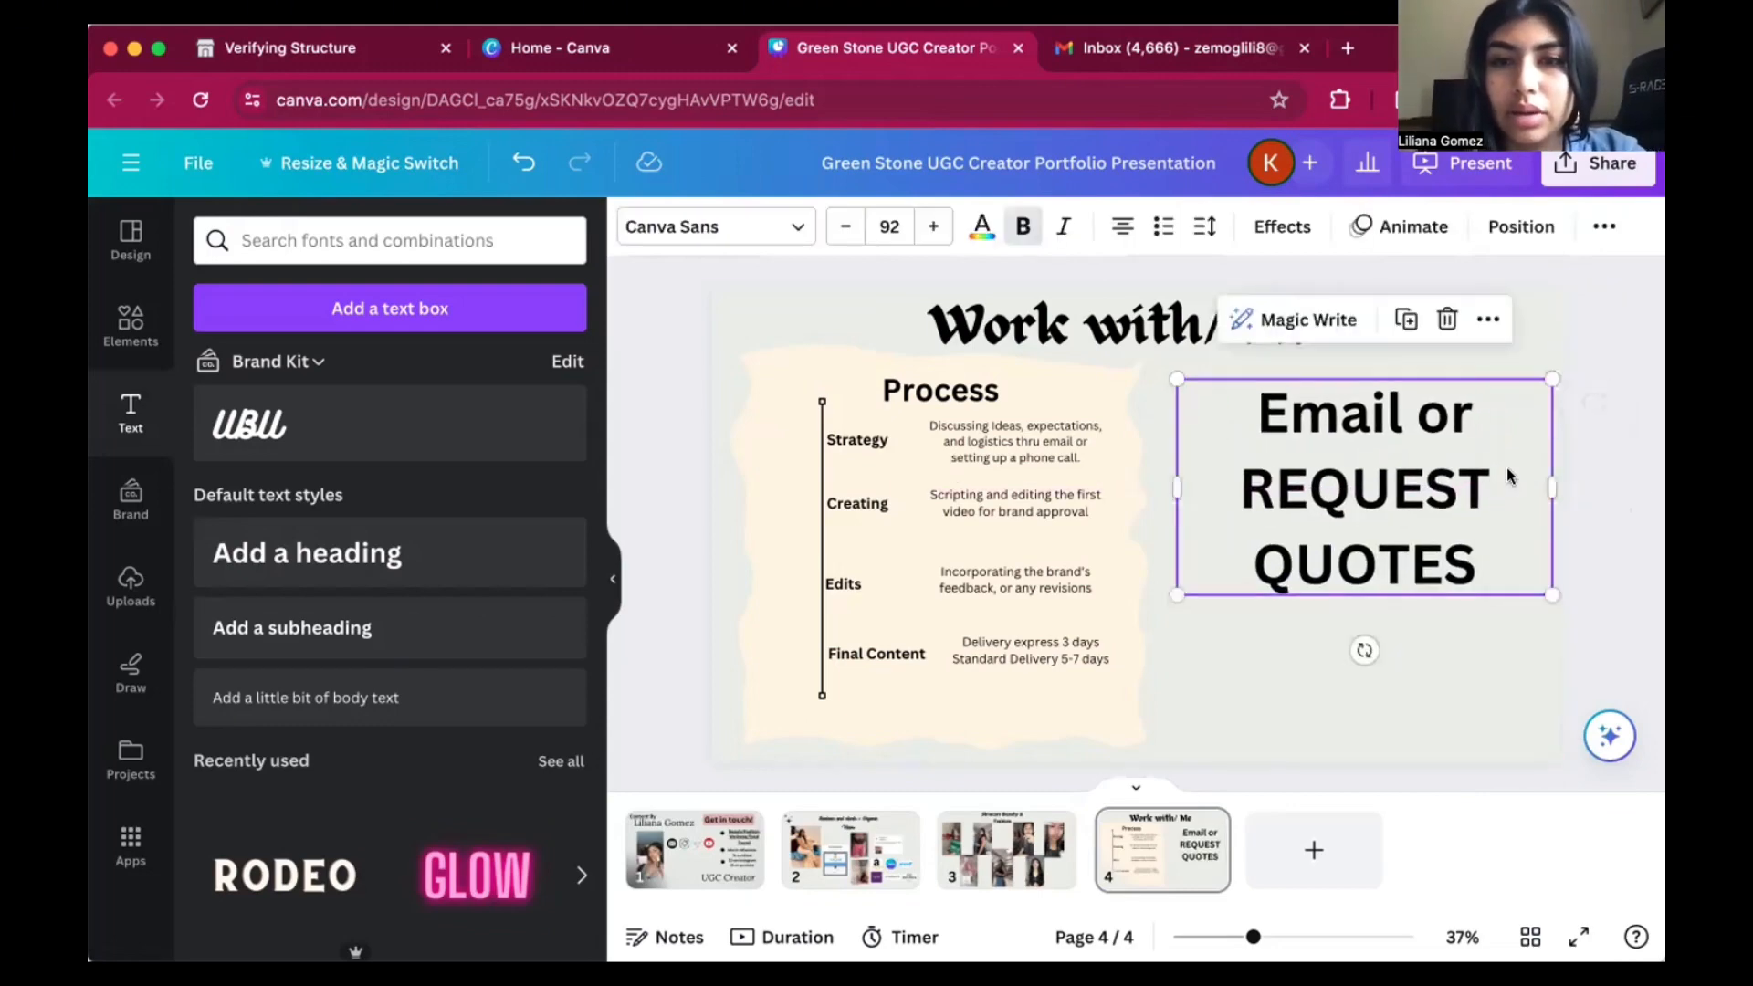
pyautogui.moveTo(1530, 399); pyautogui.dragTo(1492, 429)
pyautogui.moveTo(1415, 480); pyautogui.dragTo(1453, 437)
# Change the word "or" in the quotes heading to uppercase "OR".
pyautogui.click(1466, 404)
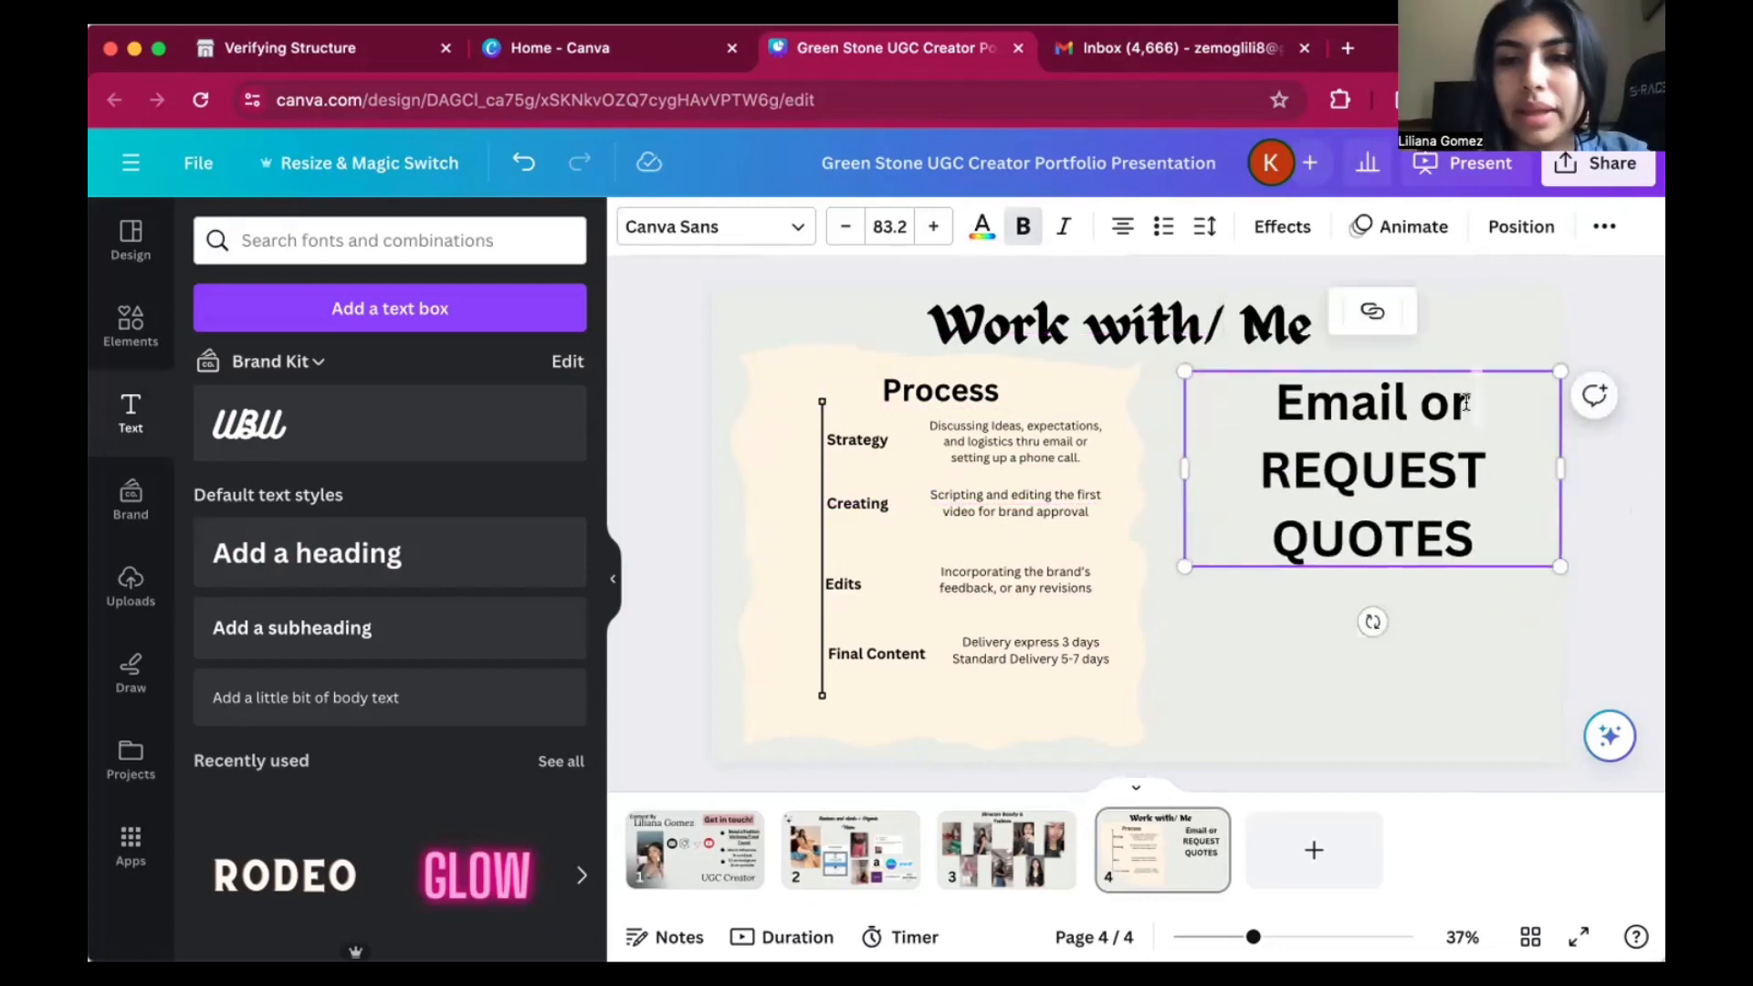
pyautogui.press('BackSpace')
pyautogui.press('BackSpace')
pyautogui.write('or')
pyautogui.press('BackSpace')
pyautogui.press('BackSpace')
pyautogui.write('OR')
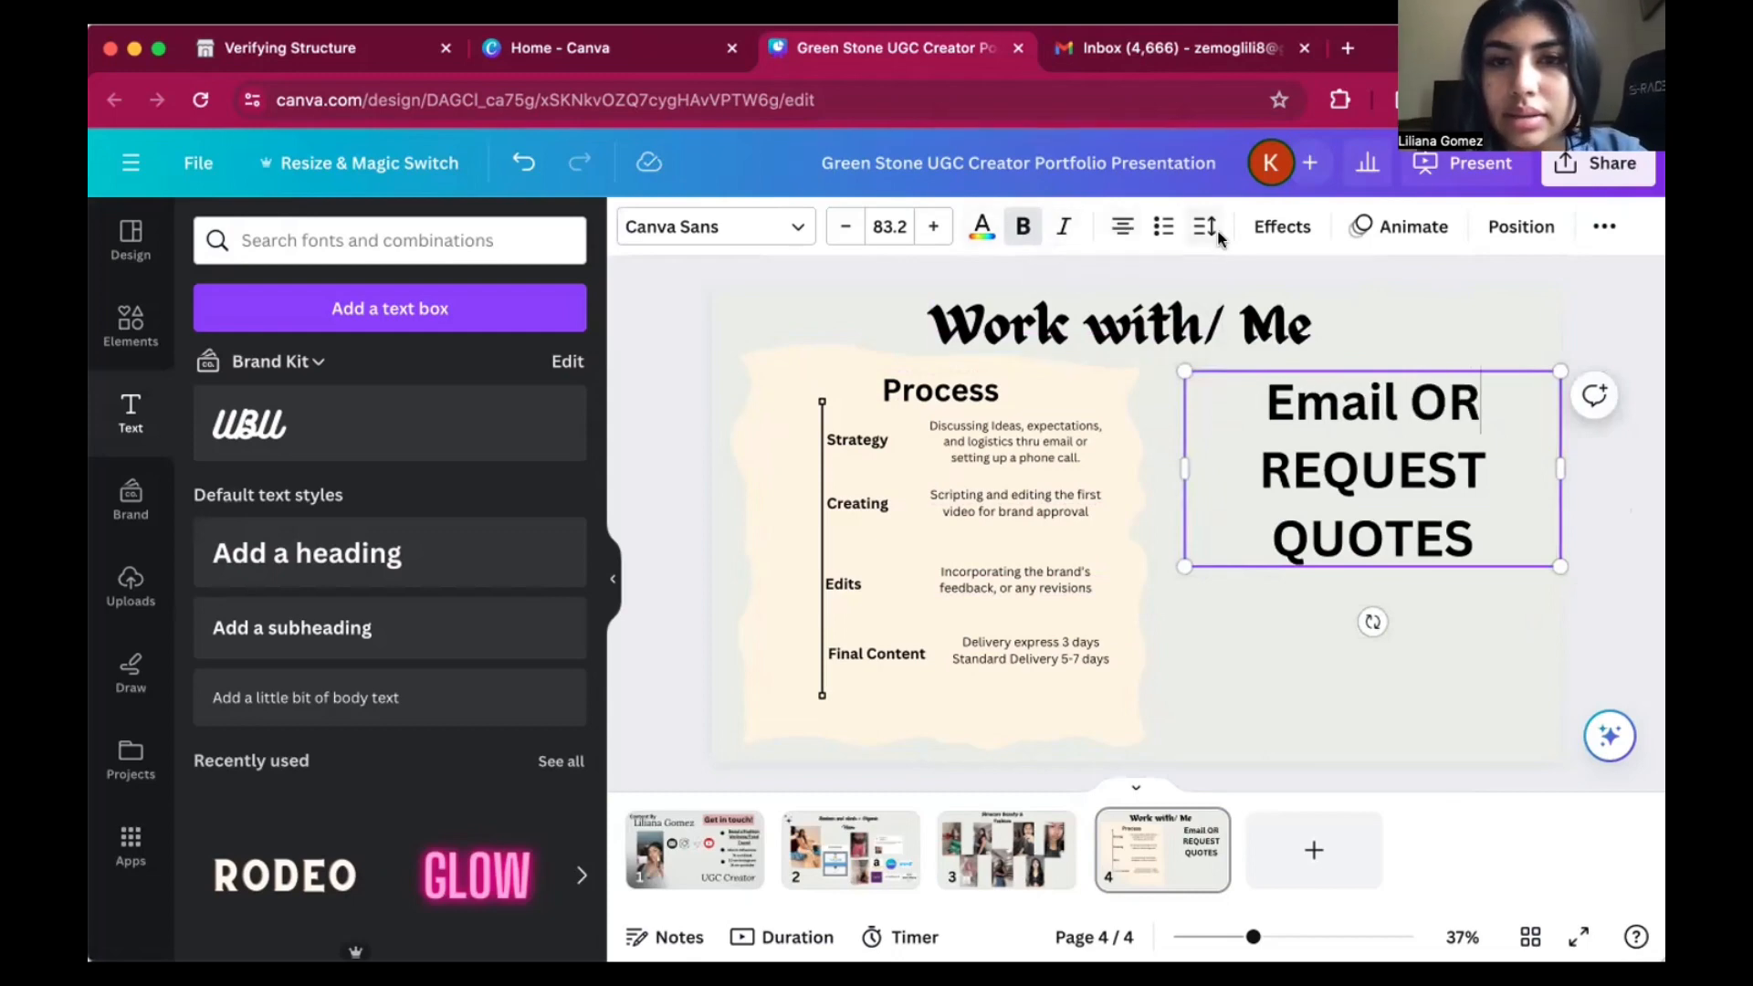
pyautogui.click(1063, 226)
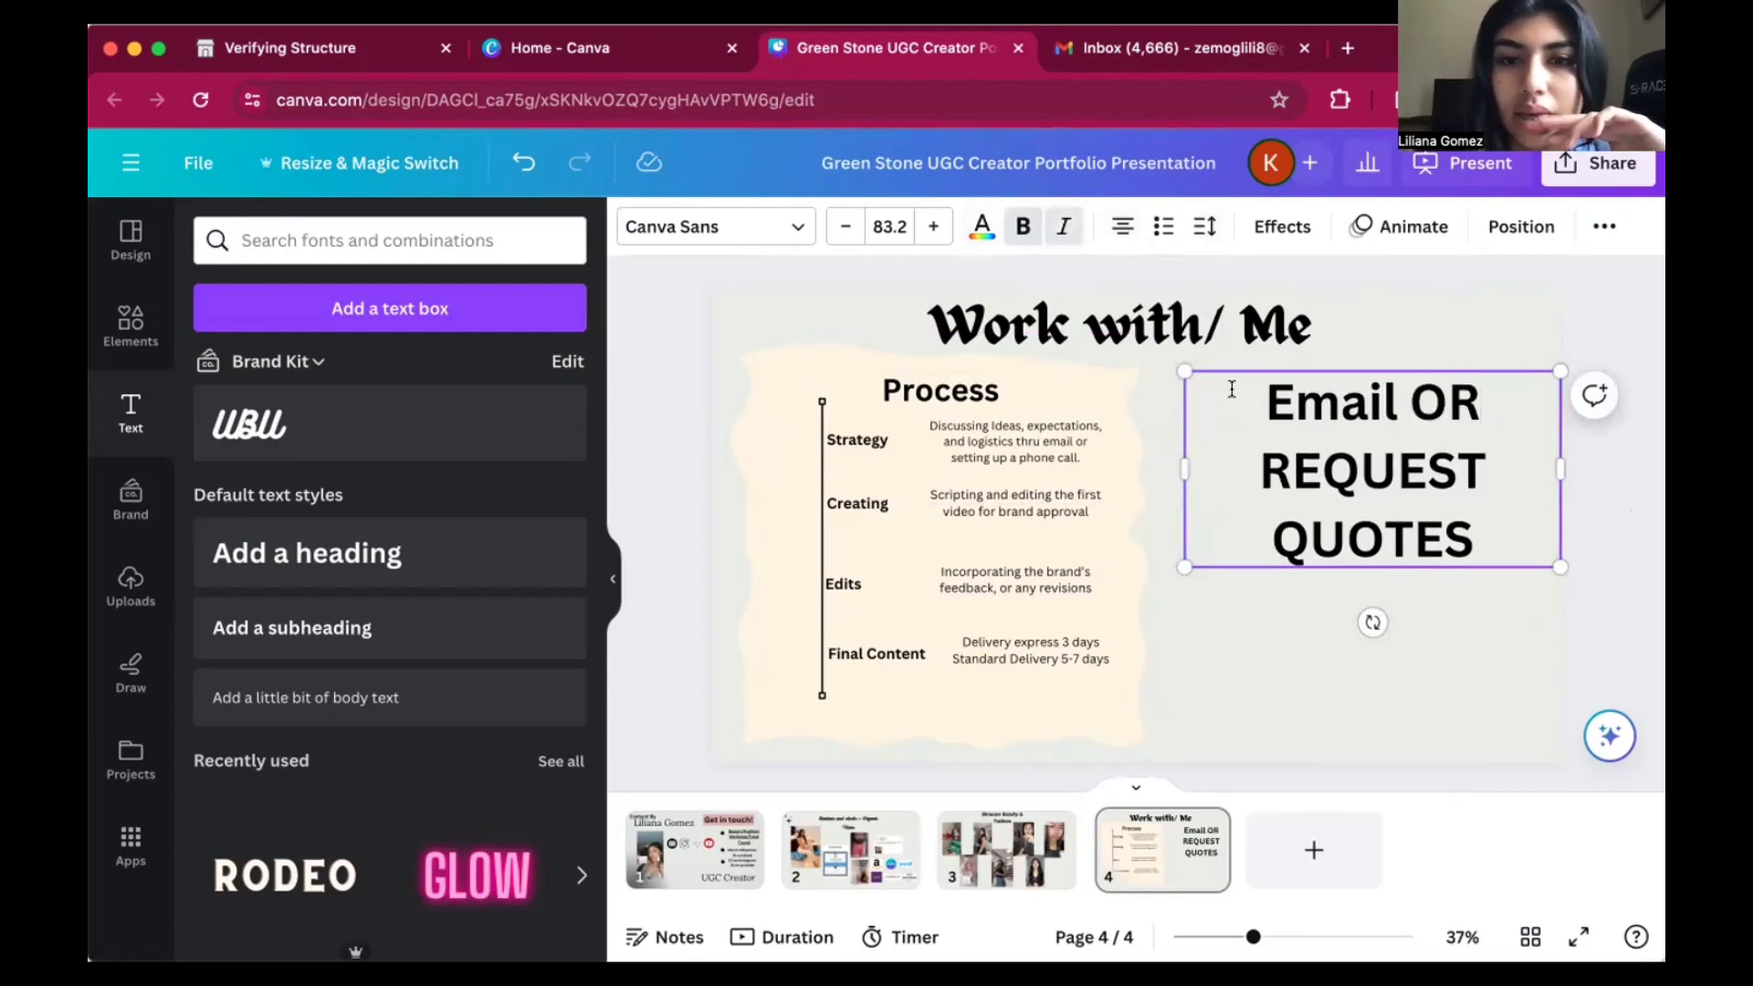
pyautogui.rightClick(1454, 457)
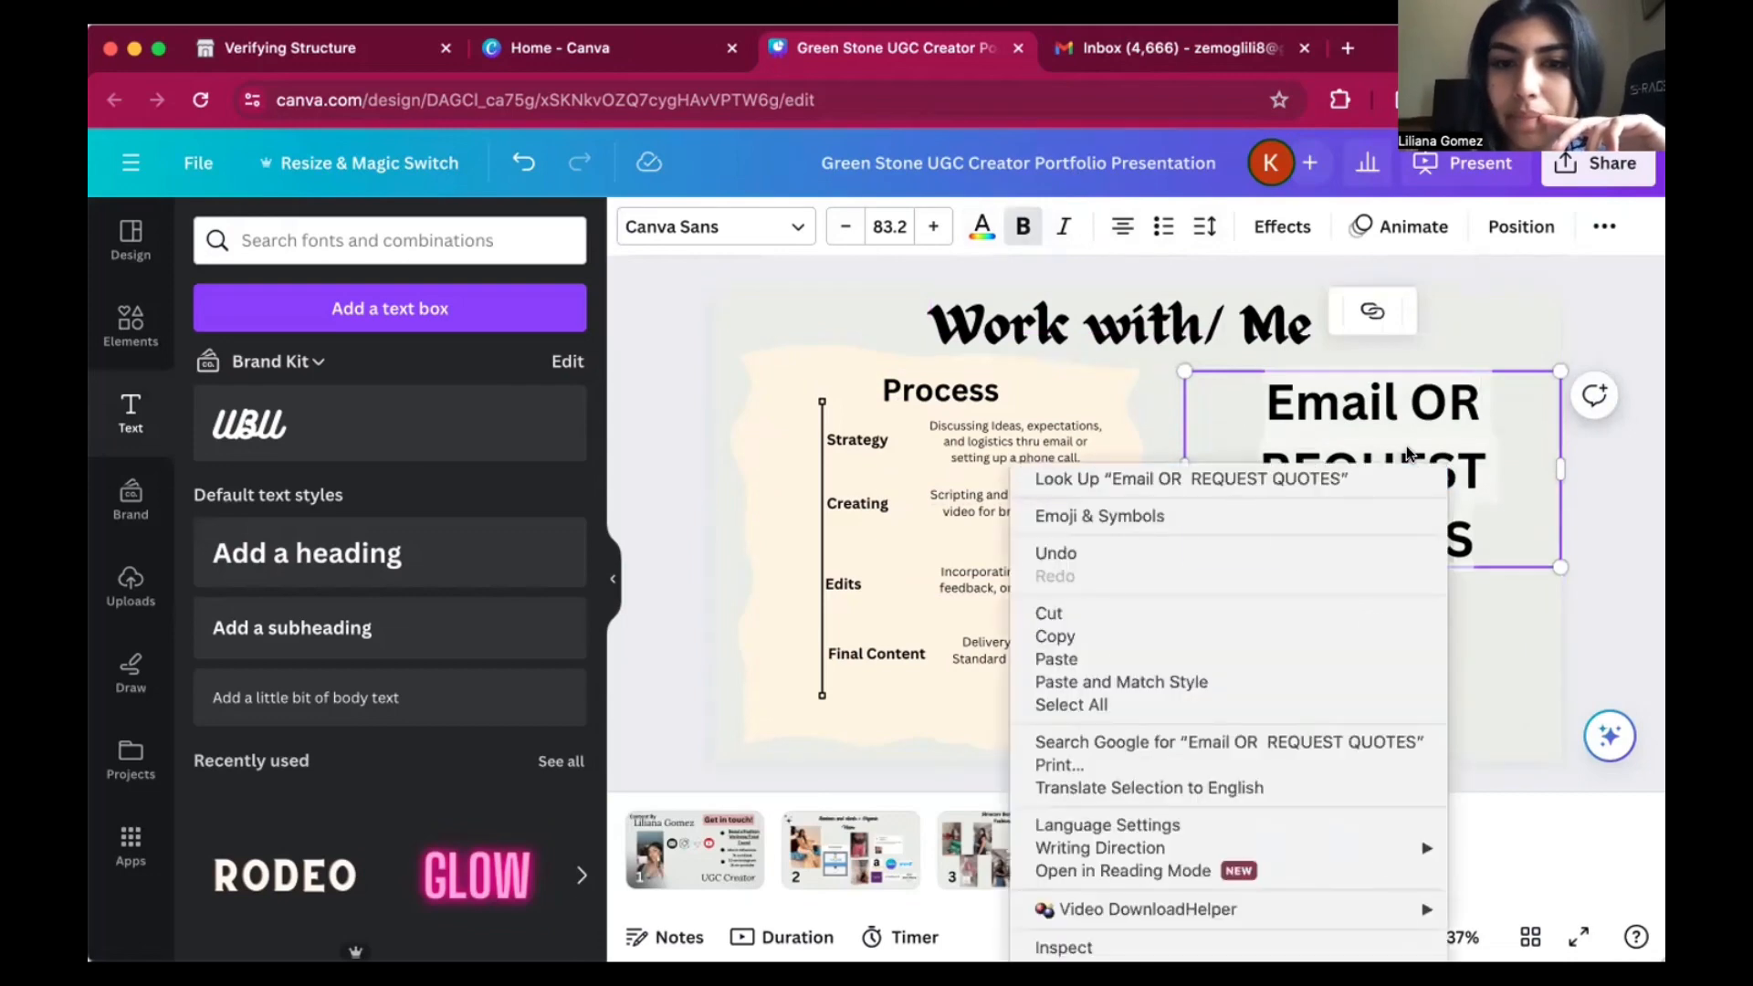
pyautogui.click(1419, 425)
pyautogui.moveTo(1276, 397); pyautogui.dragTo(1545, 498)
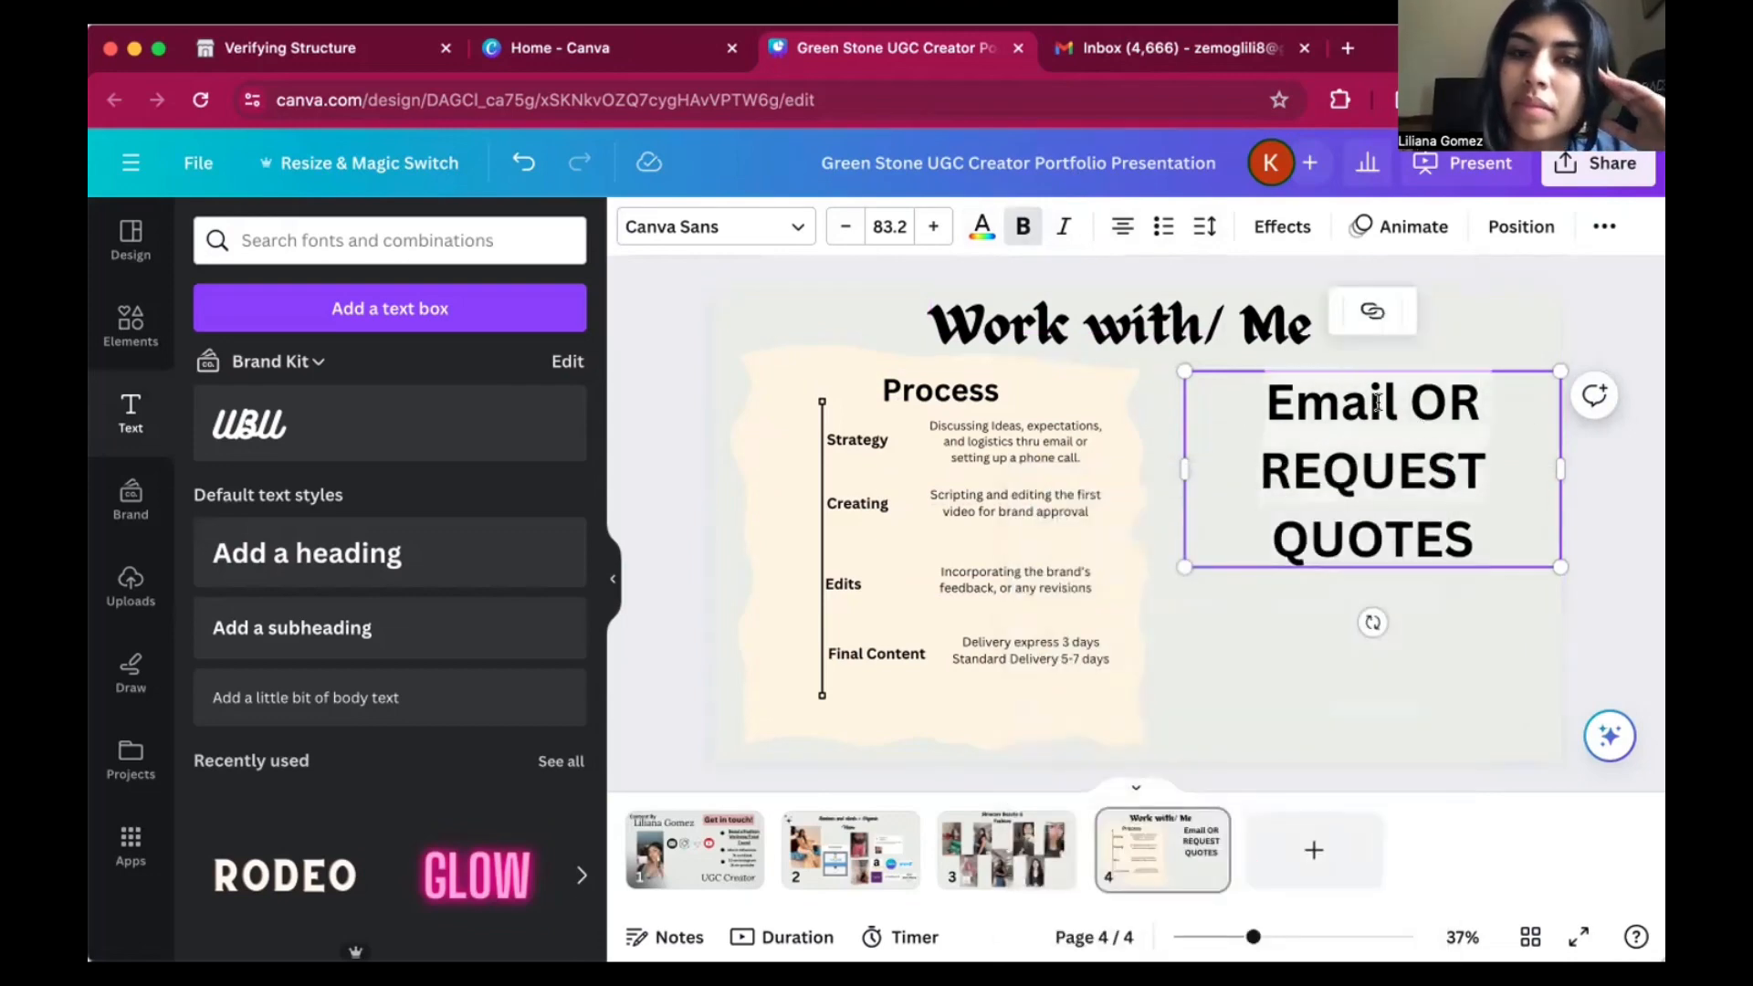
pyautogui.click(1260, 422)
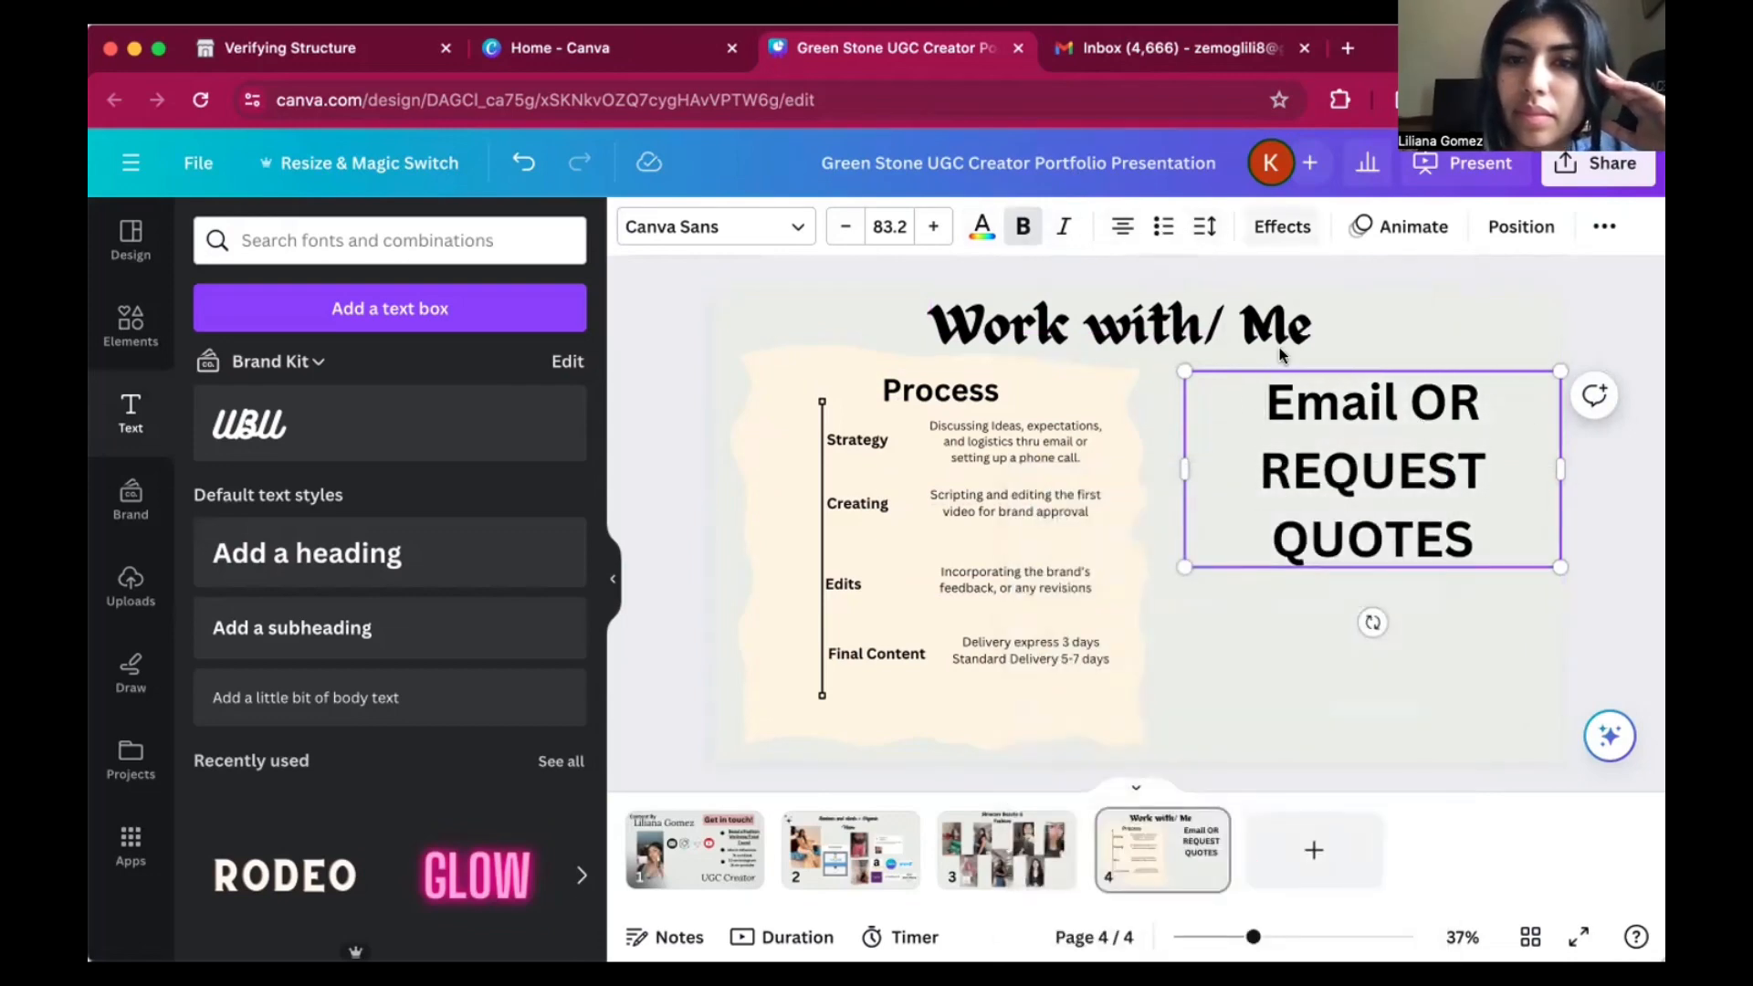
pyautogui.click(1289, 624)
# Go to the Skincare Beauty & Fashion page and search the shapes library for STARS.
pyautogui.scroll(5, 1291, 644)
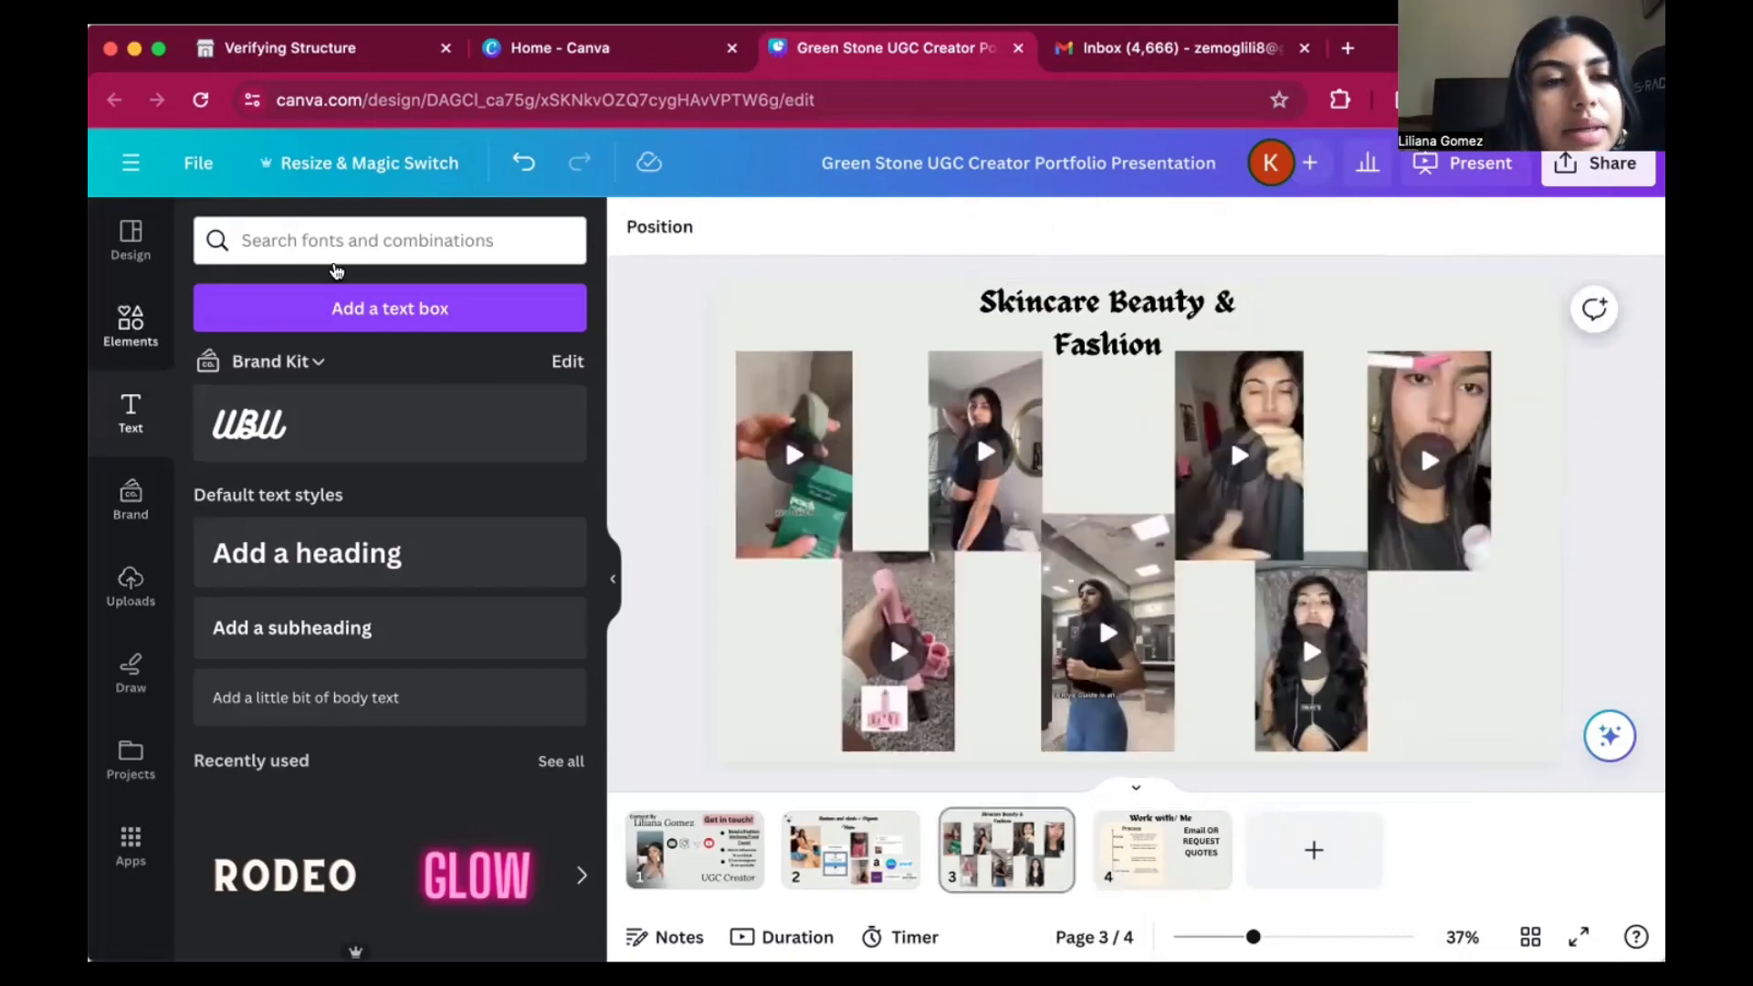
pyautogui.click(277, 282)
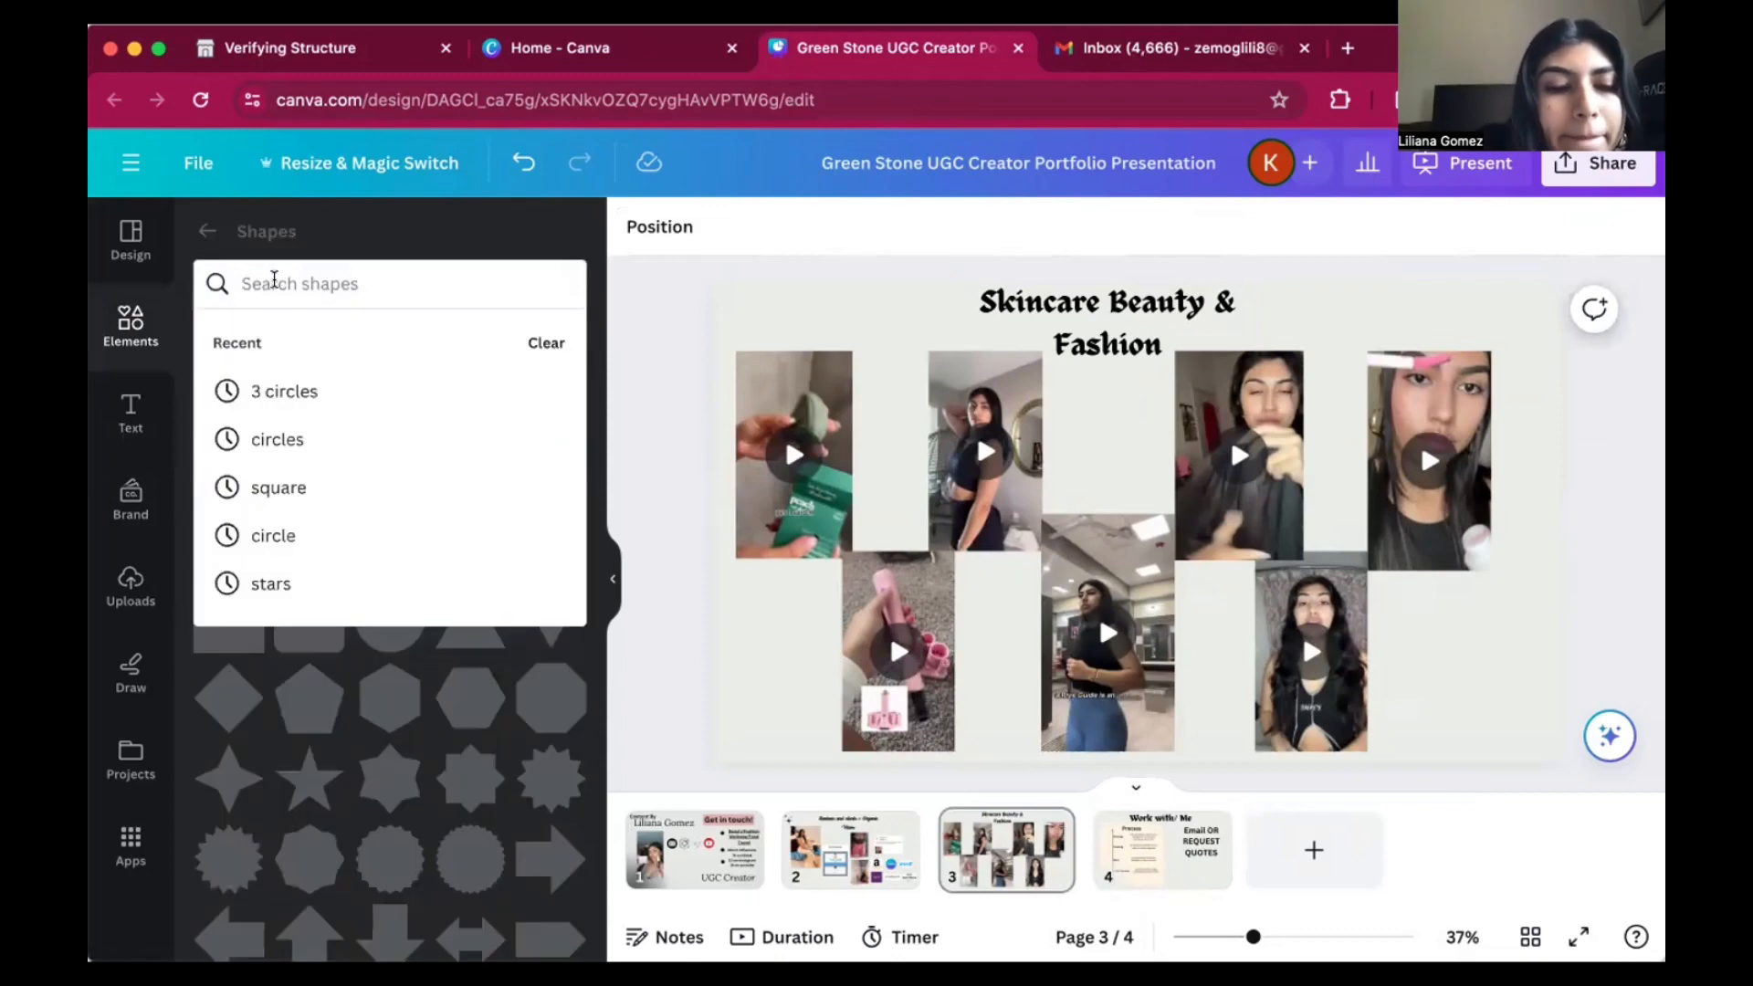
pyautogui.write('STARS')
pyautogui.press('Return')
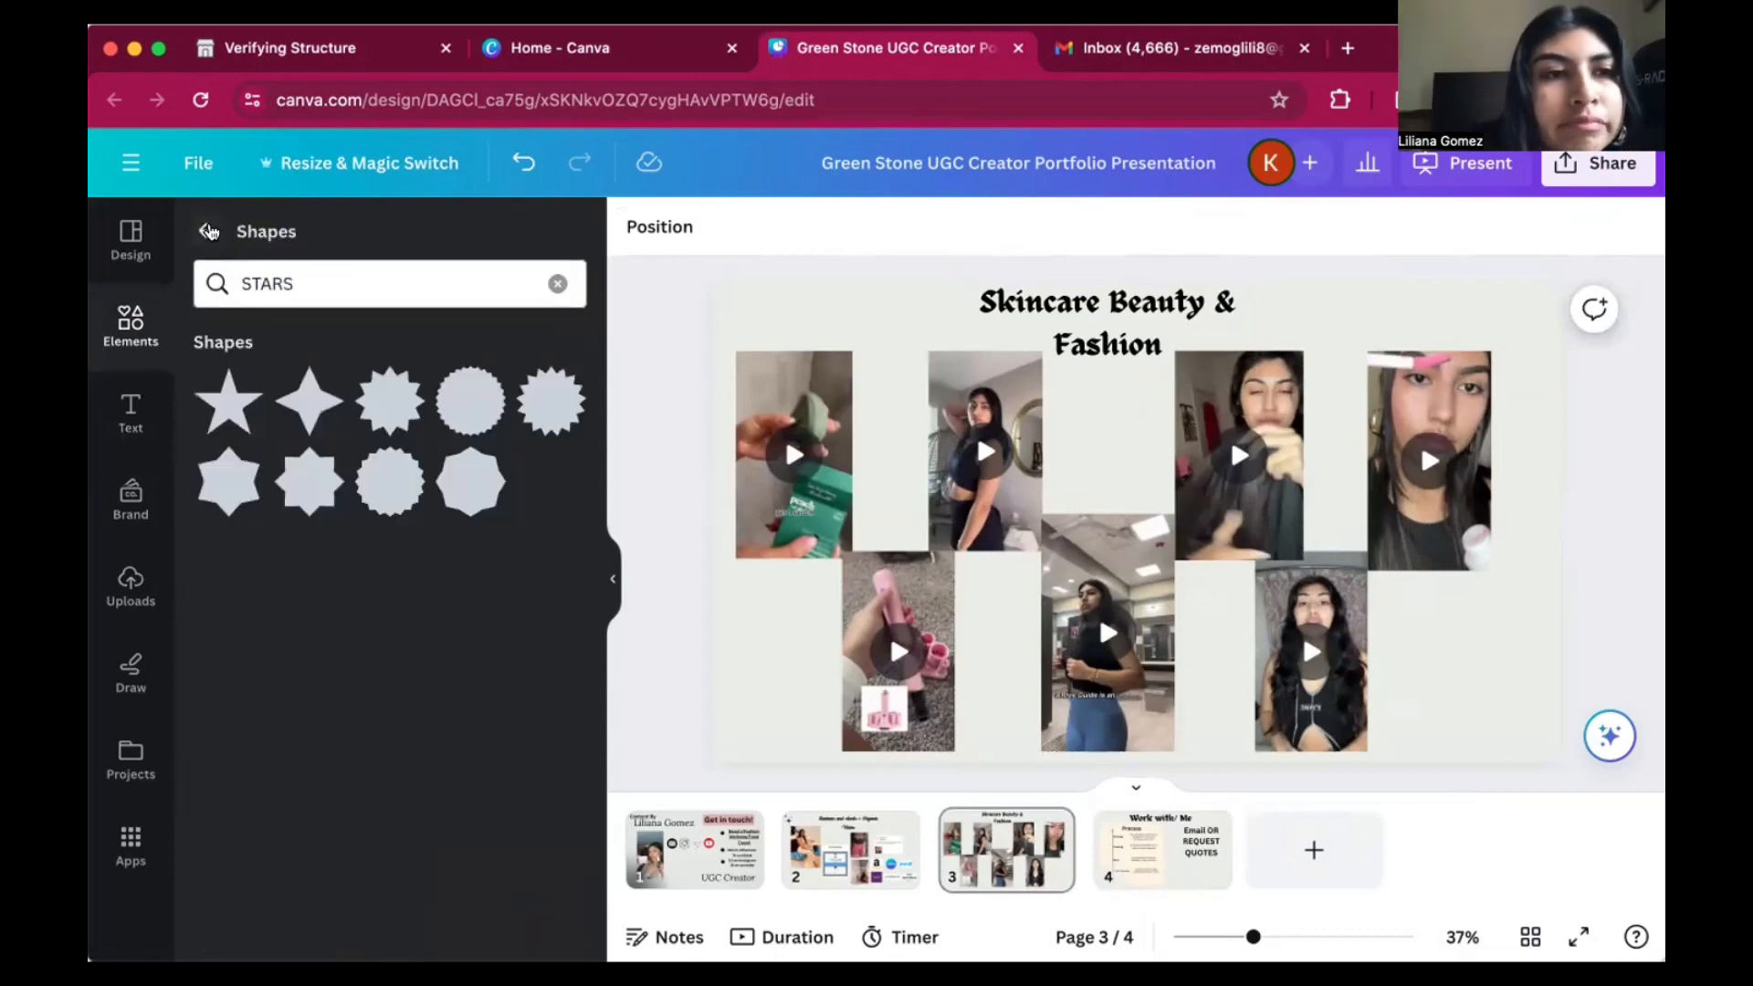
pyautogui.click(208, 230)
# Add the three-sparkle graphic to page 3, shrink it, and place it in the empty lower-left corner of the page.
pyautogui.click(375, 707)
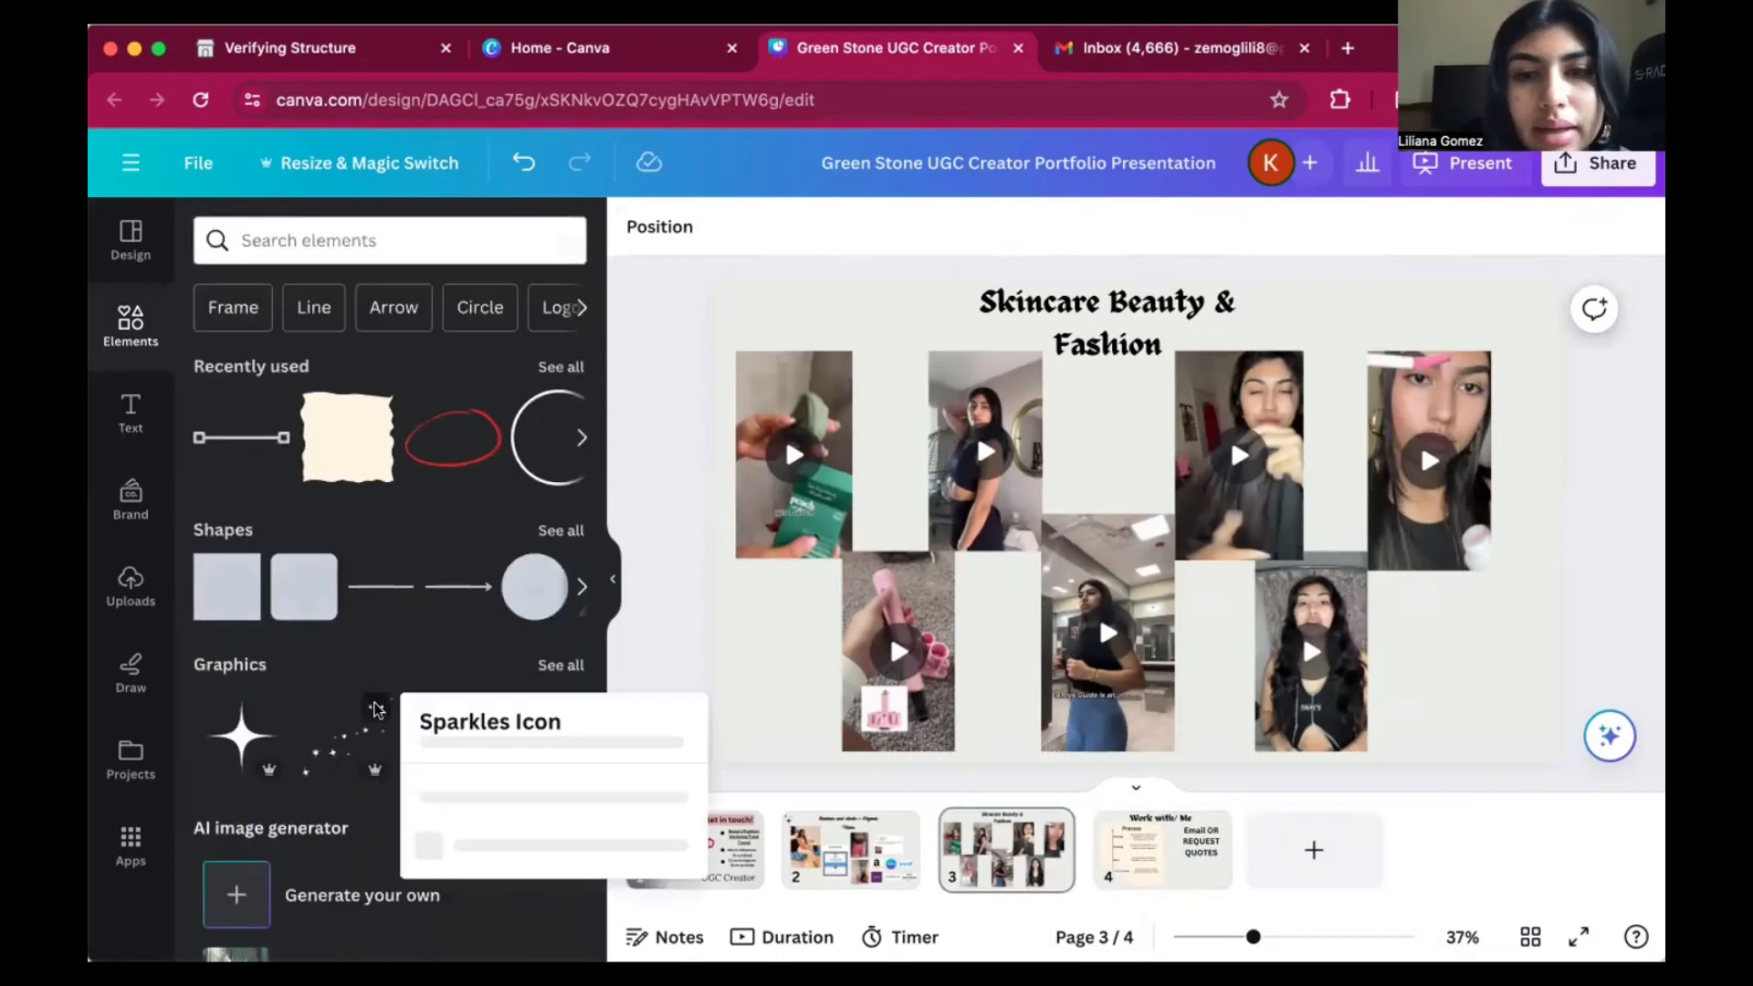
pyautogui.click(762, 659)
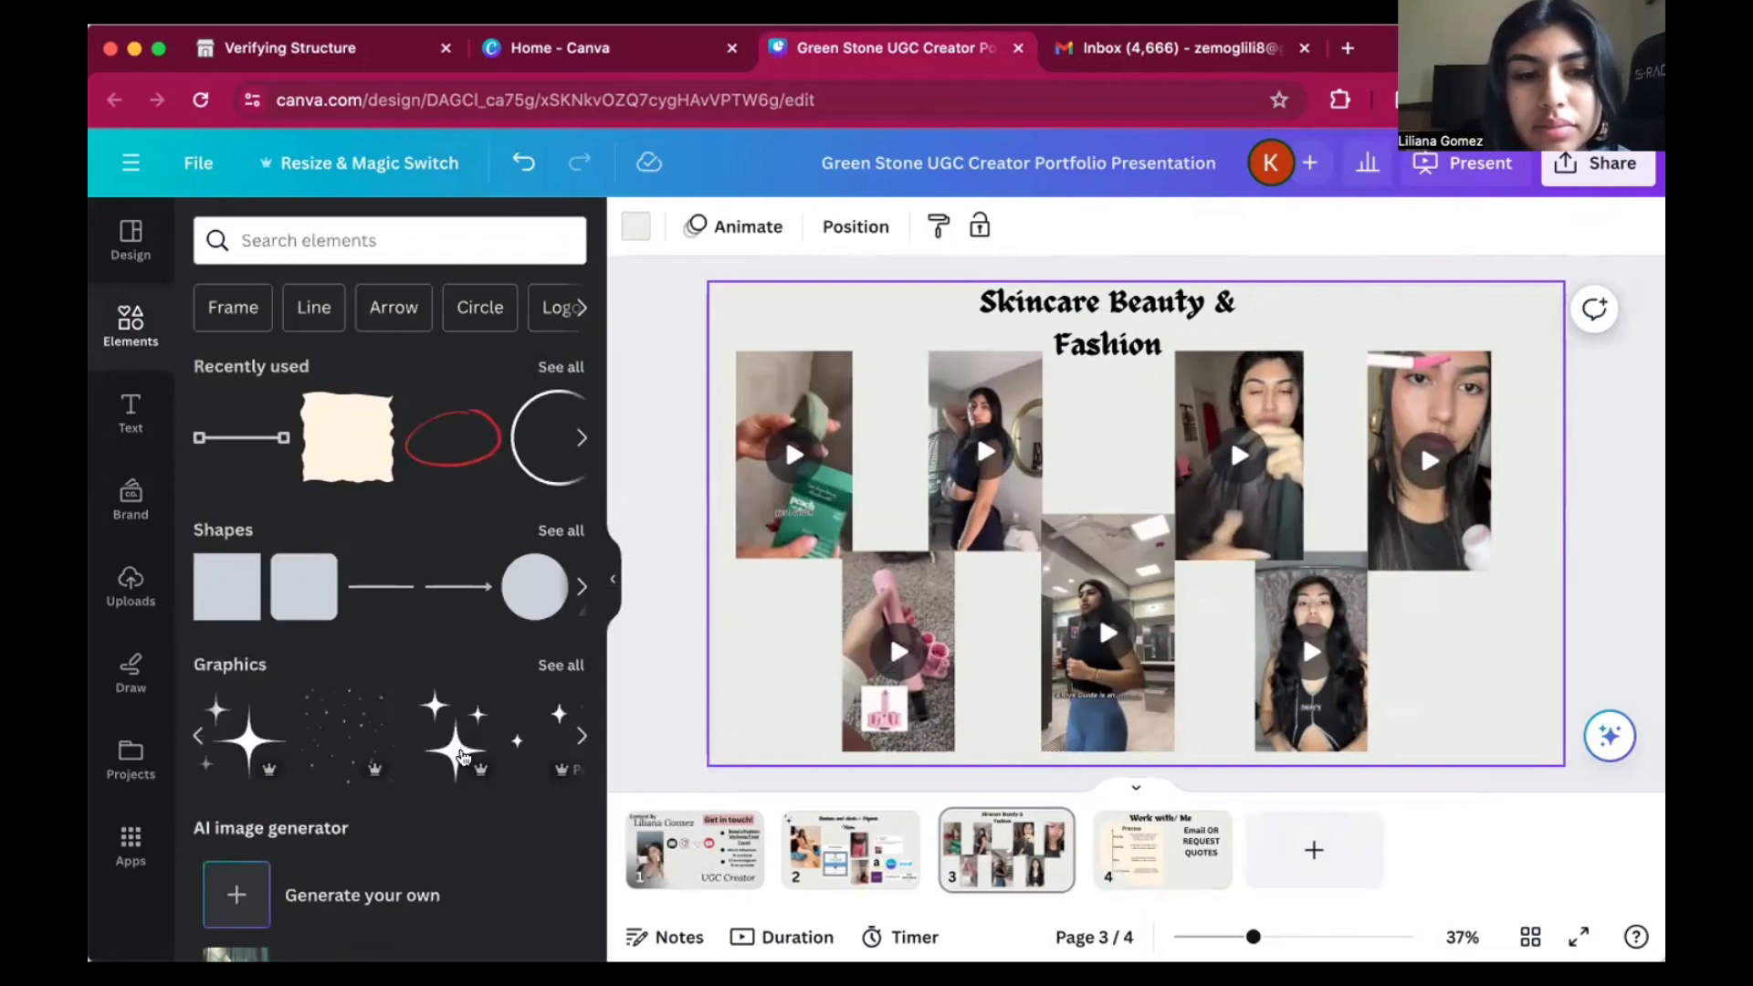
pyautogui.click(463, 757)
pyautogui.moveTo(1208, 426); pyautogui.dragTo(1143, 514)
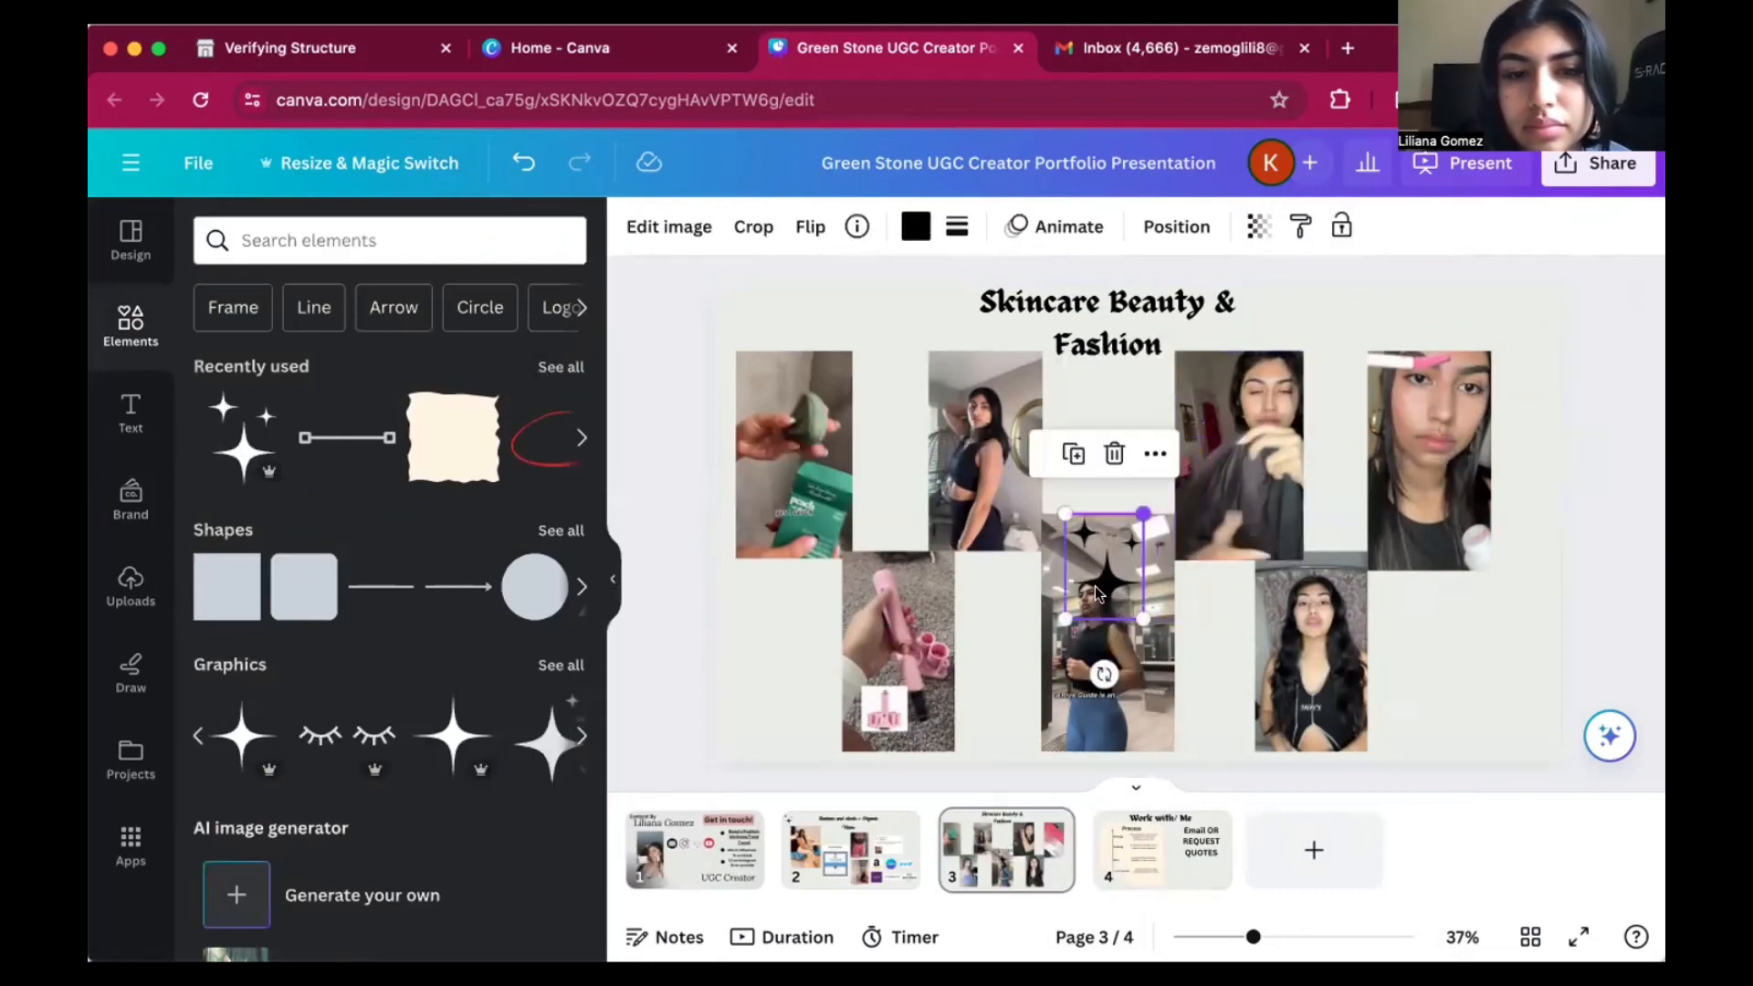
pyautogui.moveTo(1095, 592); pyautogui.dragTo(785, 671)
# Add a single four-pointed sparkle to page 3, shrink it, and place it in the empty lower-right corner of the page.
pyautogui.click(454, 735)
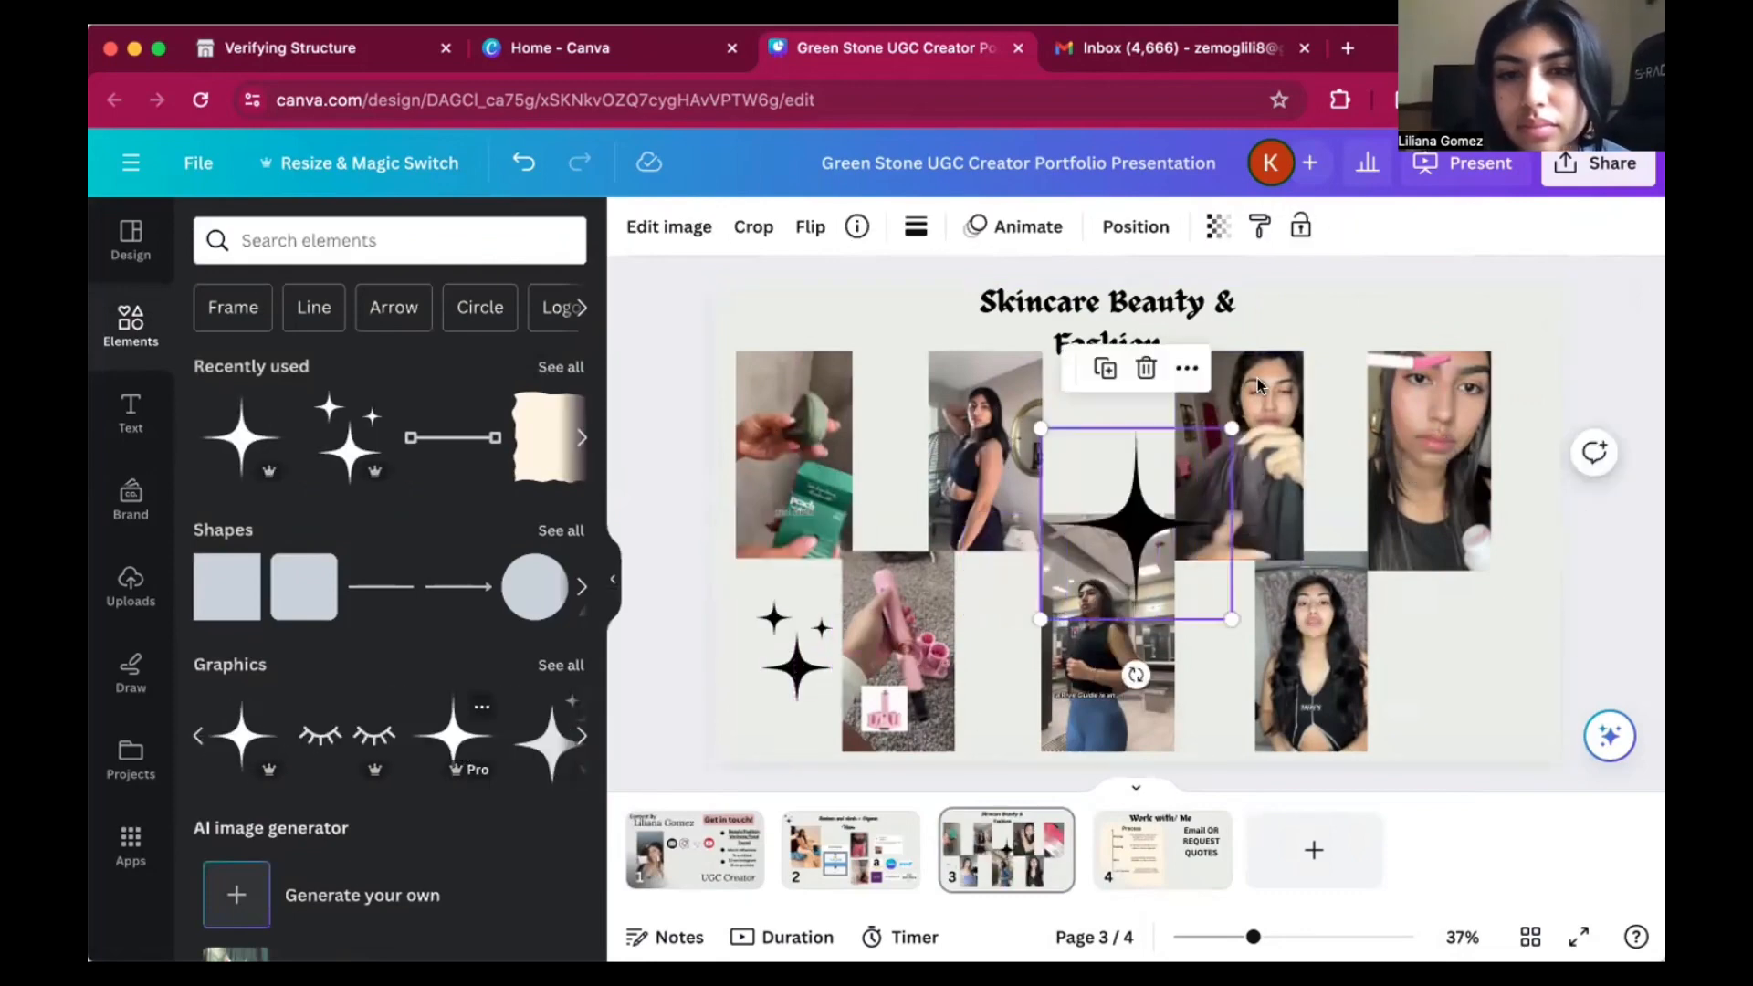
pyautogui.moveTo(1231, 428); pyautogui.dragTo(1147, 513)
pyautogui.moveTo(1076, 584); pyautogui.dragTo(1472, 660)
pyautogui.click(1593, 629)
pyautogui.click(1623, 377)
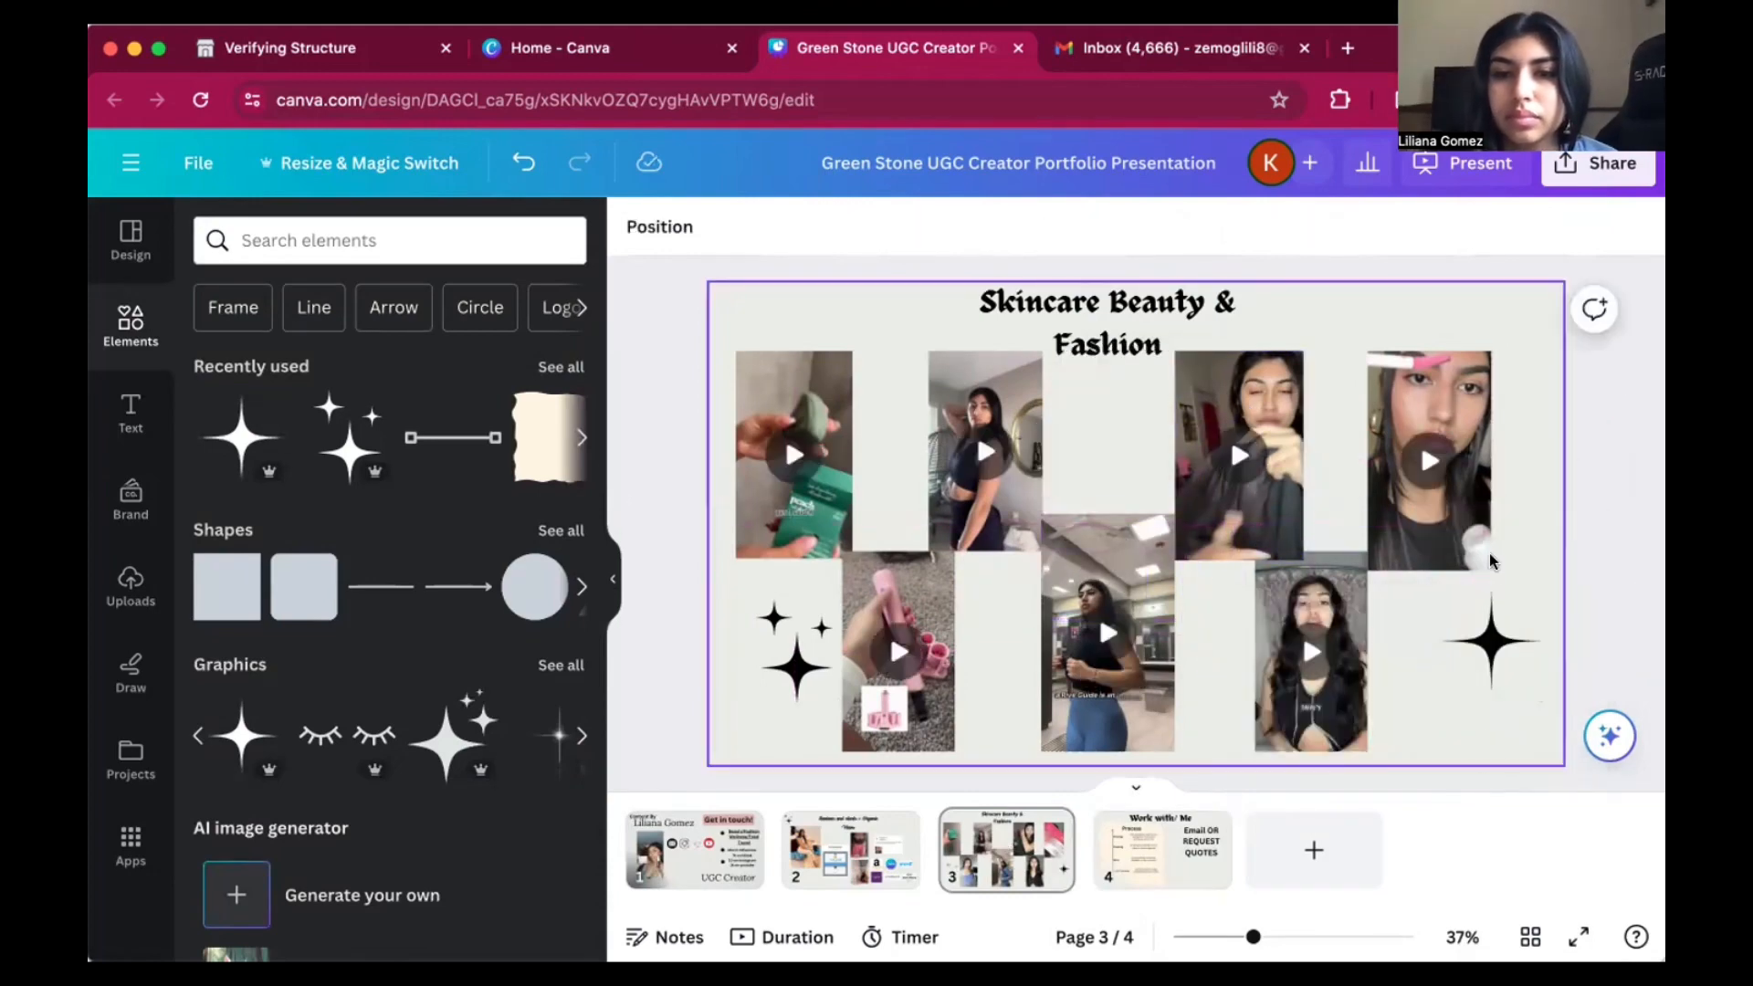
# Link the "Email OR REQUEST QUOTES" heading on page 4 to a mailto: link with the creator's e-mail address.
pyautogui.click(1178, 851)
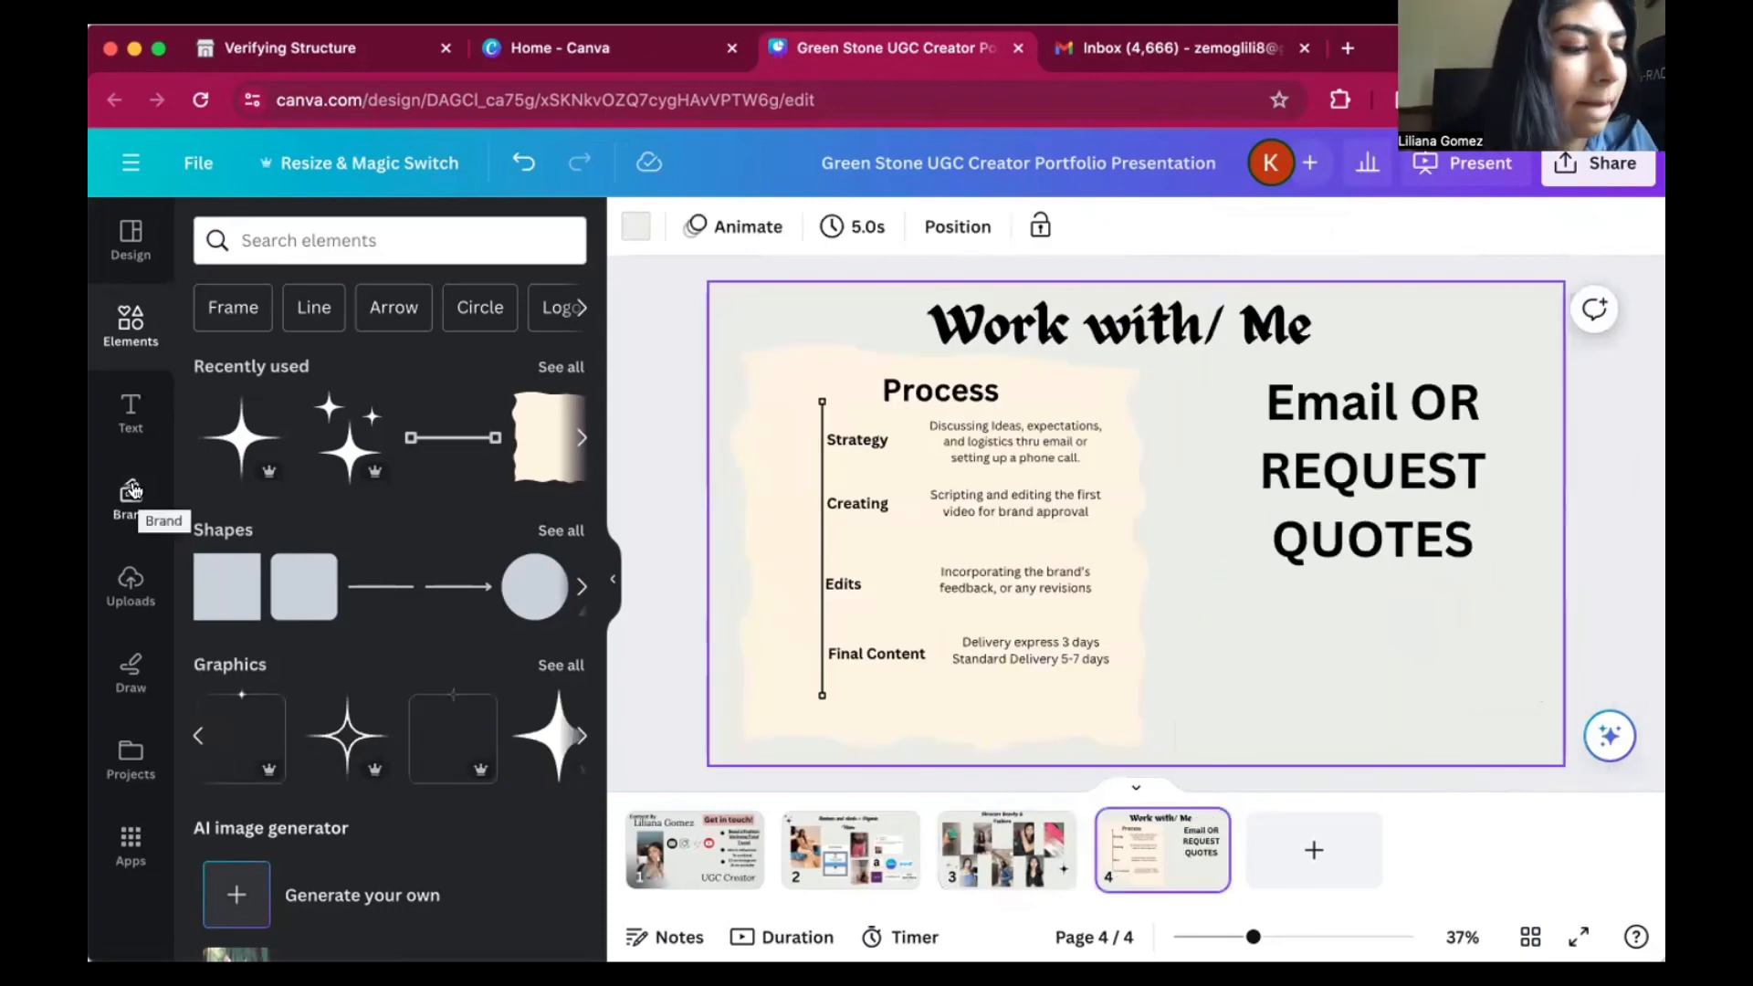
pyautogui.click(1326, 413)
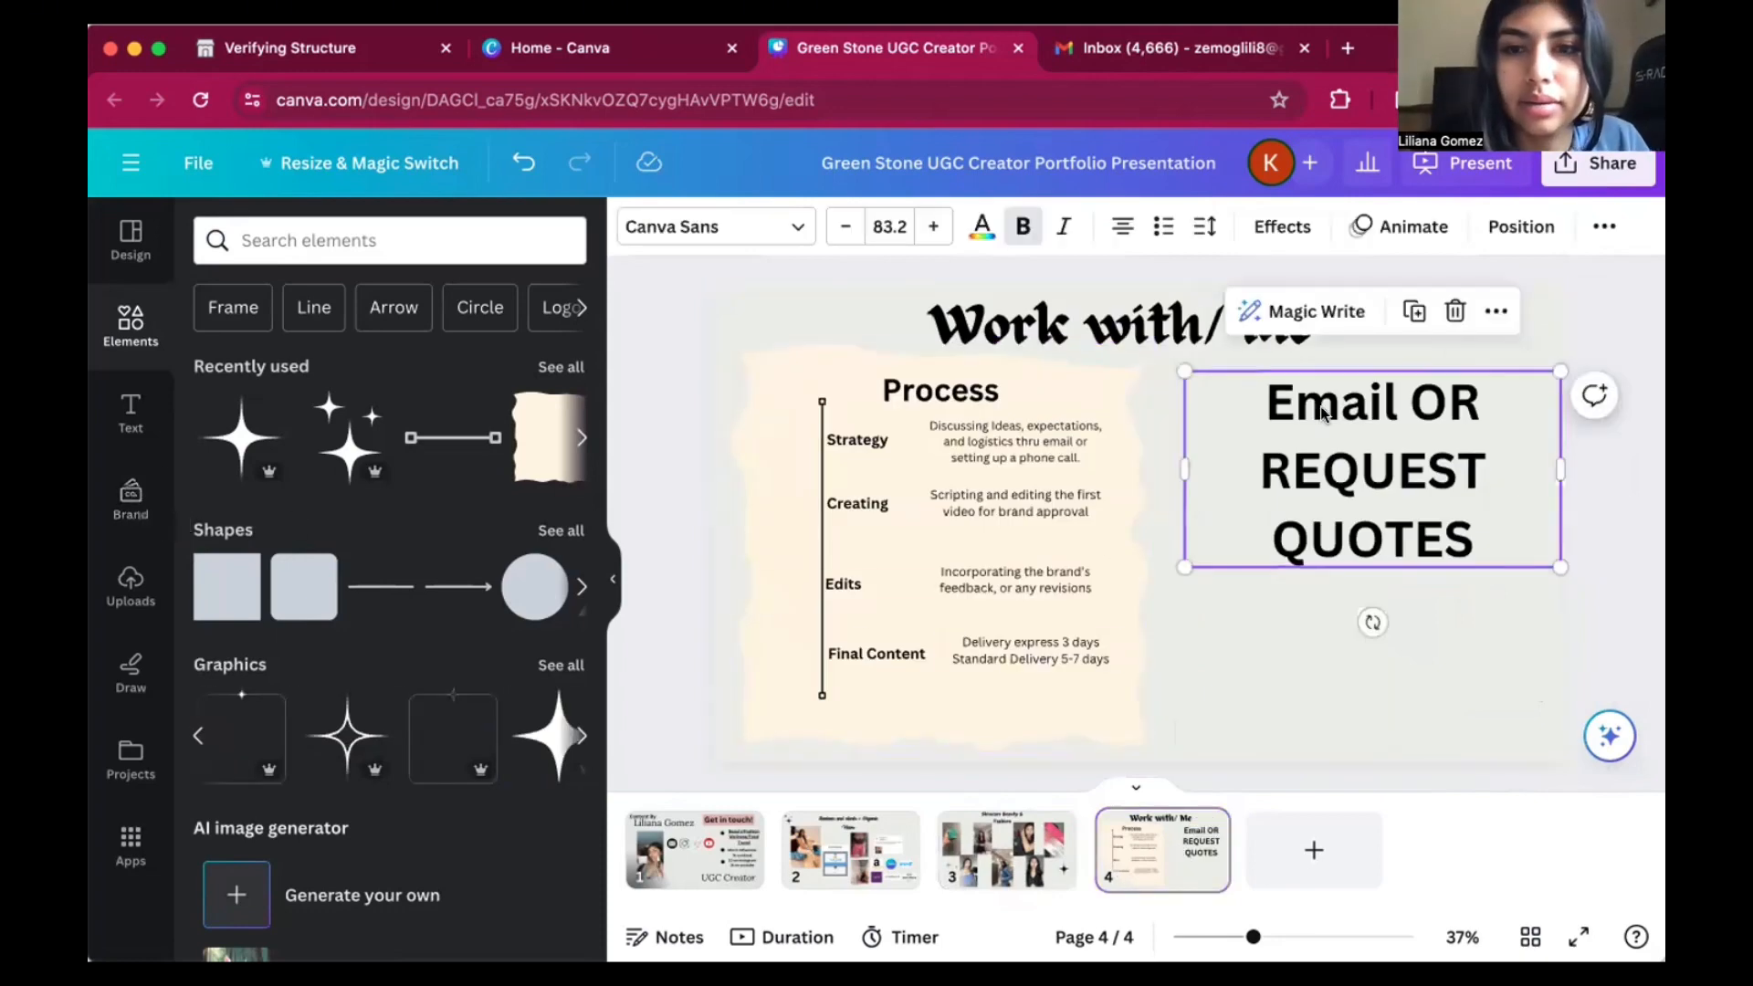
pyautogui.click(1493, 315)
pyautogui.click(1404, 733)
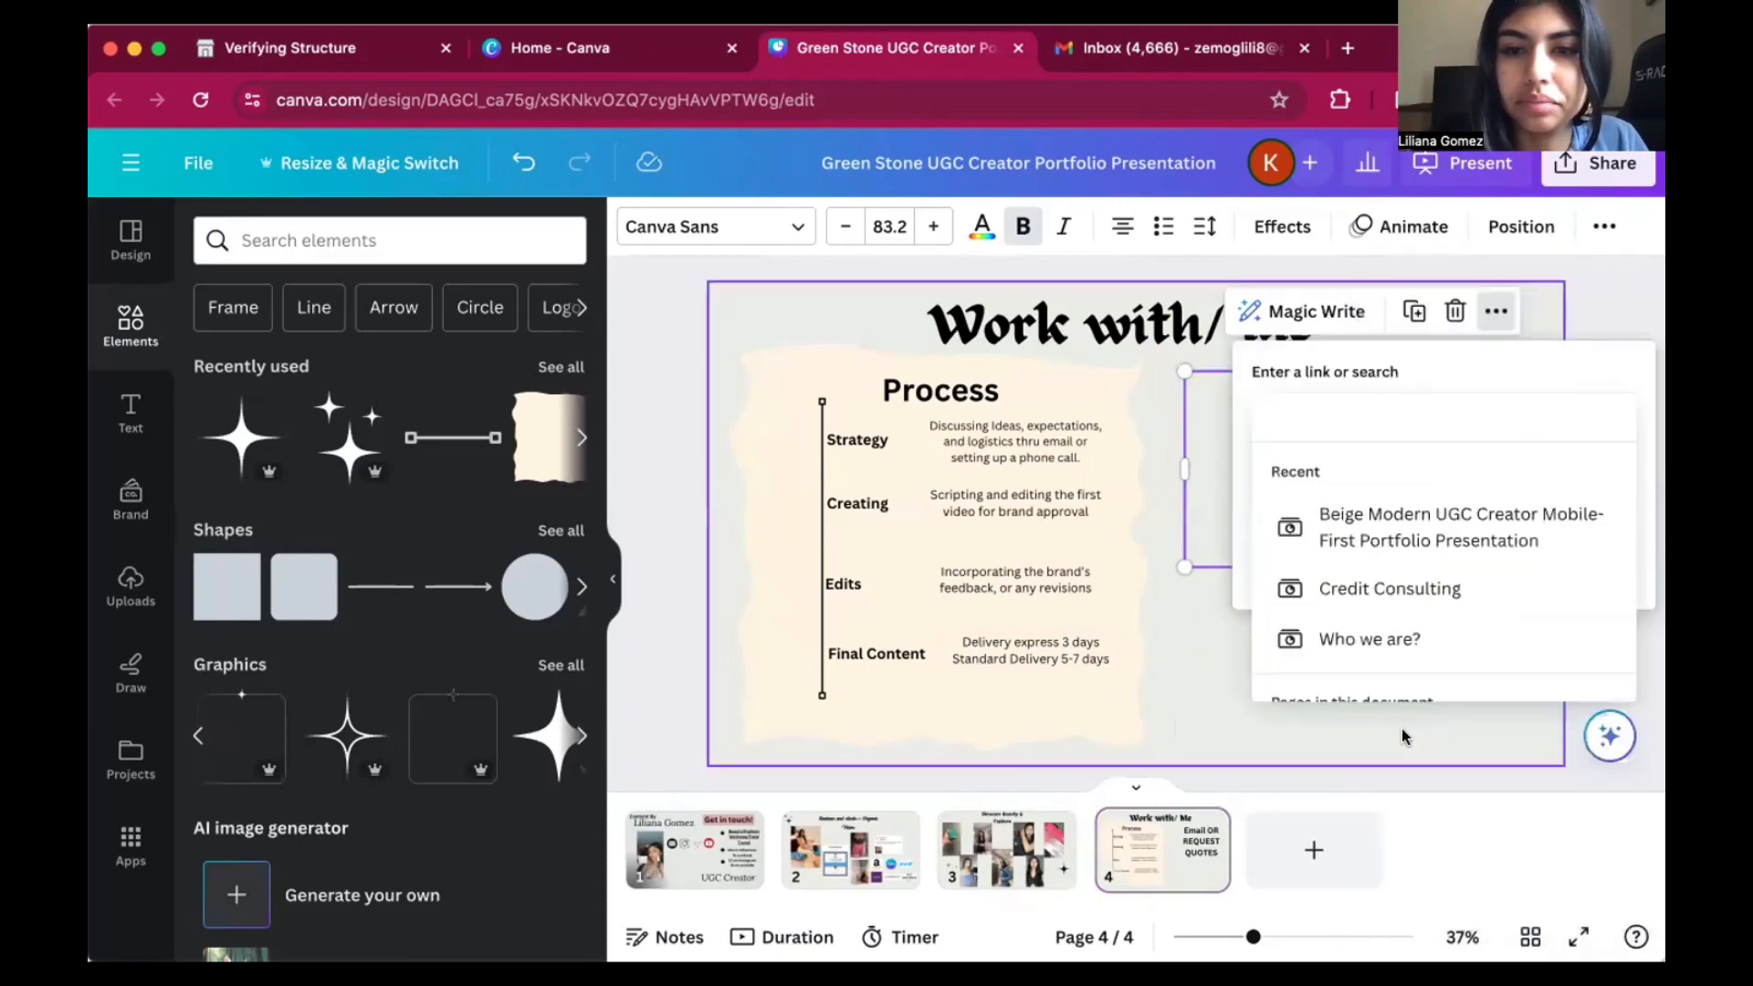
pyautogui.write('m')
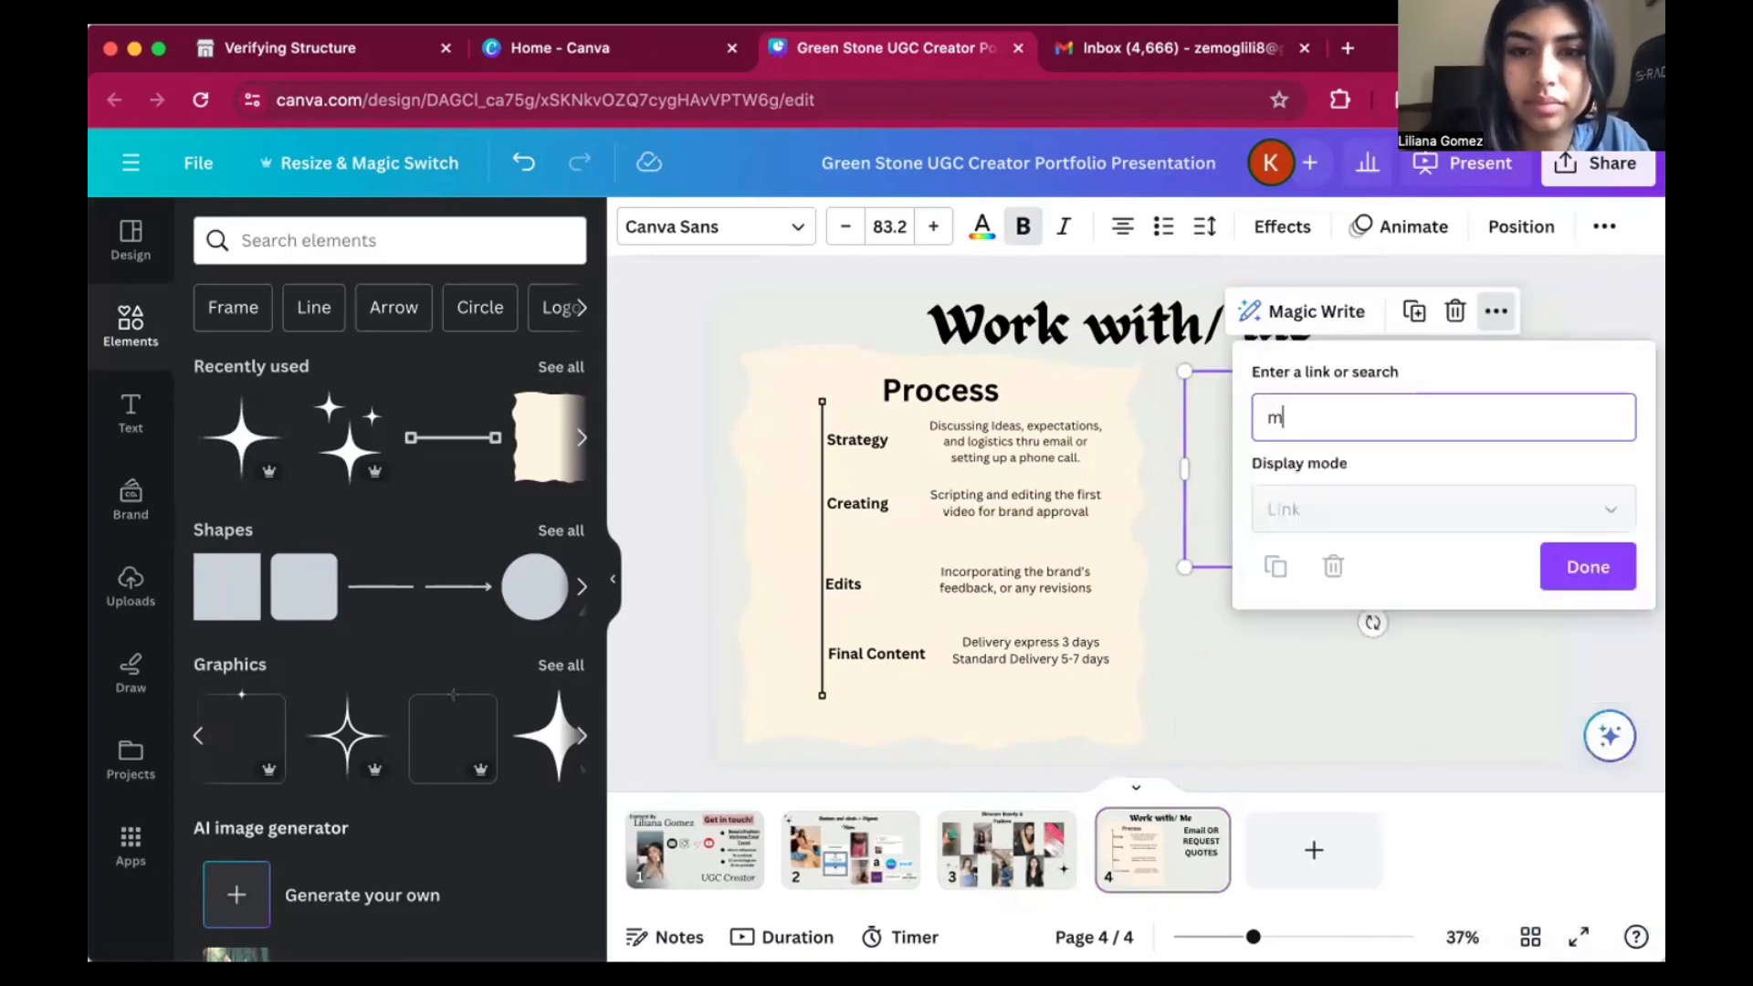
pyautogui.write('ailt')
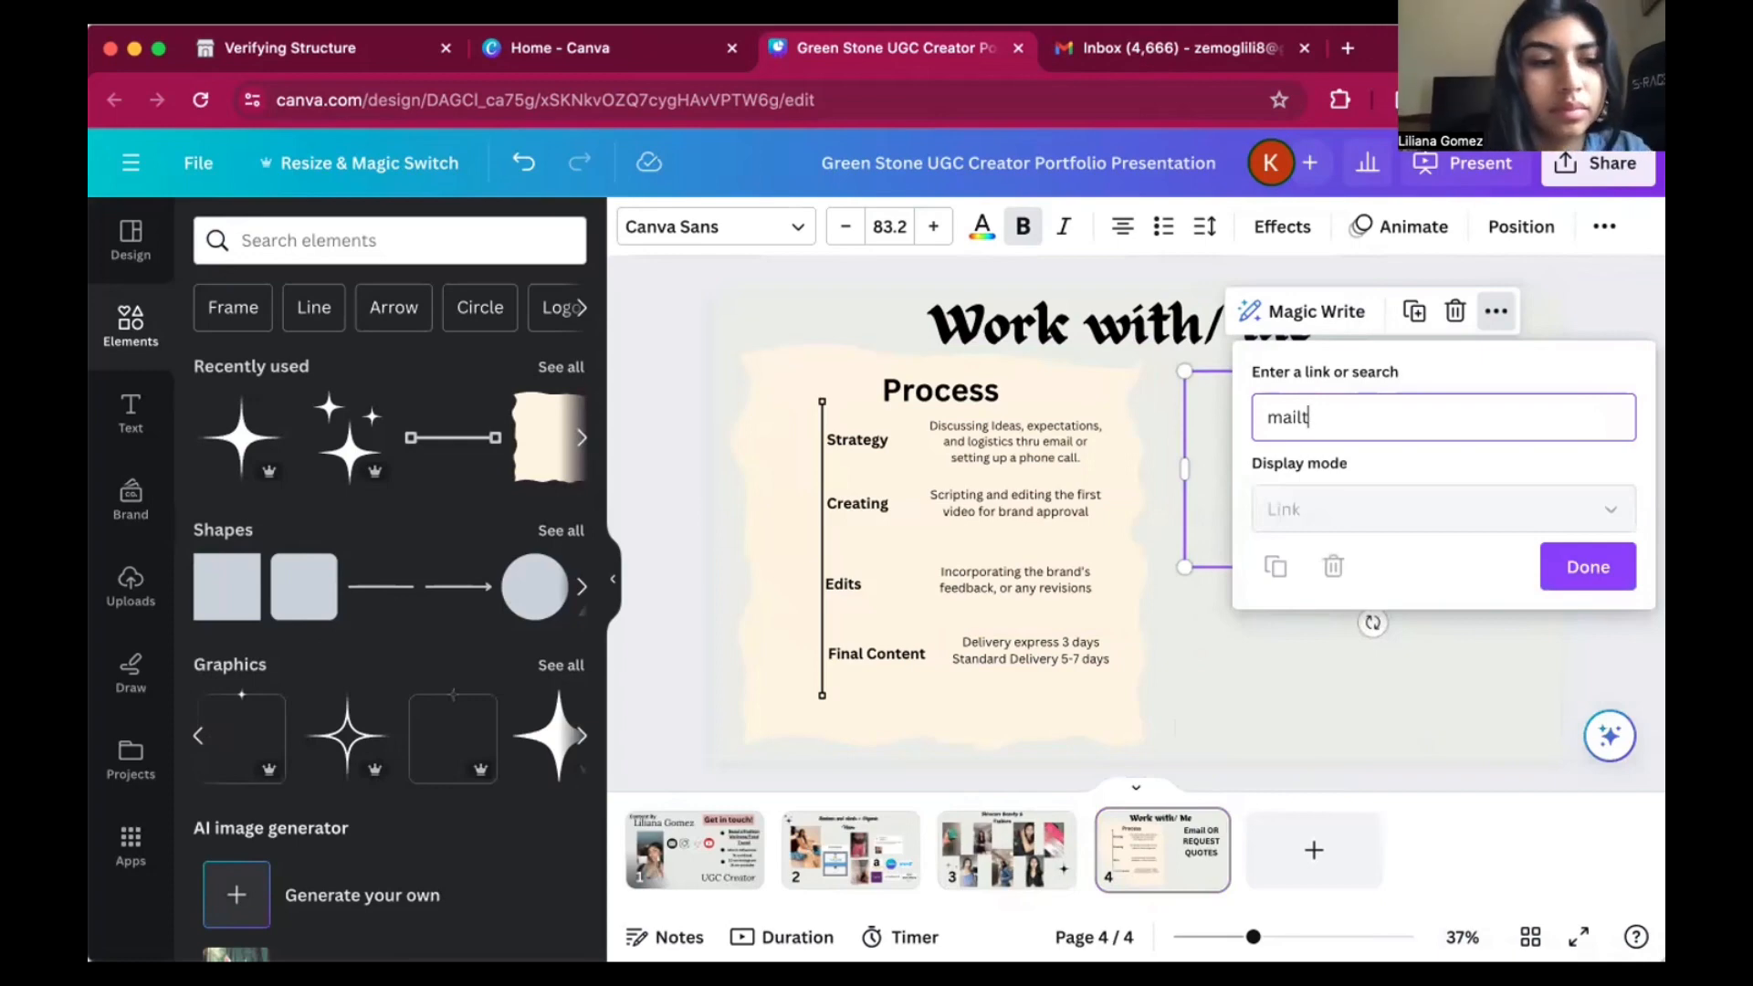
pyautogui.write('o:')
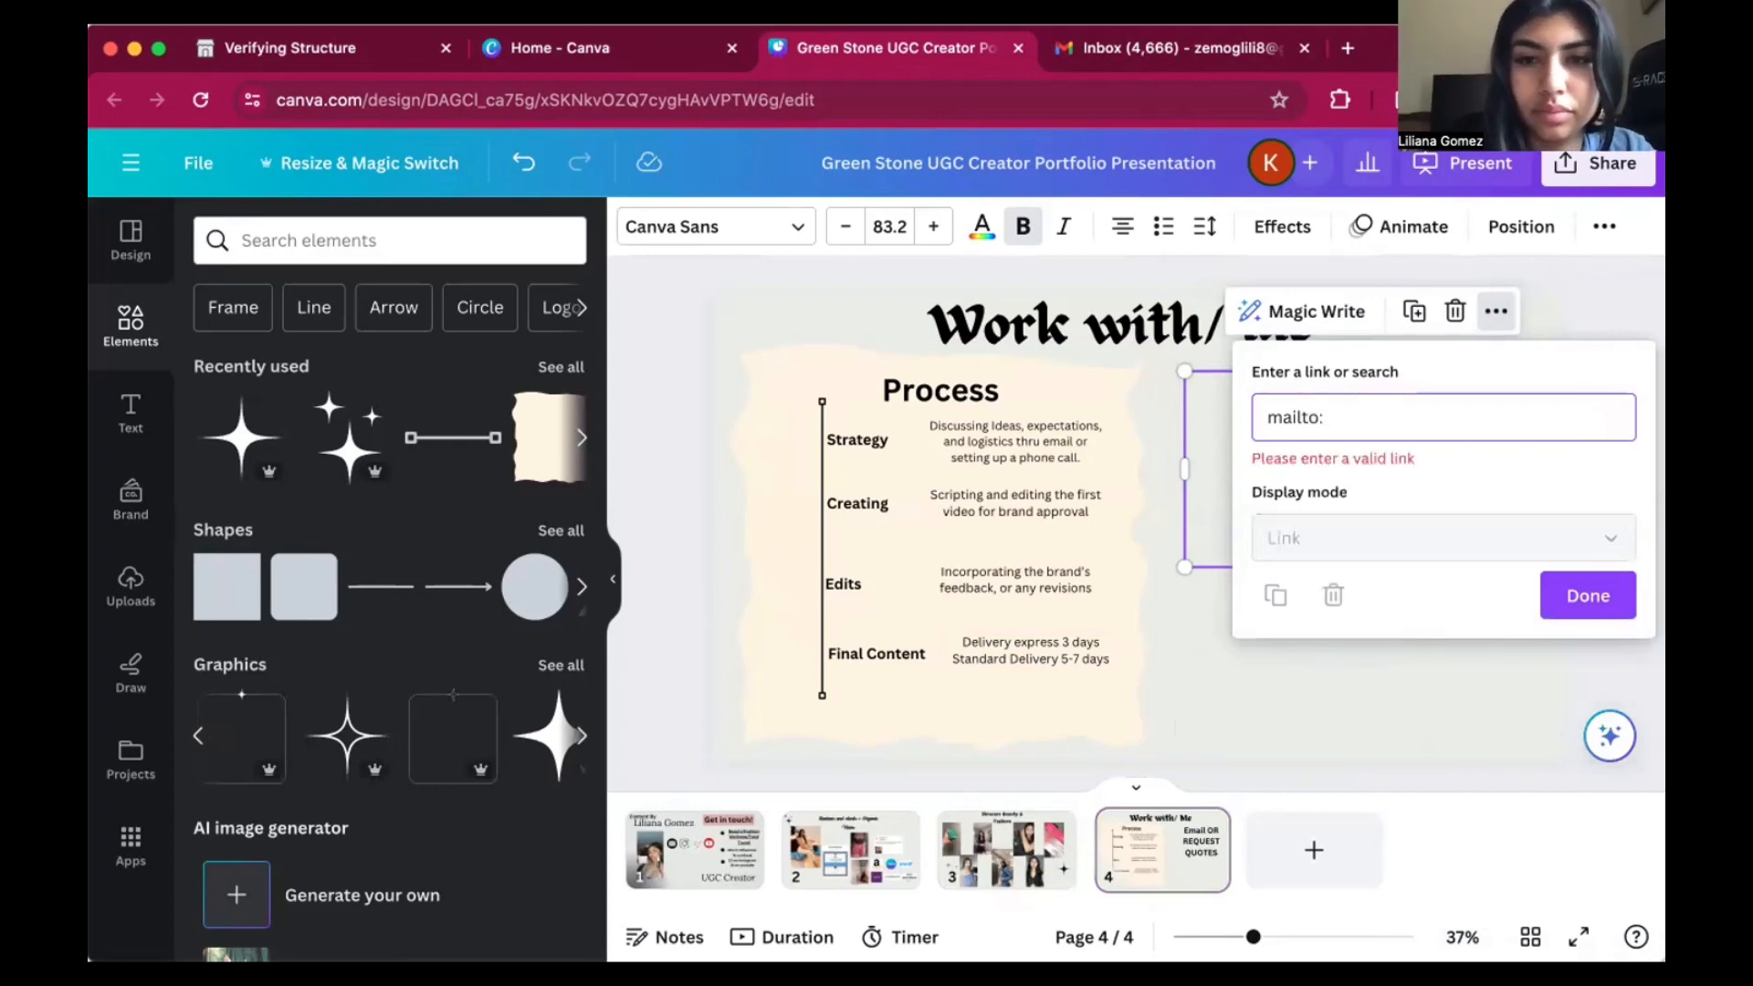
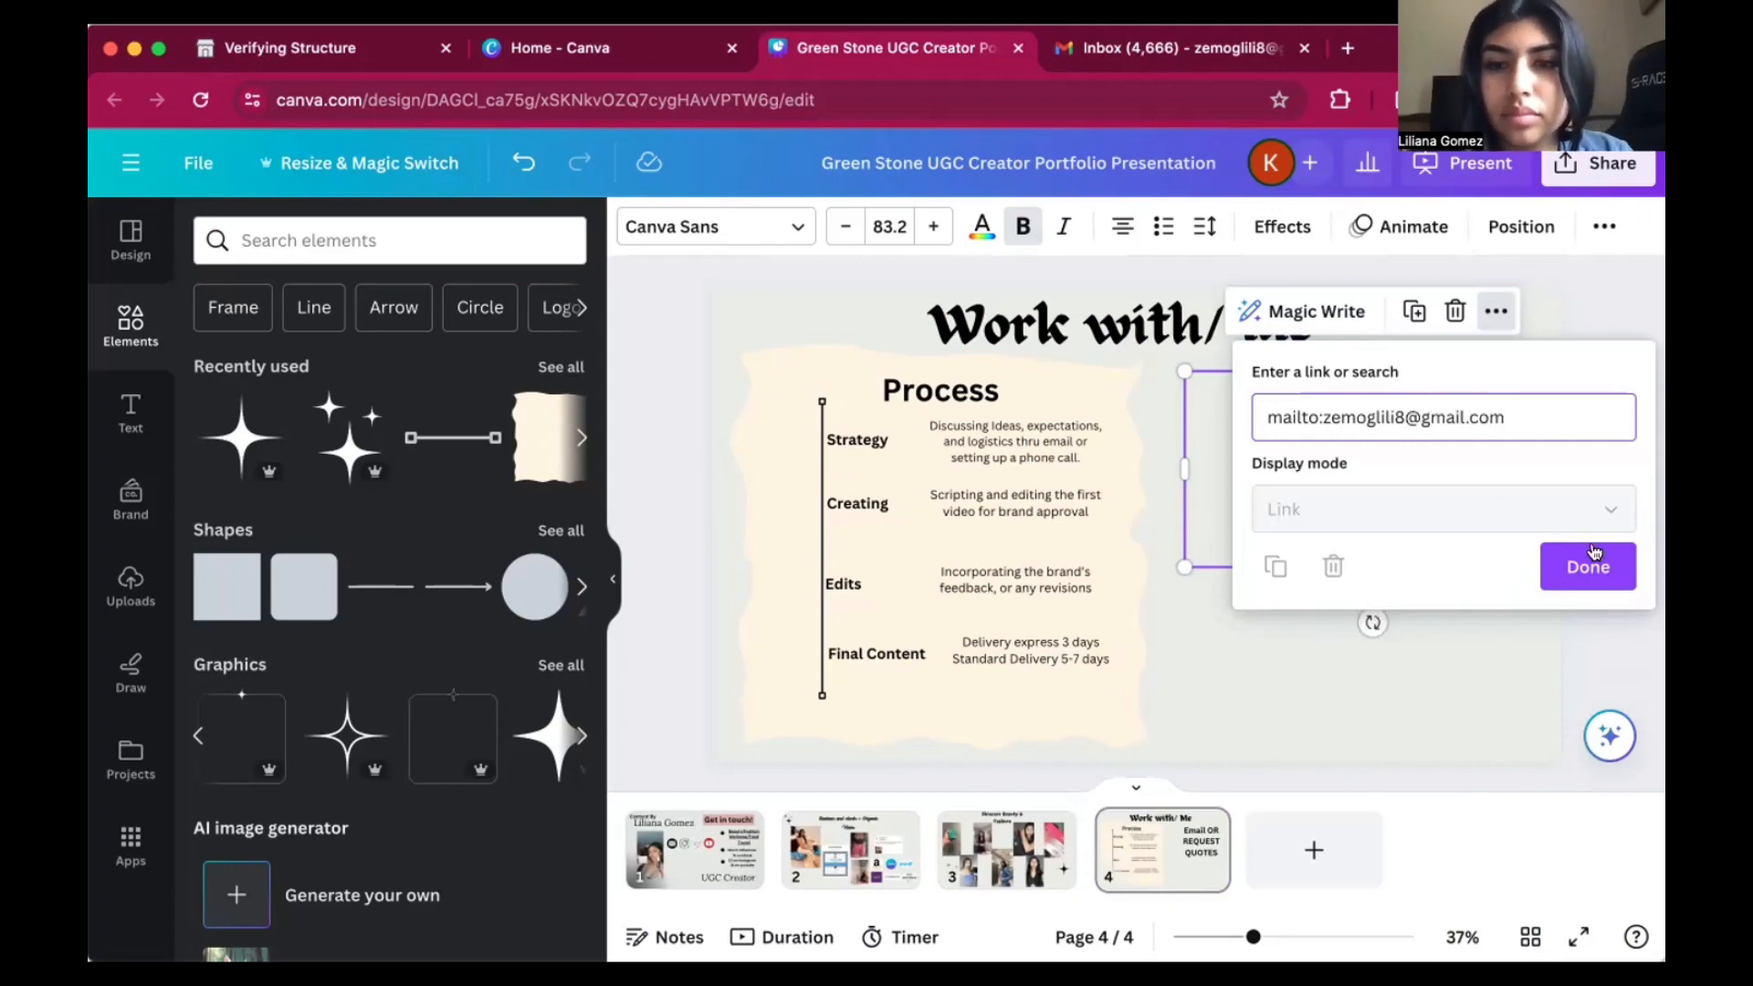
pyautogui.click(1592, 560)
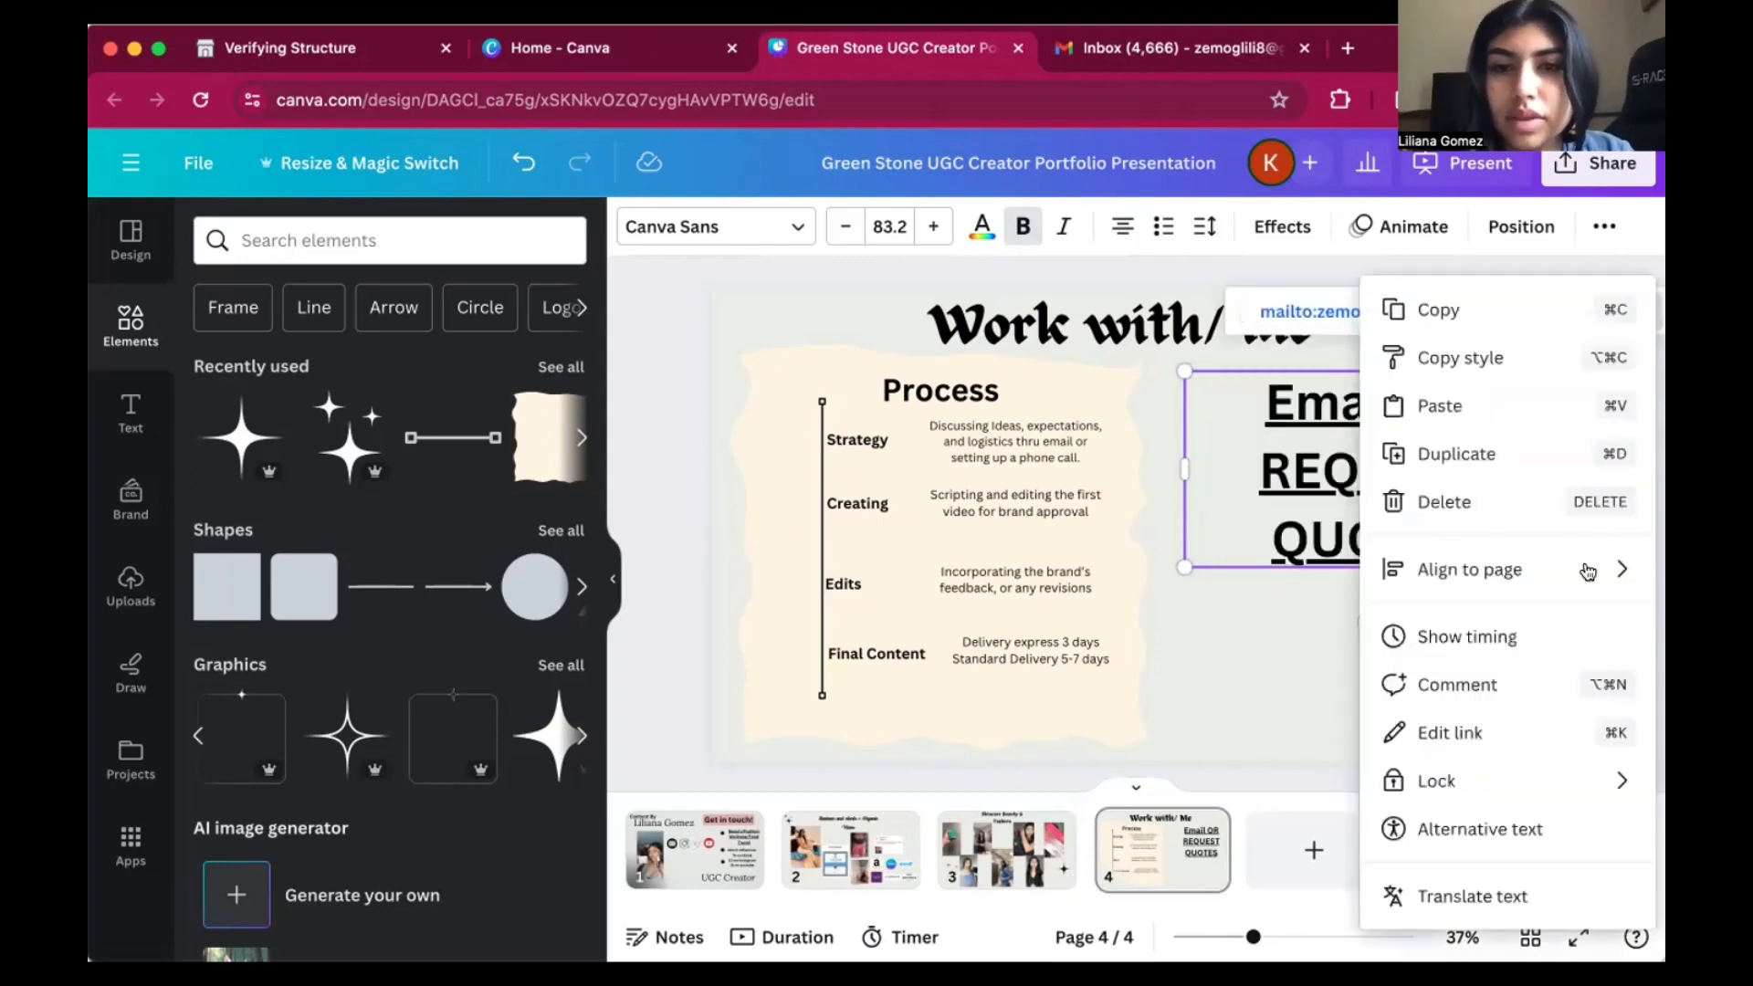
pyautogui.click(1579, 575)
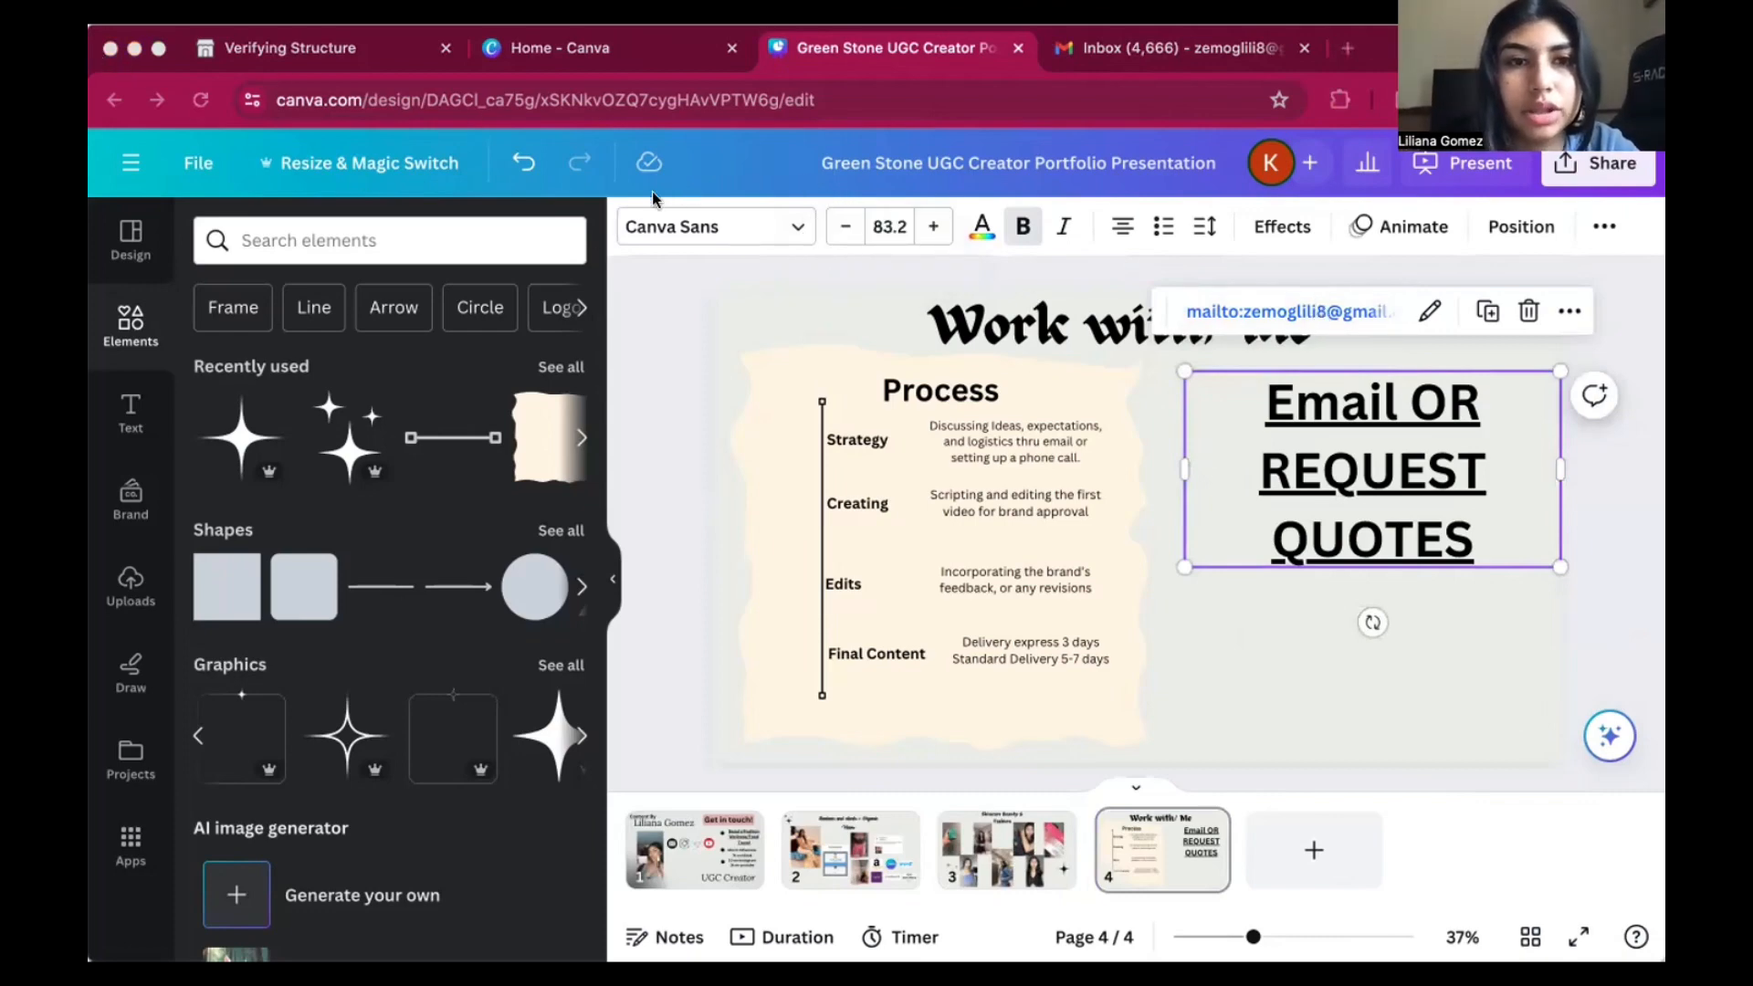
pyautogui.click(1456, 676)
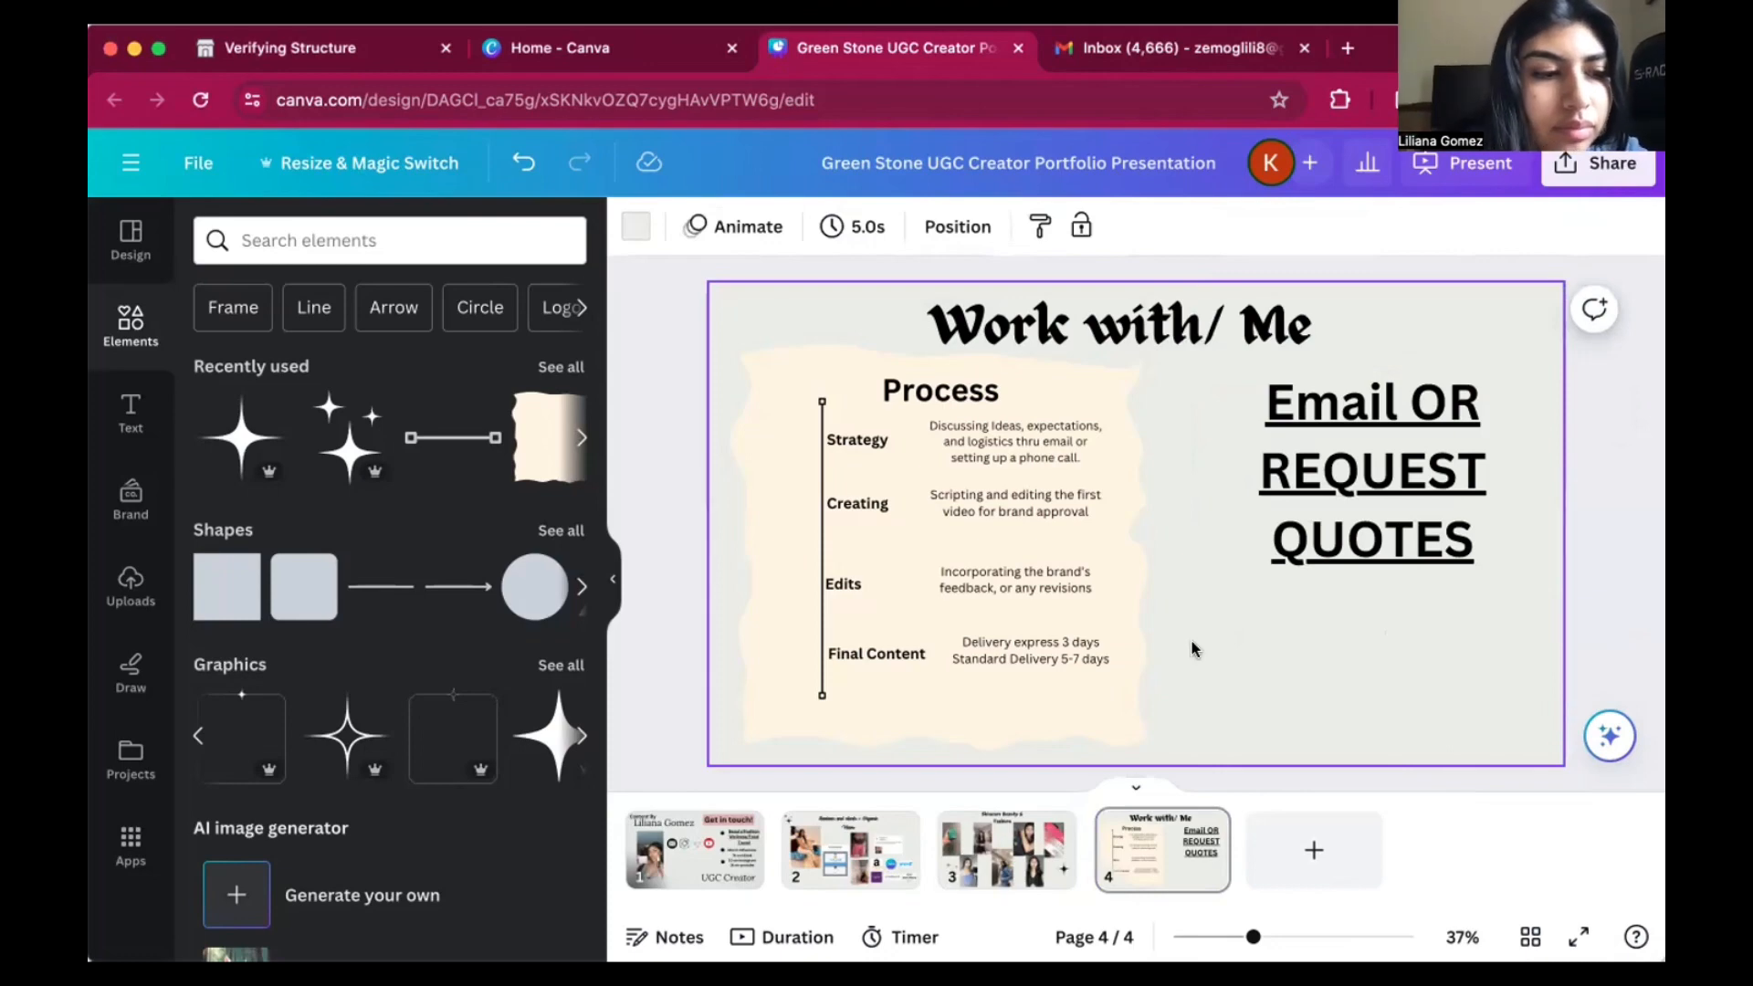
# Lower the "Email OR REQUEST QUOTES" heading slightly on page 4 and search the elements library for "email and phone".
pyautogui.moveTo(1343, 479); pyautogui.dragTo(1343, 498)
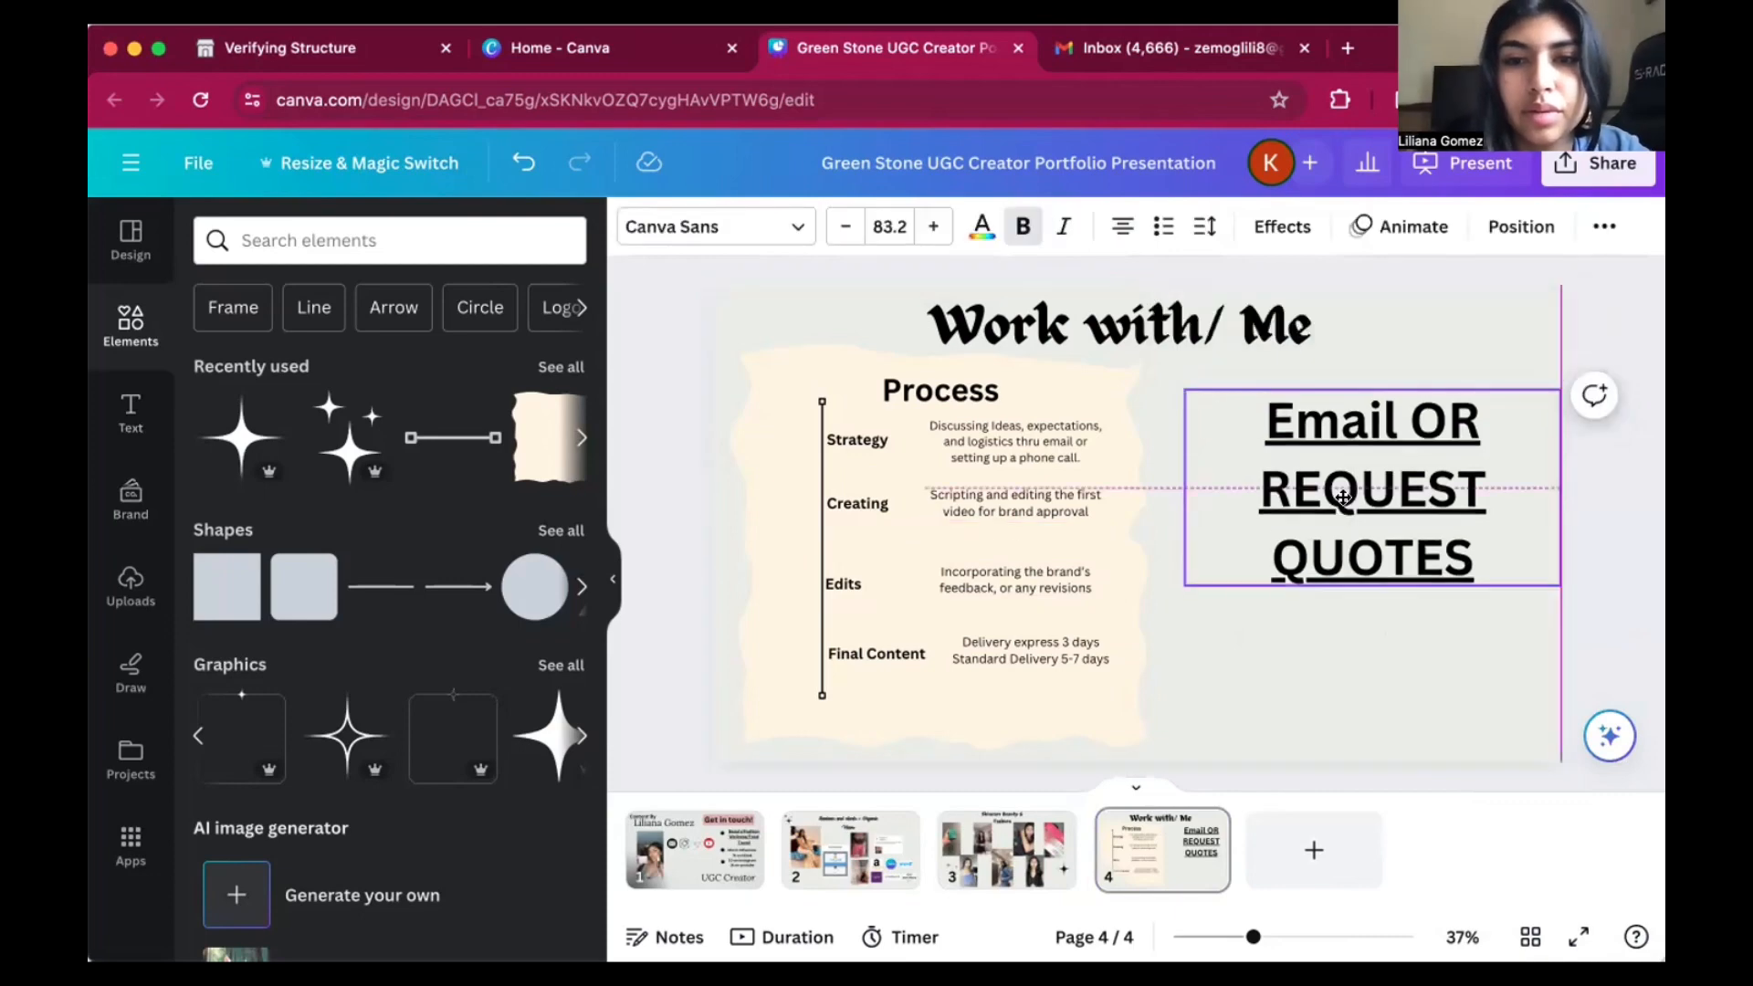
pyautogui.click(321, 242)
pyautogui.write('ema')
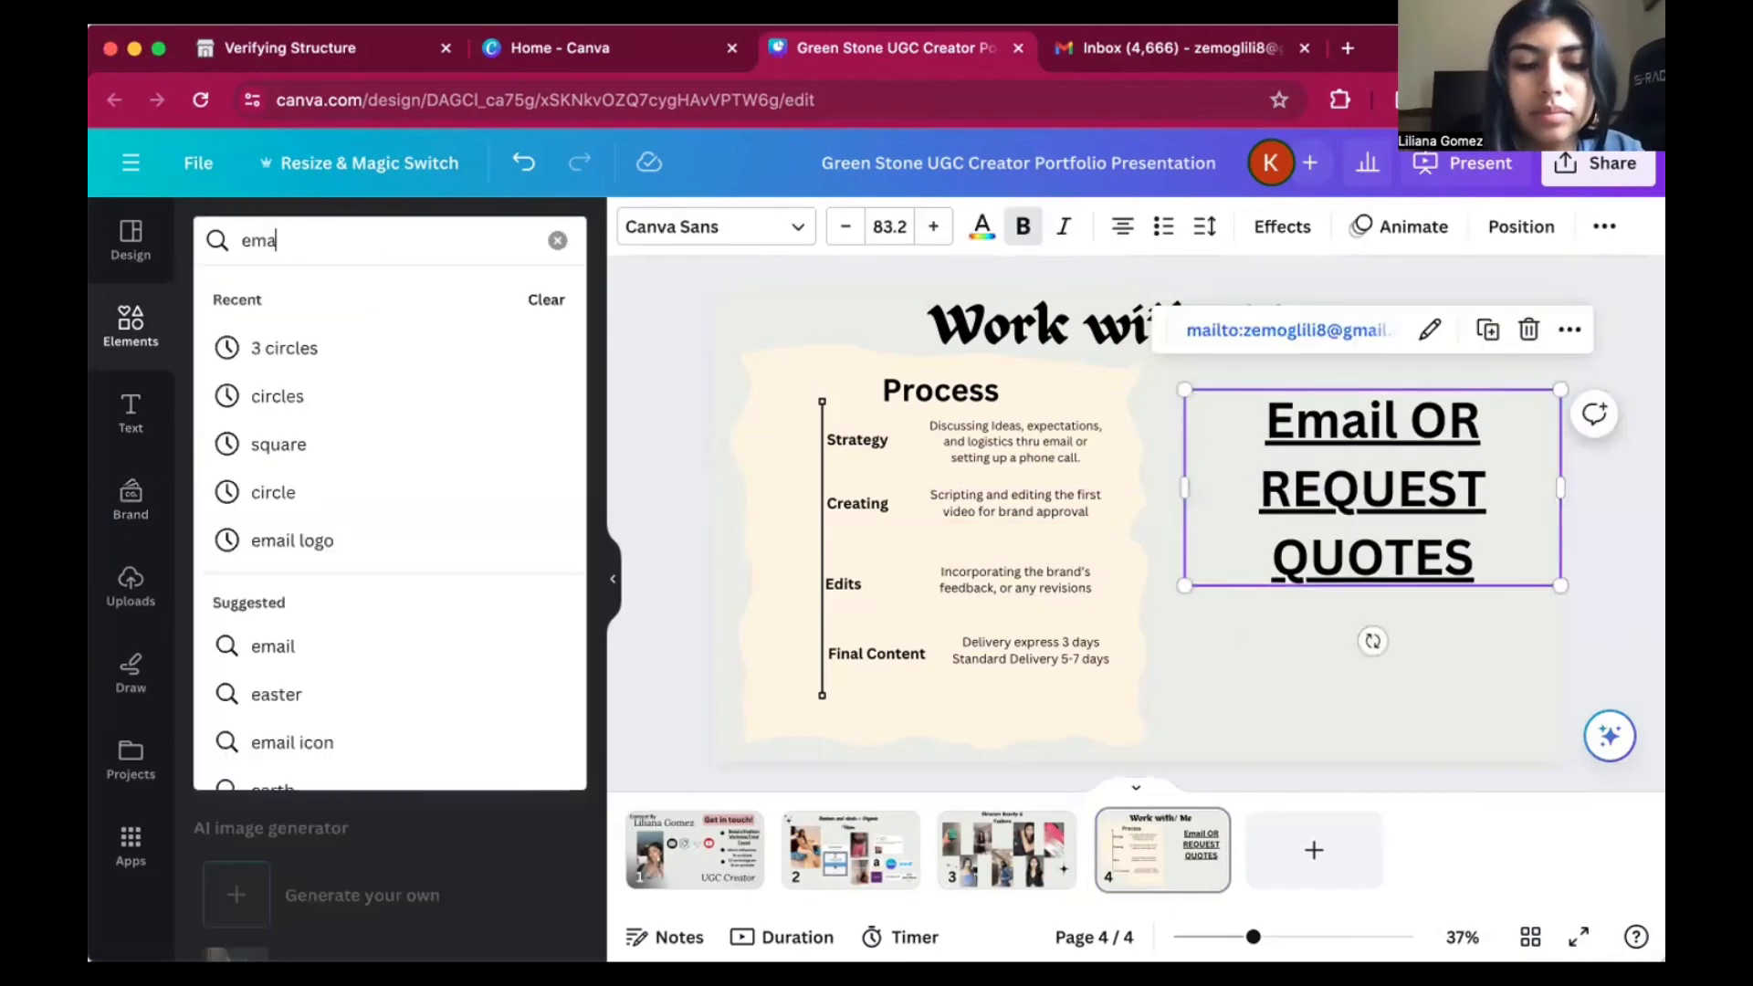
pyautogui.write('il and phone')
pyautogui.press('Return')
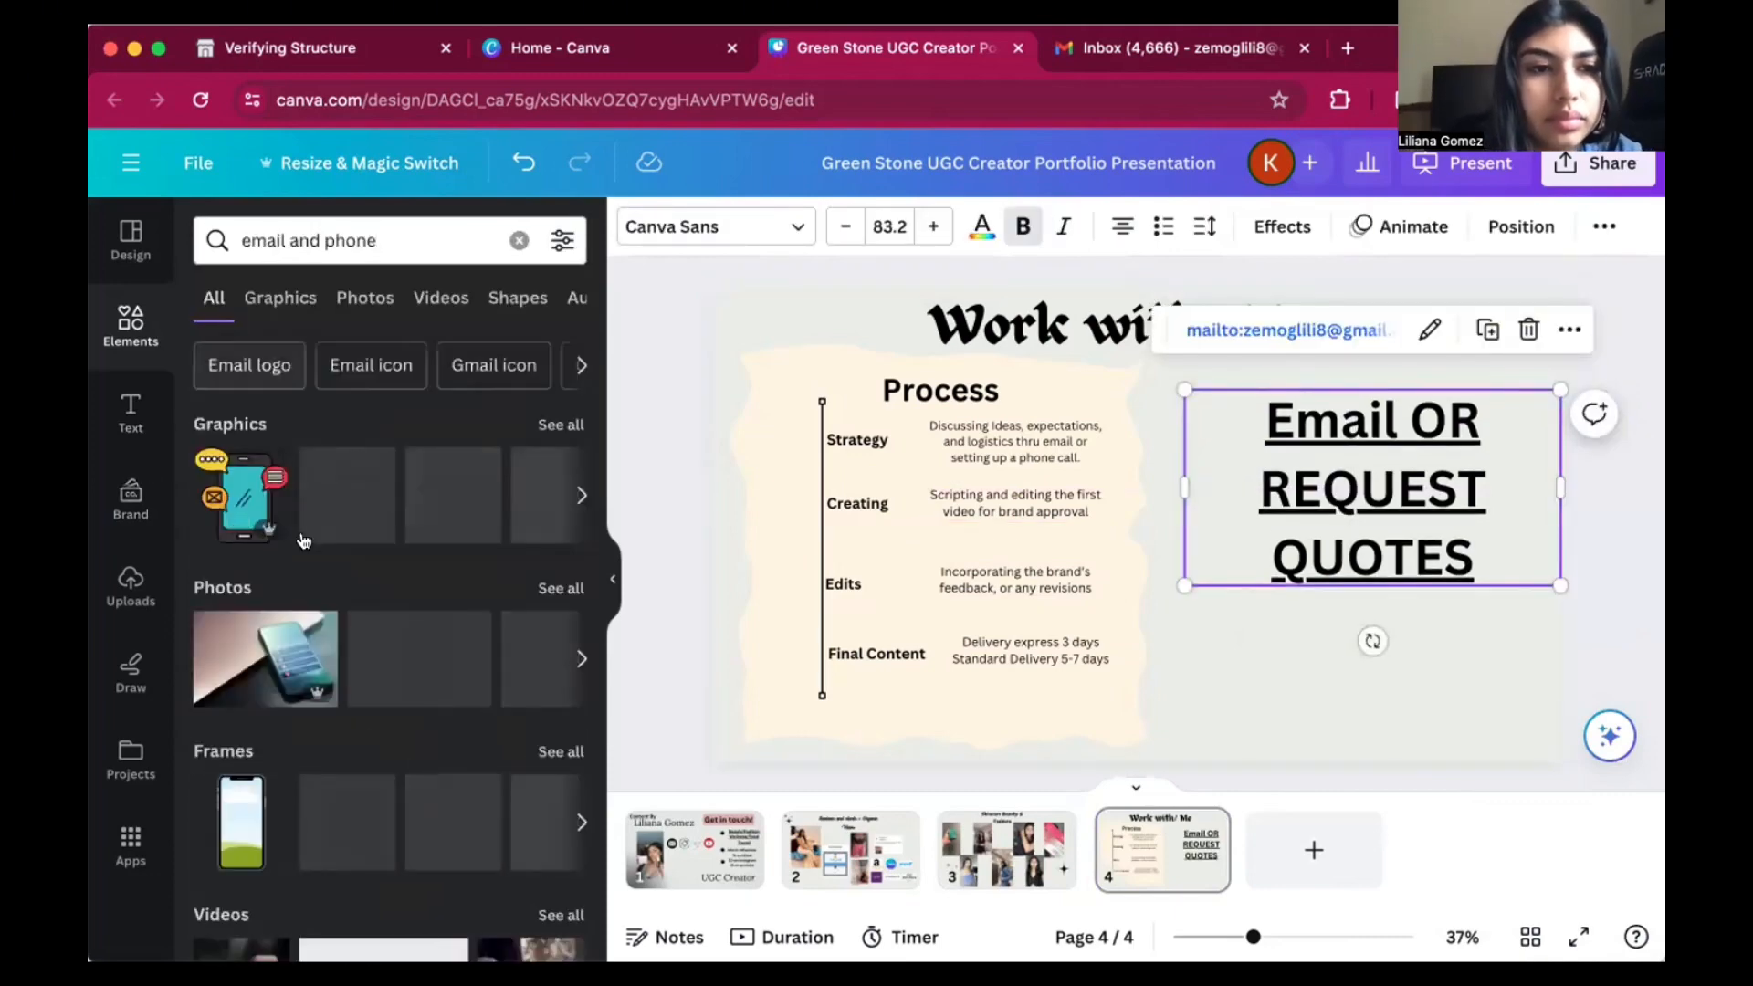
# Add the black phone, envelope and @ graphic, shrink it into page 4's upper-right corner, and lower the "Email OR REQUEST QUOTES" heading beneath it.
pyautogui.click(548, 498)
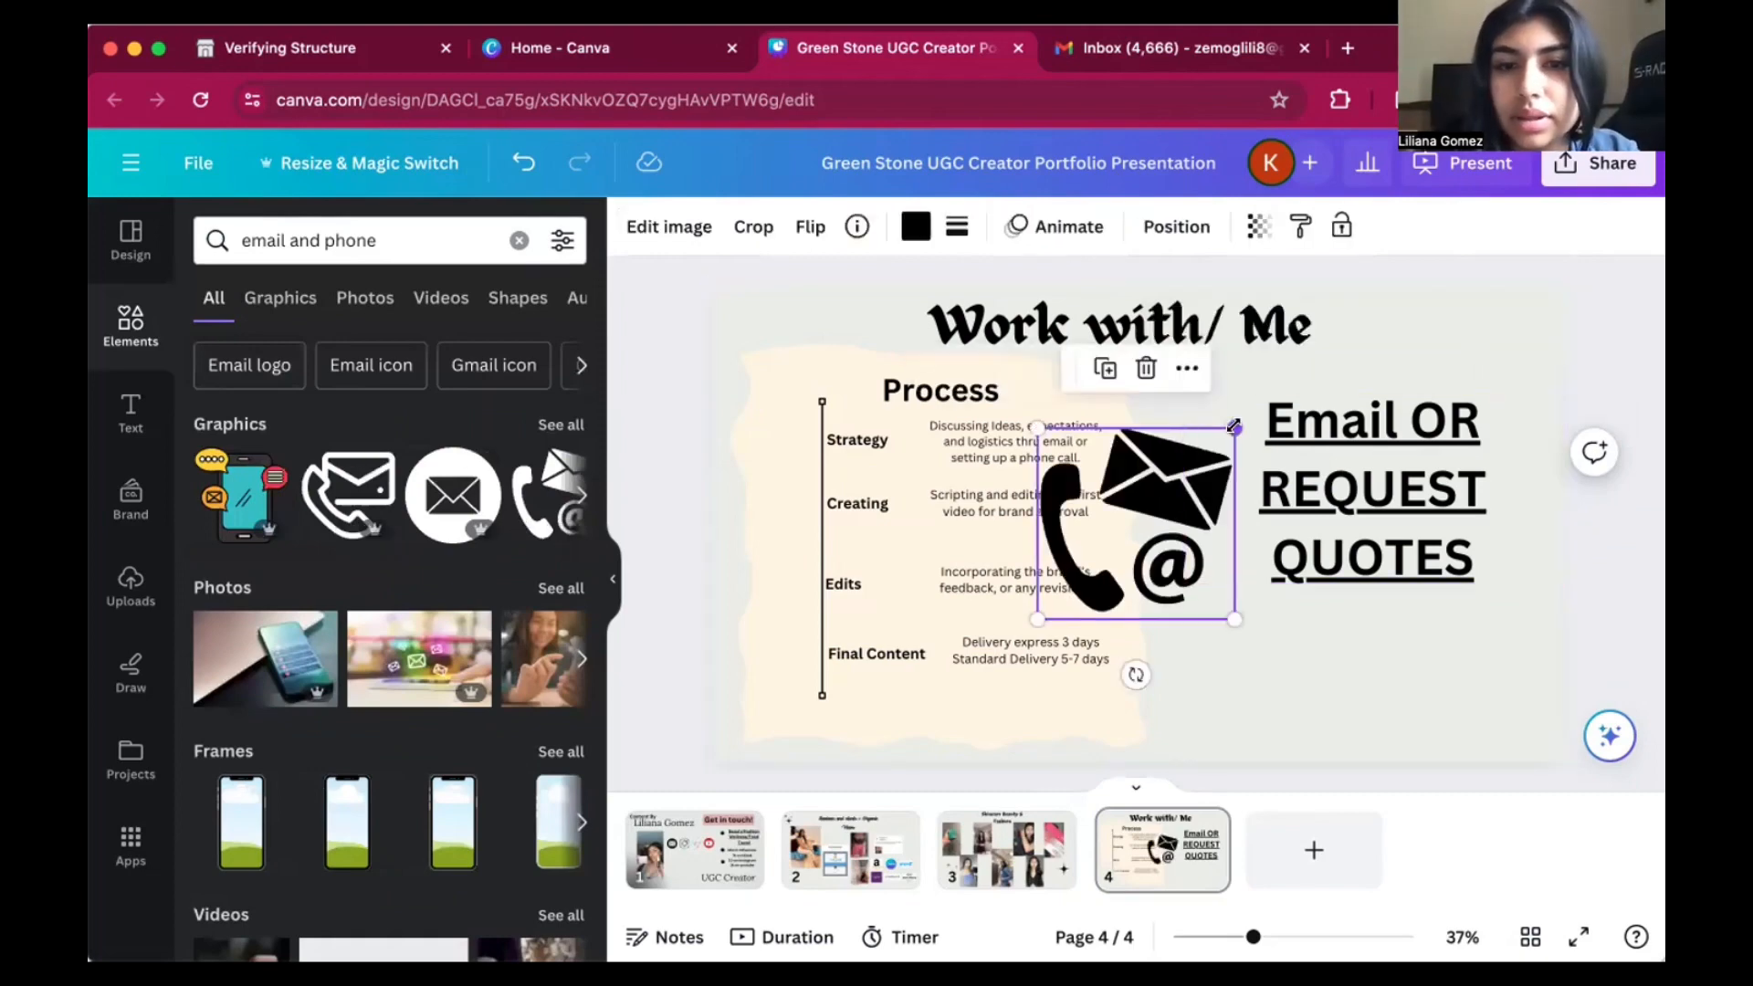
pyautogui.moveTo(1233, 426); pyautogui.dragTo(1133, 523)
pyautogui.moveTo(1059, 598); pyautogui.dragTo(1468, 381)
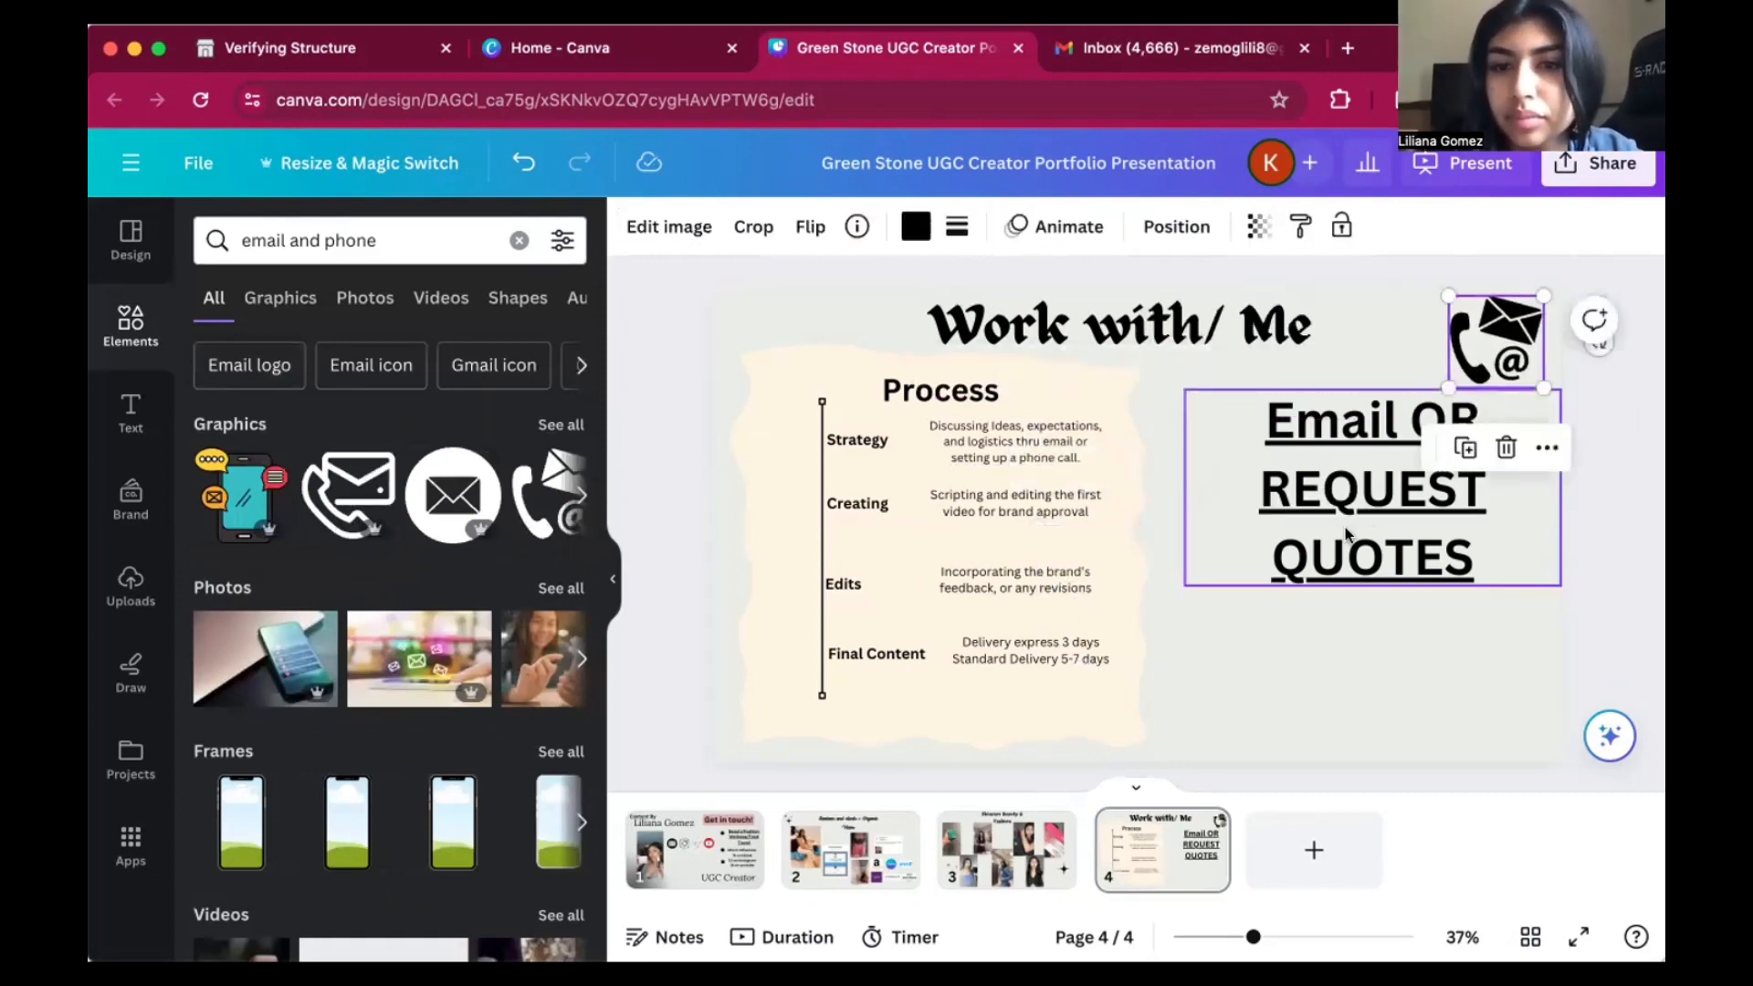
pyautogui.moveTo(1350, 551); pyautogui.dragTo(1350, 576)
pyautogui.click(1577, 263)
# Add the uploaded photo of the woman in pink at the laptop to page 4, shrink it, and place it beside the Process section.
pyautogui.click(124, 588)
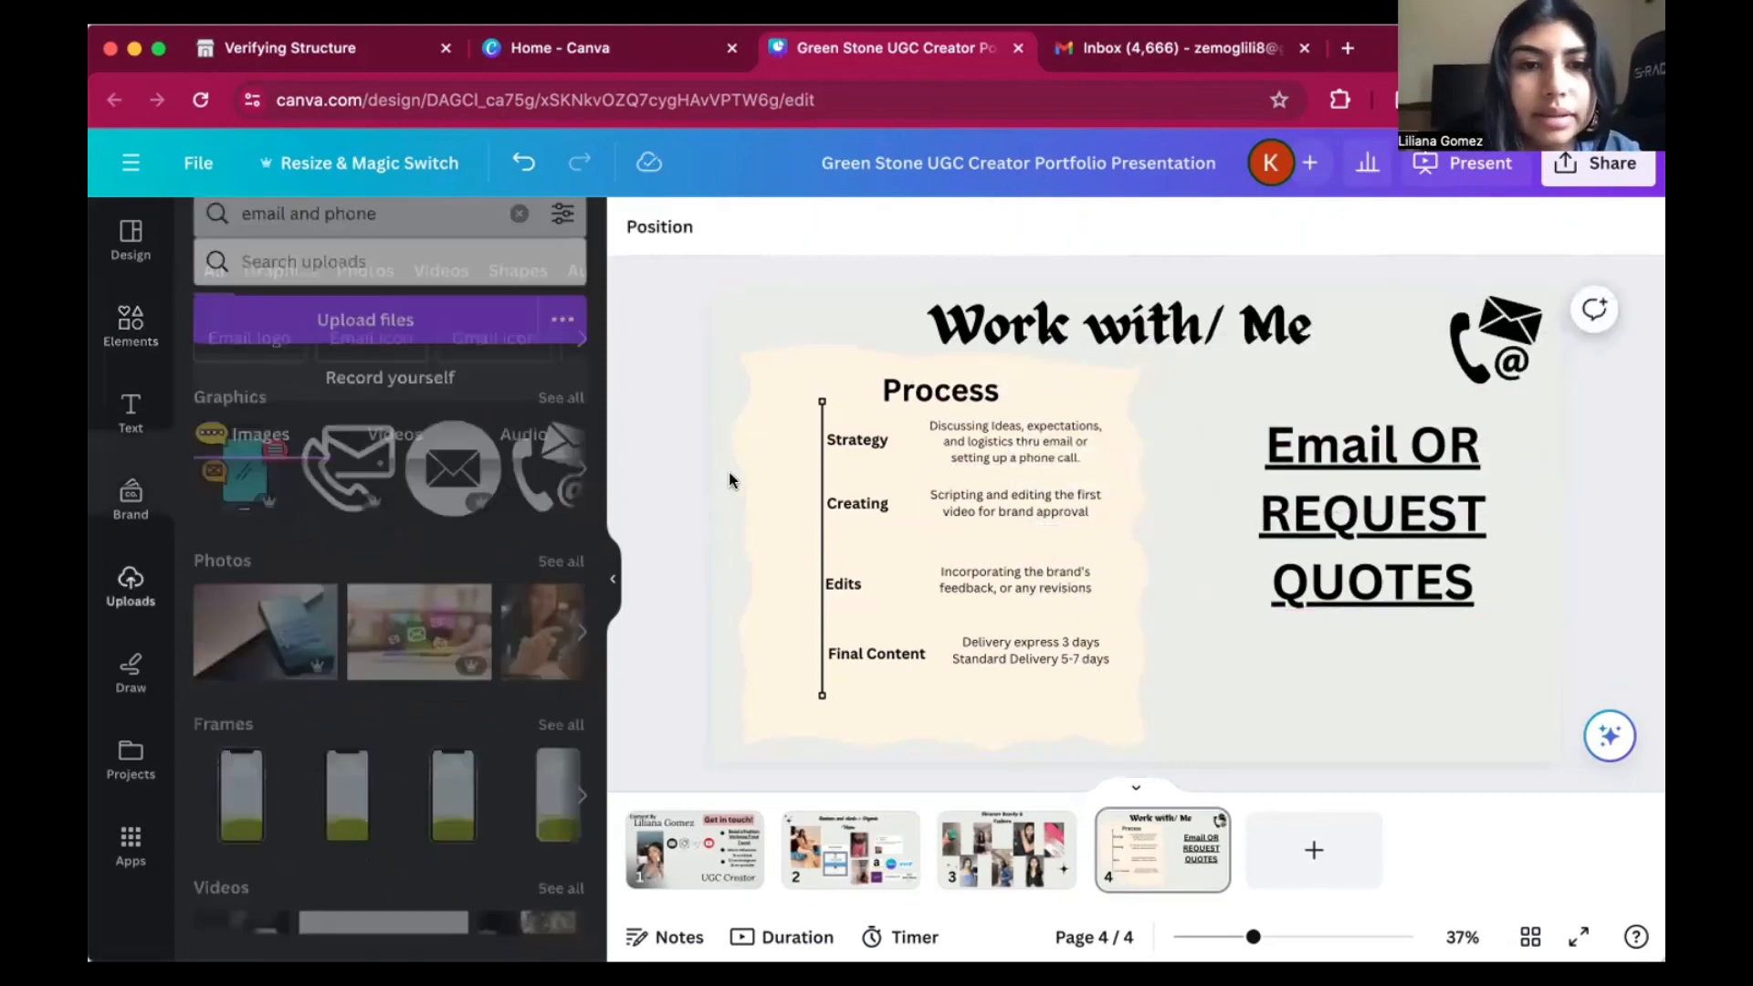
pyautogui.scroll(5, 639, 422)
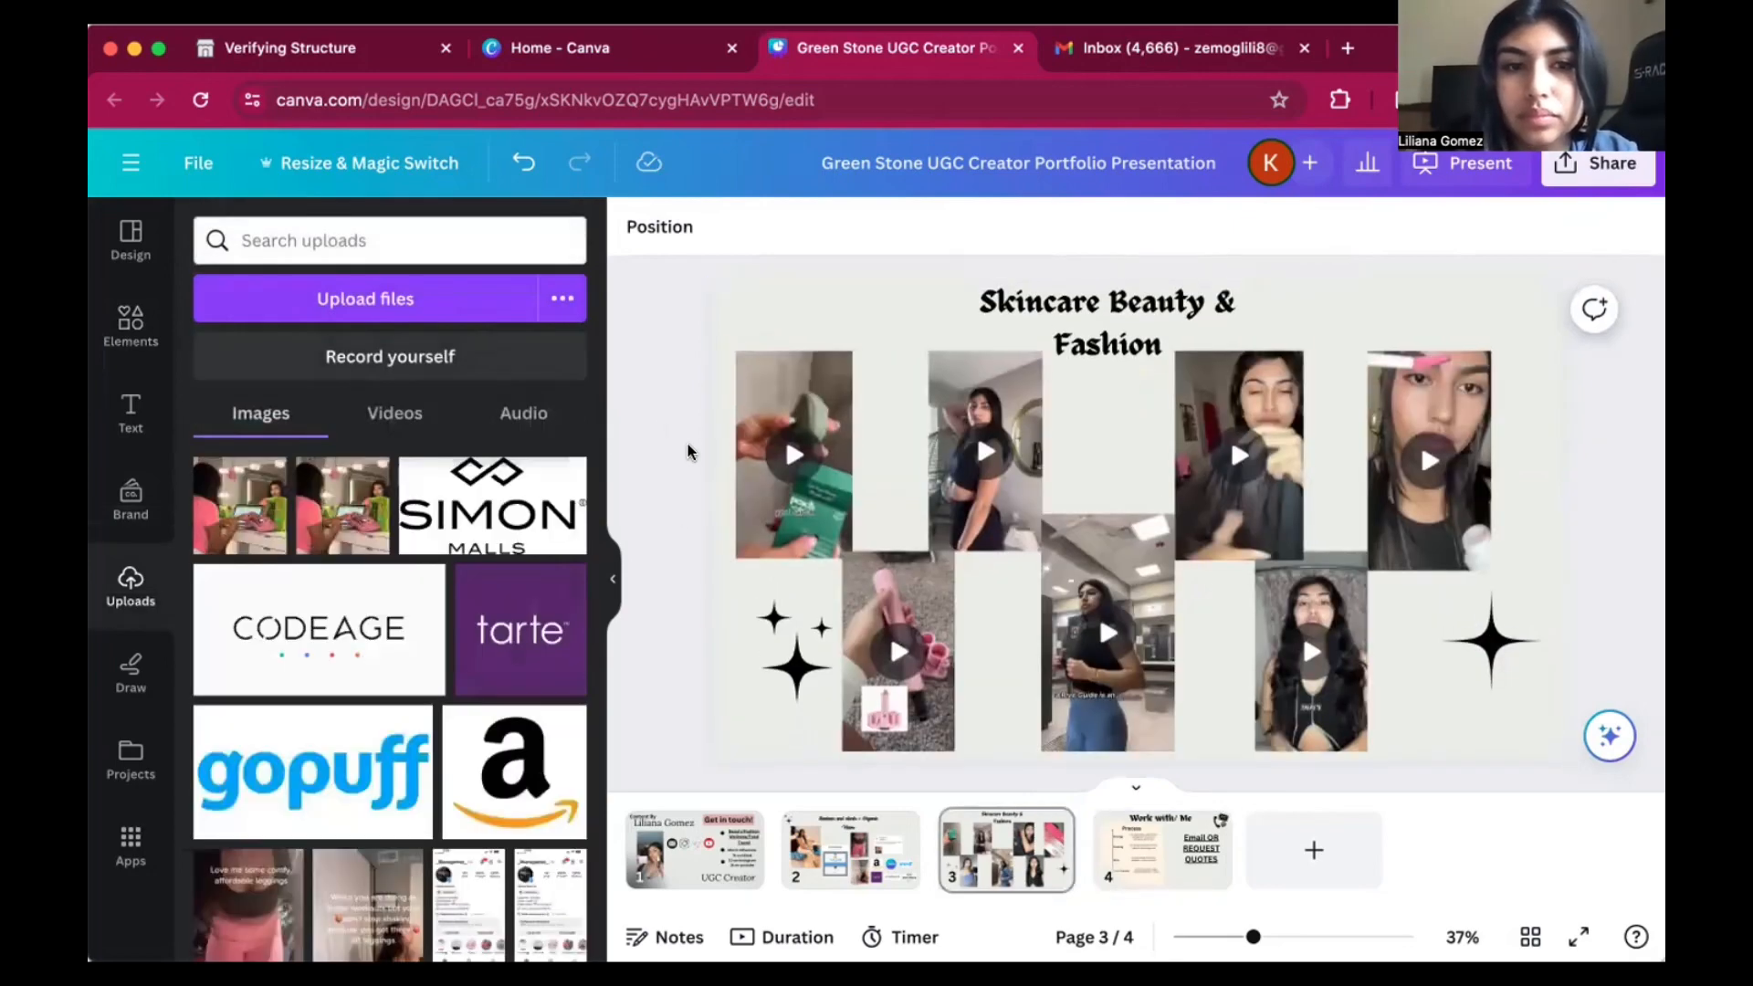
pyautogui.scroll(-1, 687, 517)
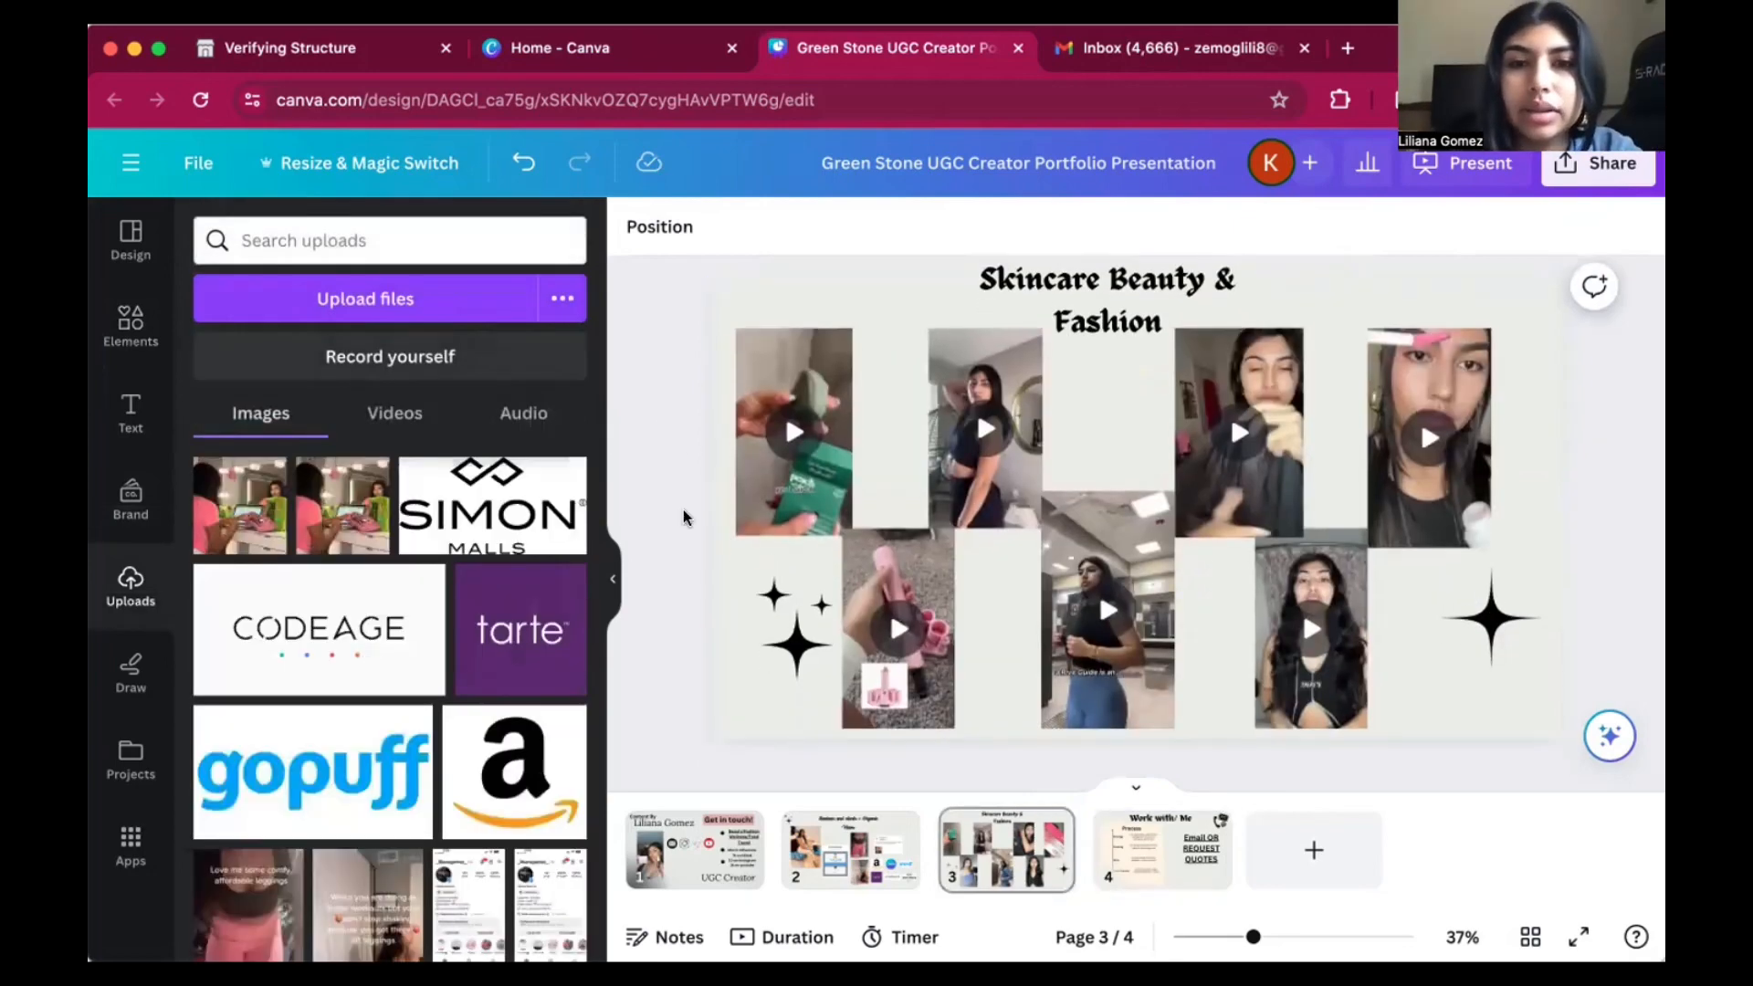
pyautogui.scroll(1, 1604, 442)
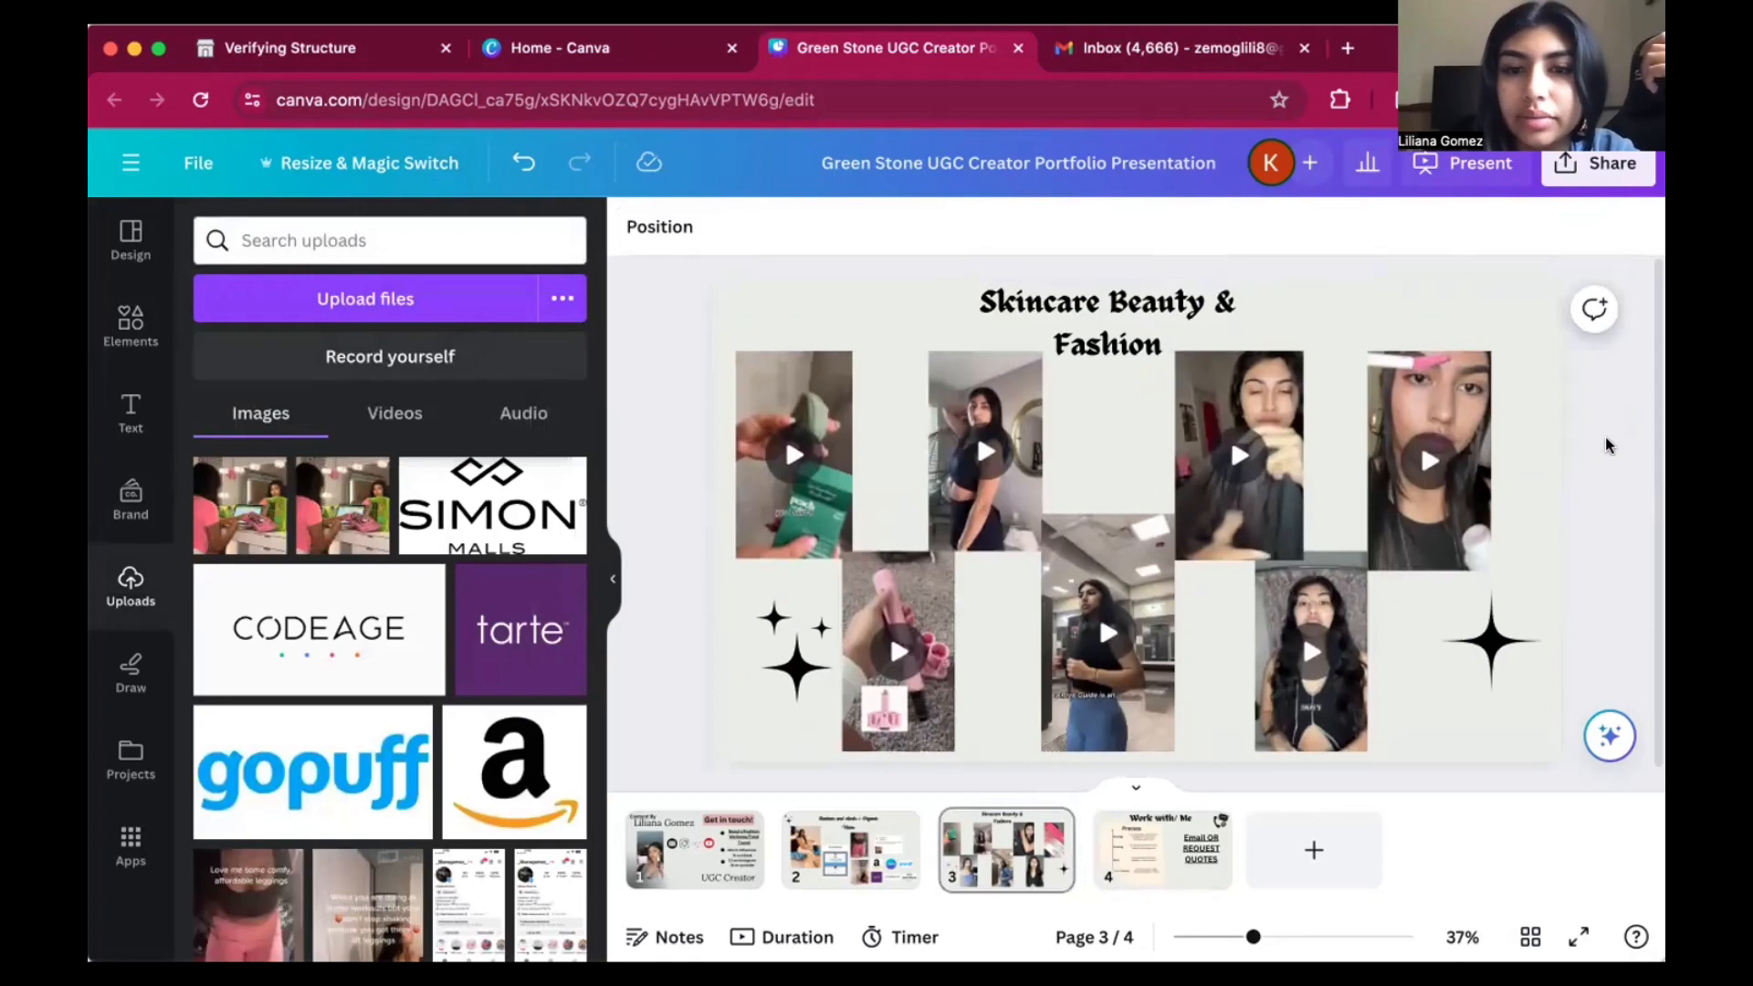
pyautogui.scroll(-1, 1604, 442)
pyautogui.click(1240, 862)
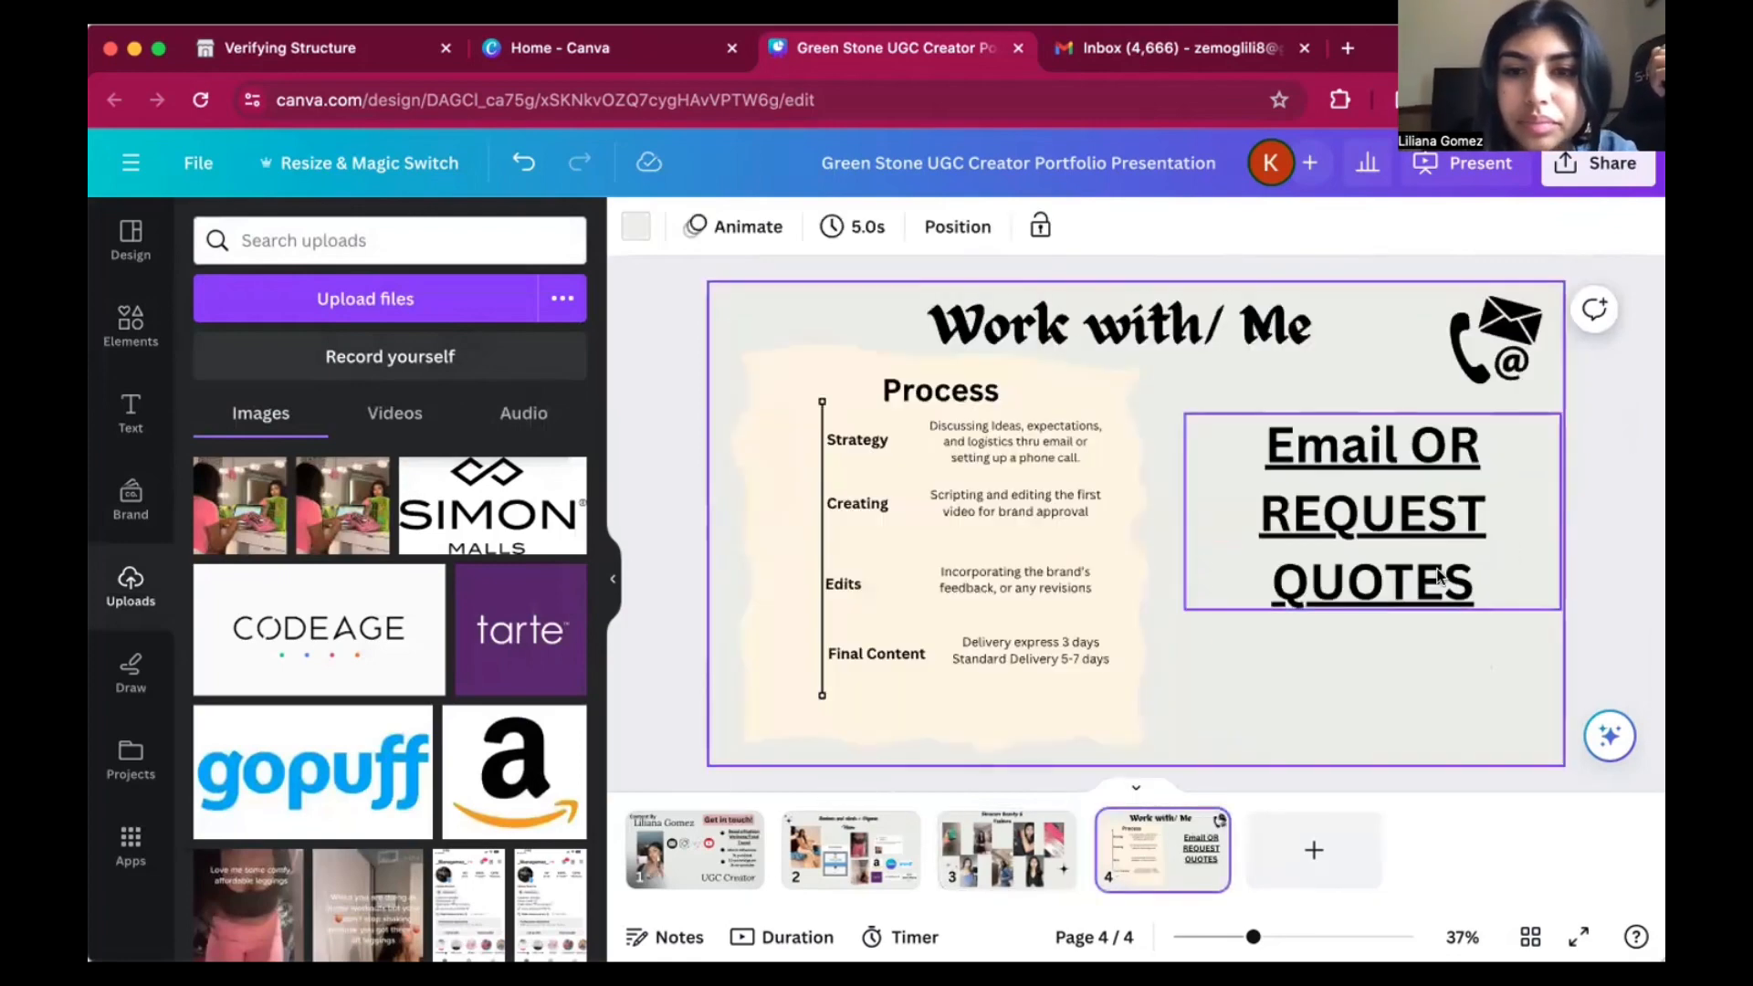
pyautogui.click(1403, 572)
pyautogui.click(259, 509)
pyautogui.moveTo(1290, 364); pyautogui.dragTo(1182, 478)
pyautogui.moveTo(1169, 566); pyautogui.dragTo(1249, 571)
# Shrink the "Email OR REQUEST QUOTES" heading to font size 65.8 and place the photo below it.
pyautogui.click(1399, 507)
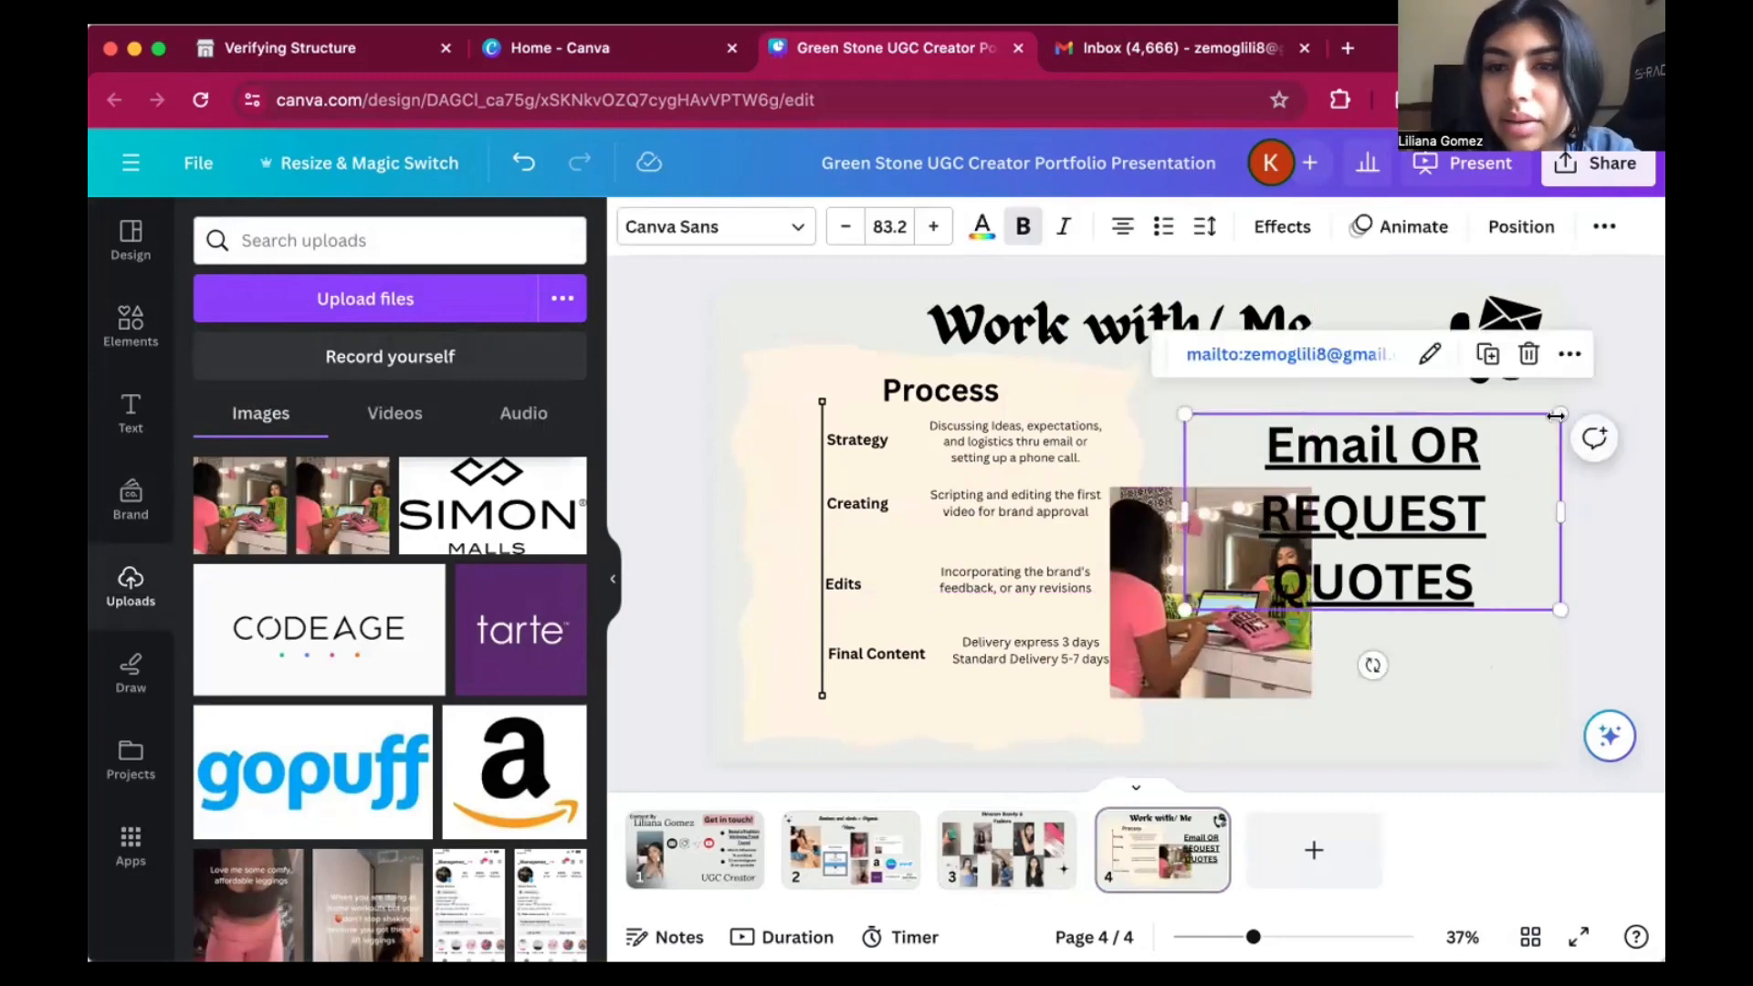
pyautogui.moveTo(1559, 409); pyautogui.dragTo(1385, 438)
pyautogui.moveTo(1196, 568); pyautogui.dragTo(1256, 644)
pyautogui.click(1584, 651)
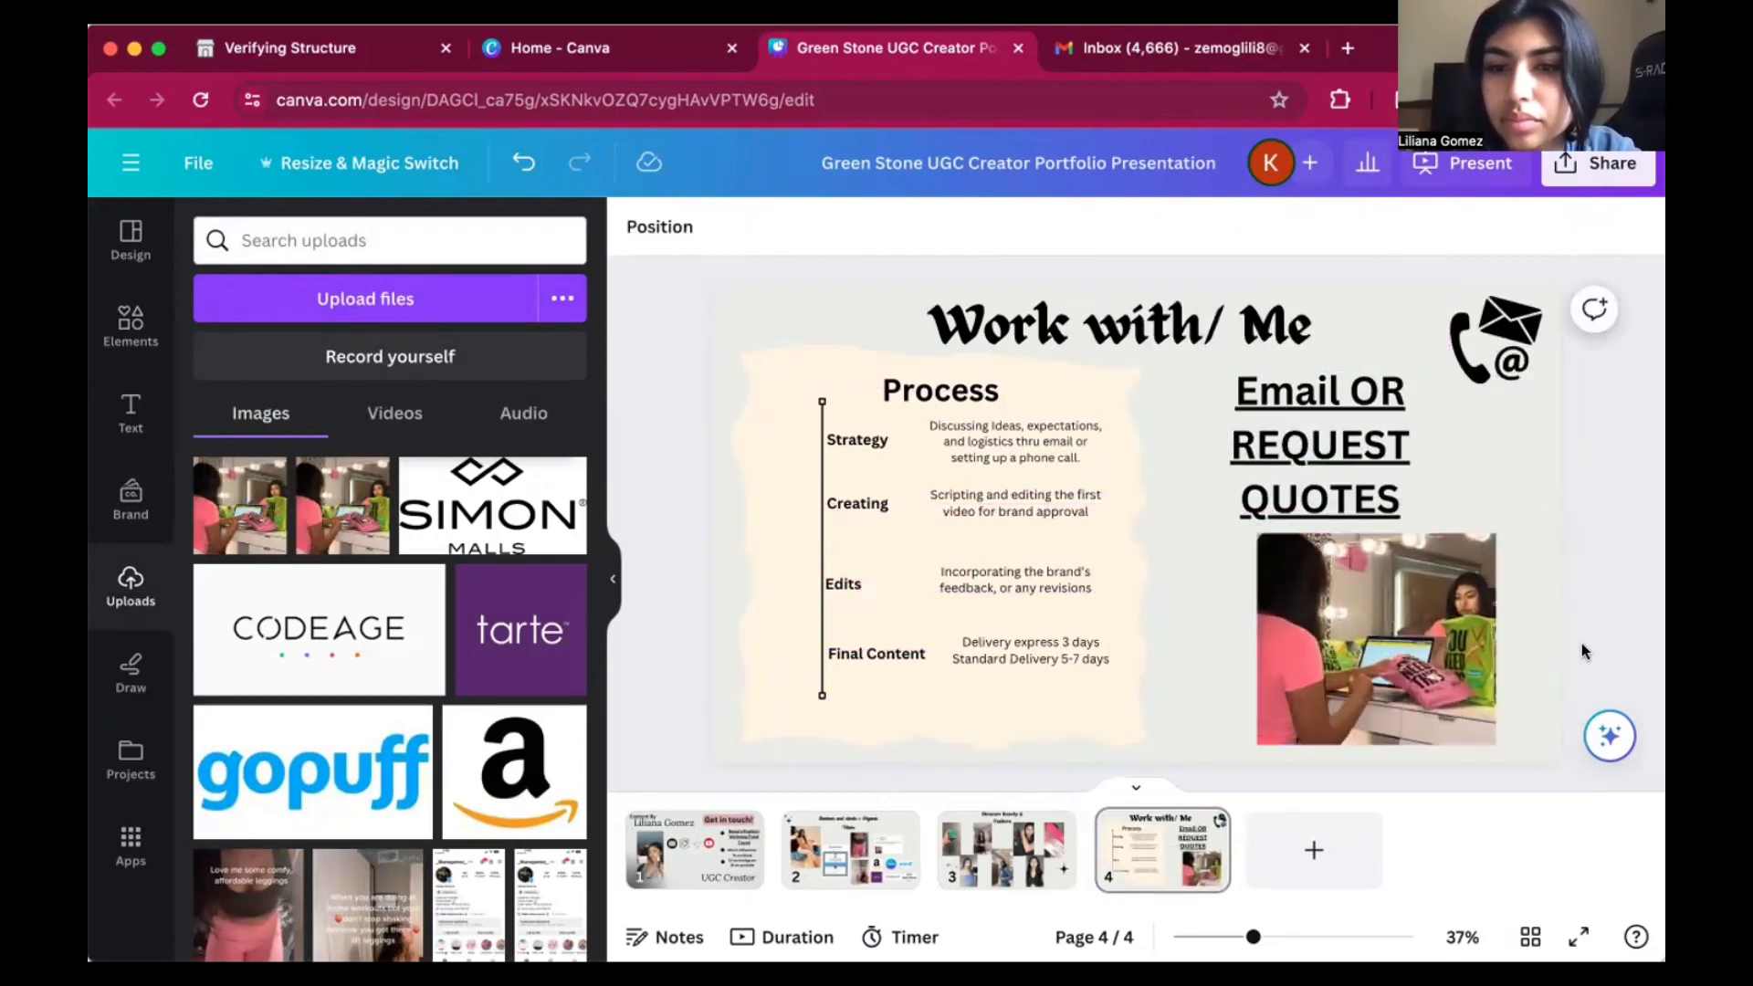
# Shift the laptop photo slightly left under the heading and widen the "Email OR REQUEST QUOTES" text box.
pyautogui.moveTo(1400, 636); pyautogui.dragTo(1363, 633)
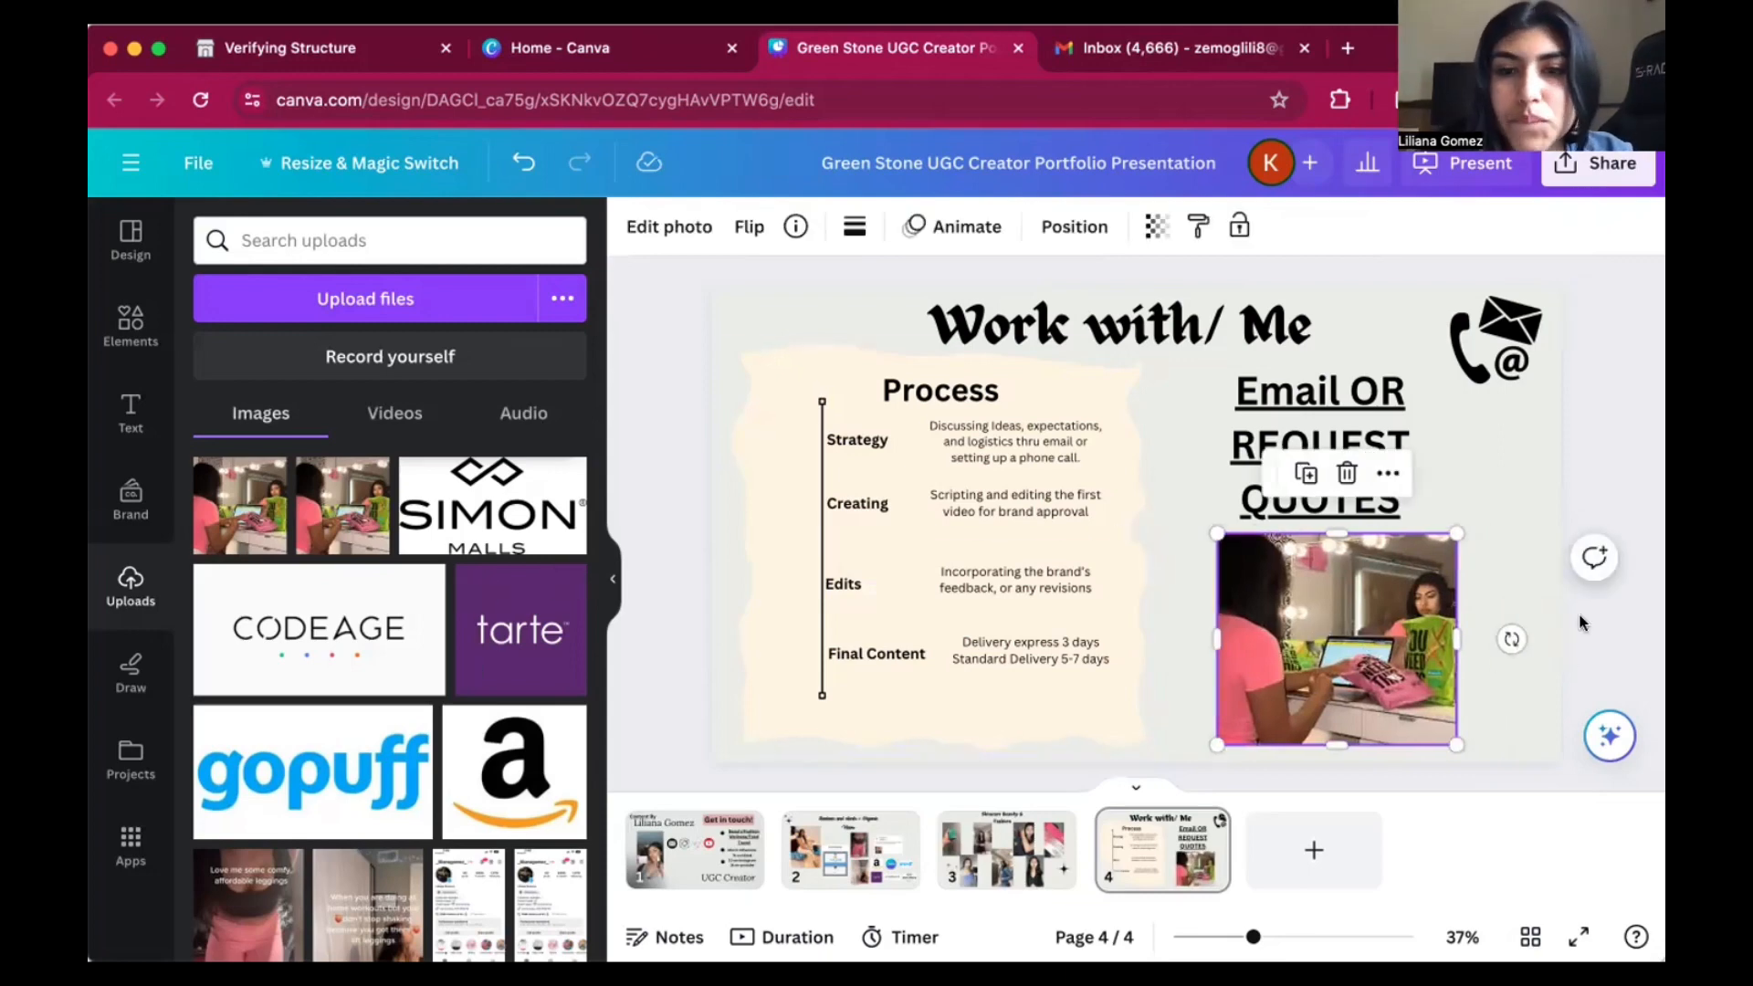
pyautogui.click(1585, 634)
pyautogui.moveTo(1333, 632); pyautogui.dragTo(1325, 632)
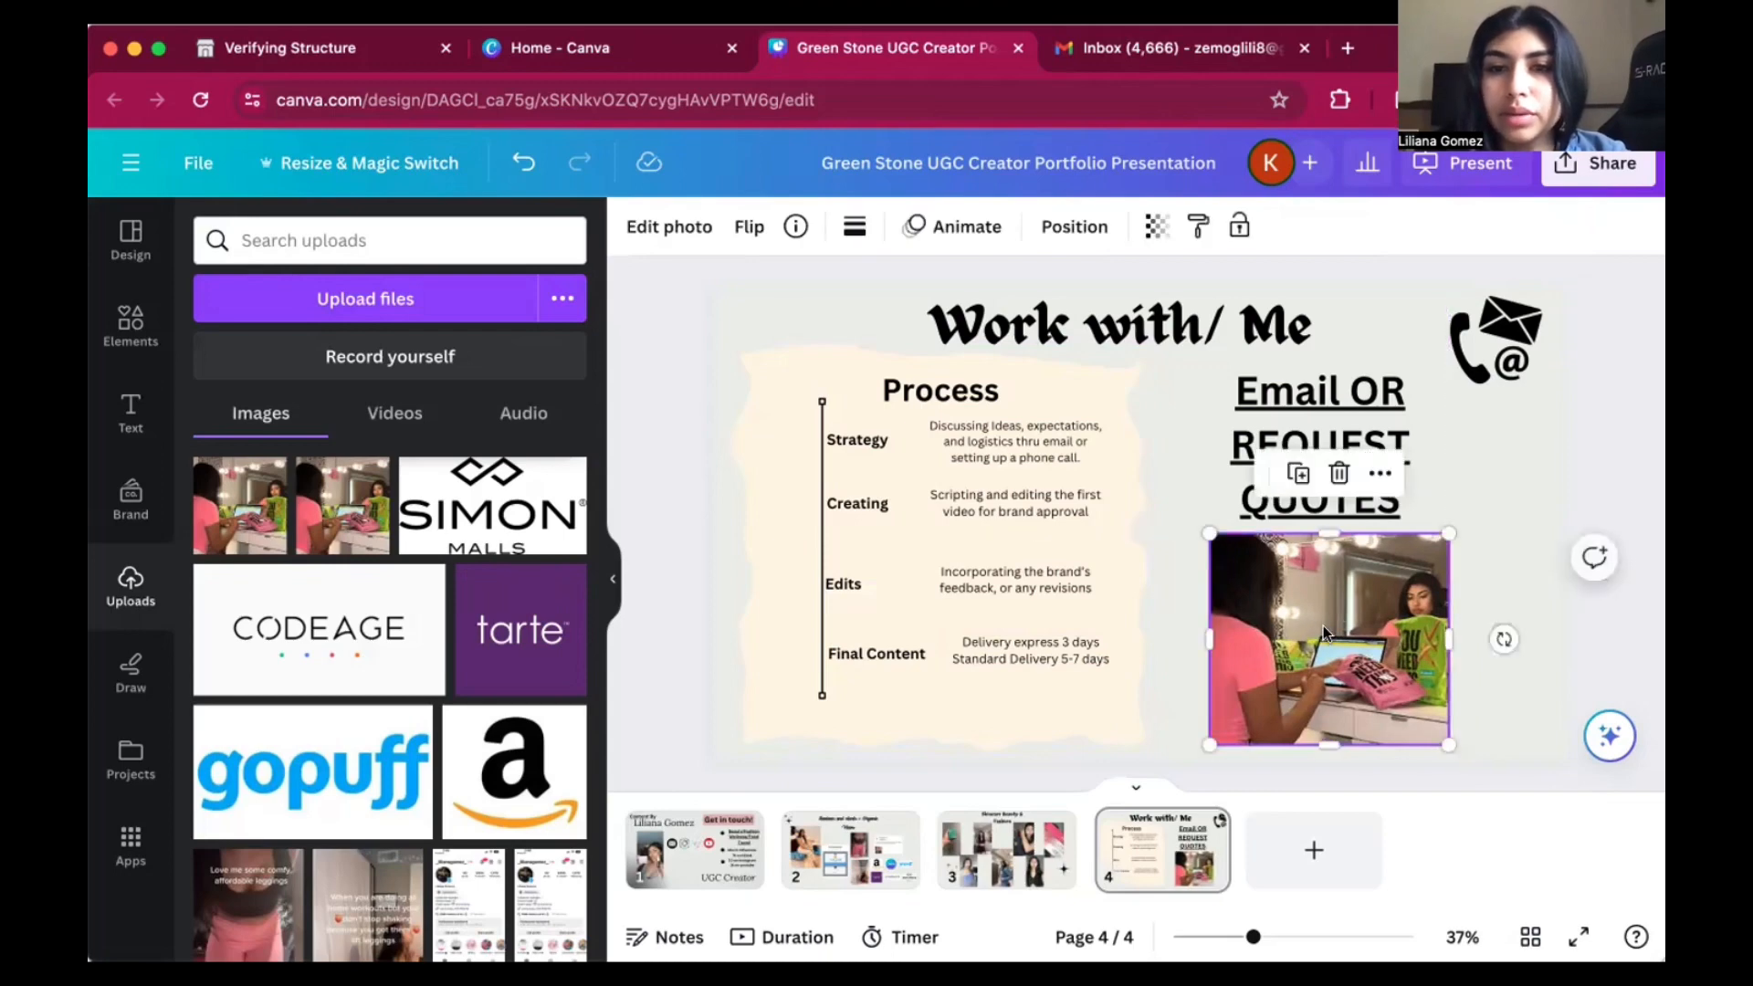
pyautogui.click(1359, 518)
pyautogui.moveTo(1464, 441)
pyautogui.mouseDown()
pyautogui.moveTo(1552, 475)
pyautogui.moveTo(1465, 443)
pyautogui.mouseUp()
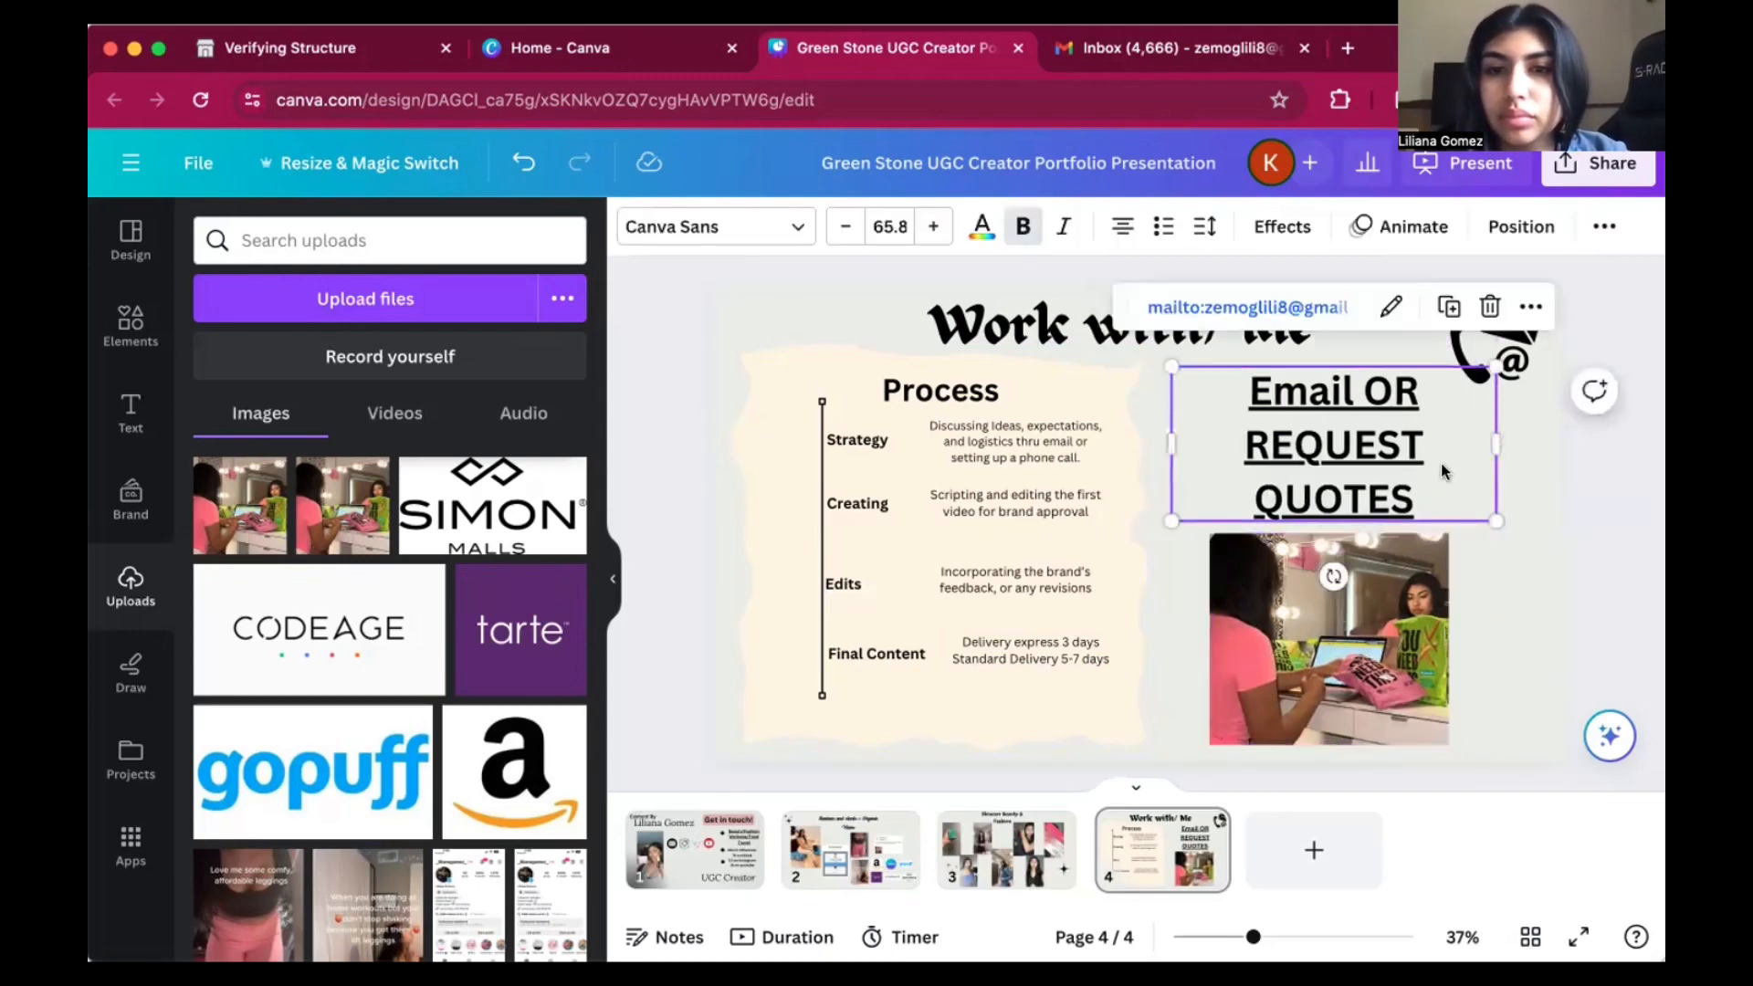
# Swap the two items on page 4 so the laptop photo sits above the "Email OR REQUEST QUOTES" heading.
pyautogui.moveTo(1431, 623); pyautogui.dragTo(1349, 682)
pyautogui.click(1192, 444)
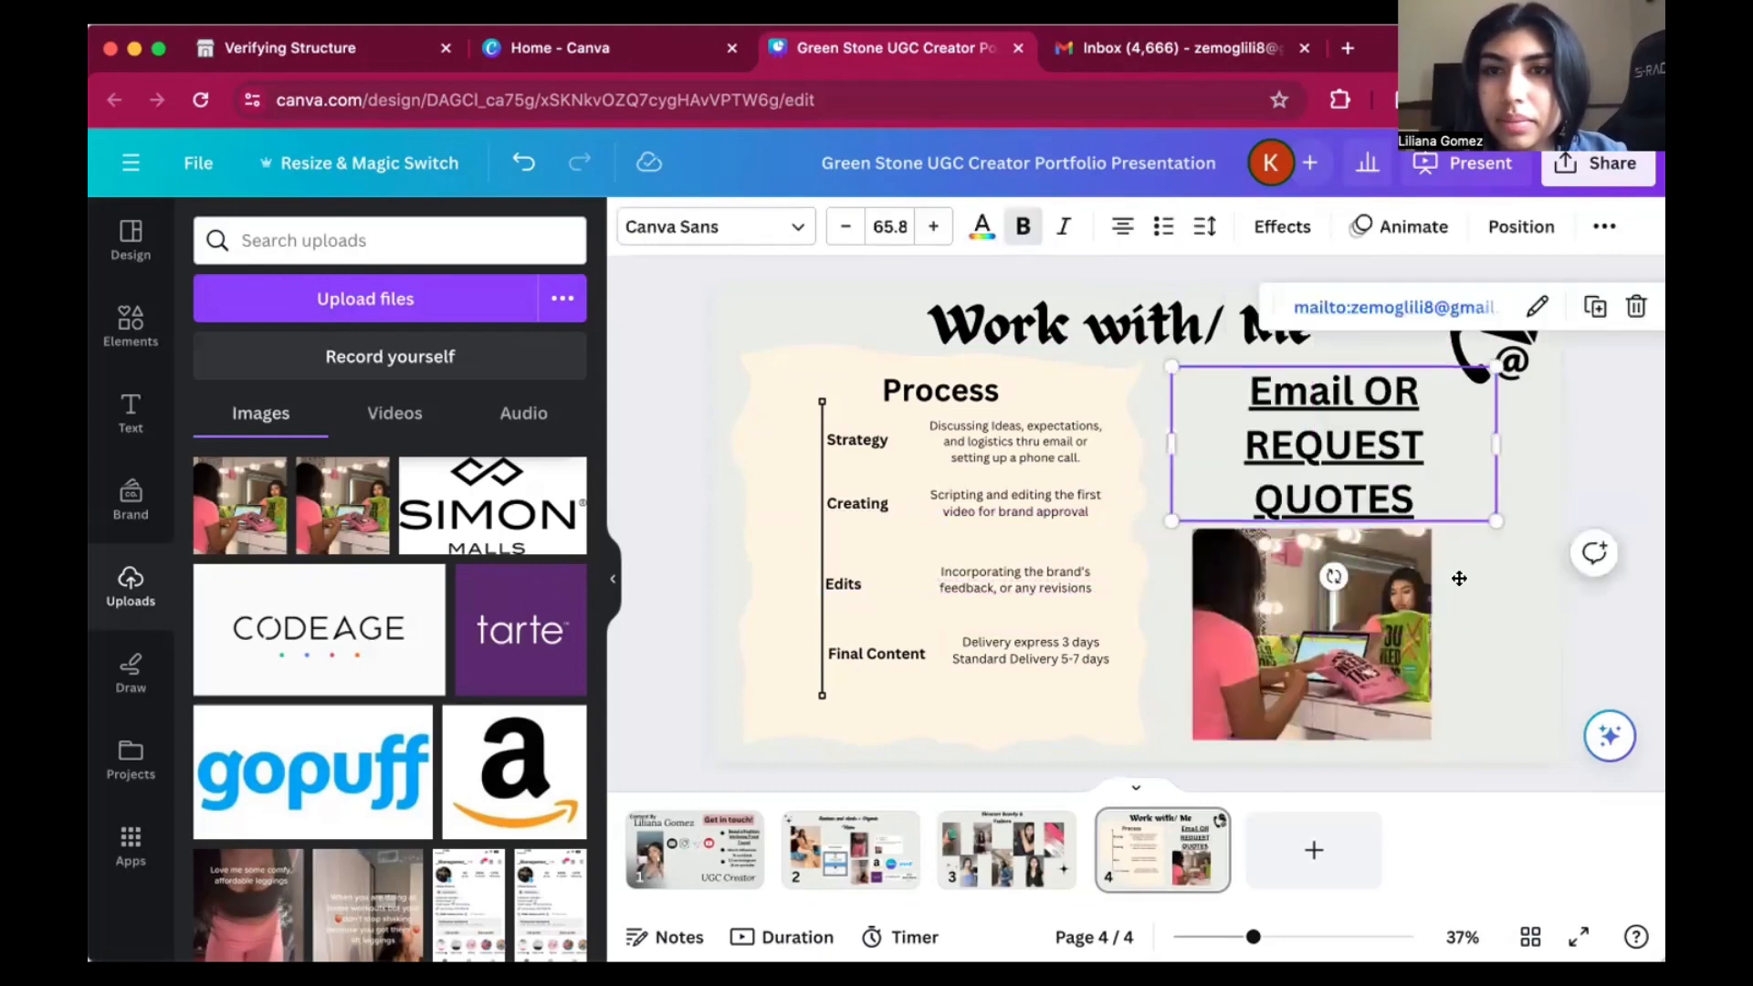
pyautogui.moveTo(1191, 445)
pyautogui.mouseDown()
pyautogui.moveTo(1276, 619)
pyautogui.moveTo(1215, 445)
pyautogui.mouseUp()
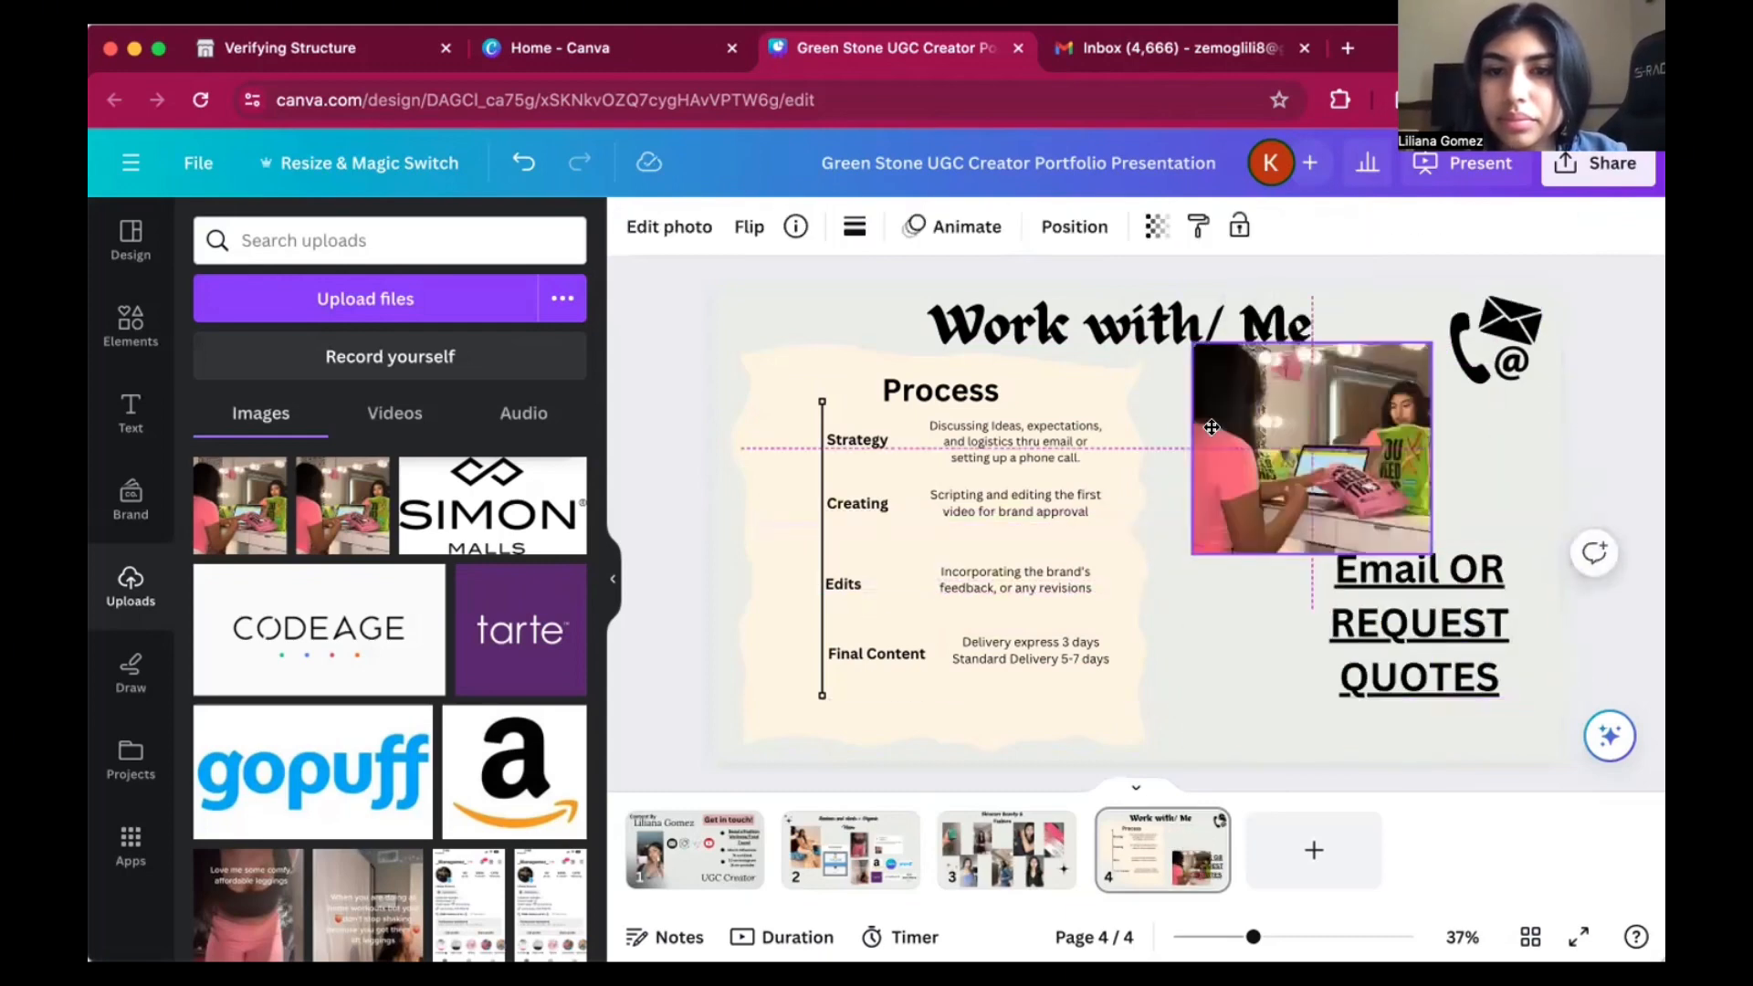
pyautogui.click(1489, 676)
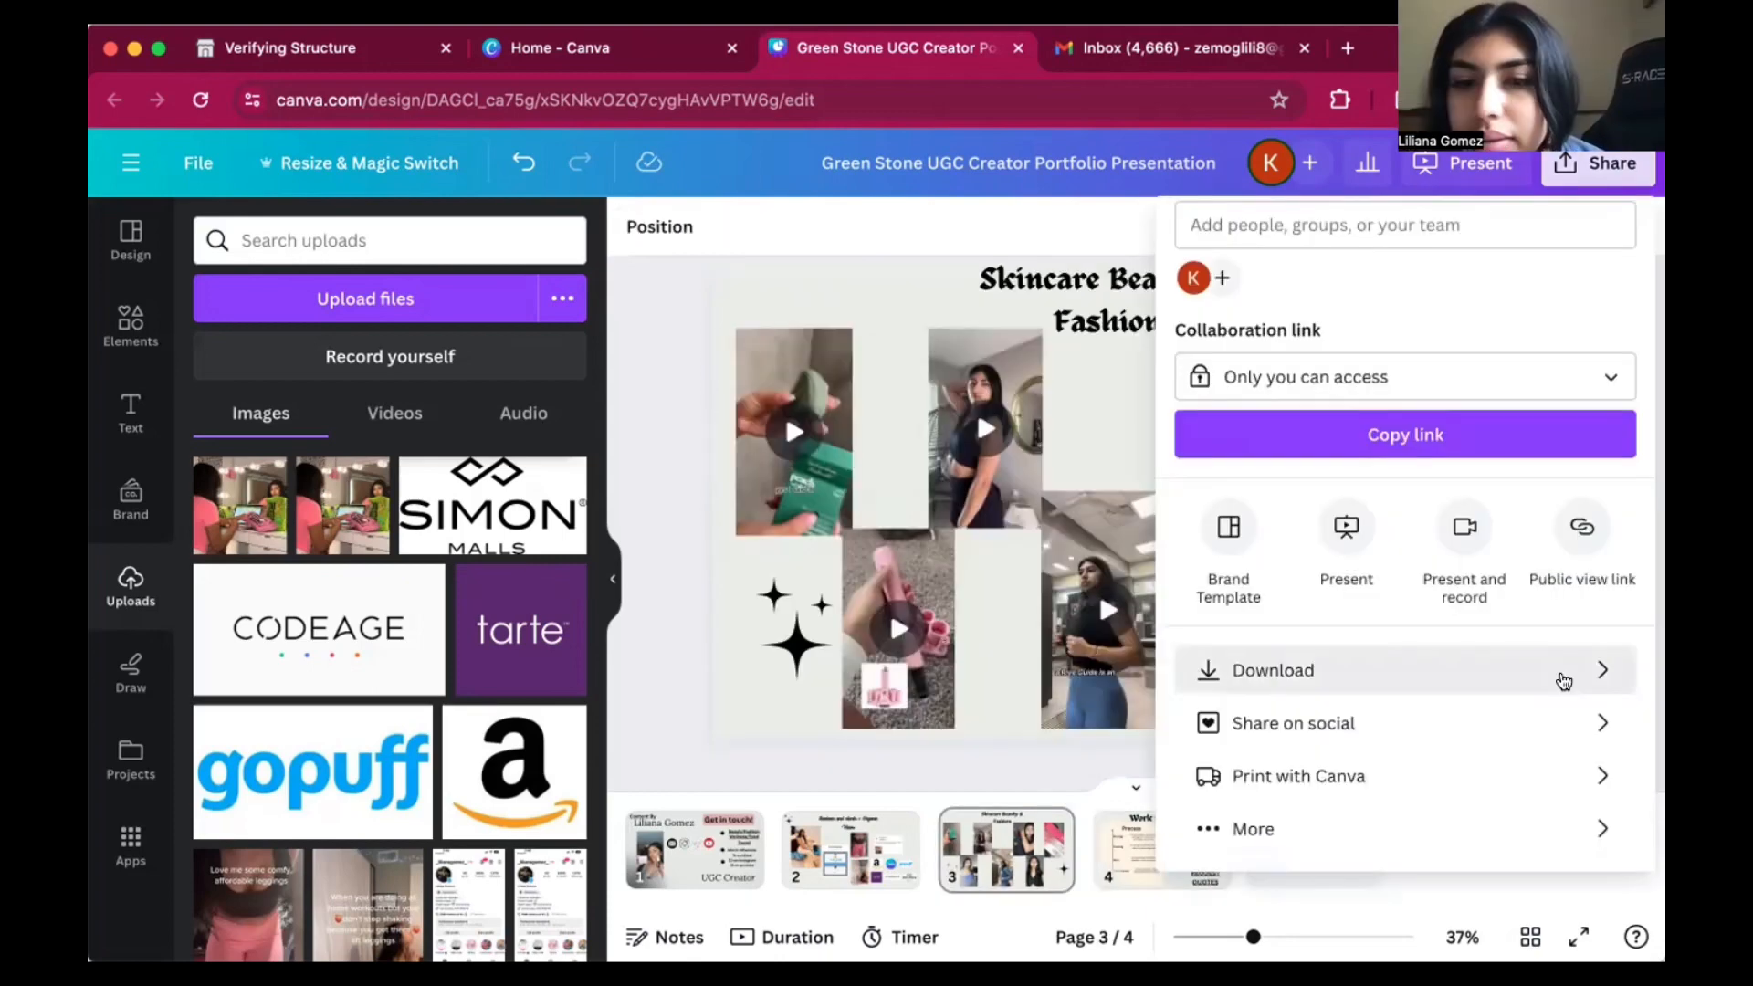
# Look through the download and sharing options and convert the presentation to a website.
pyautogui.click(1564, 680)
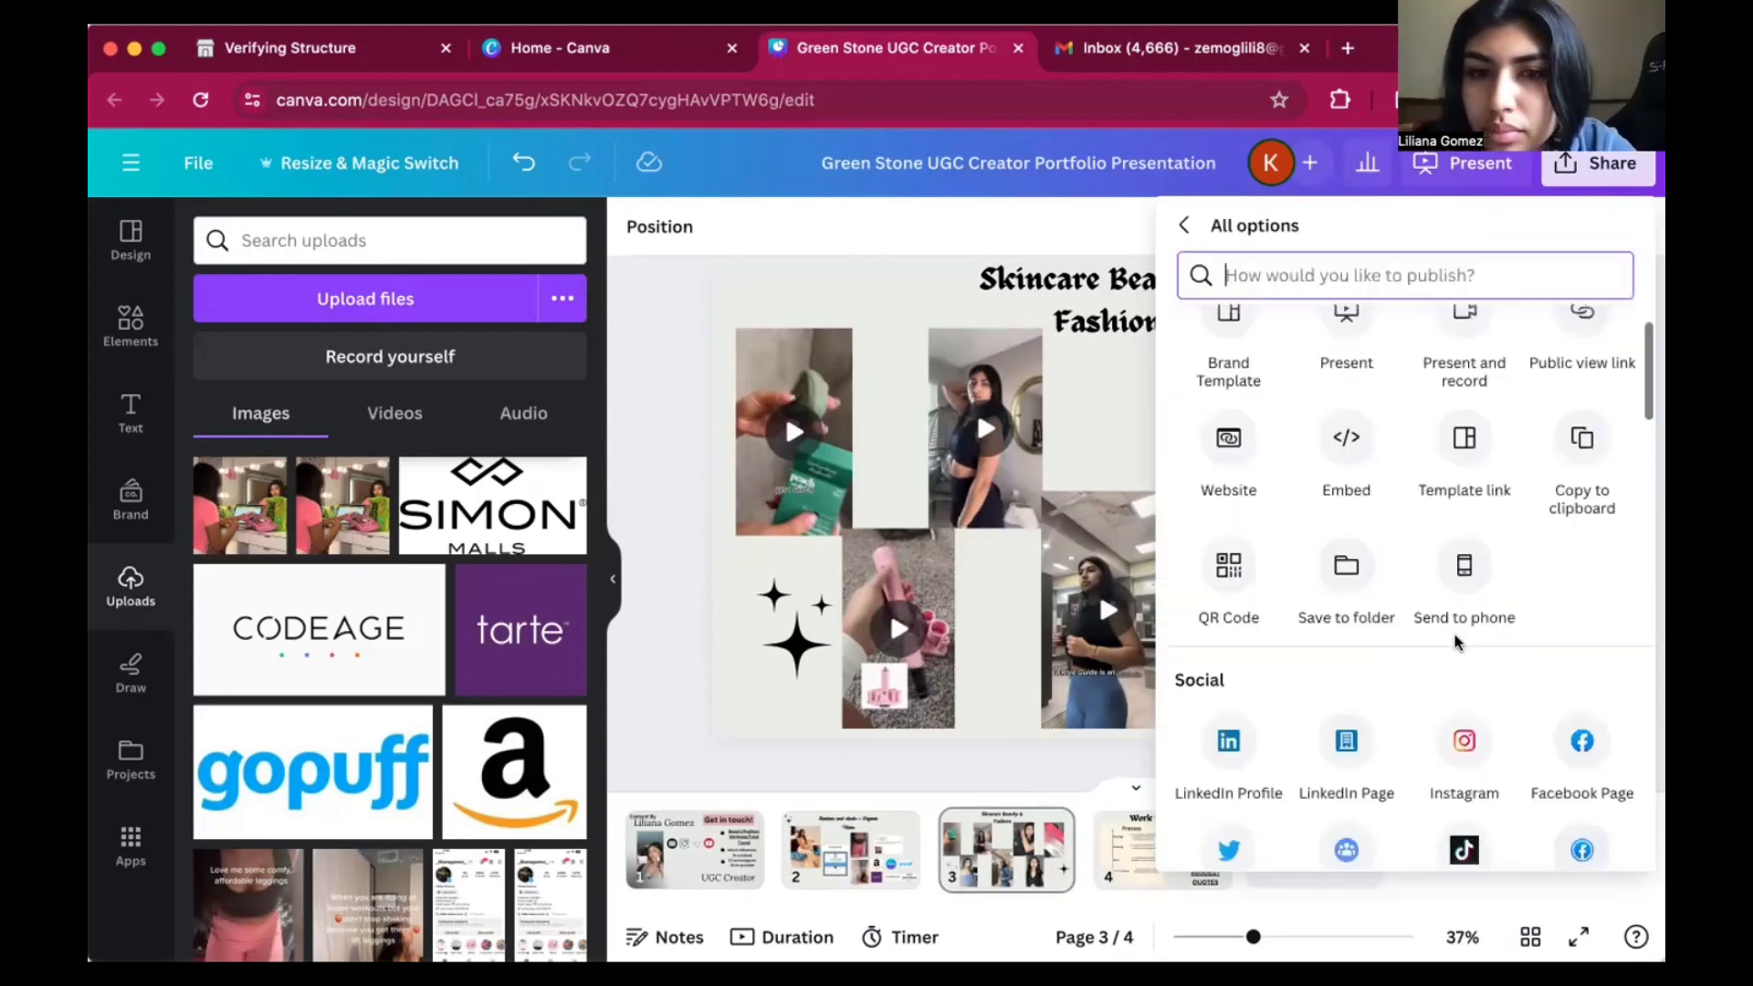
pyautogui.scroll(2, 1455, 634)
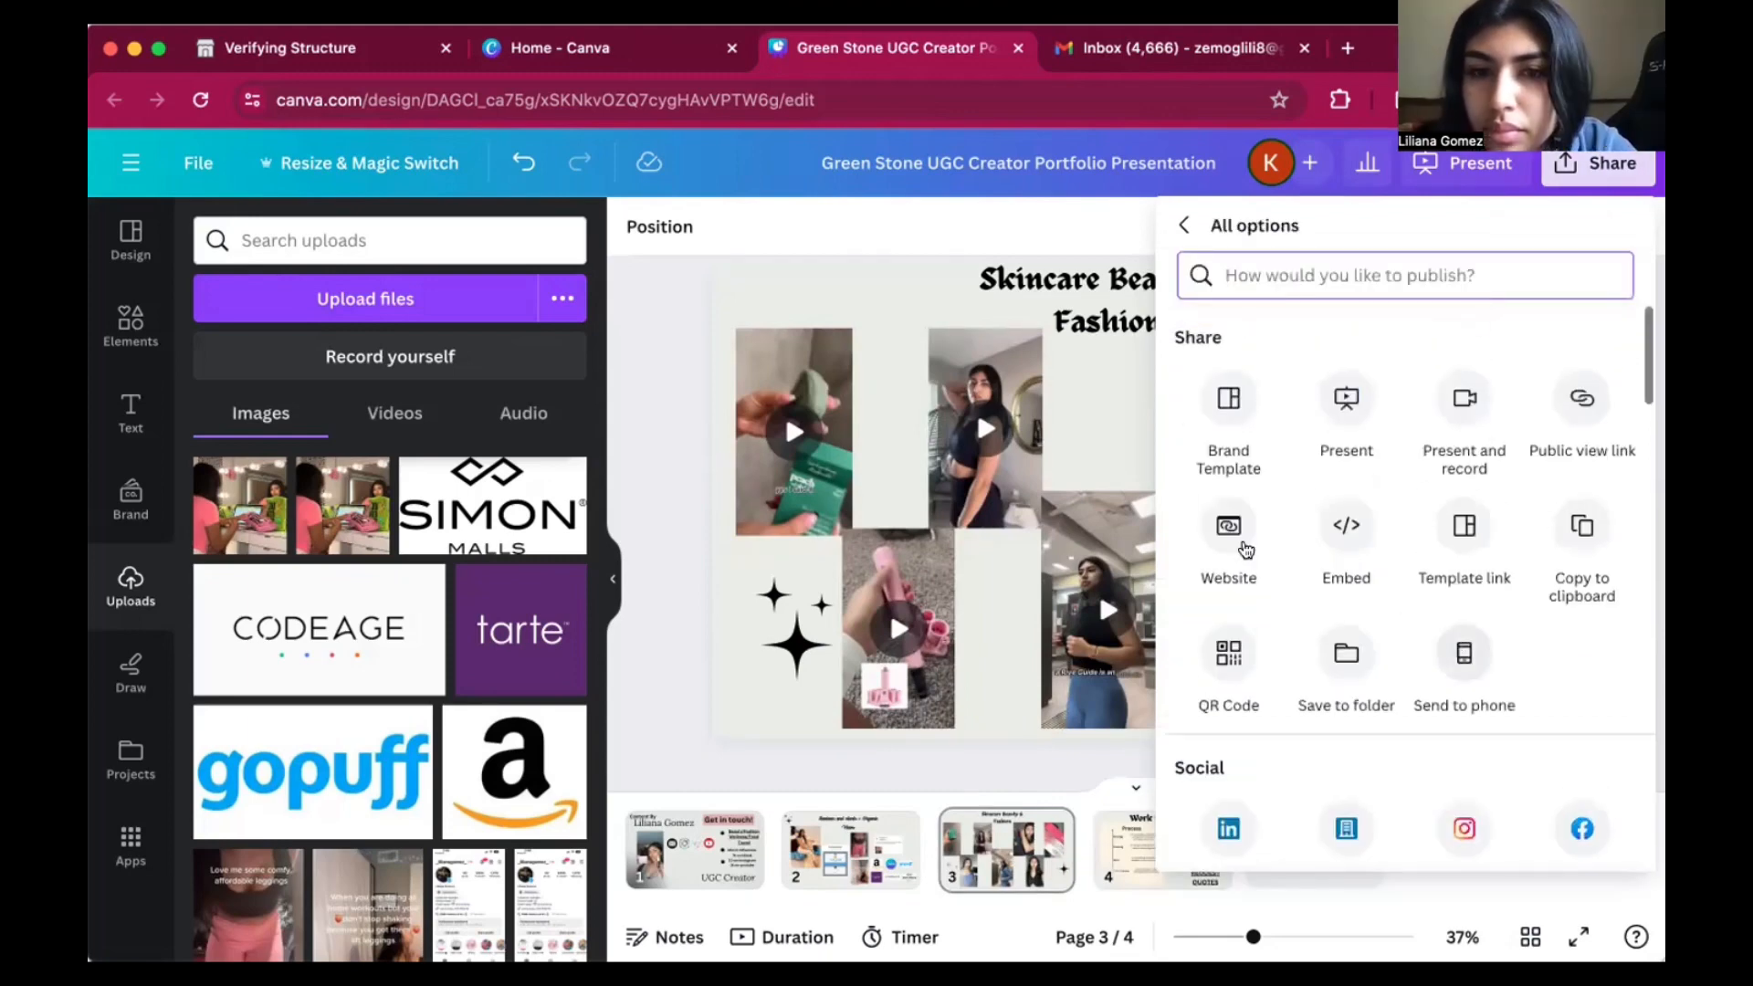
pyautogui.click(1230, 534)
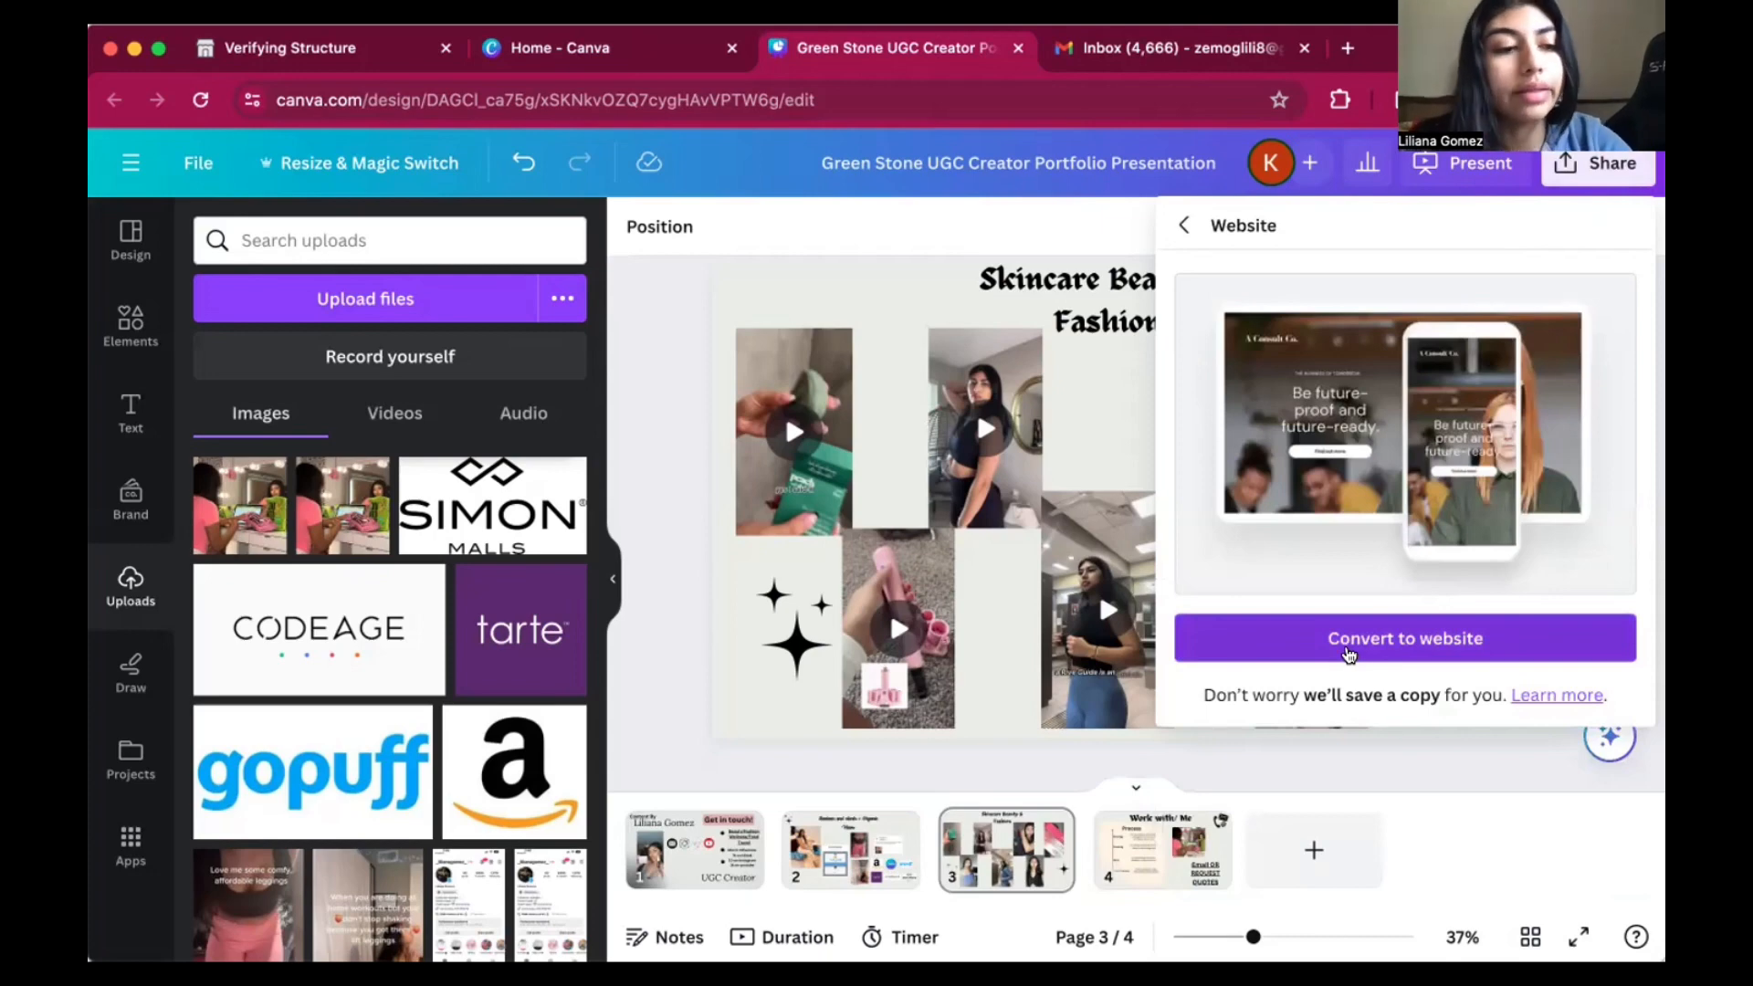
pyautogui.click(1347, 652)
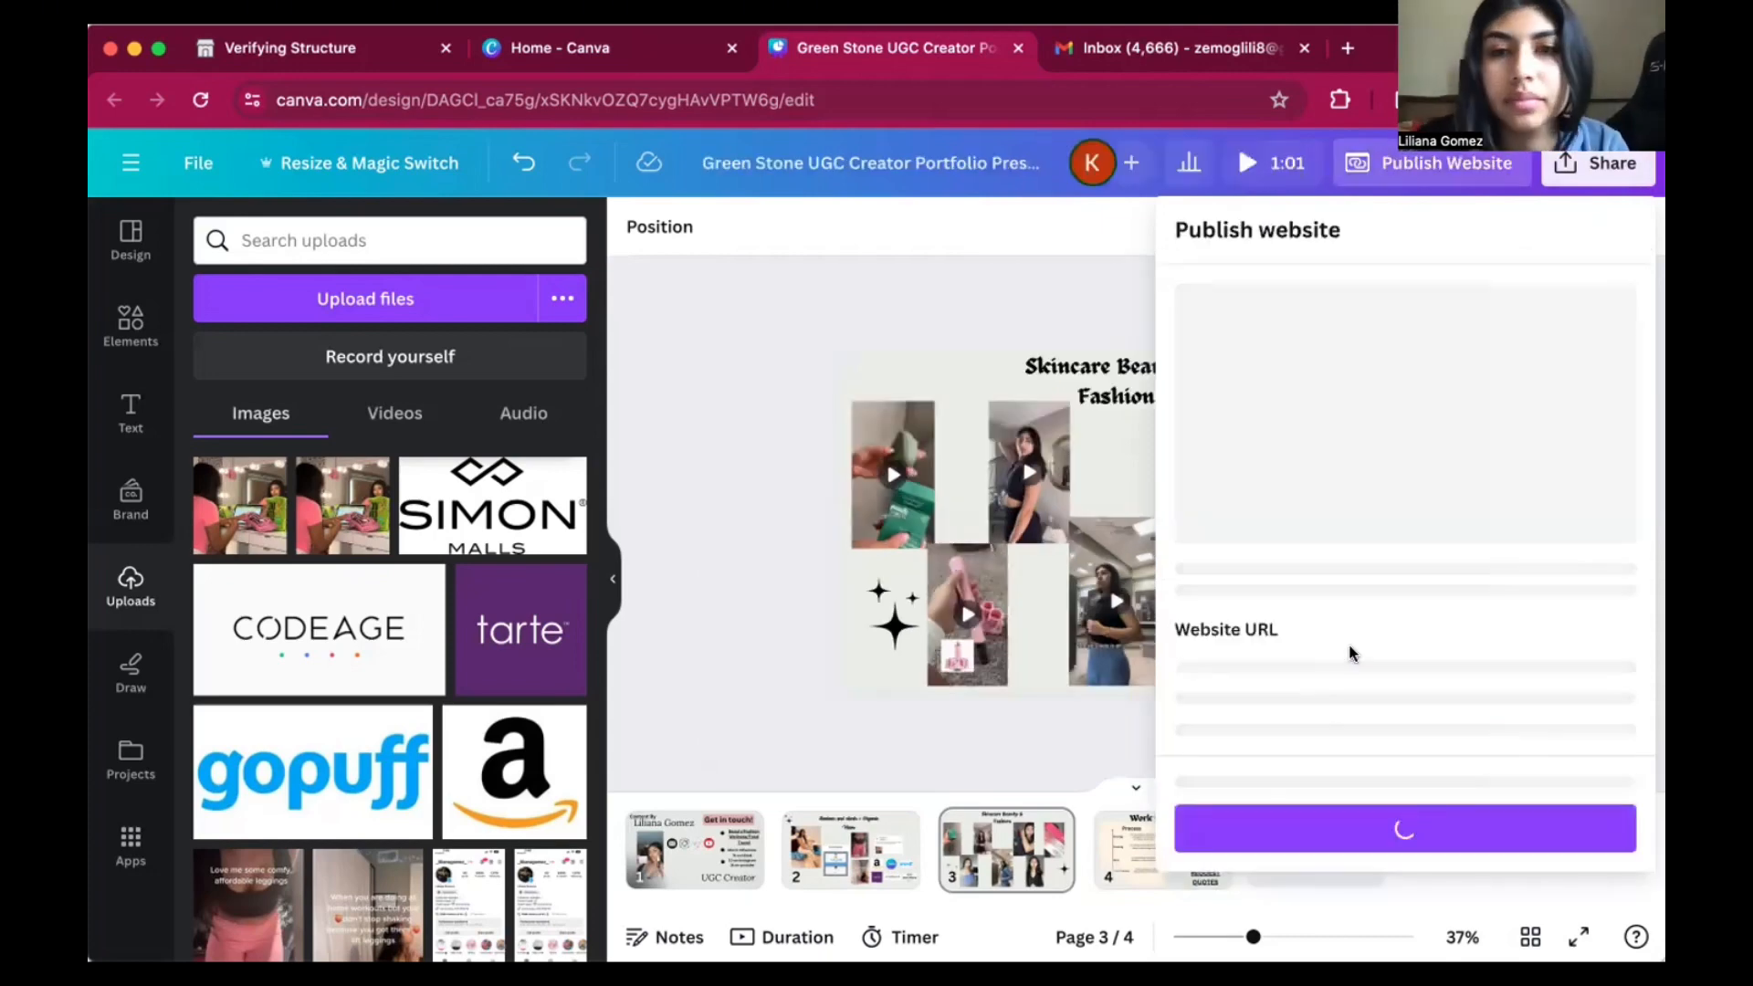
# Enter the creator's full name followed by "ugc" as the website's my.canva.site URL.
pyautogui.scroll(-3, 1211, 747)
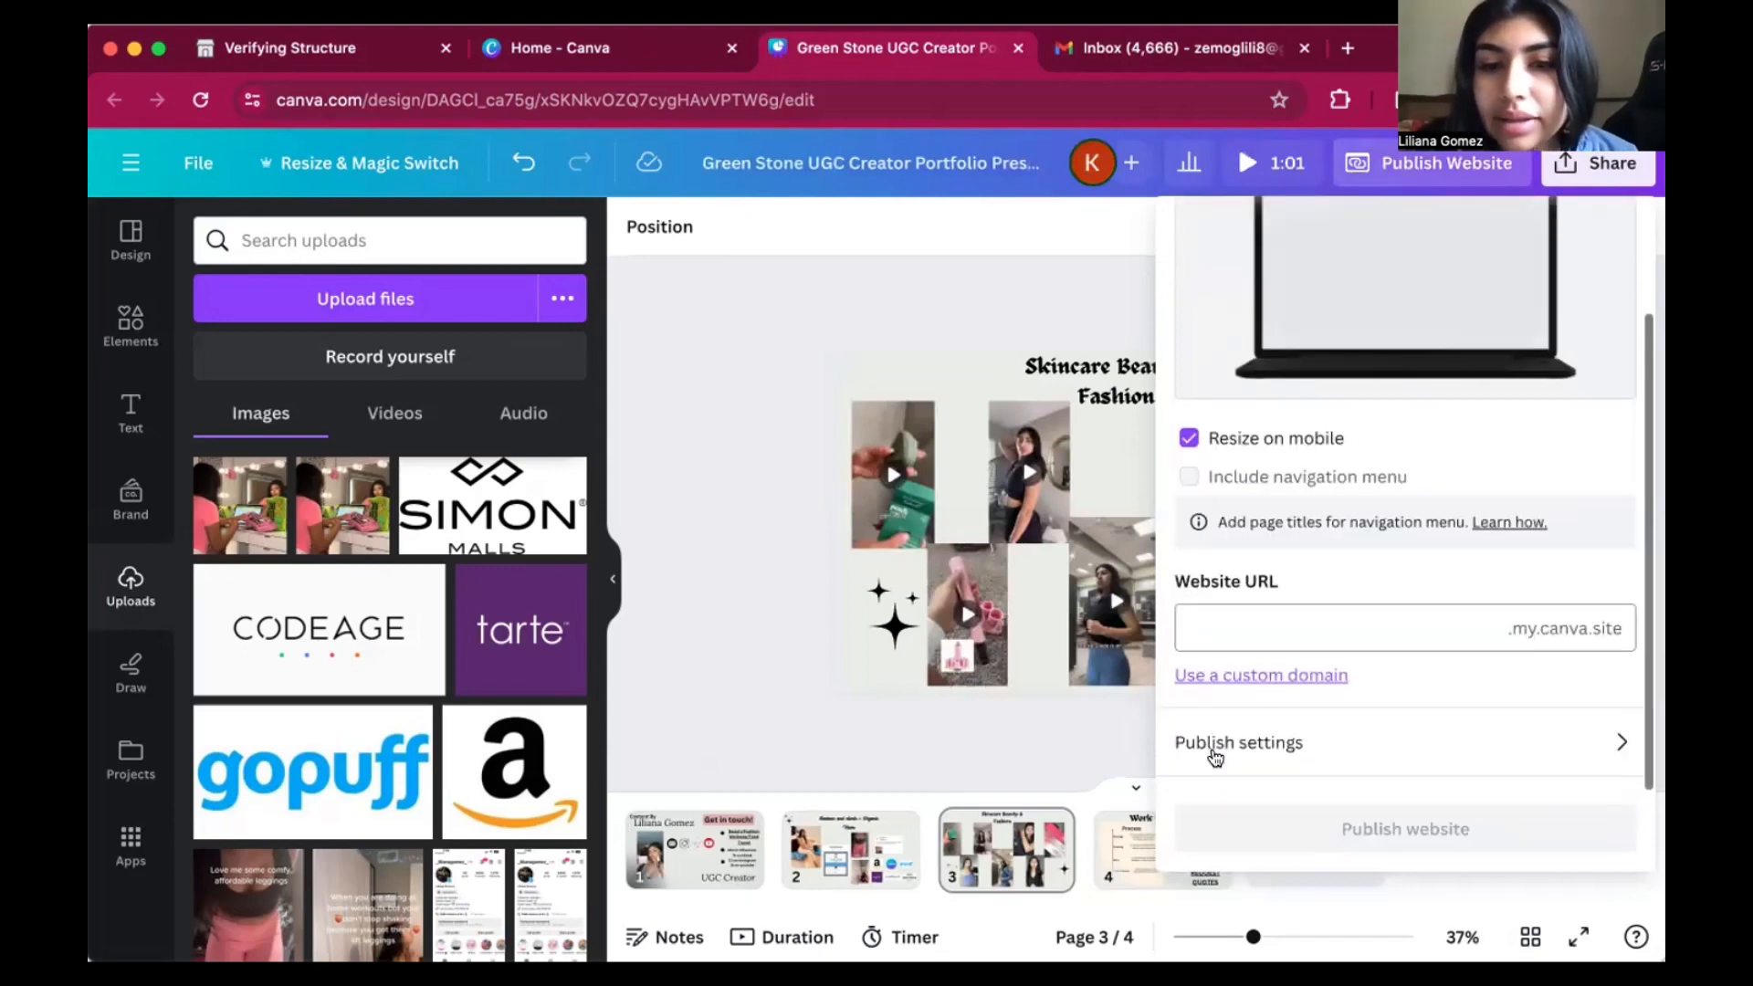
pyautogui.click(1291, 623)
pyautogui.write('lil')
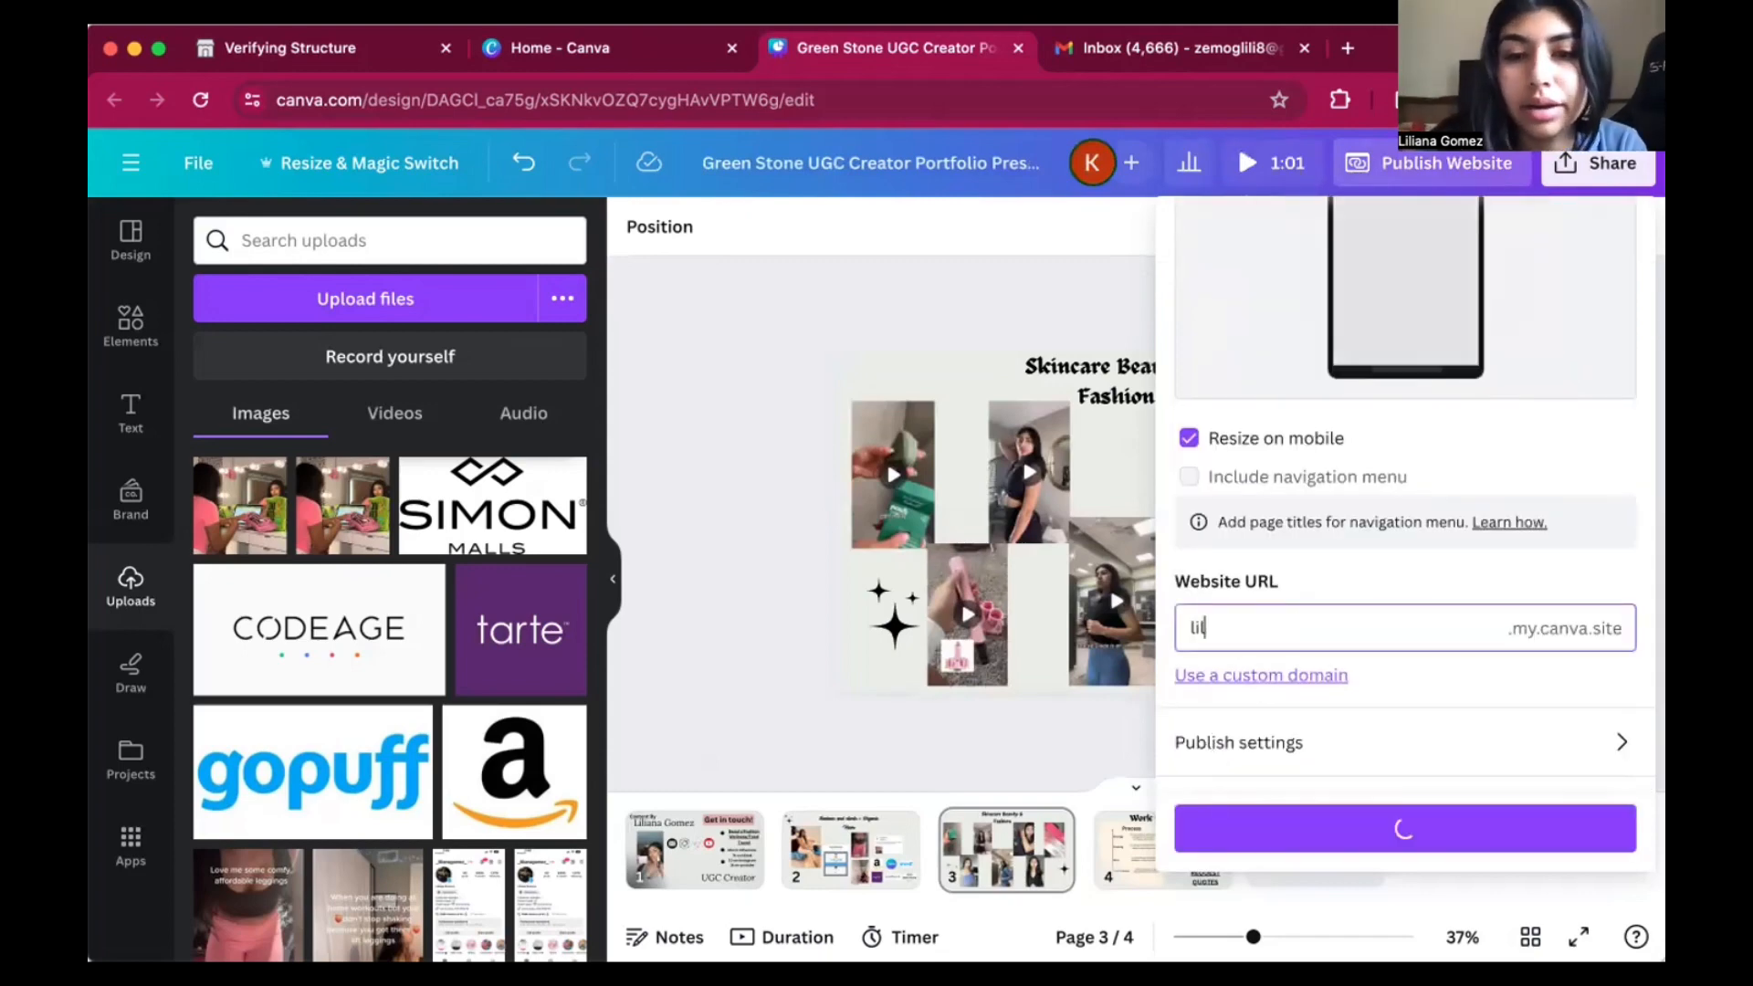
pyautogui.press('BackSpace')
pyautogui.press('BackSpace')
pyautogui.press('BackSpace')
pyautogui.write('liliana')
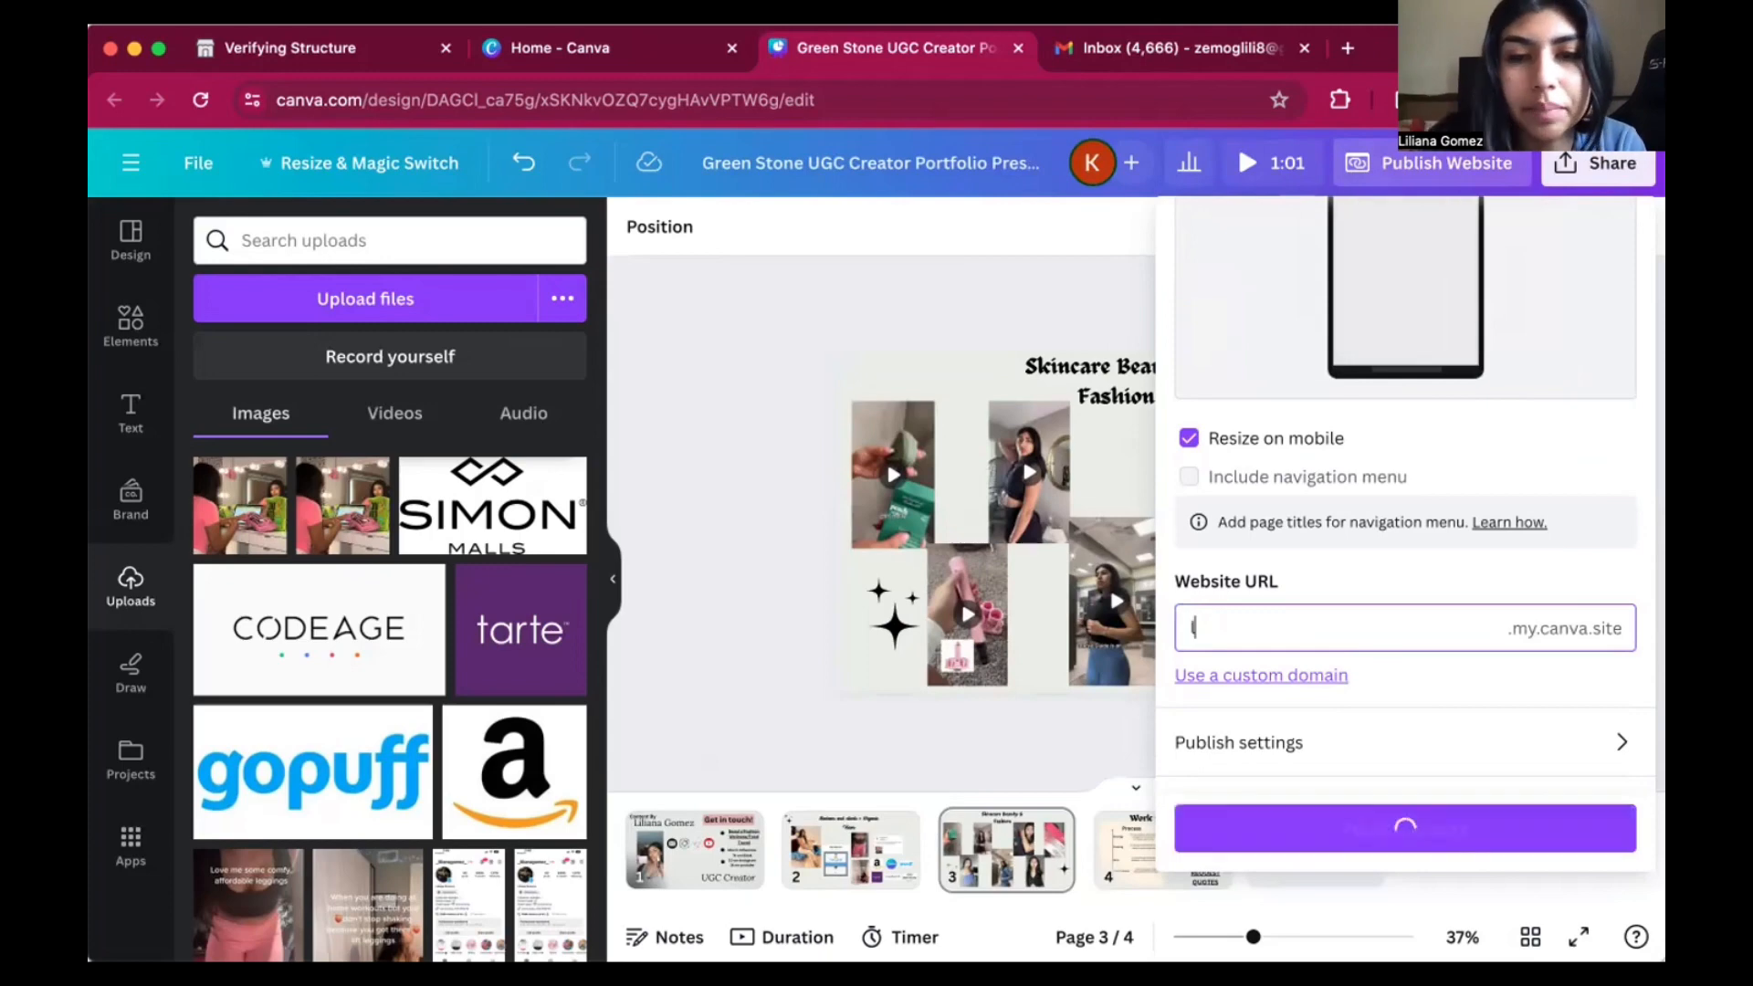
pyautogui.write('gom')
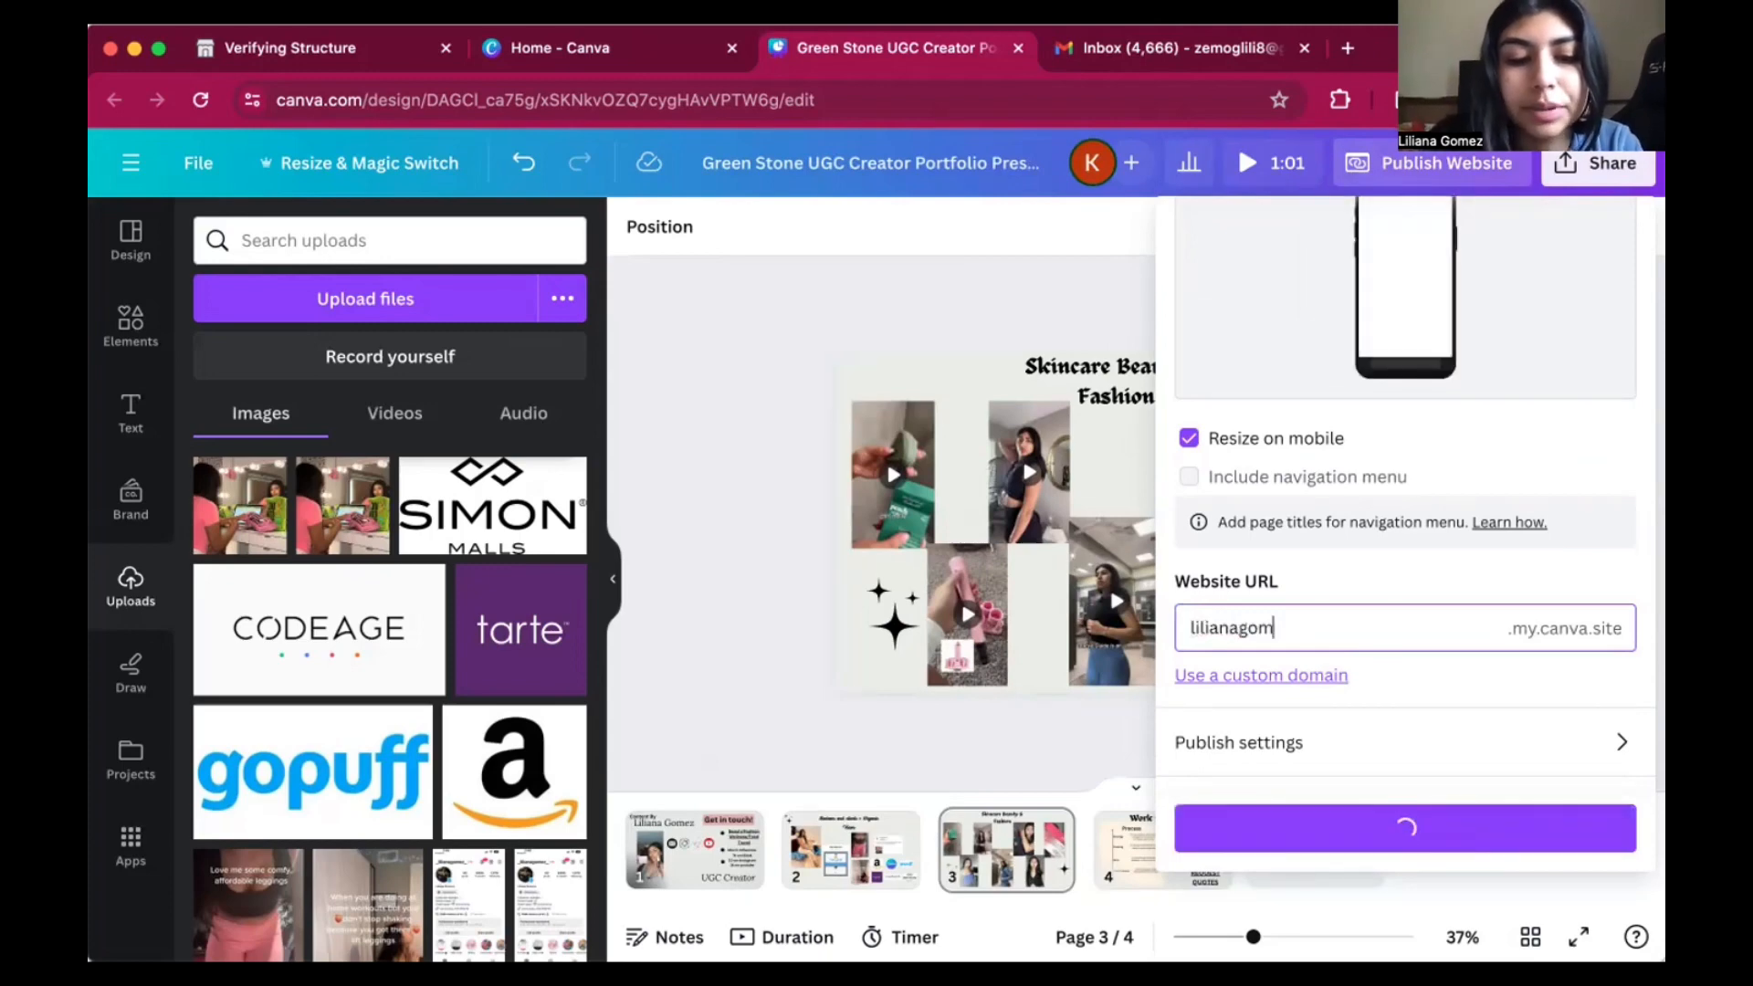
pyautogui.write('ezugc')
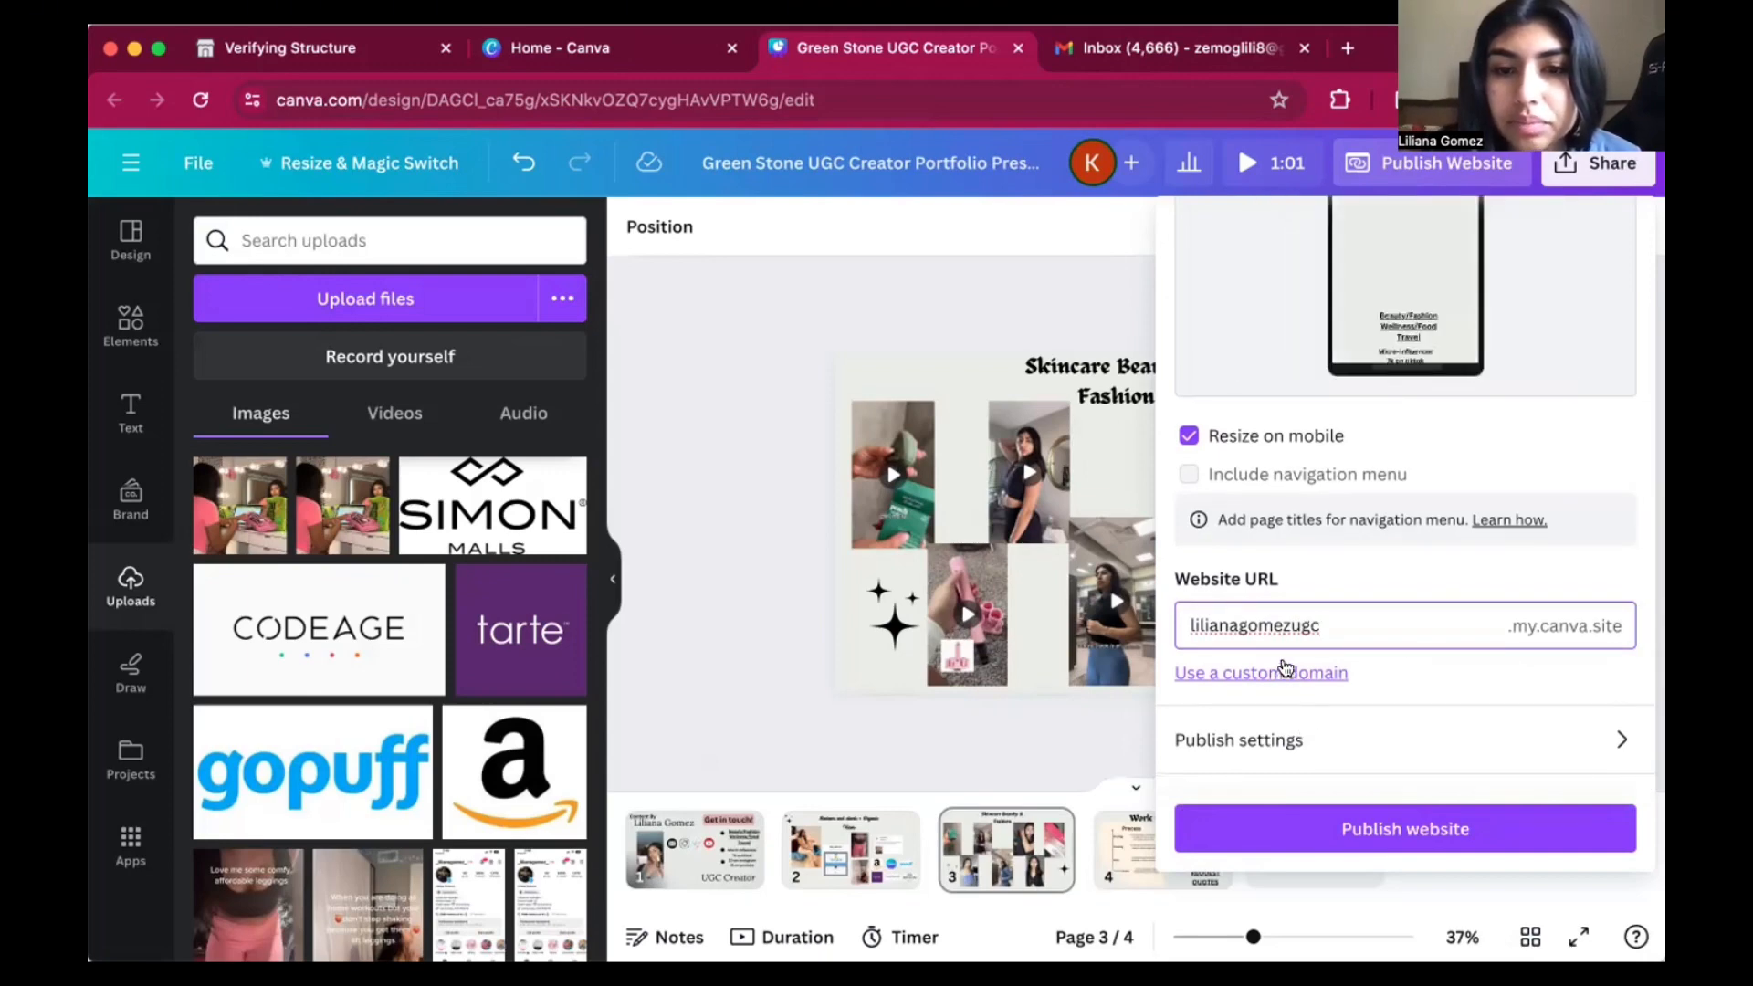
# Open the custom domain options, continue with the free domain, and set the subdomain to the creator's full name plus "ugc".
pyautogui.click(1275, 673)
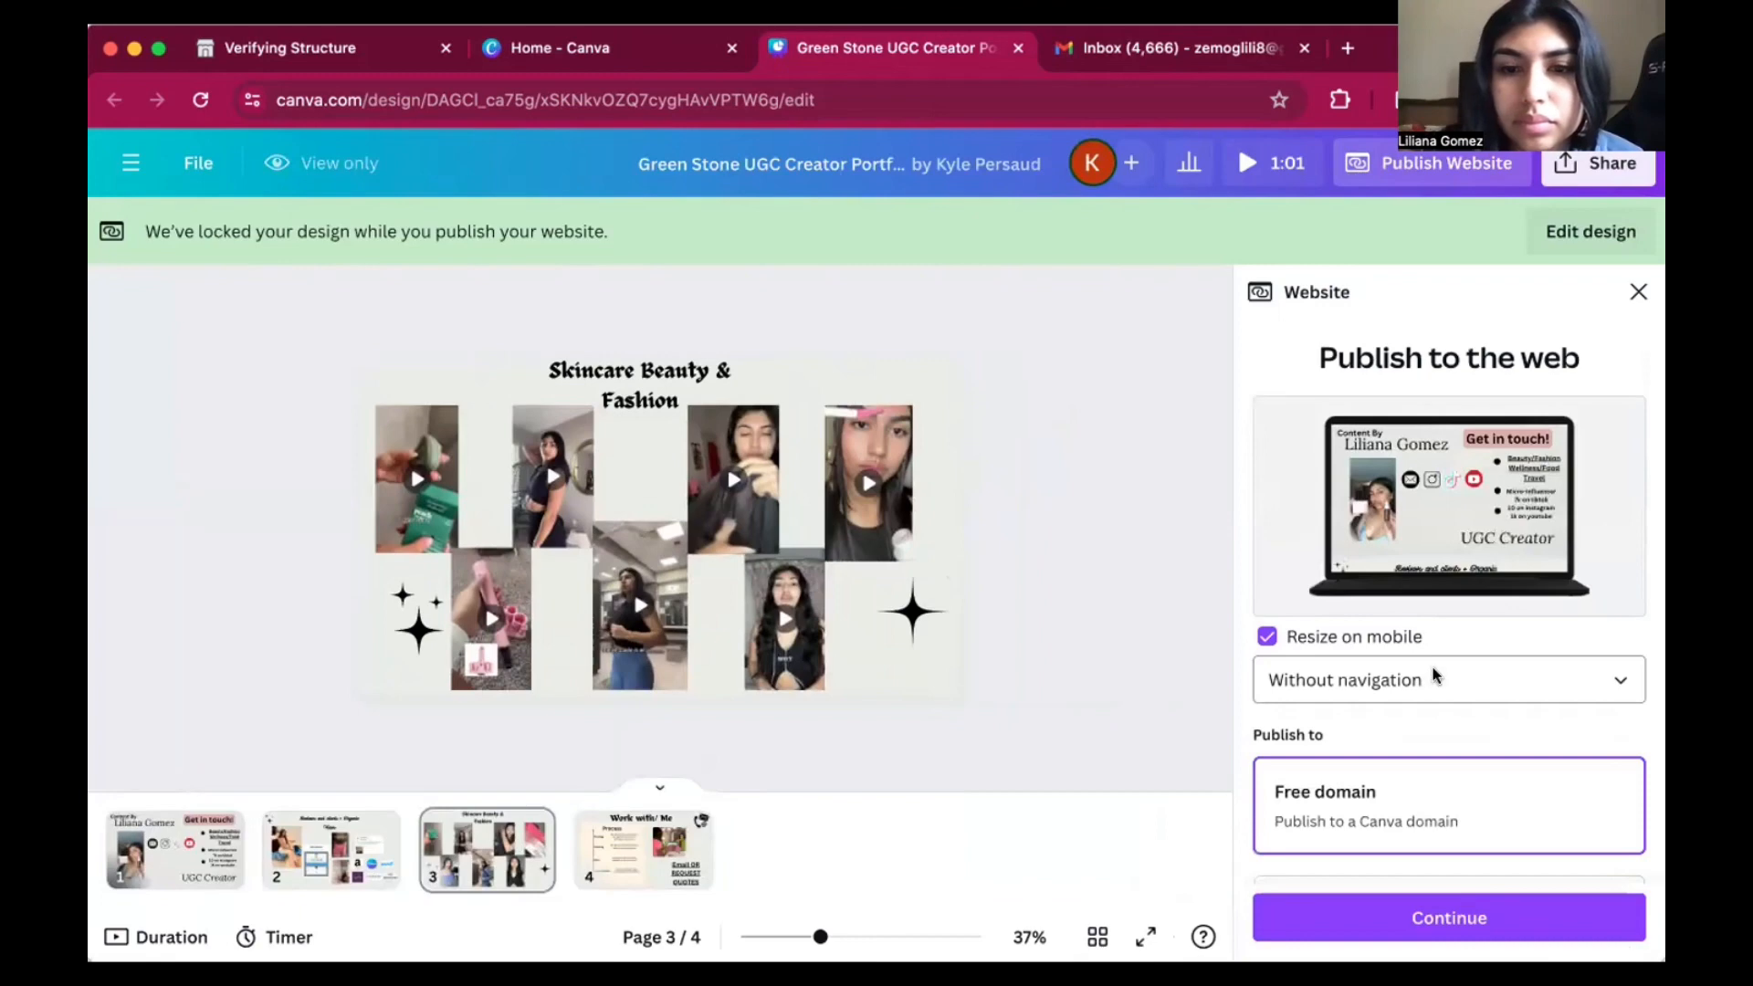
pyautogui.scroll(-5, 1434, 677)
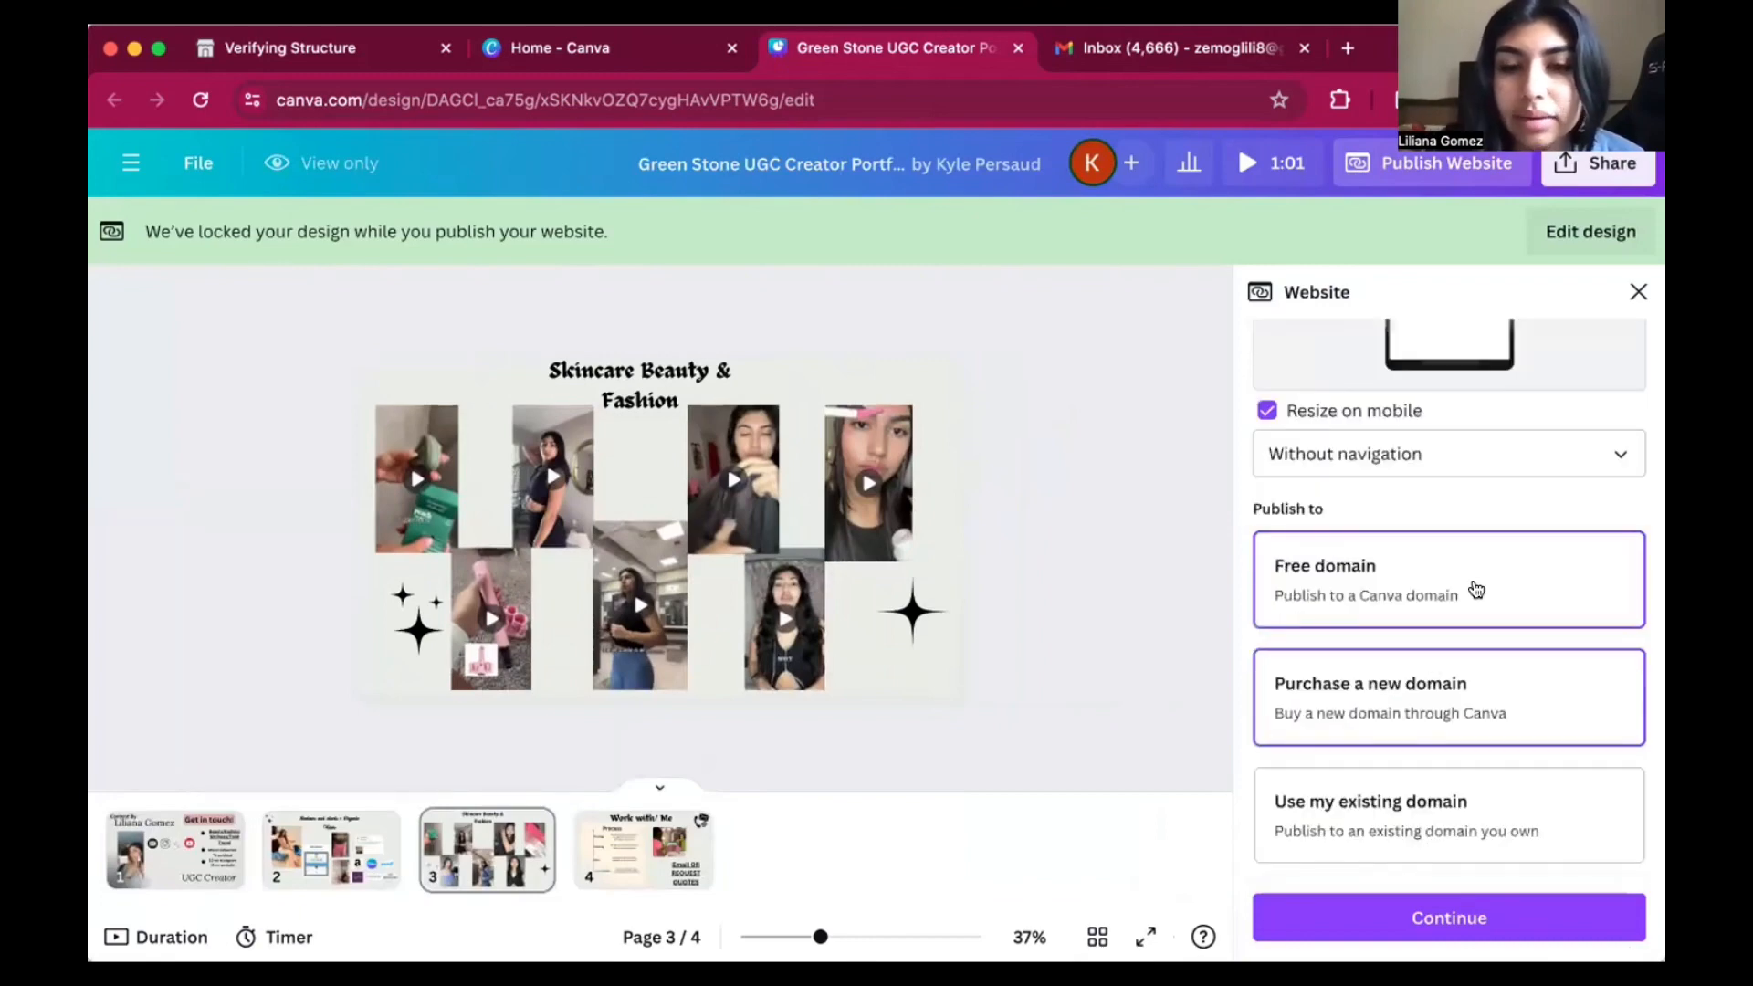
pyautogui.click(1461, 916)
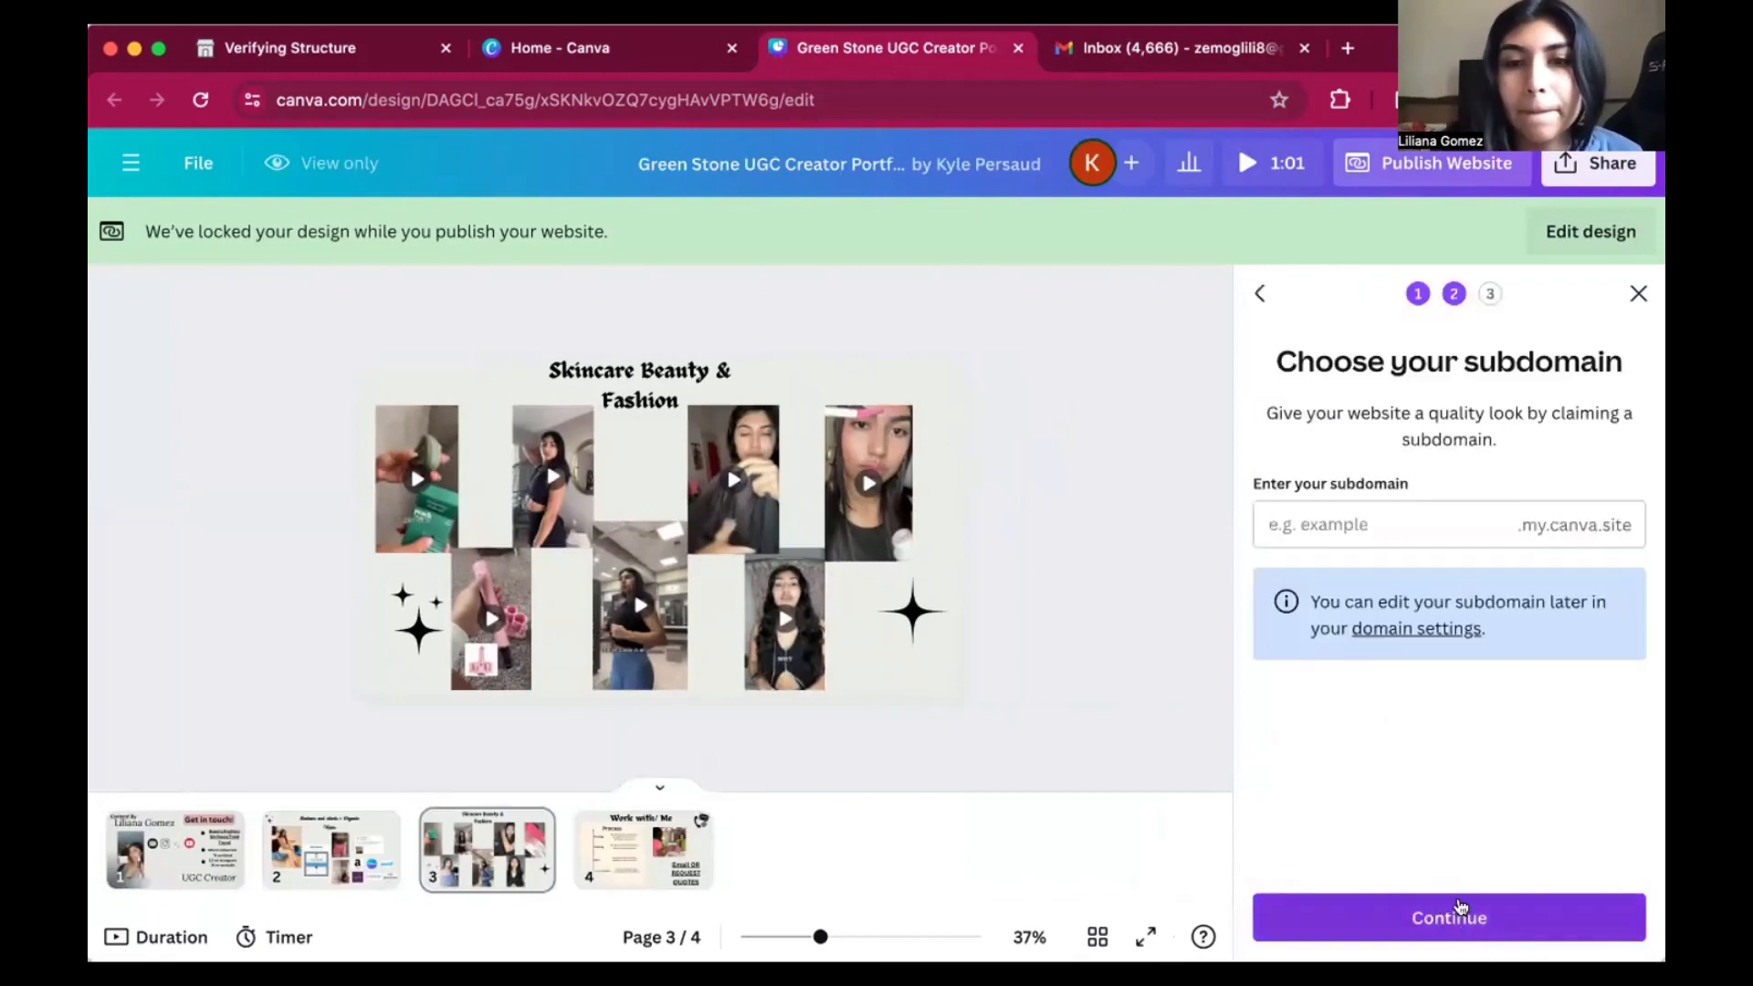
pyautogui.click(1424, 510)
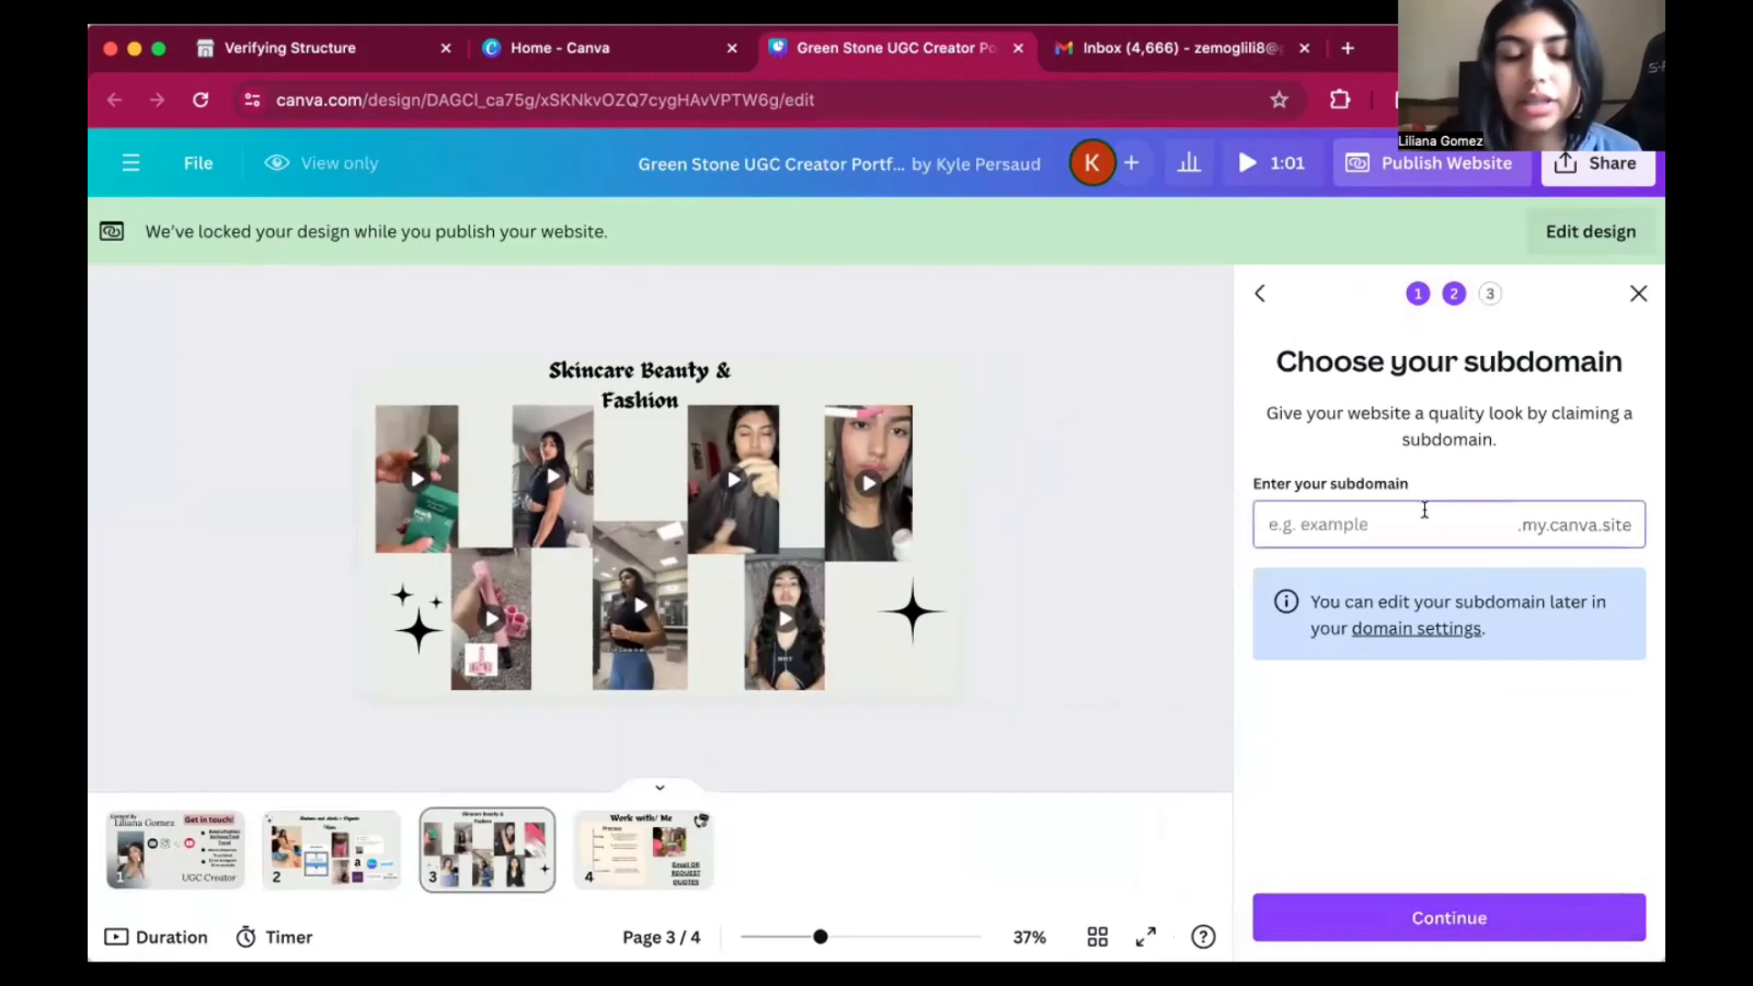
pyautogui.write('liliana')
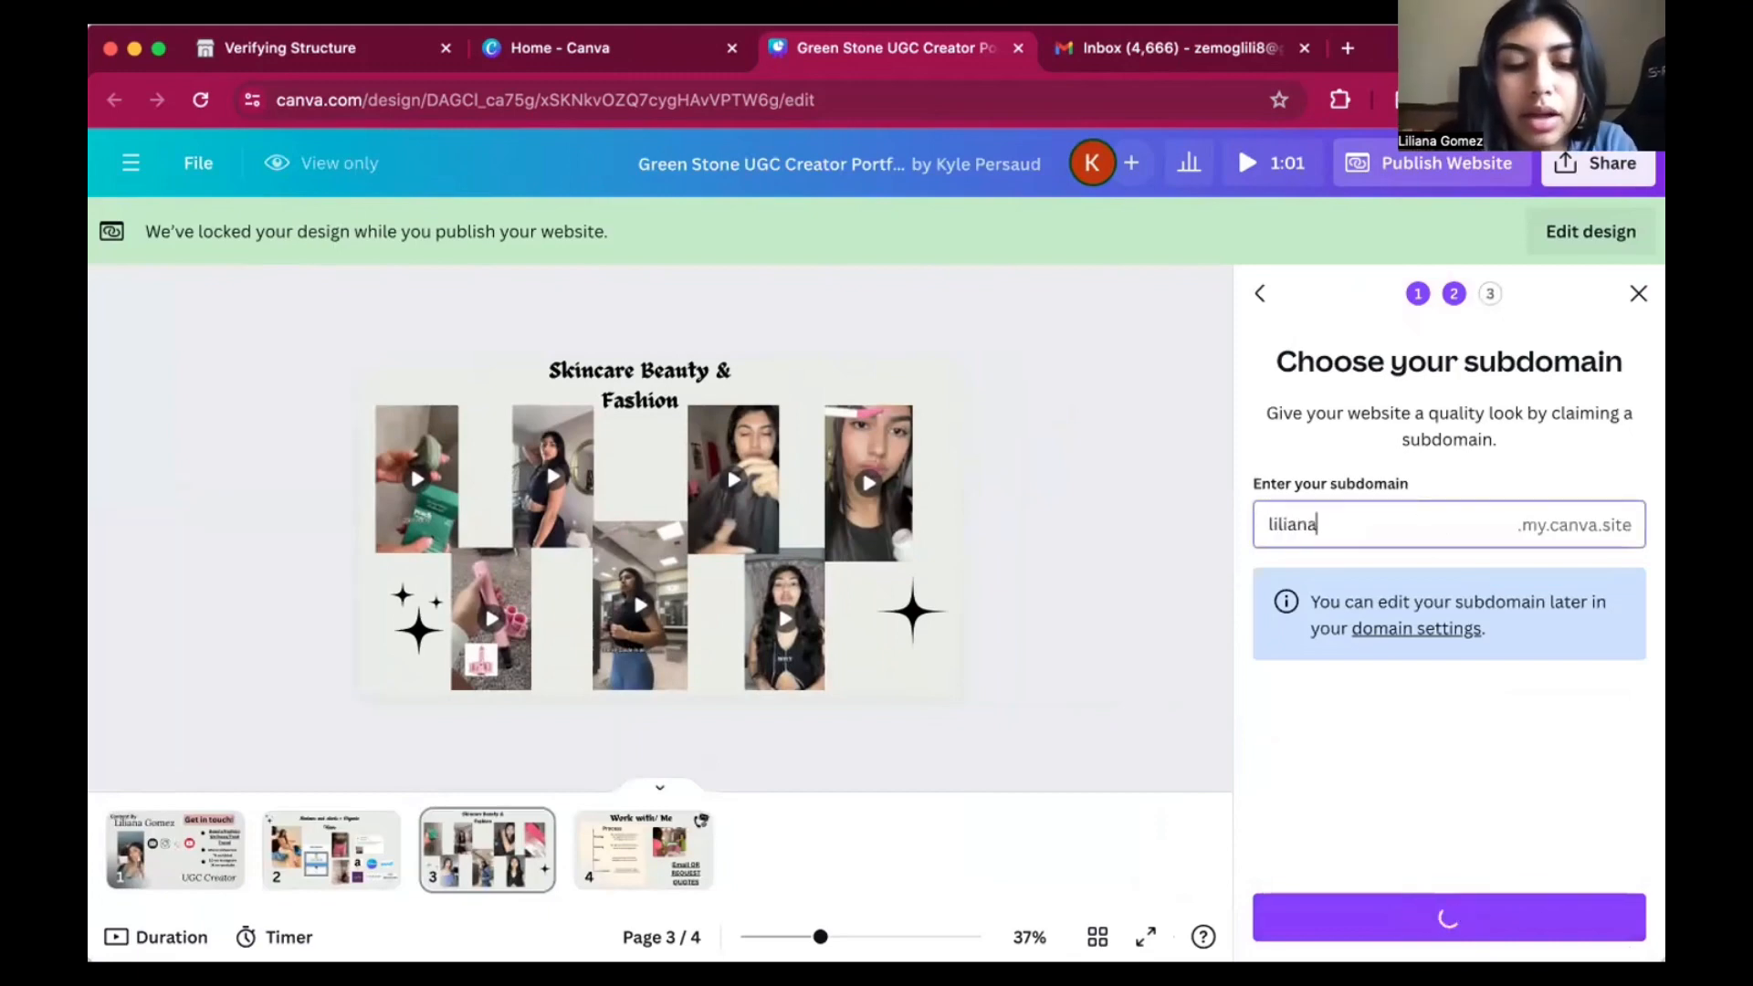
pyautogui.write('gomezugc')
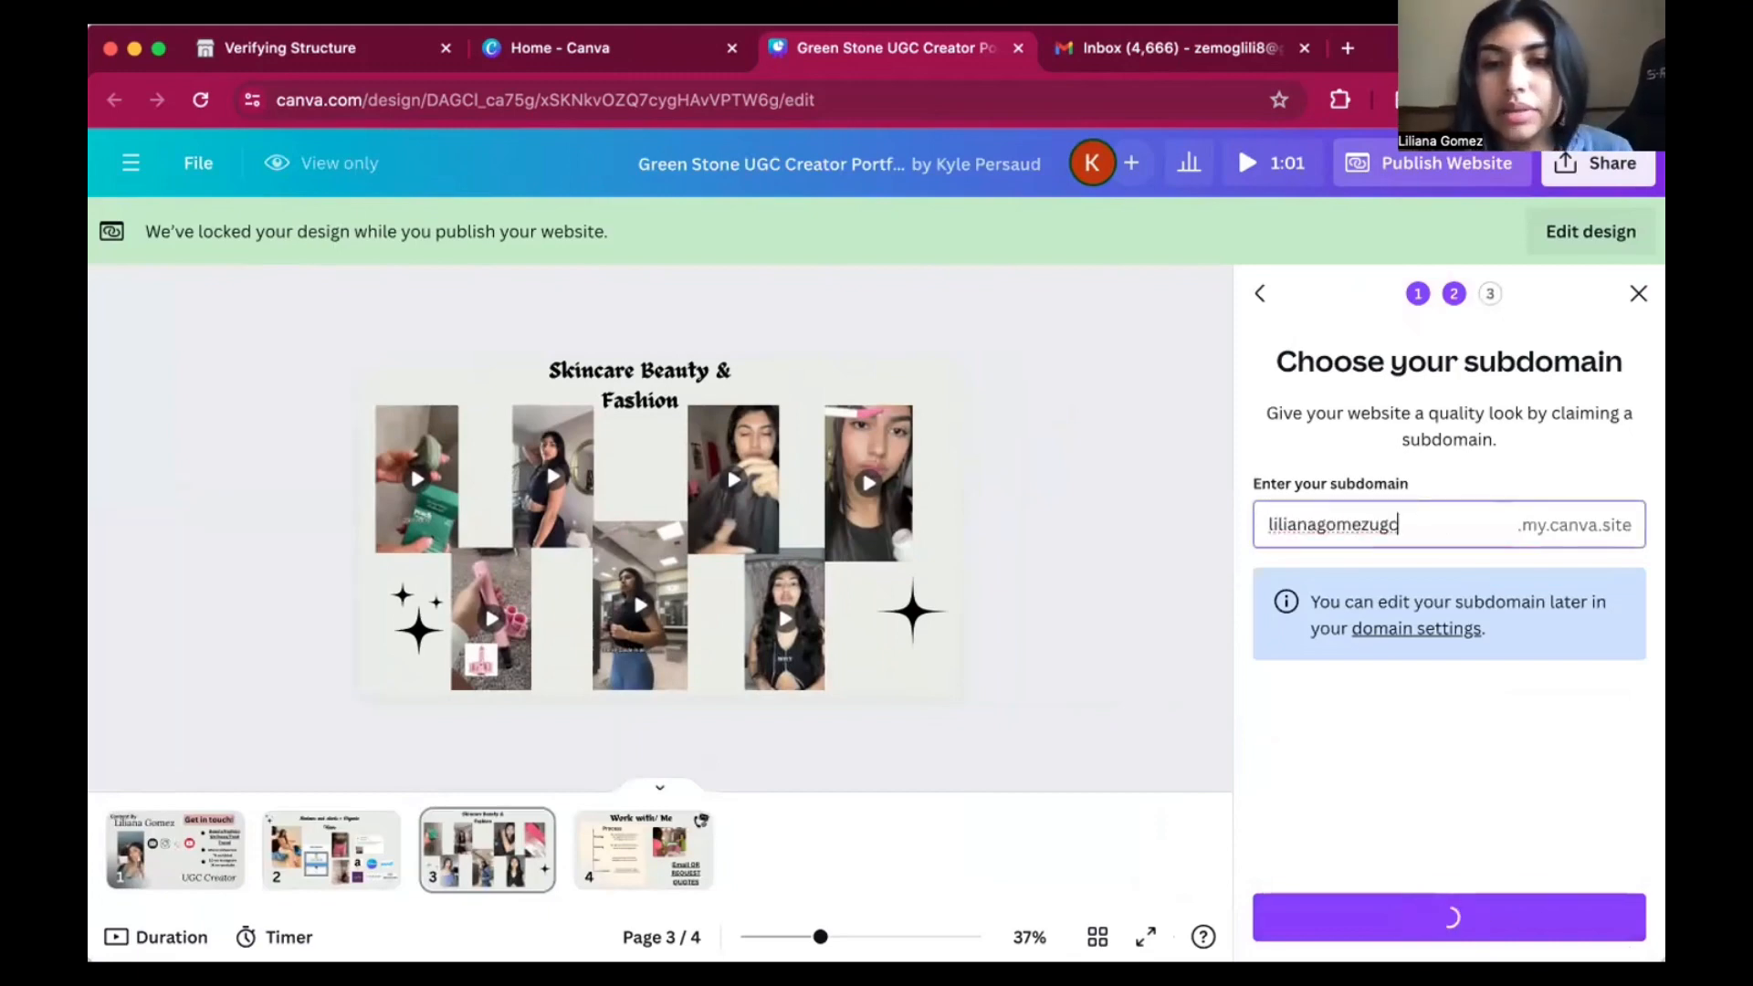
pyautogui.click(1387, 920)
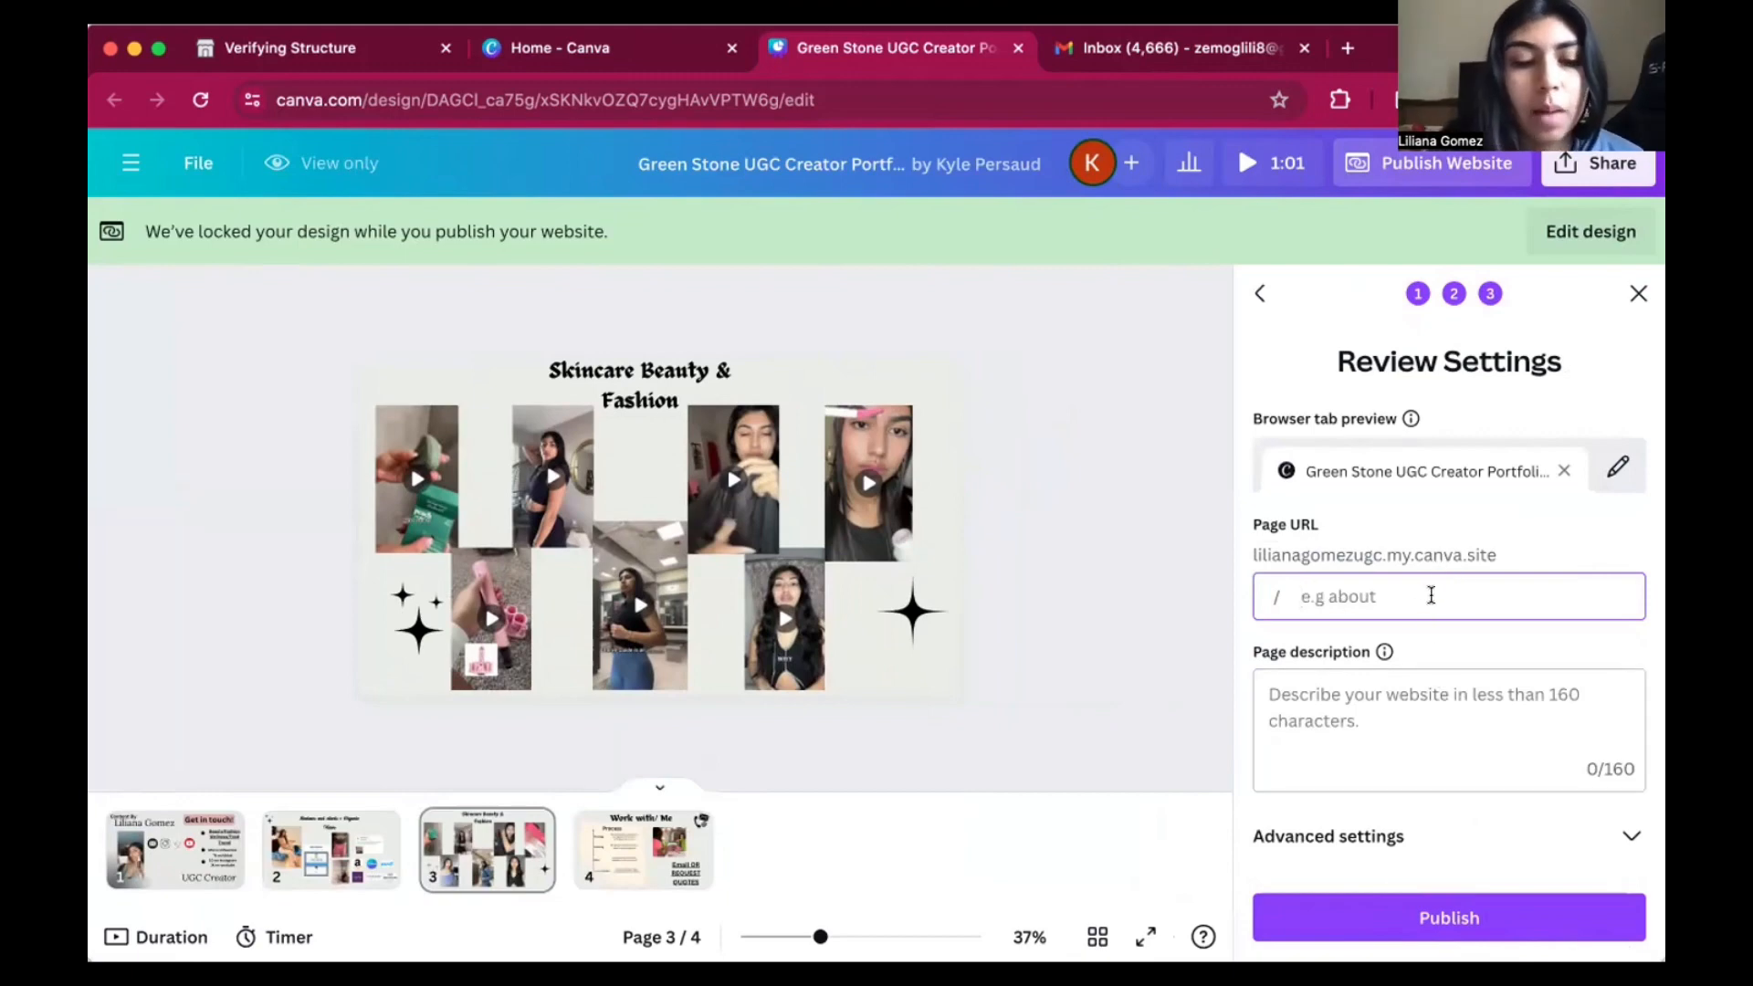
pyautogui.write('cont')
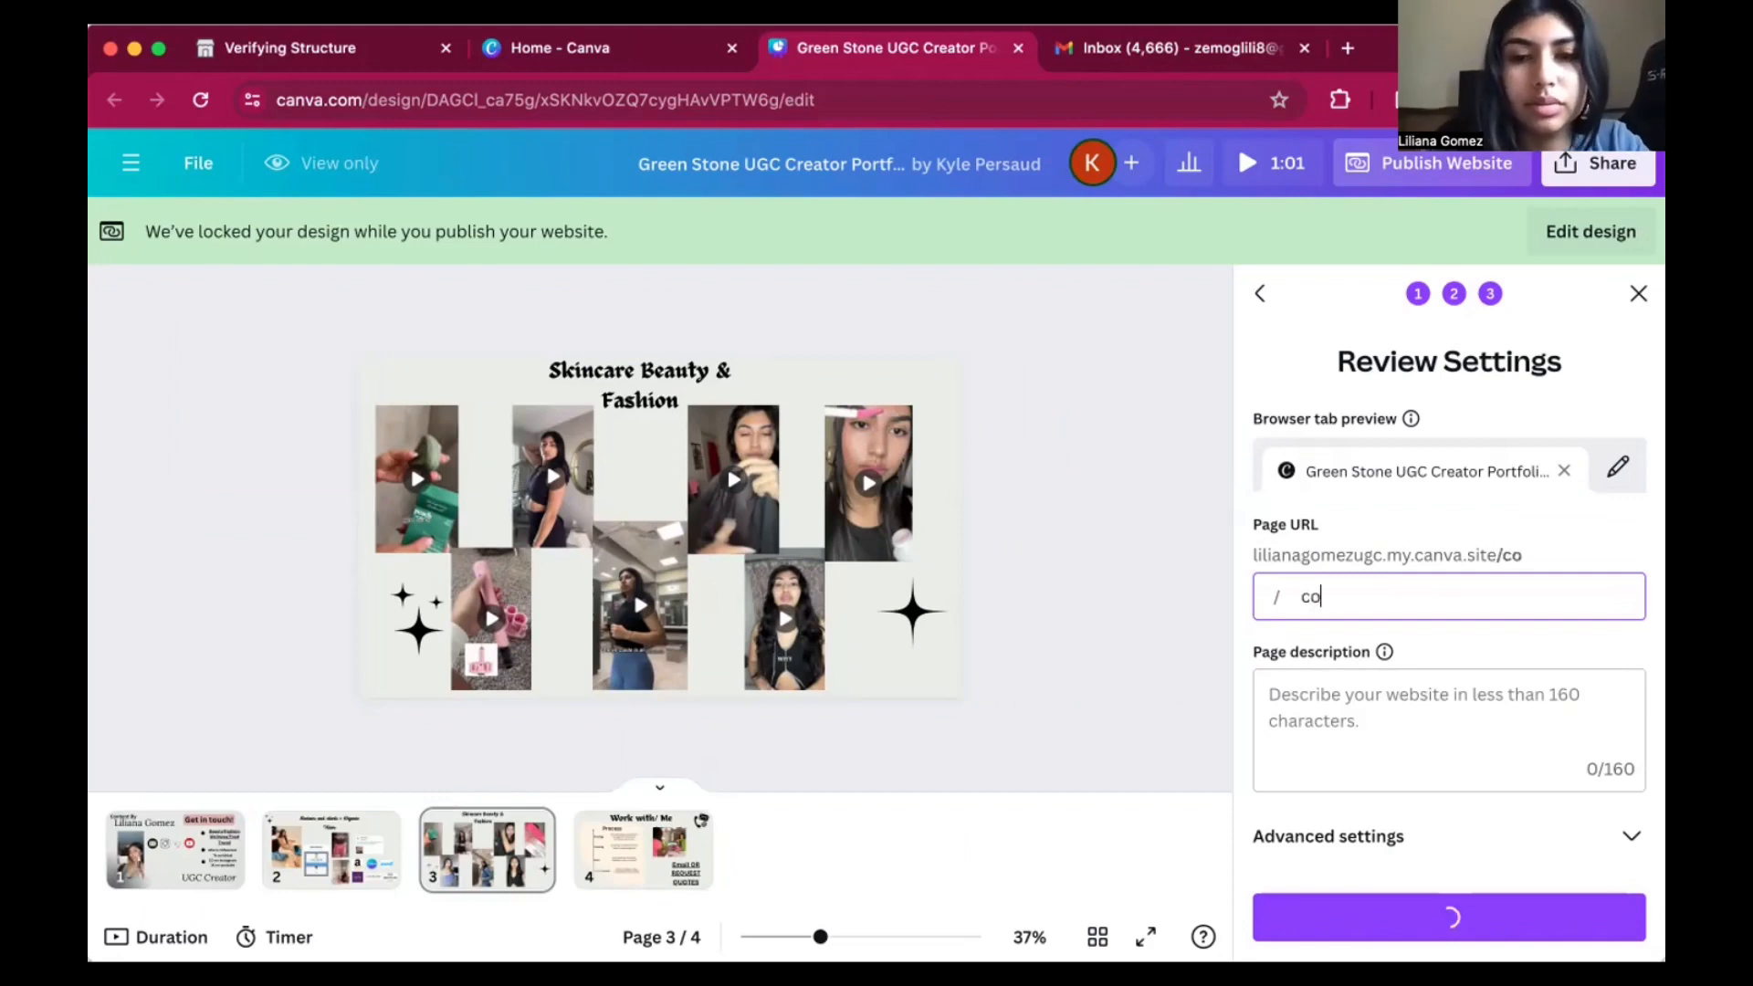
pyautogui.press('BackSpace')
pyautogui.press('BackSpace')
pyautogui.press('BackSpace')
pyautogui.press('BackSpace')
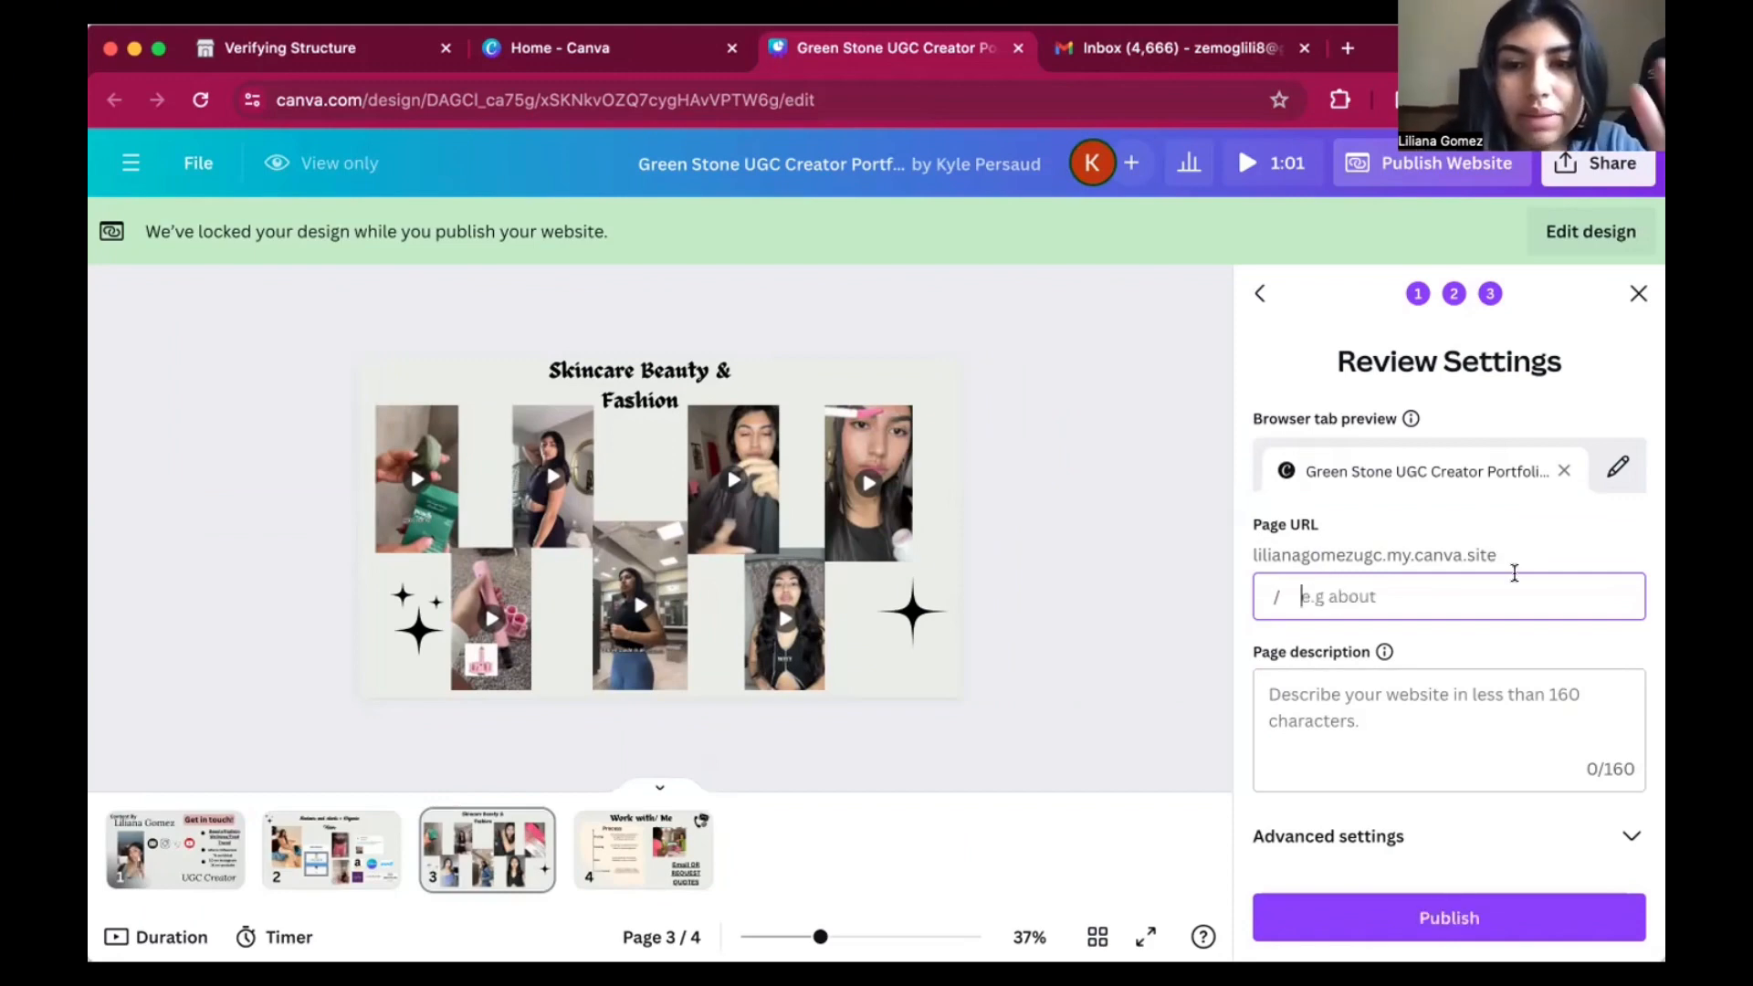
# Publish the website with an empty page path and description, and copy its live address.
pyautogui.click(1526, 626)
pyautogui.click(1439, 919)
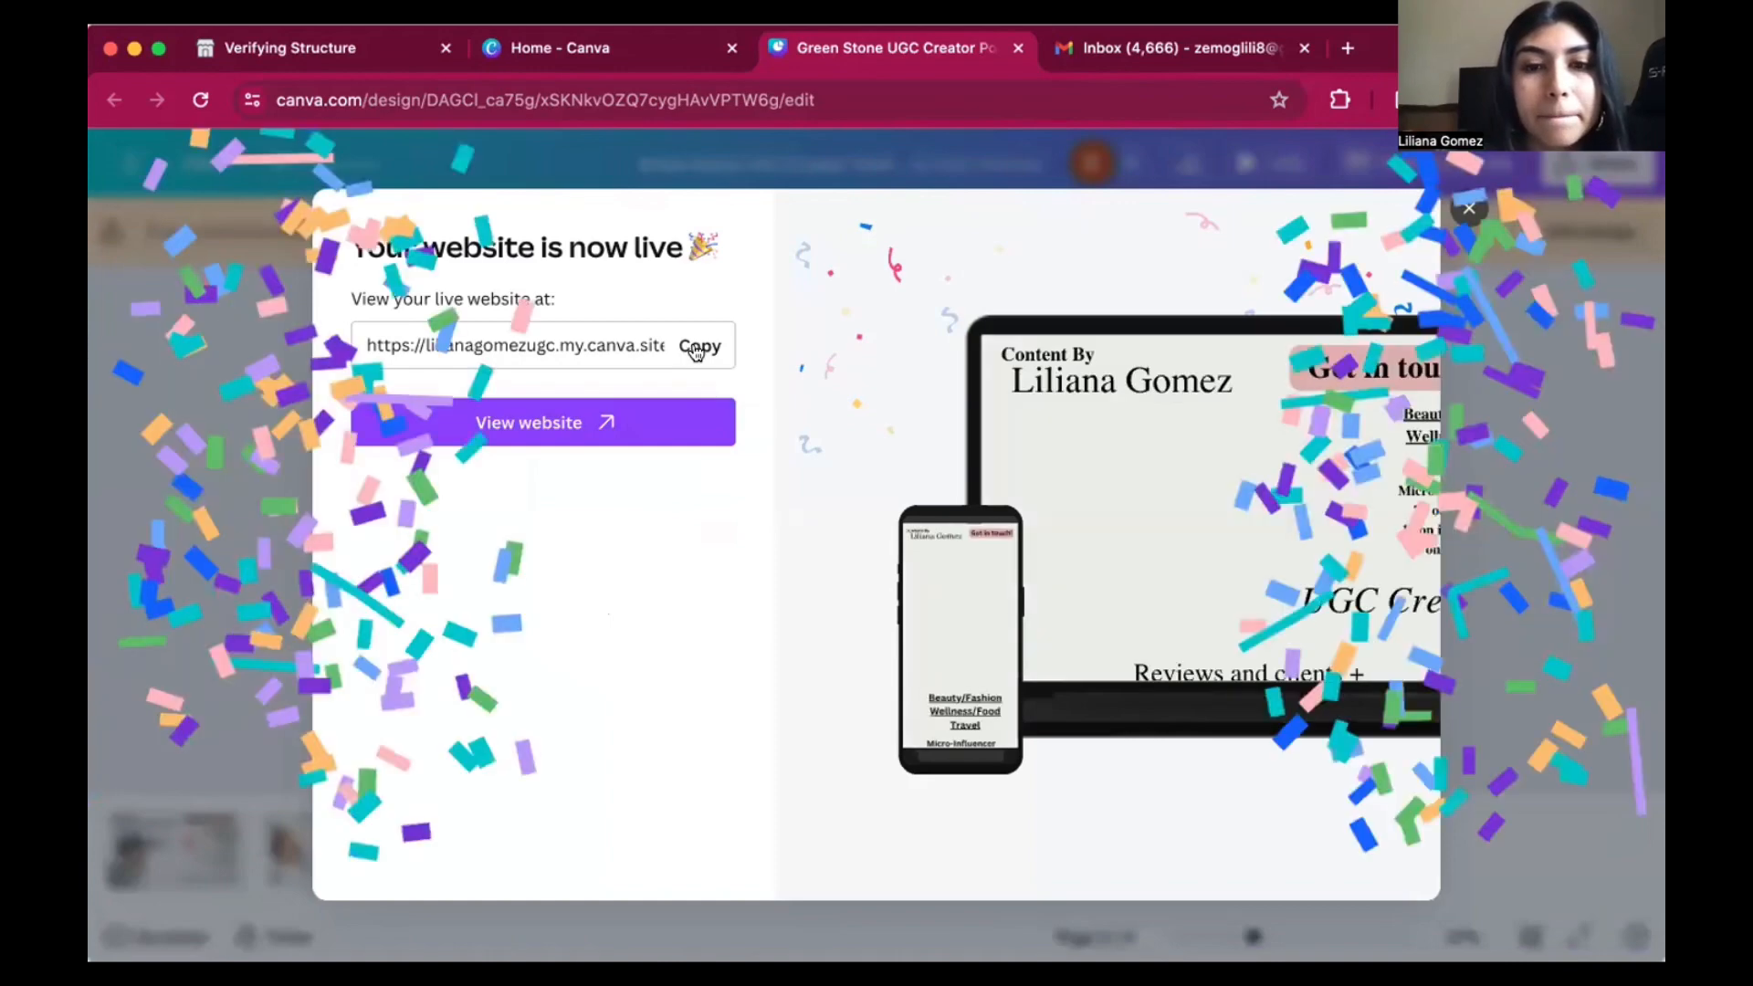
pyautogui.click(697, 349)
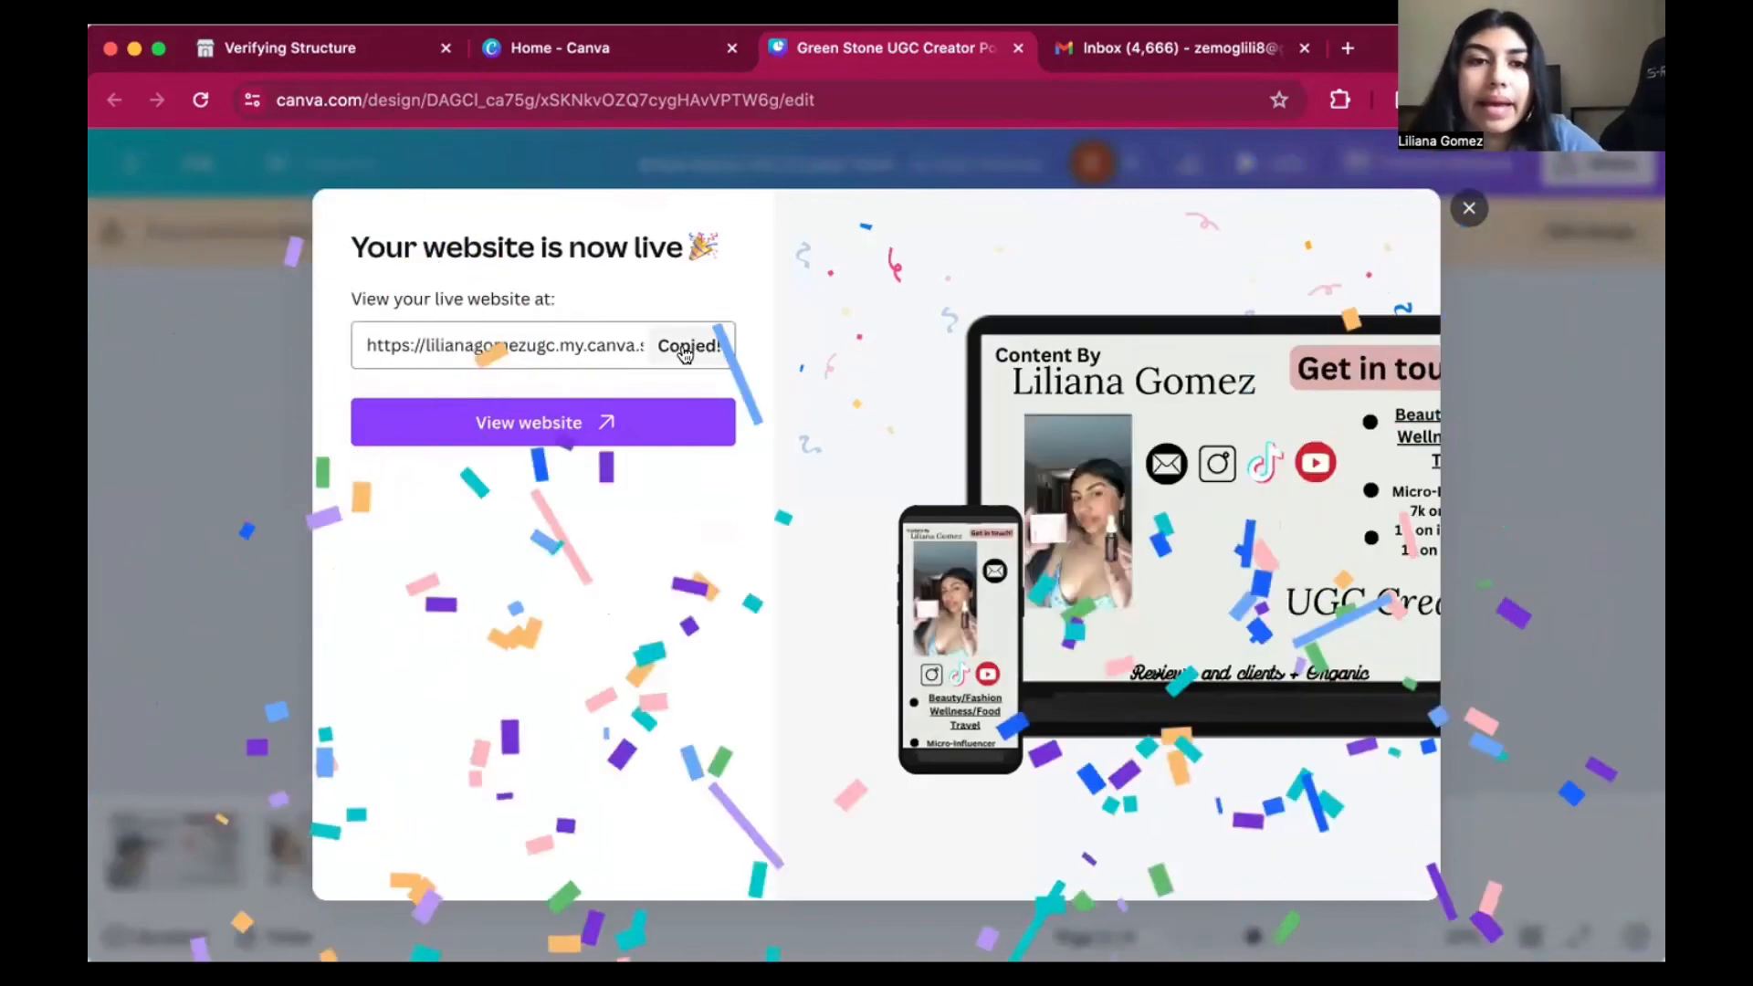
# Open the published portfolio website and view it in full screen.
pyautogui.click(563, 418)
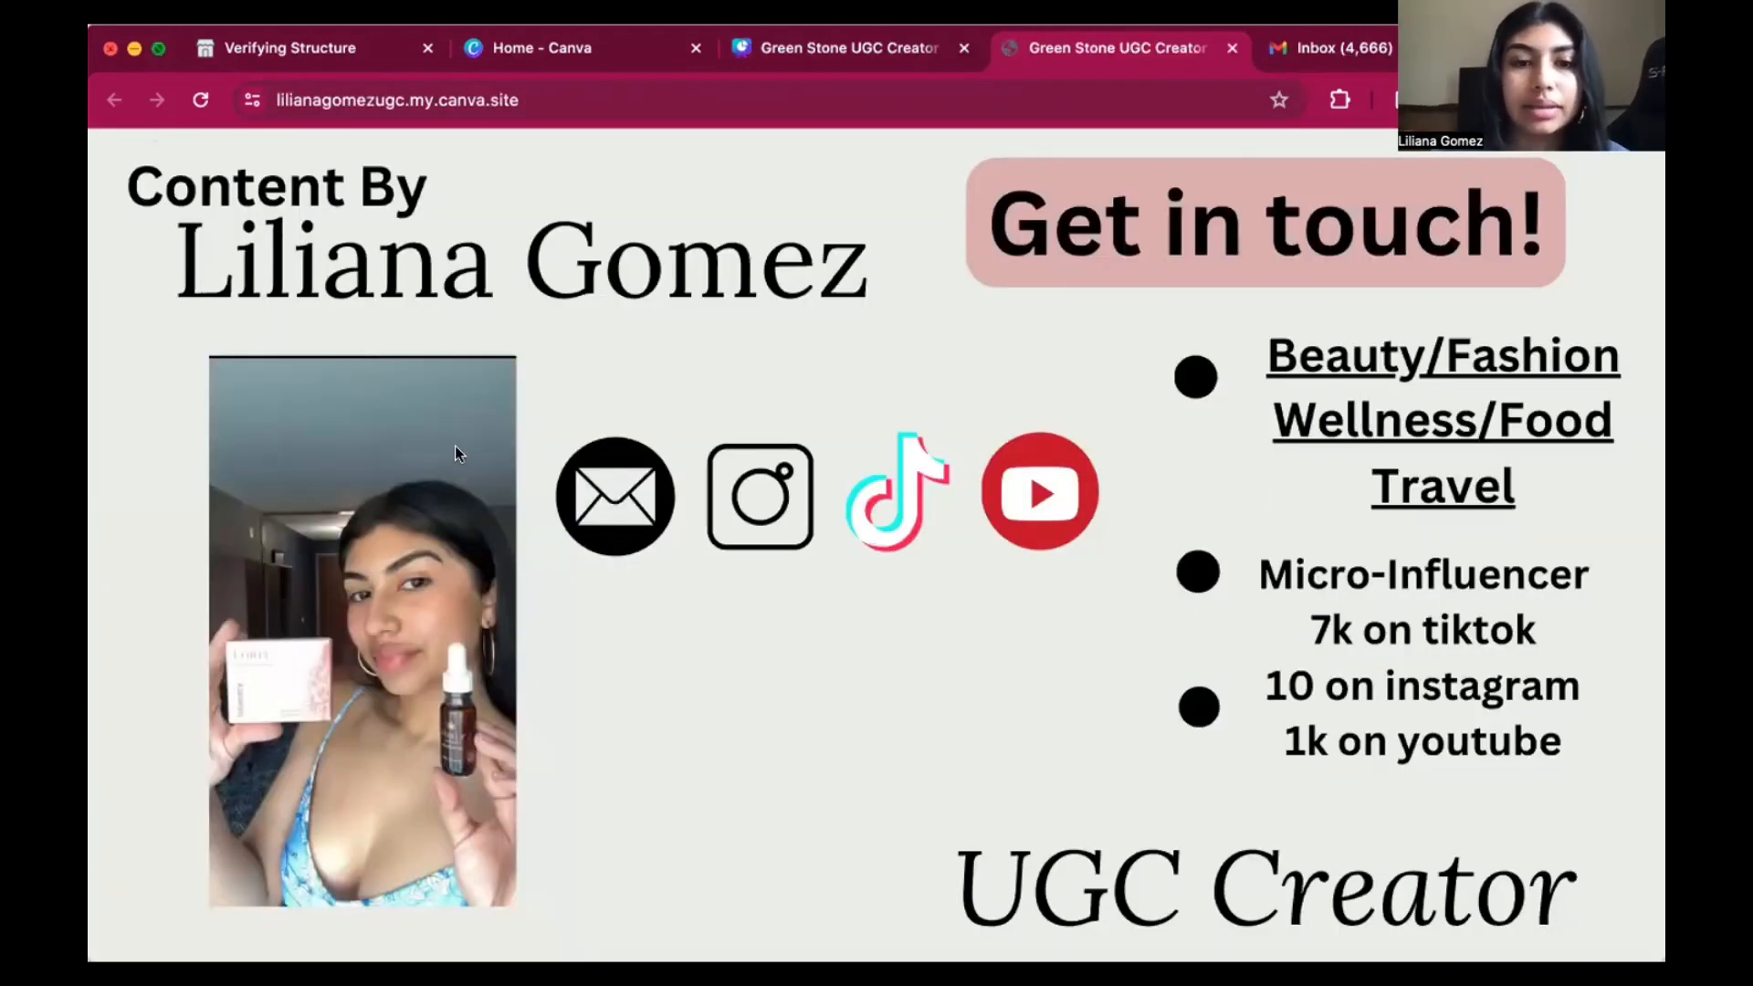
pyautogui.press('ctrl+super+f')
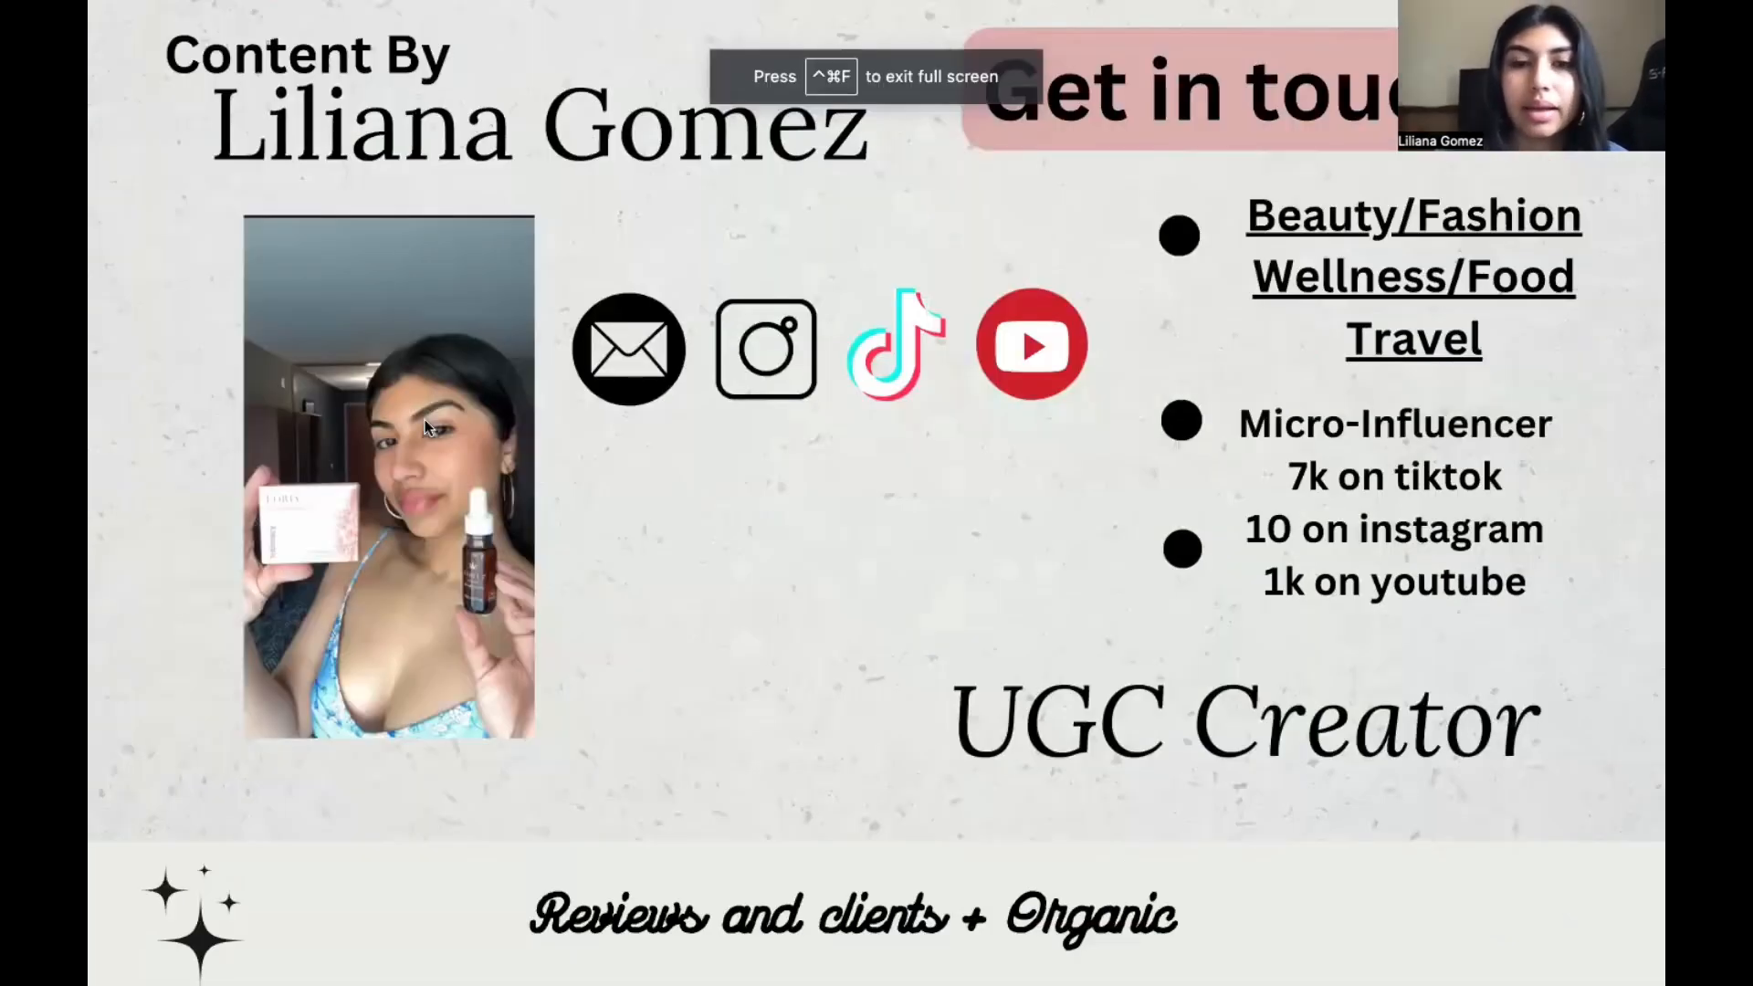